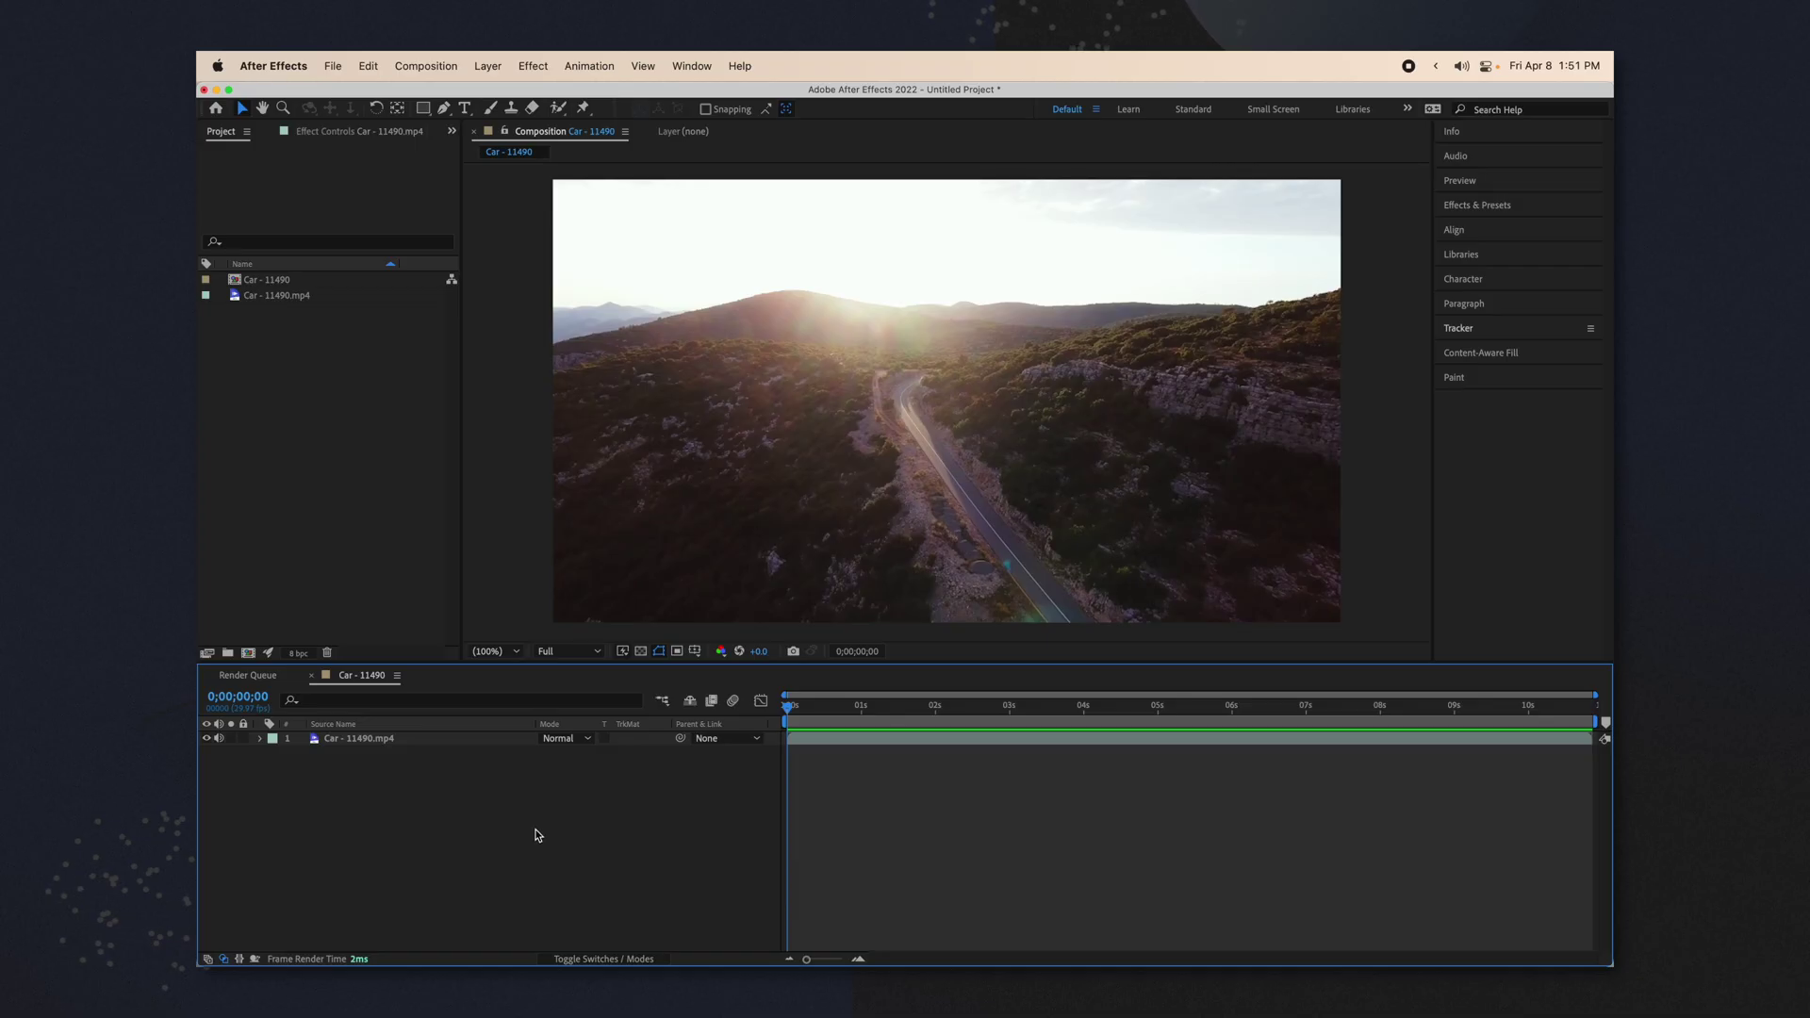
- Select the car clip layer and start a Track Motion from the Tracker panel
left_click(506, 743)
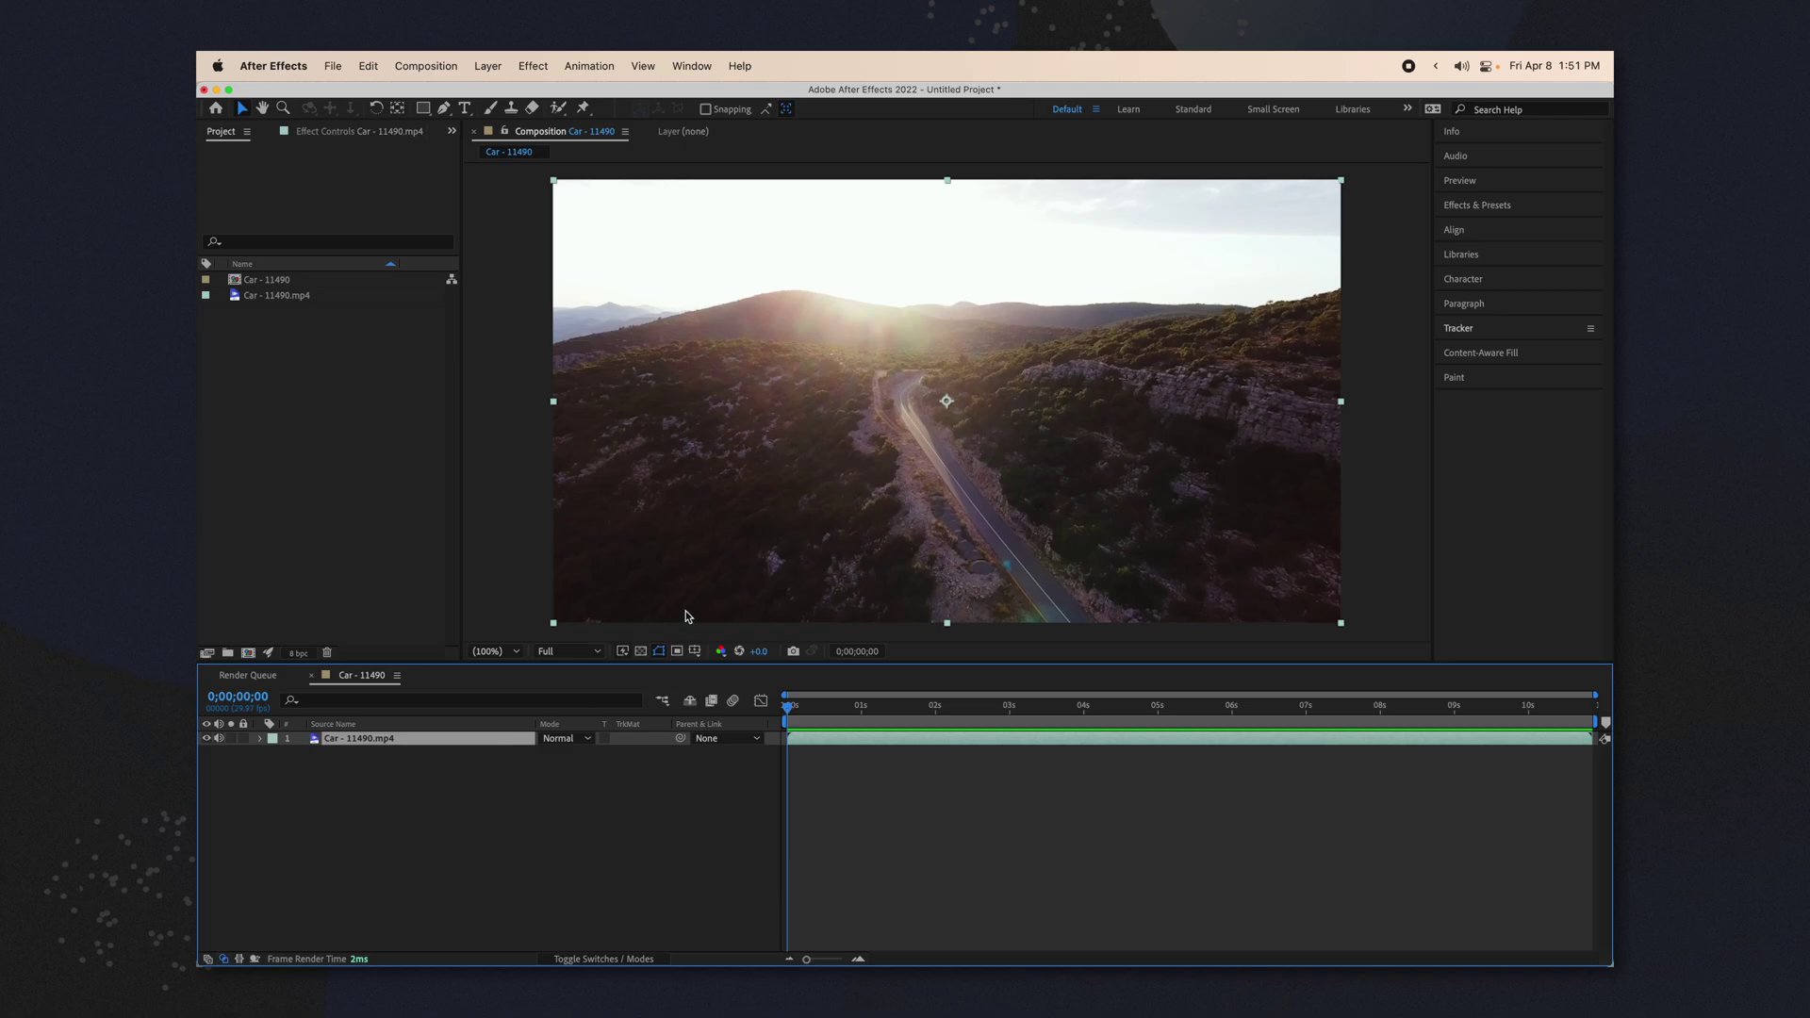
left_click(1535, 337)
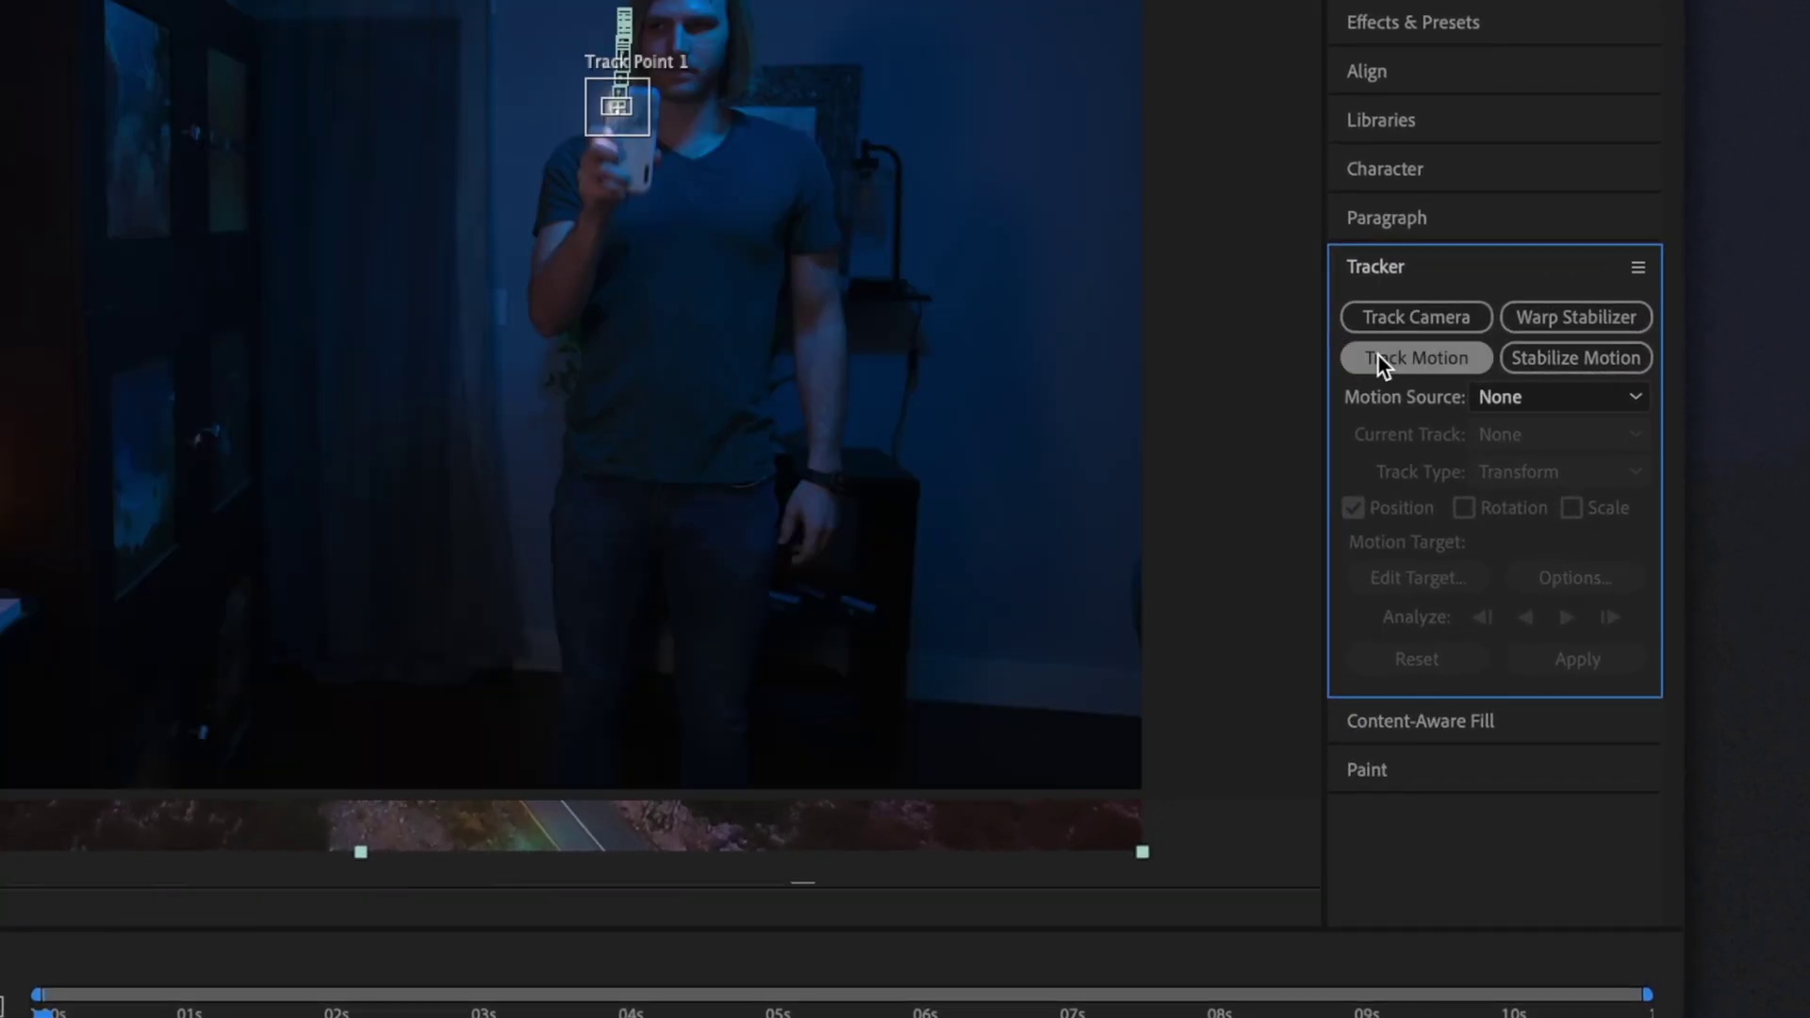
left_click(1407, 363)
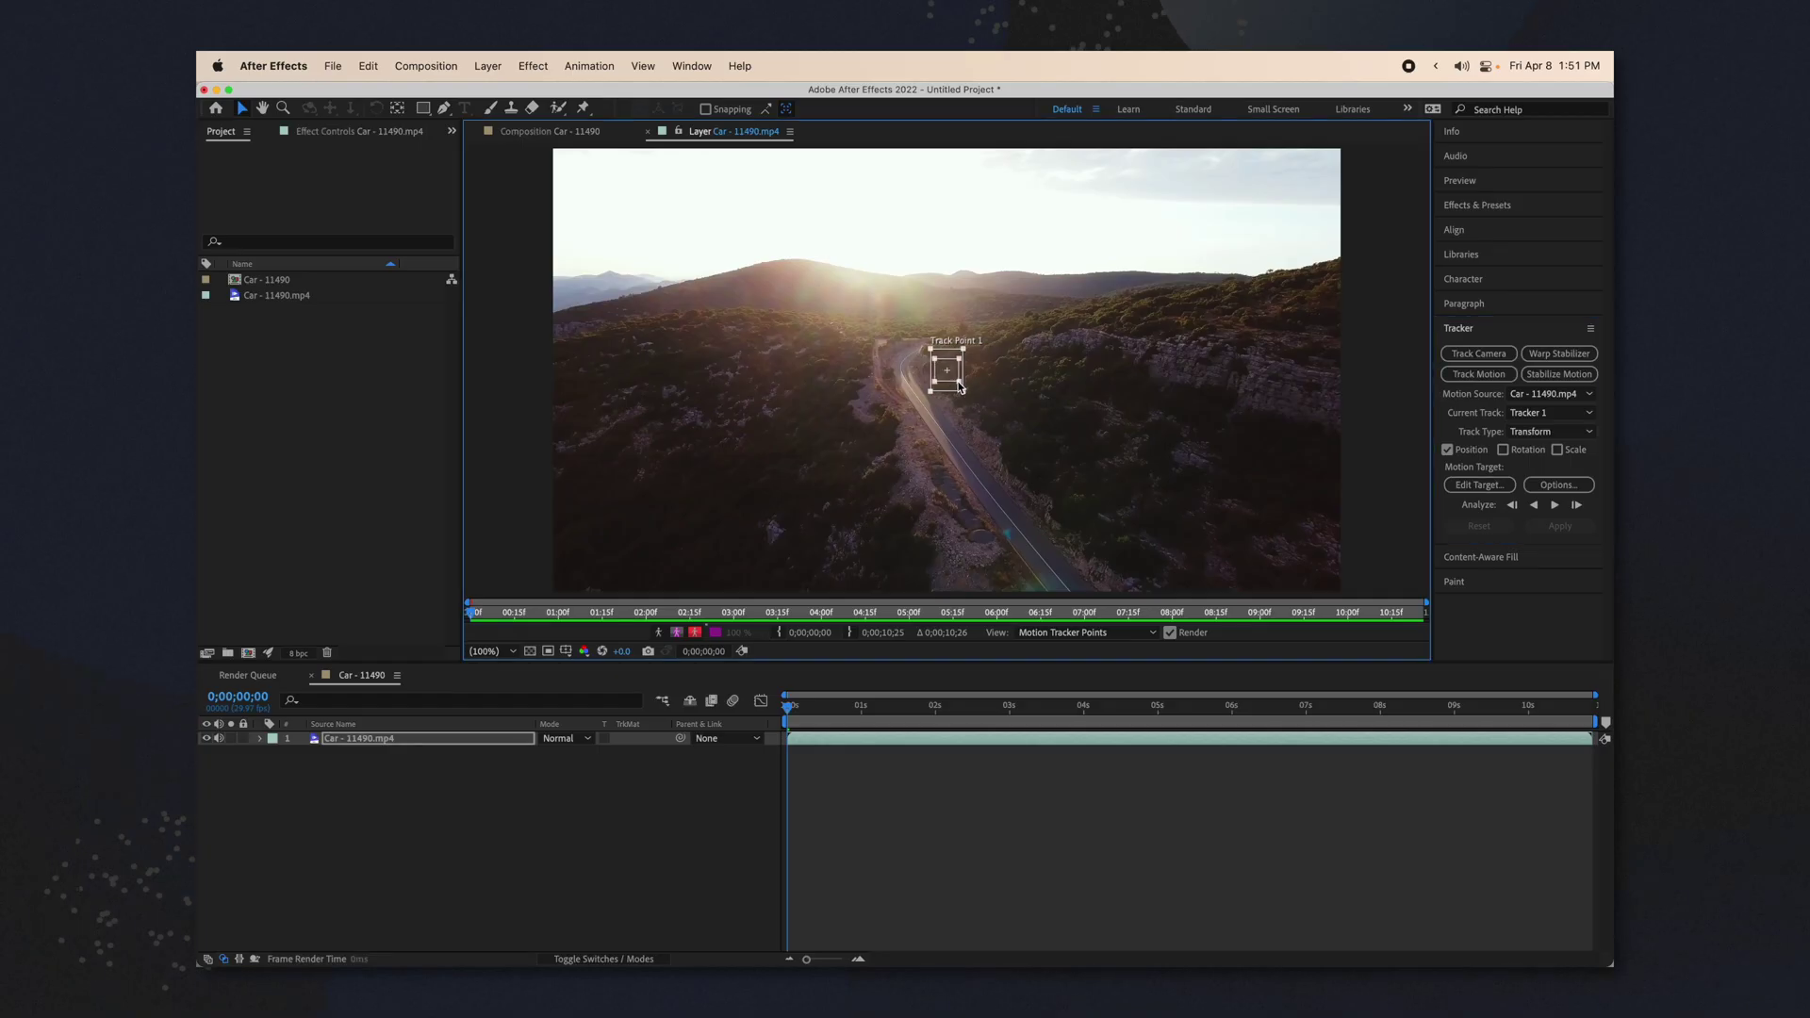
- Place Track Point 1 on the car at 0;00;02;25 and analyse it forward along the road
left_click_drag(959, 386, 1059, 454)
left_click_drag(885, 705, 998, 706)
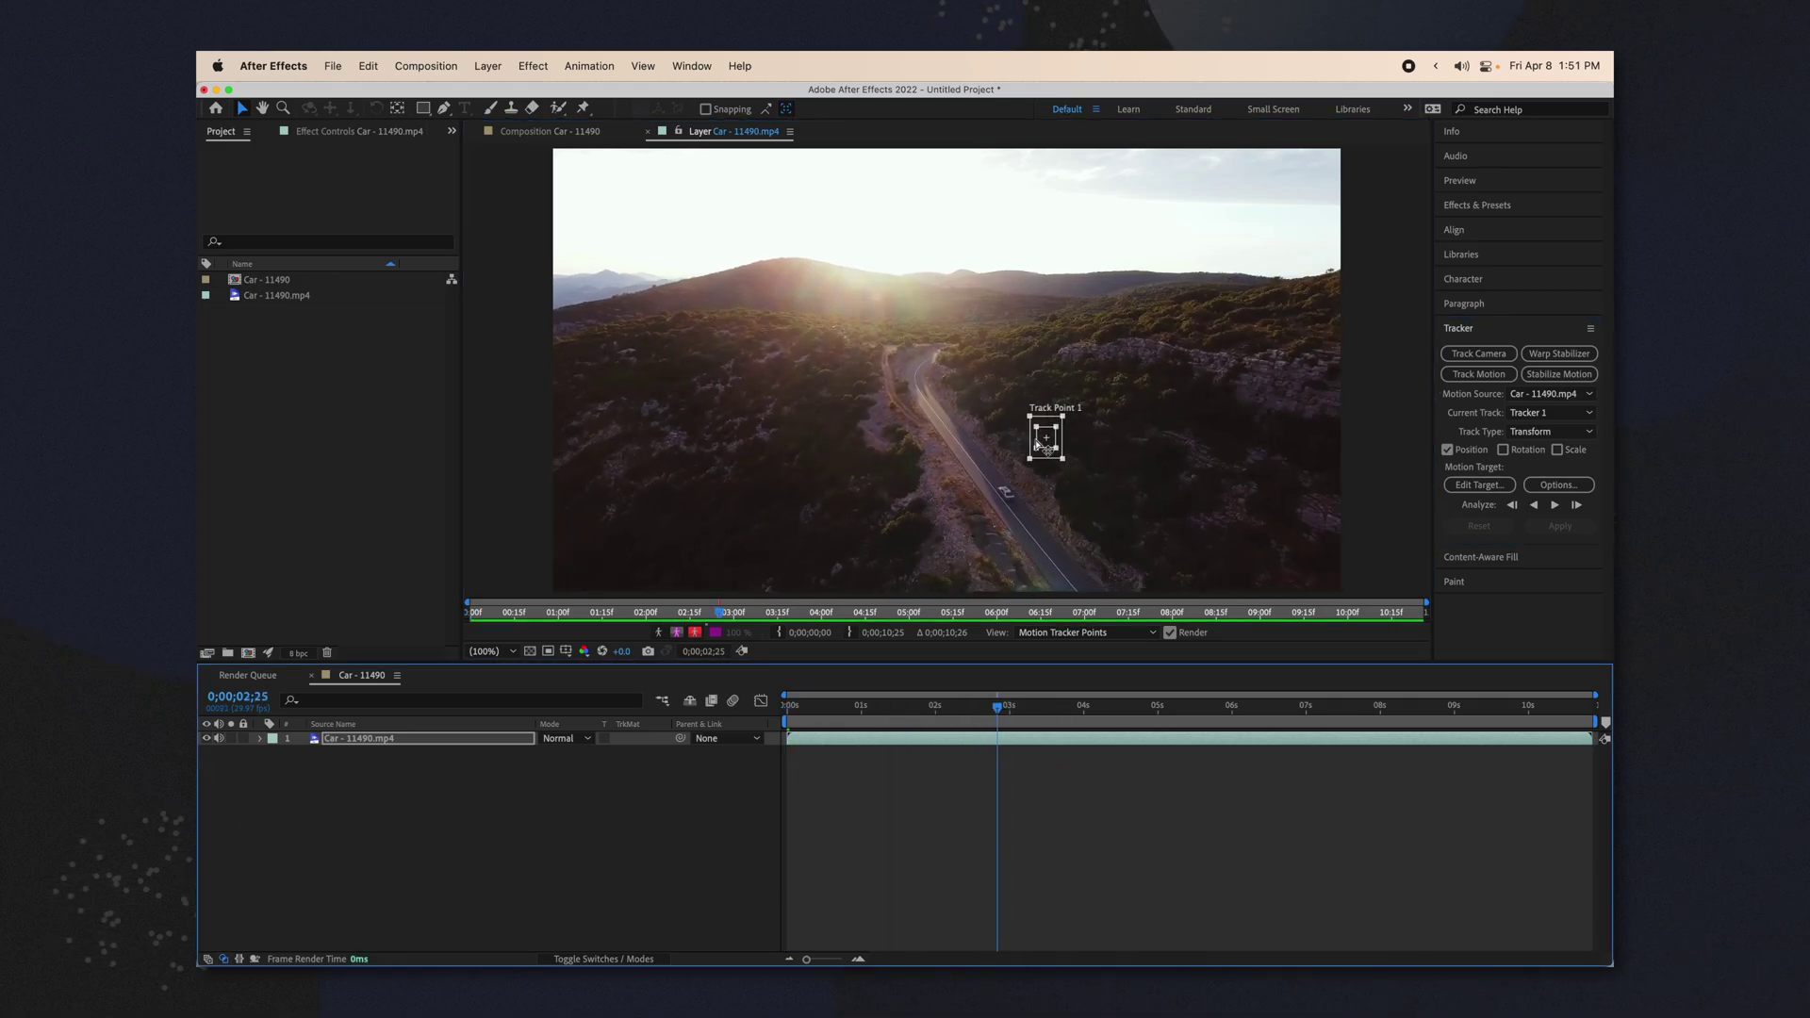
left_click_drag(1050, 451, 1011, 503)
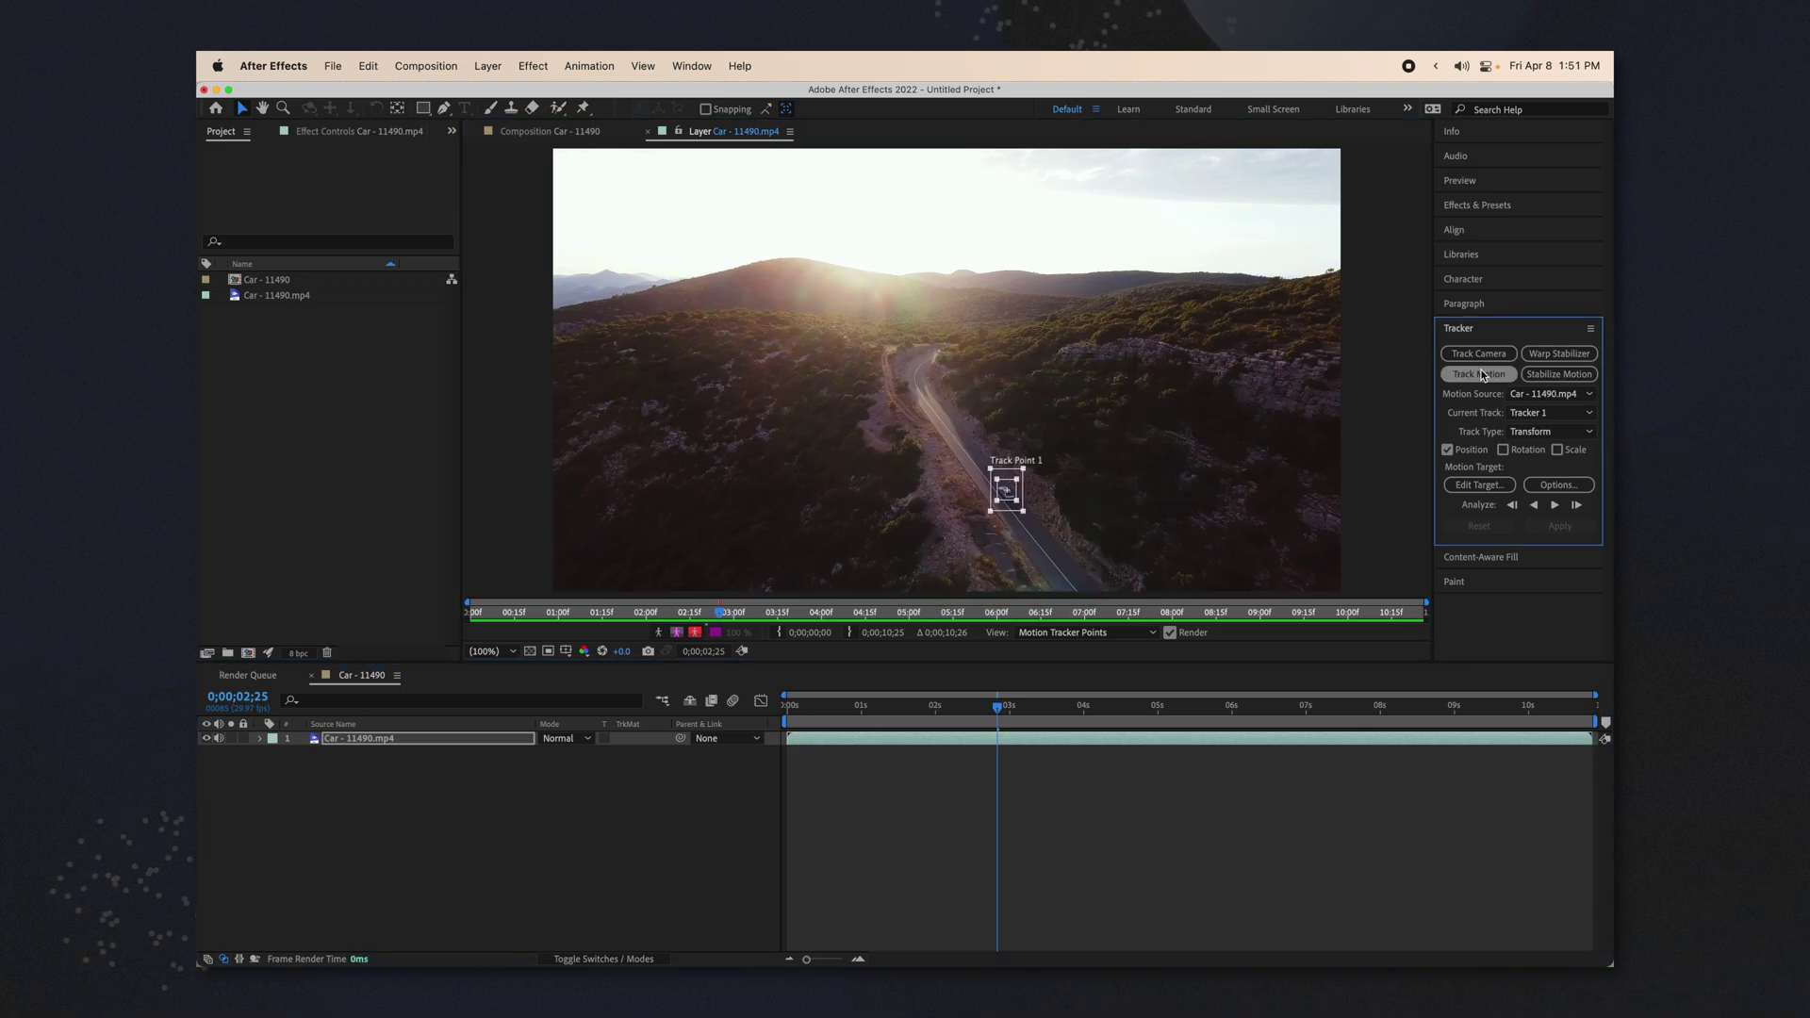
left_click(1556, 506)
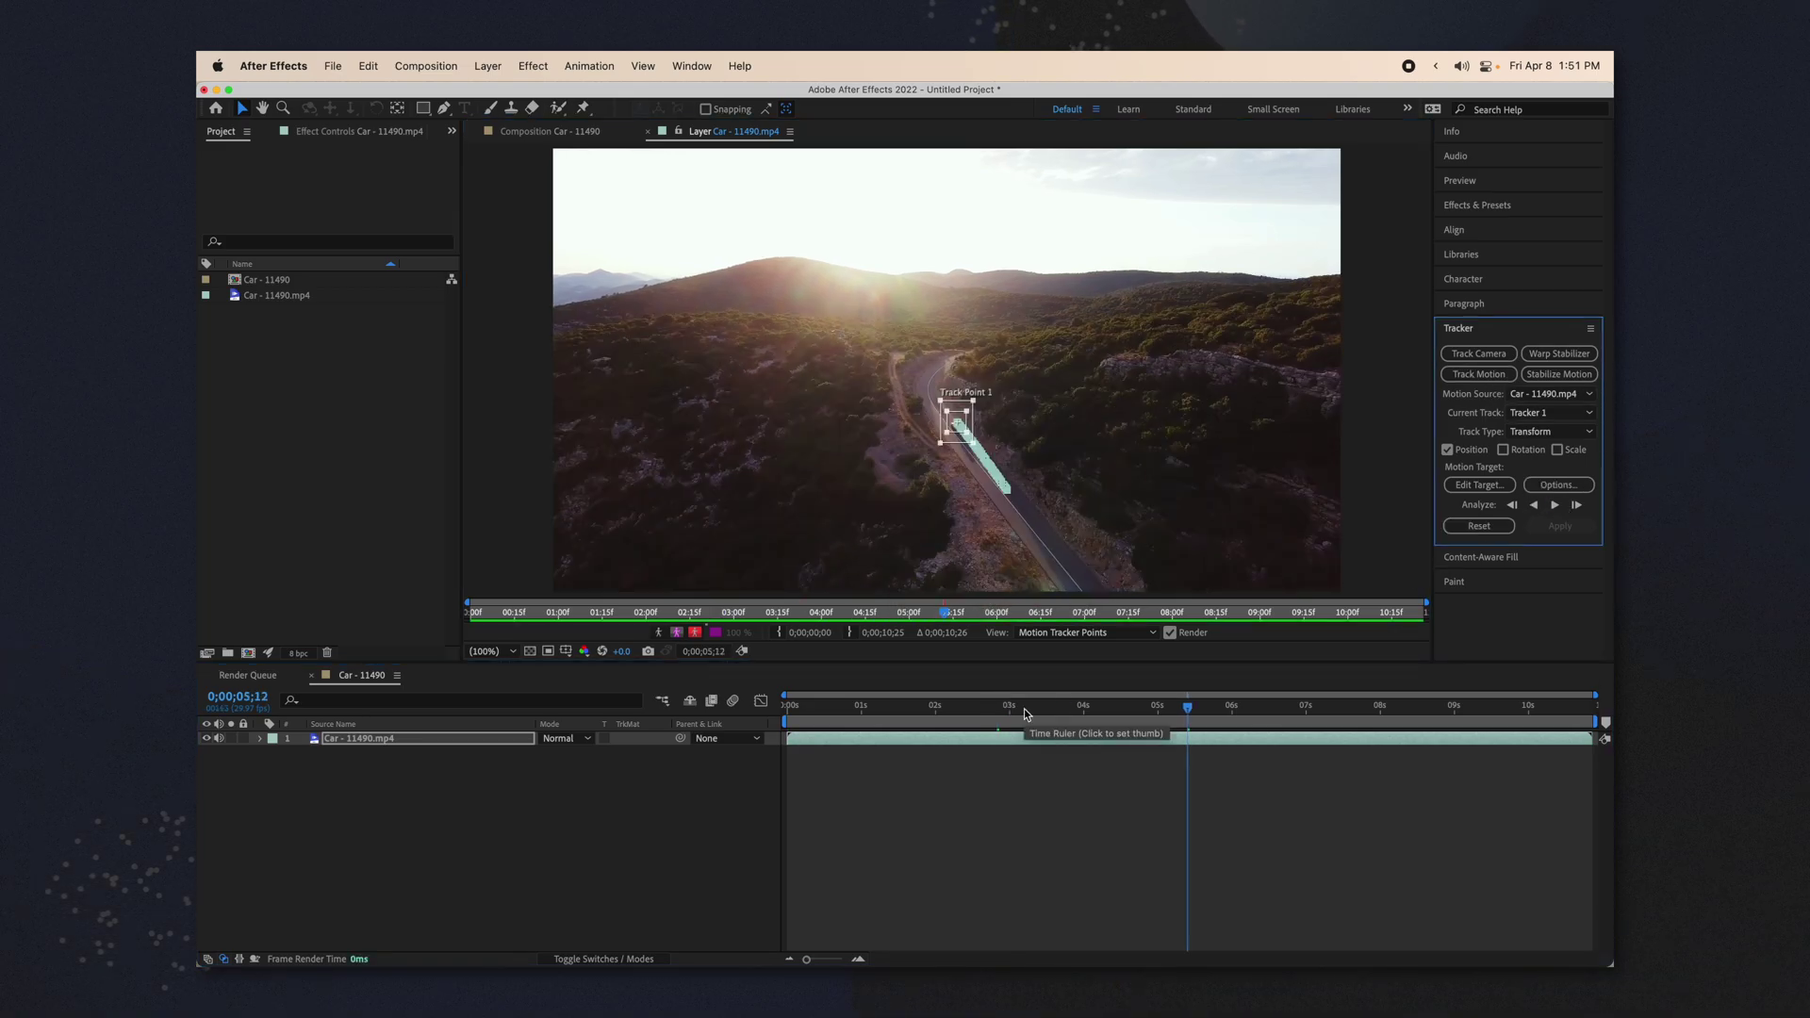
right_click(381, 853)
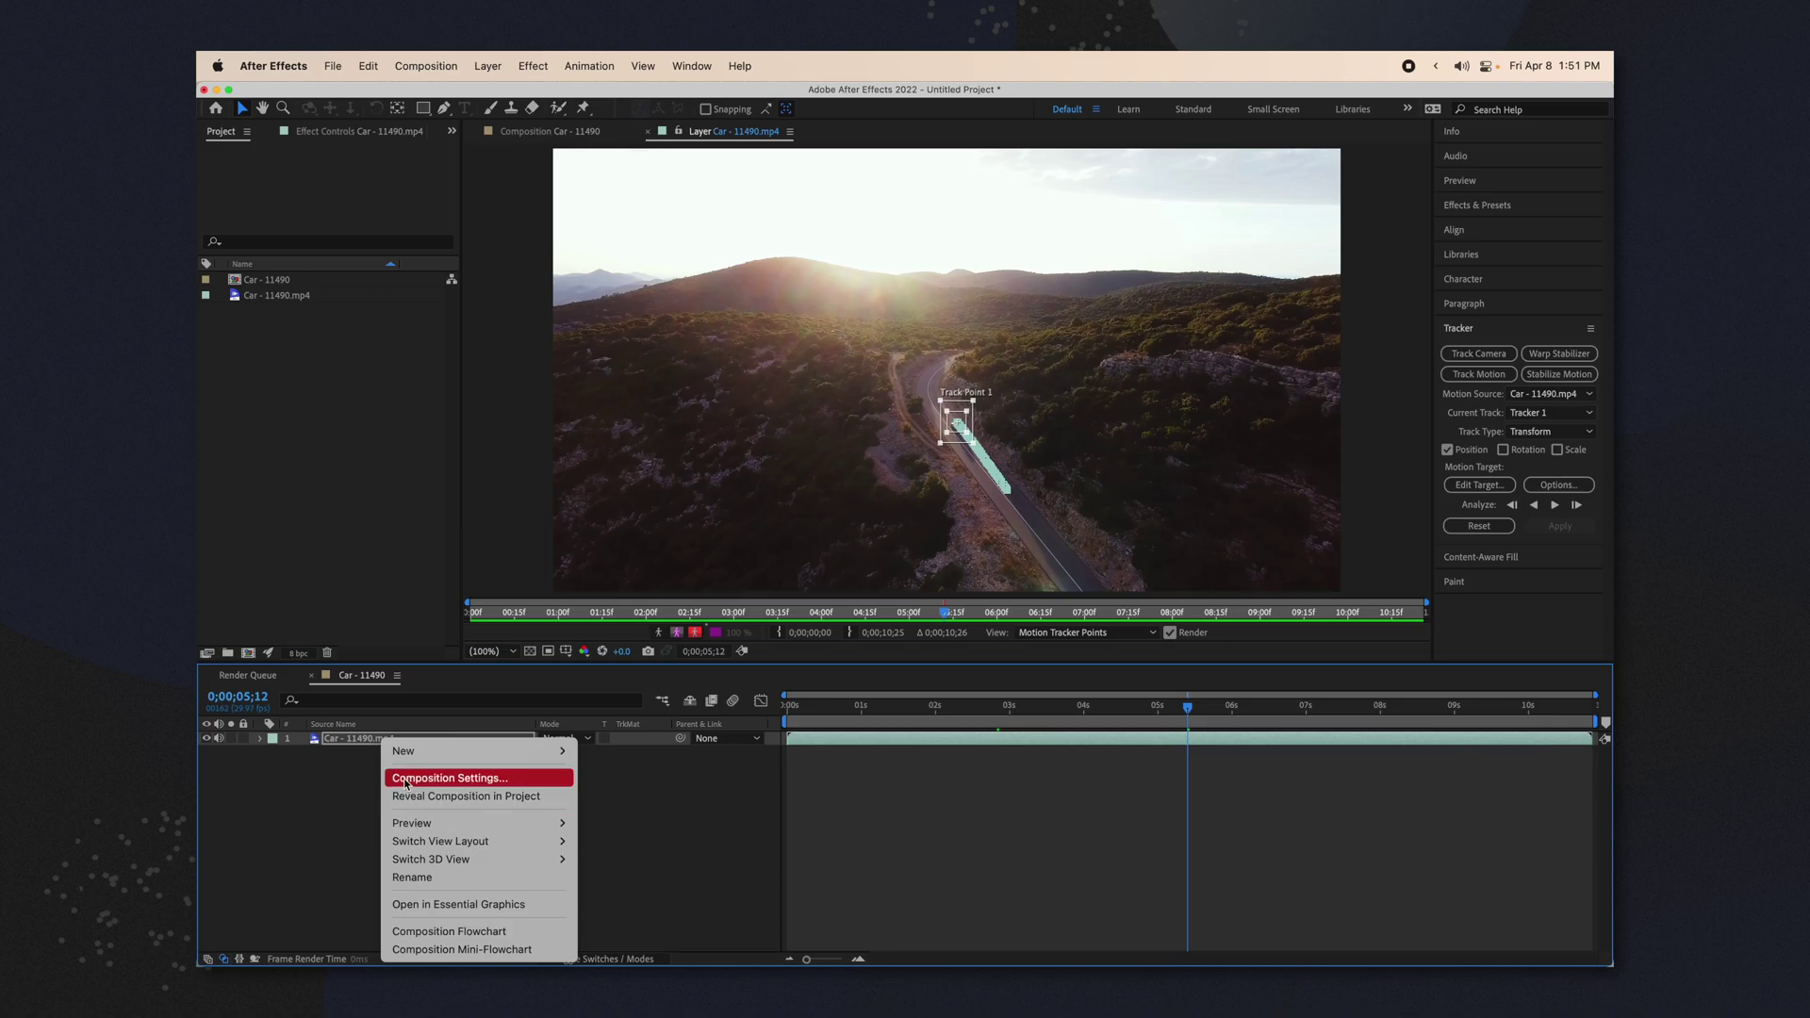
- Add a Null 1 layer as the motion target, apply the X and Y track, and preview playback
mouse_move(405, 753)
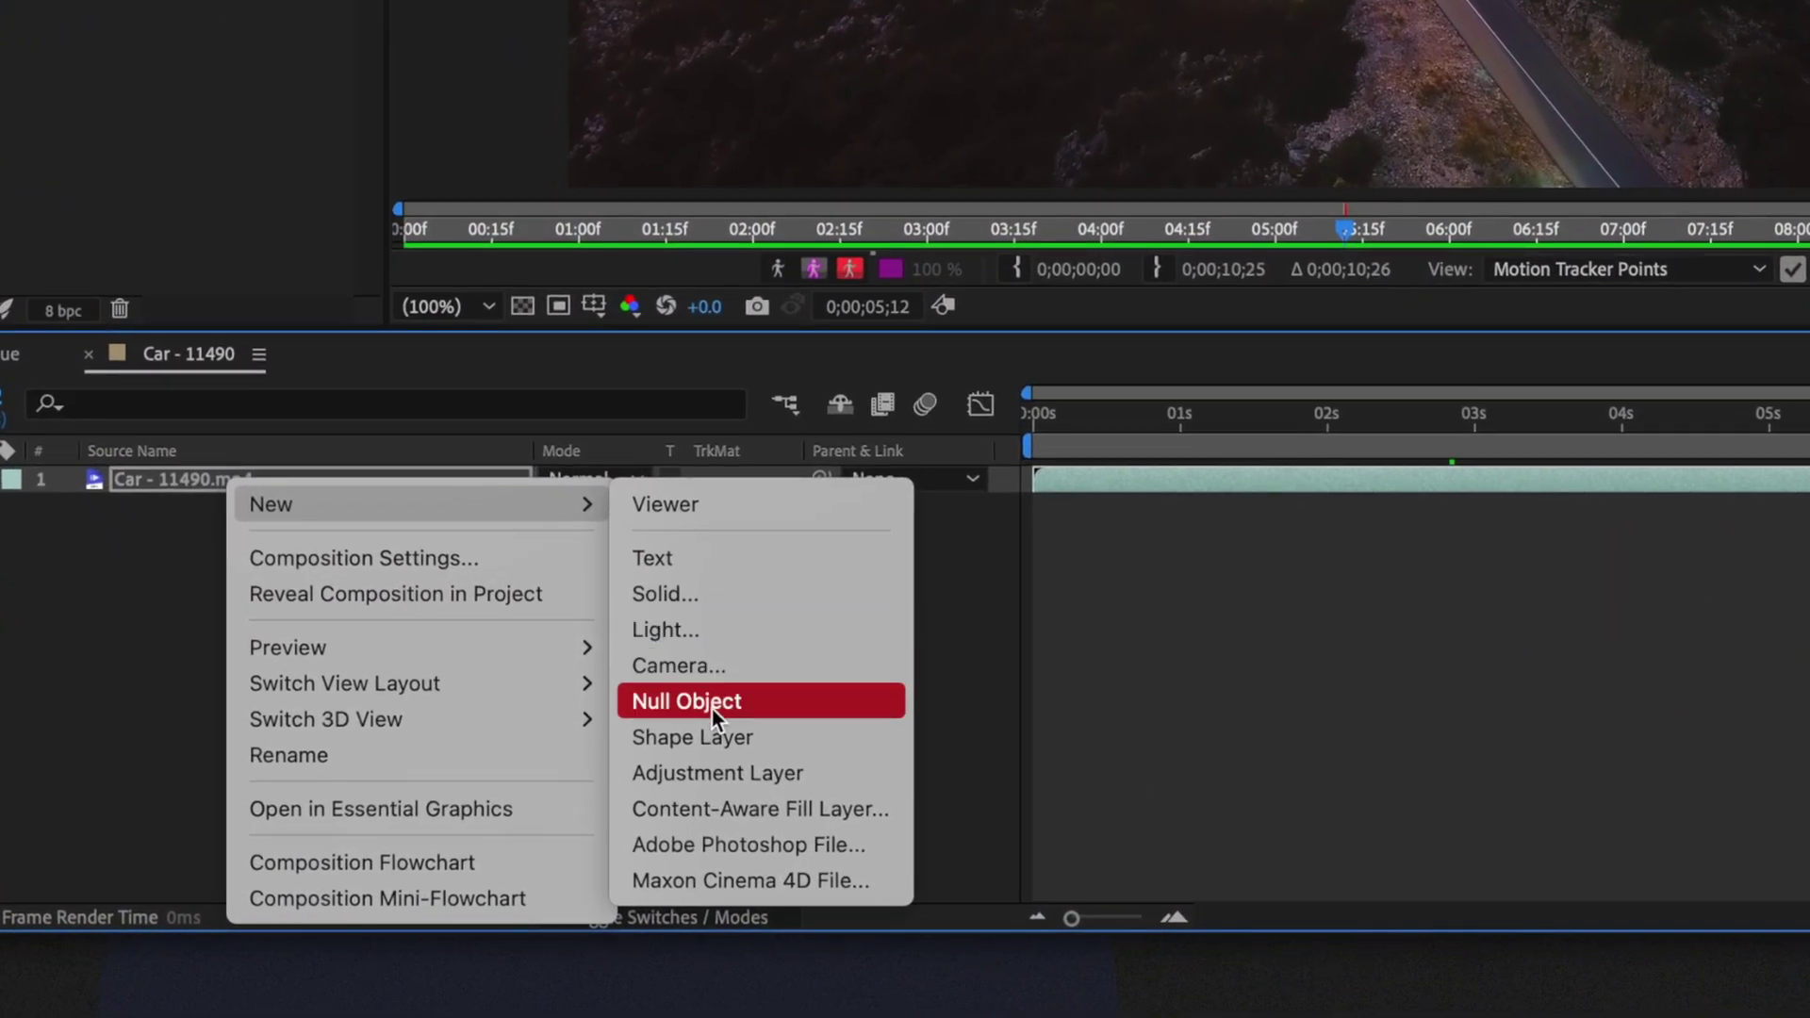
left_click(711, 709)
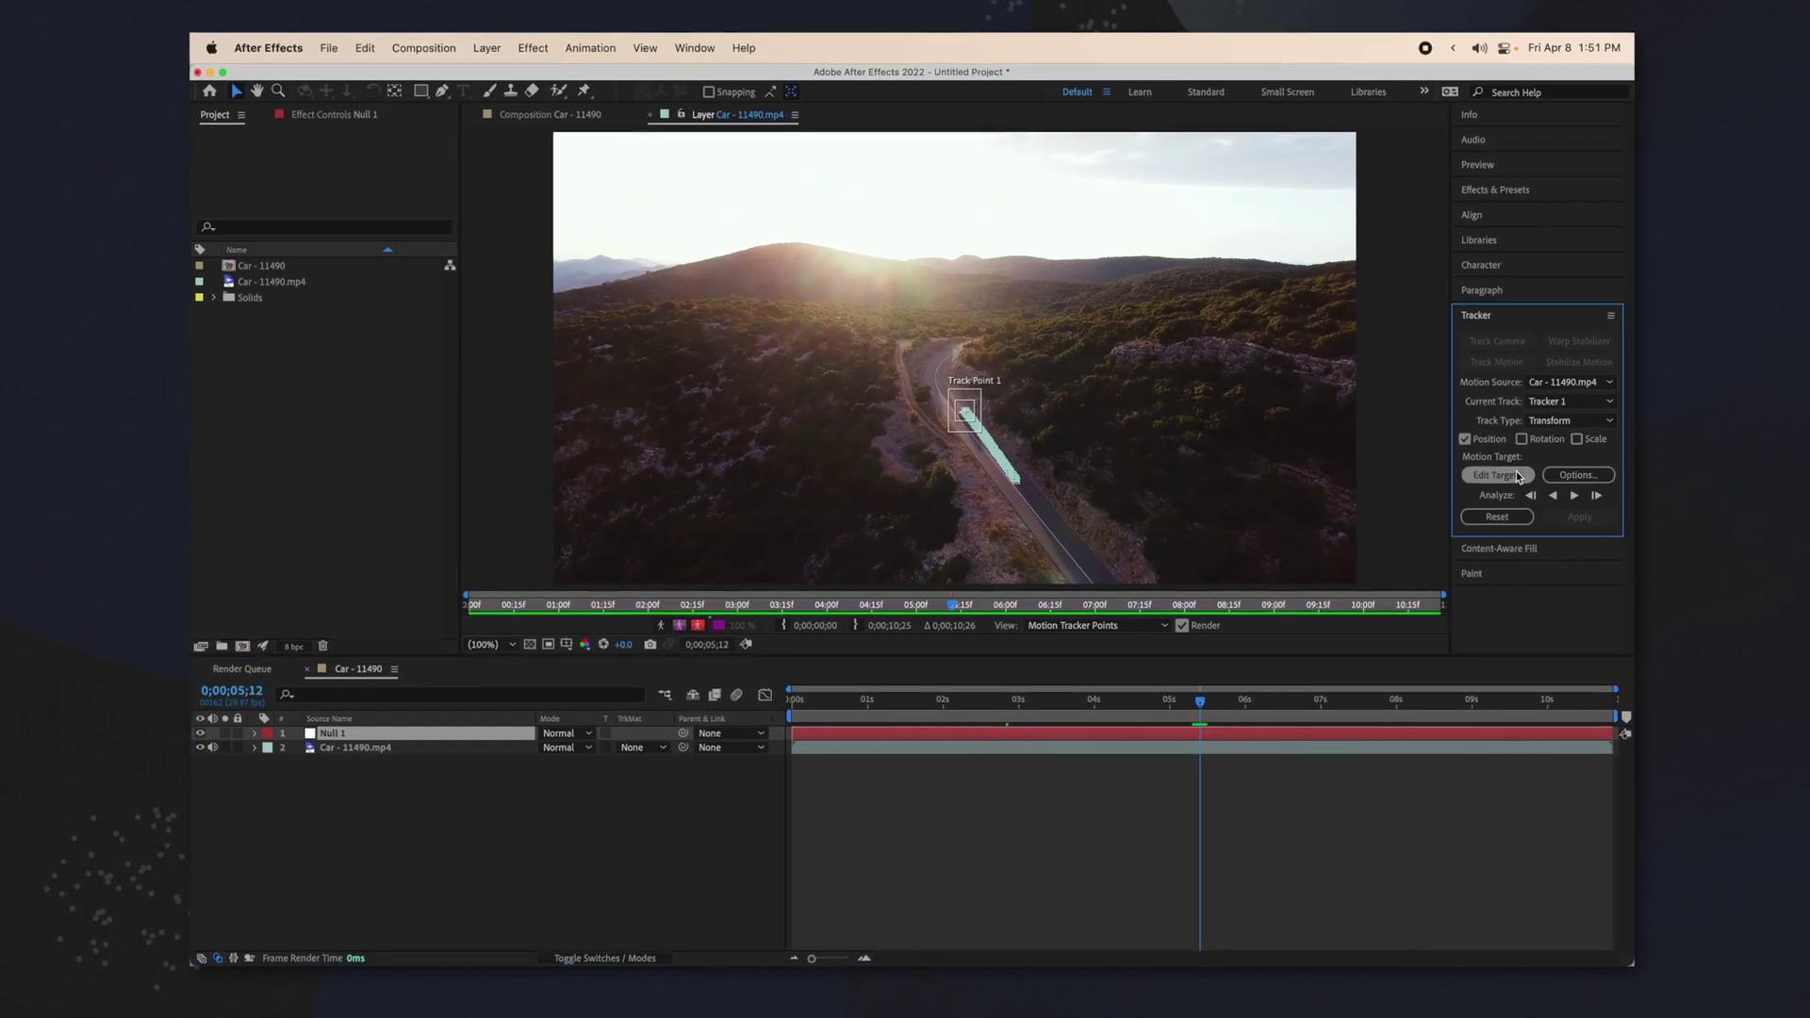
left_click(1497, 489)
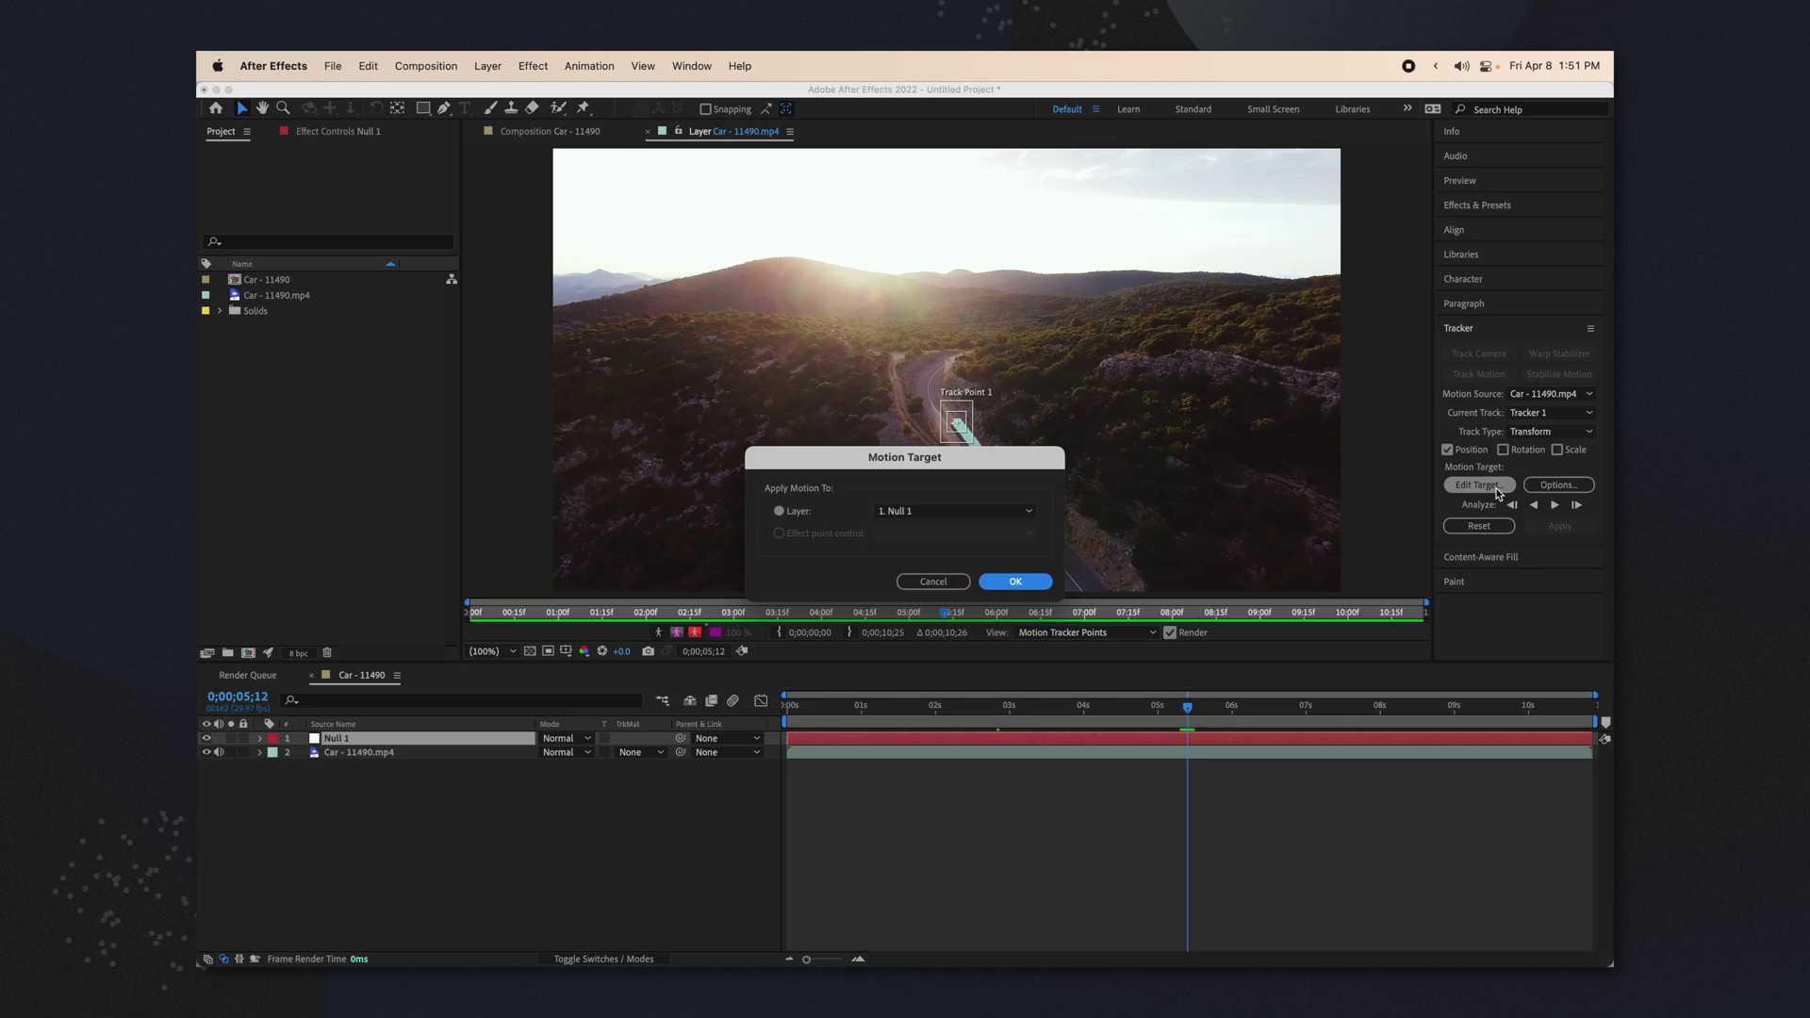
left_click(1014, 582)
left_click(1554, 526)
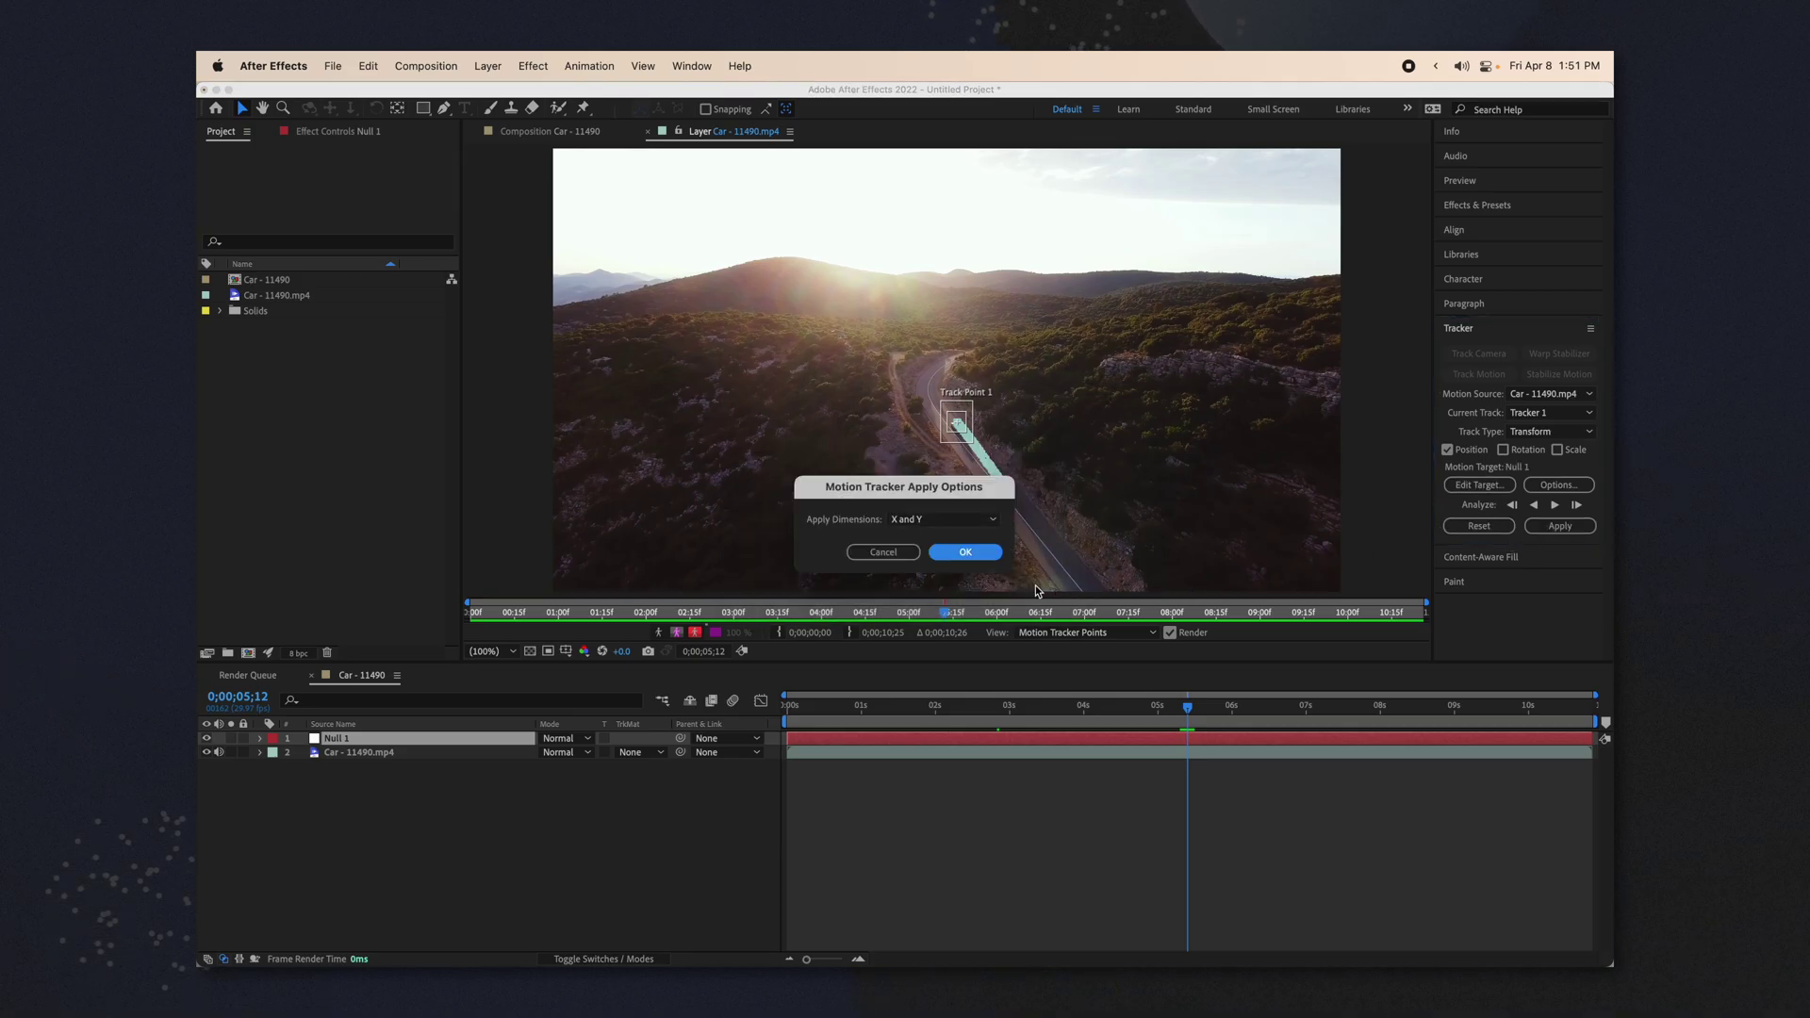
left_click(979, 558)
left_click(1112, 723)
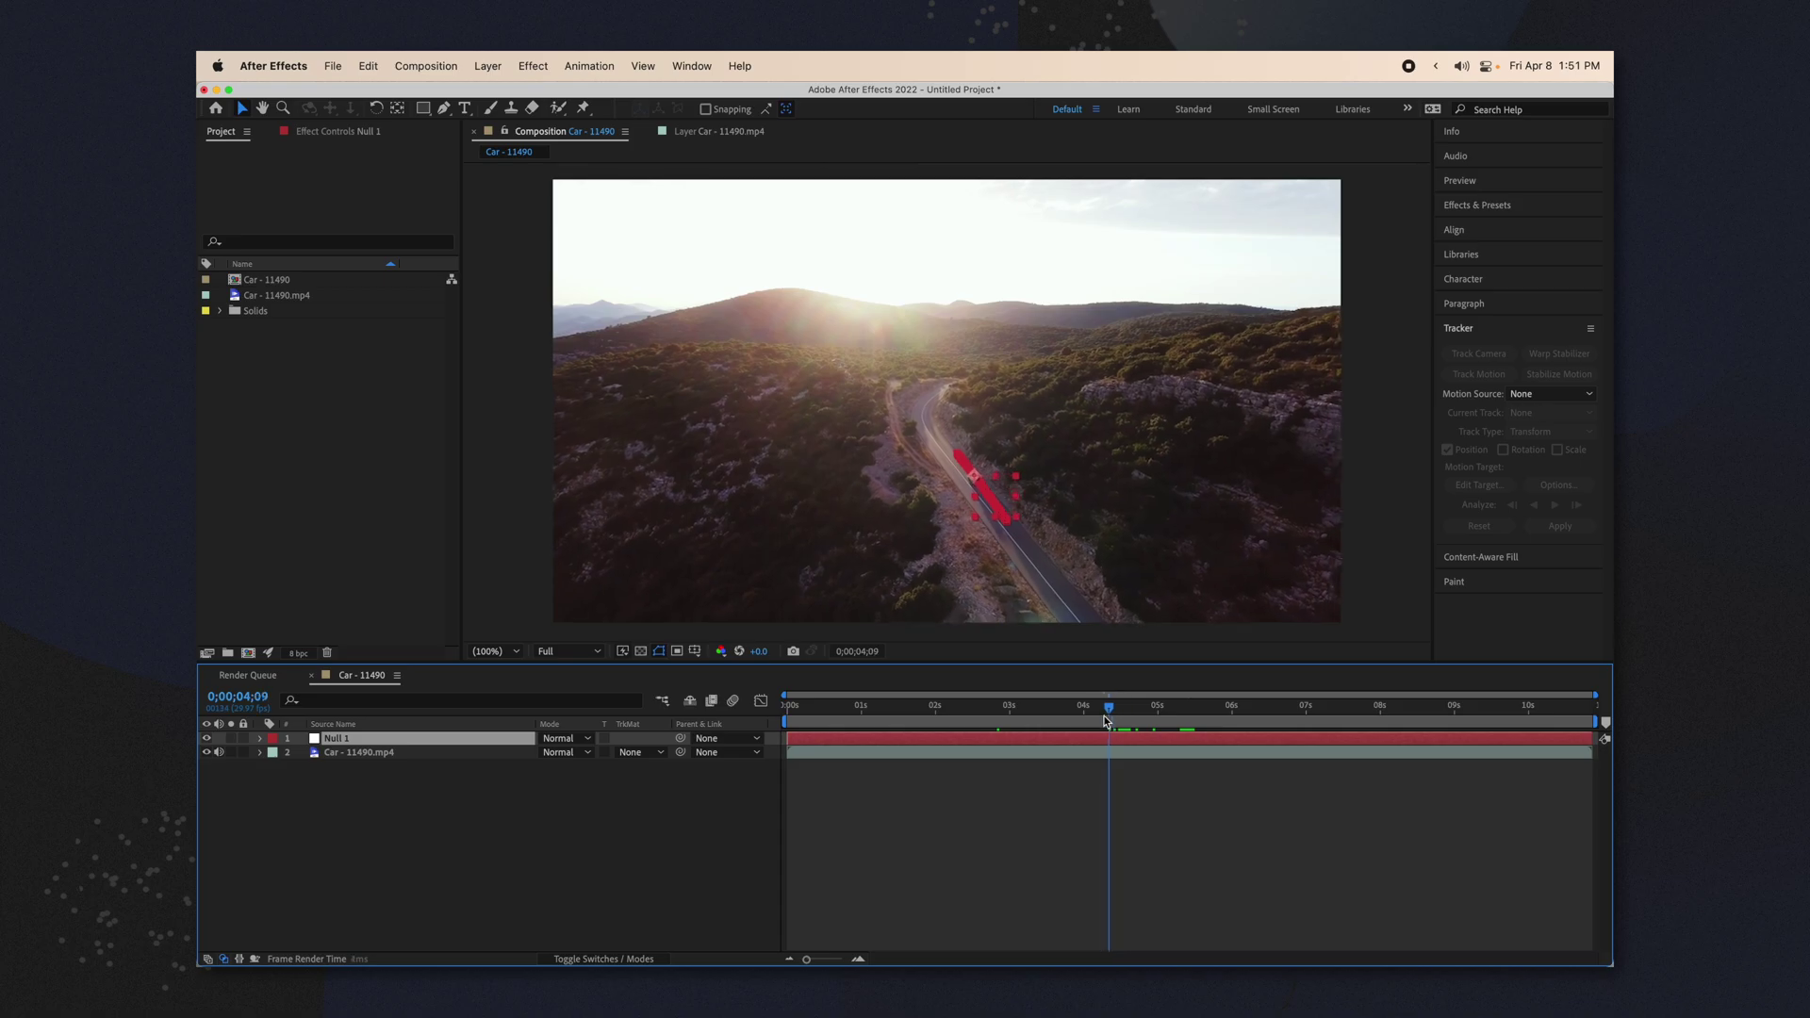
key("space")
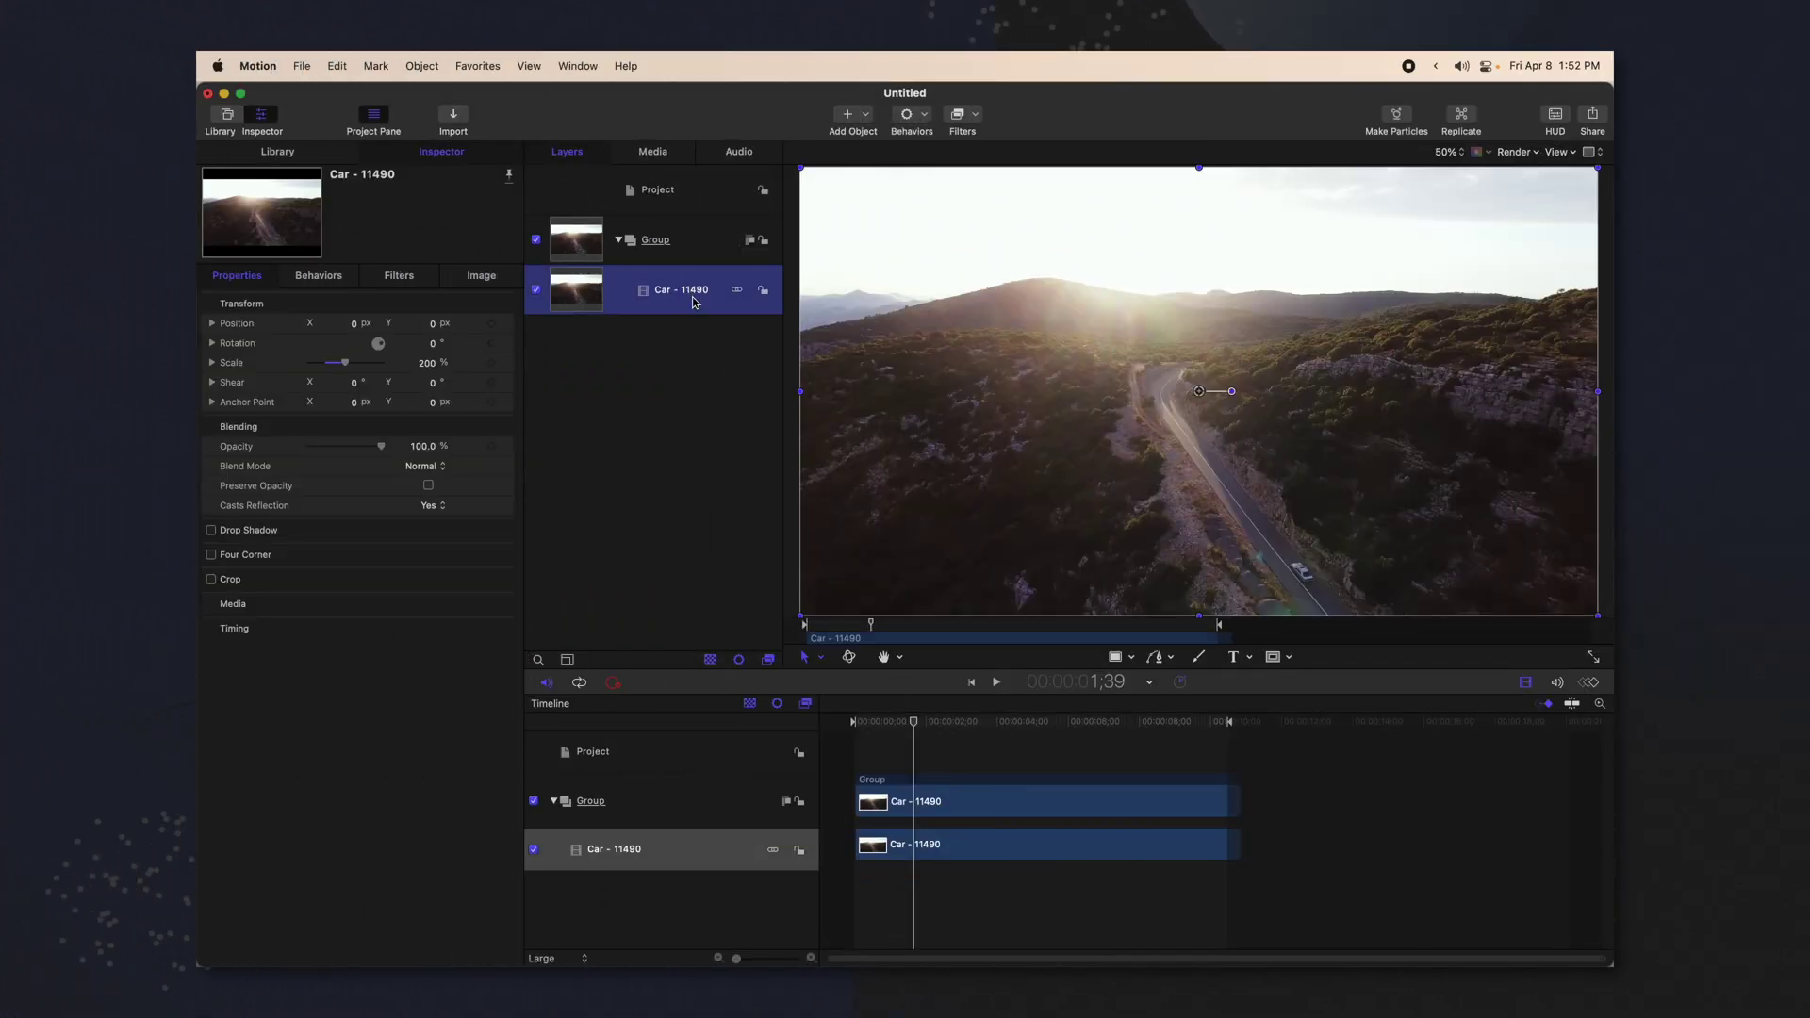
- At the frame where the car appears, apply Motion Tracking > Analyze Motion to the Car - 11490 clip
left_click_drag(921, 721, 947, 726)
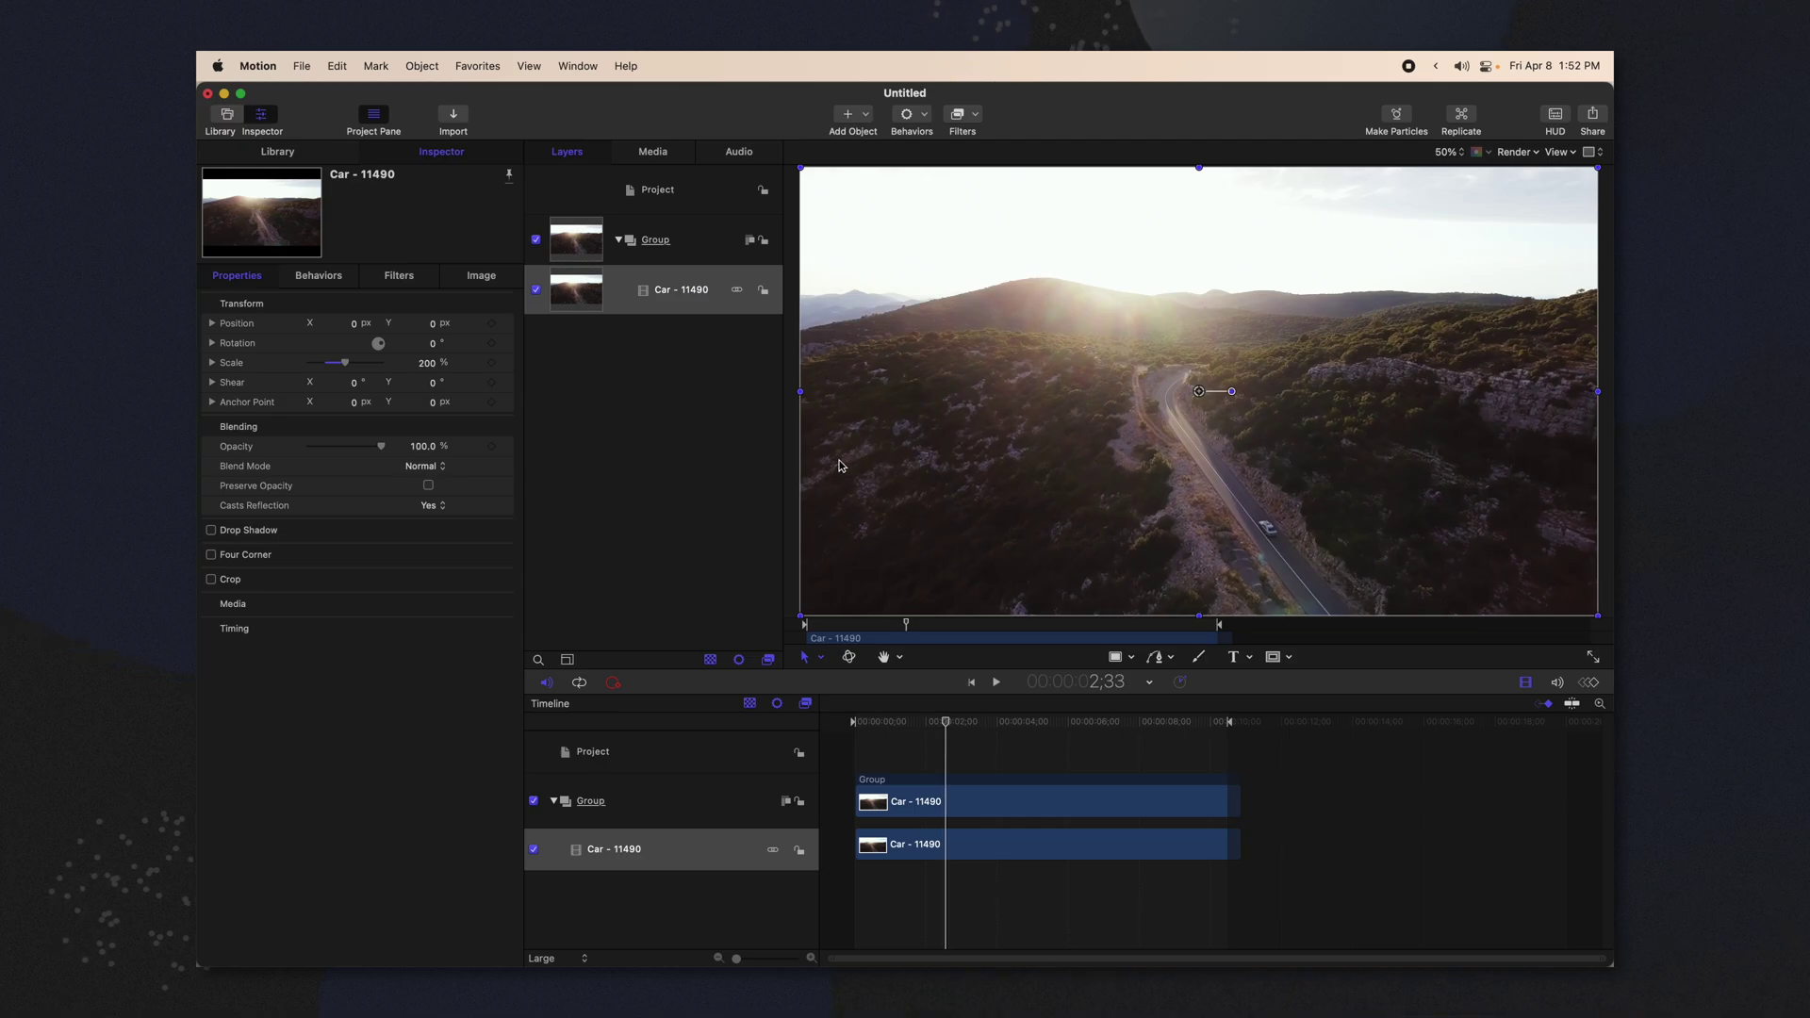
left_click(912, 114)
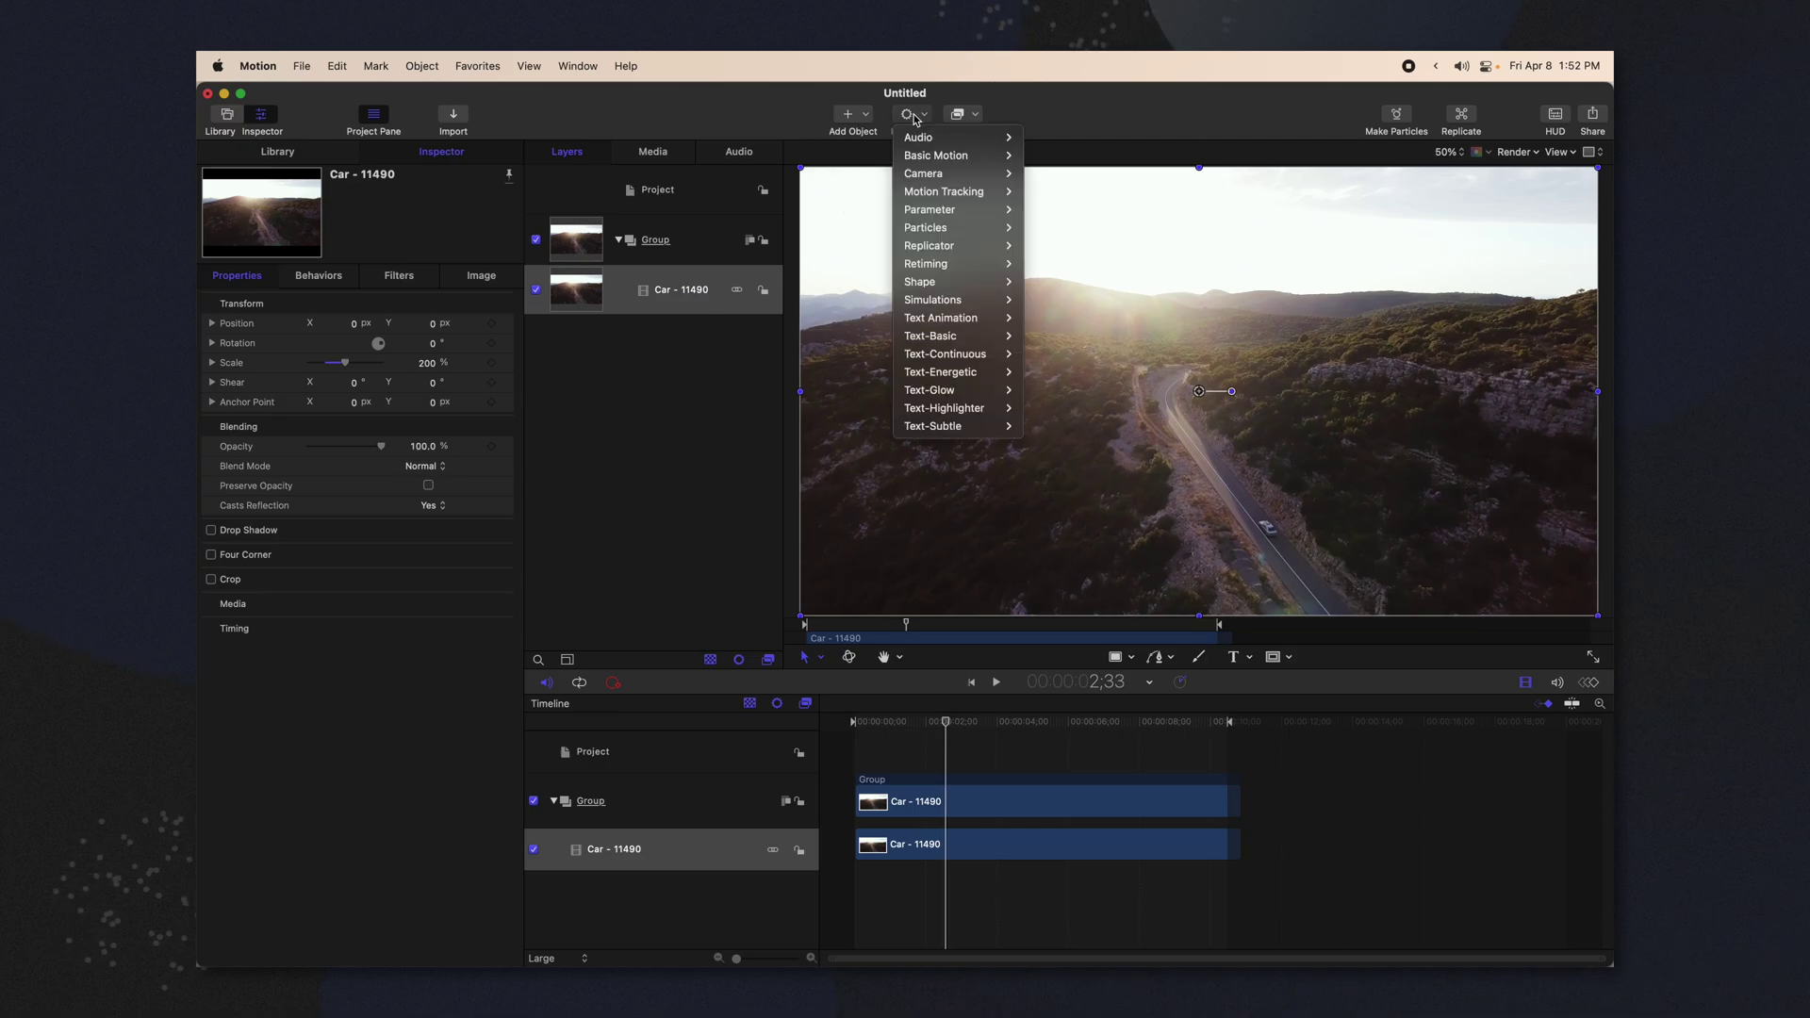
mouse_move(943, 195)
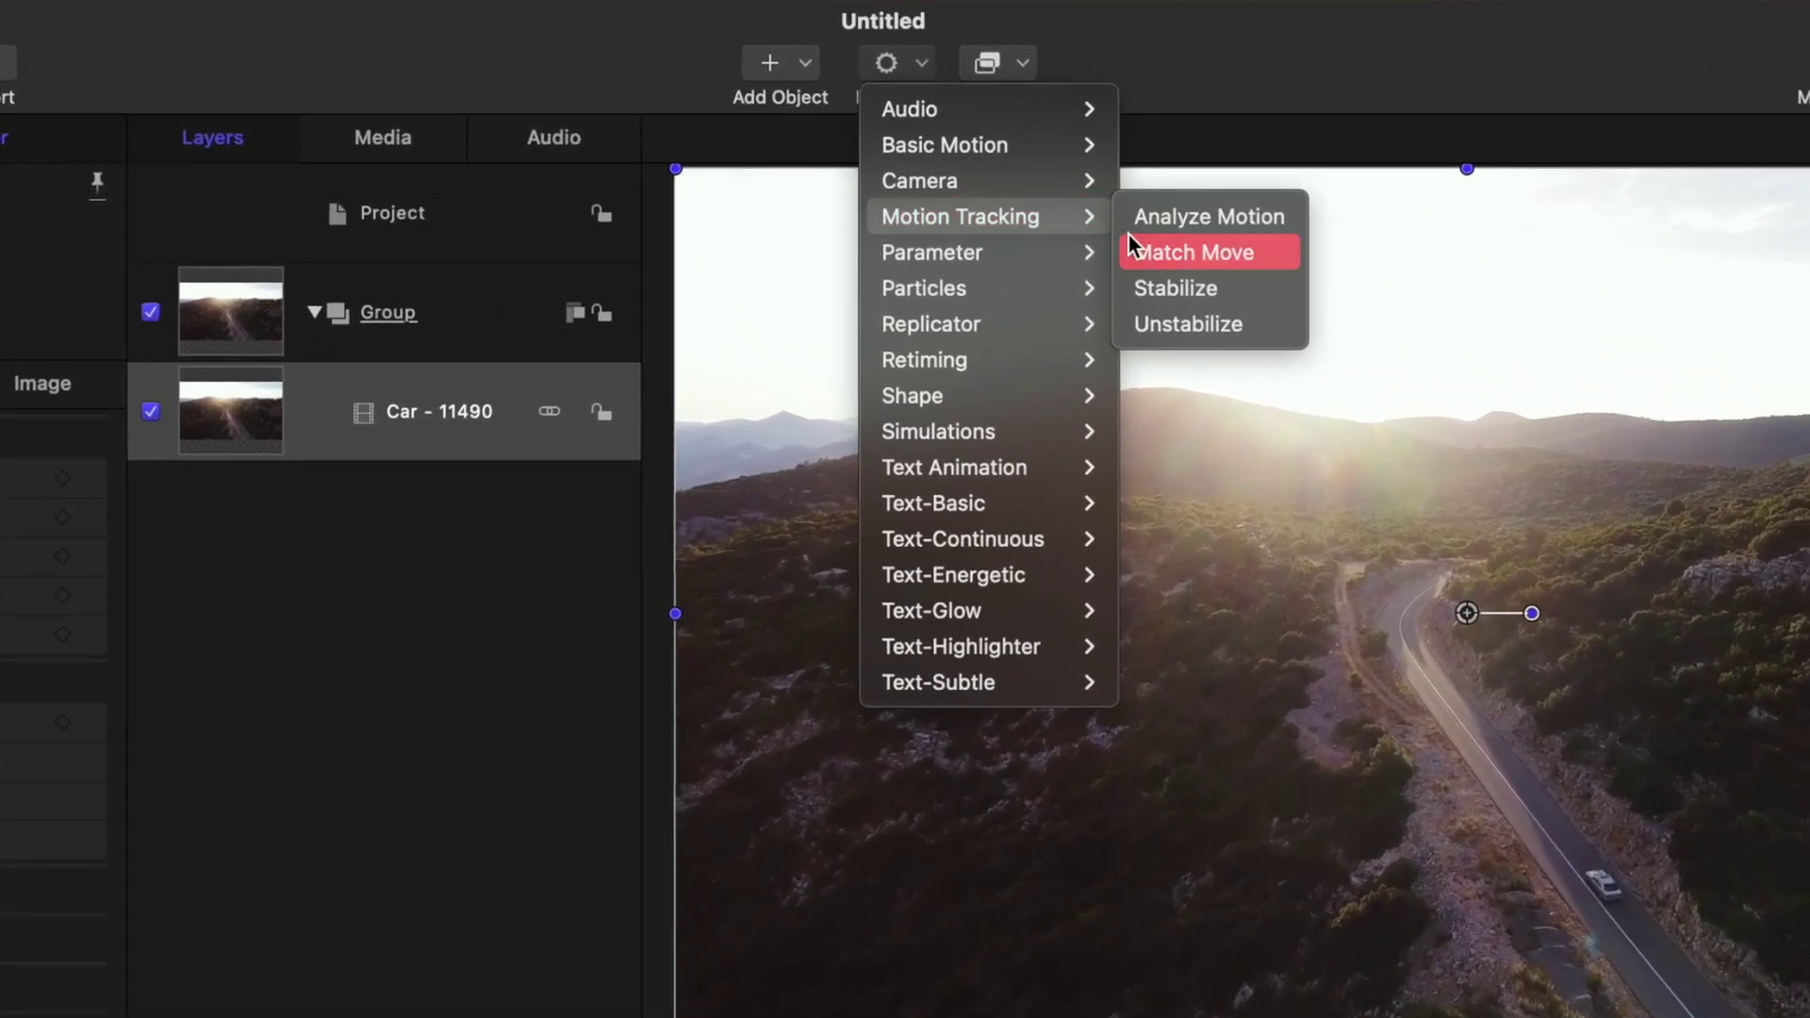
left_click(1150, 215)
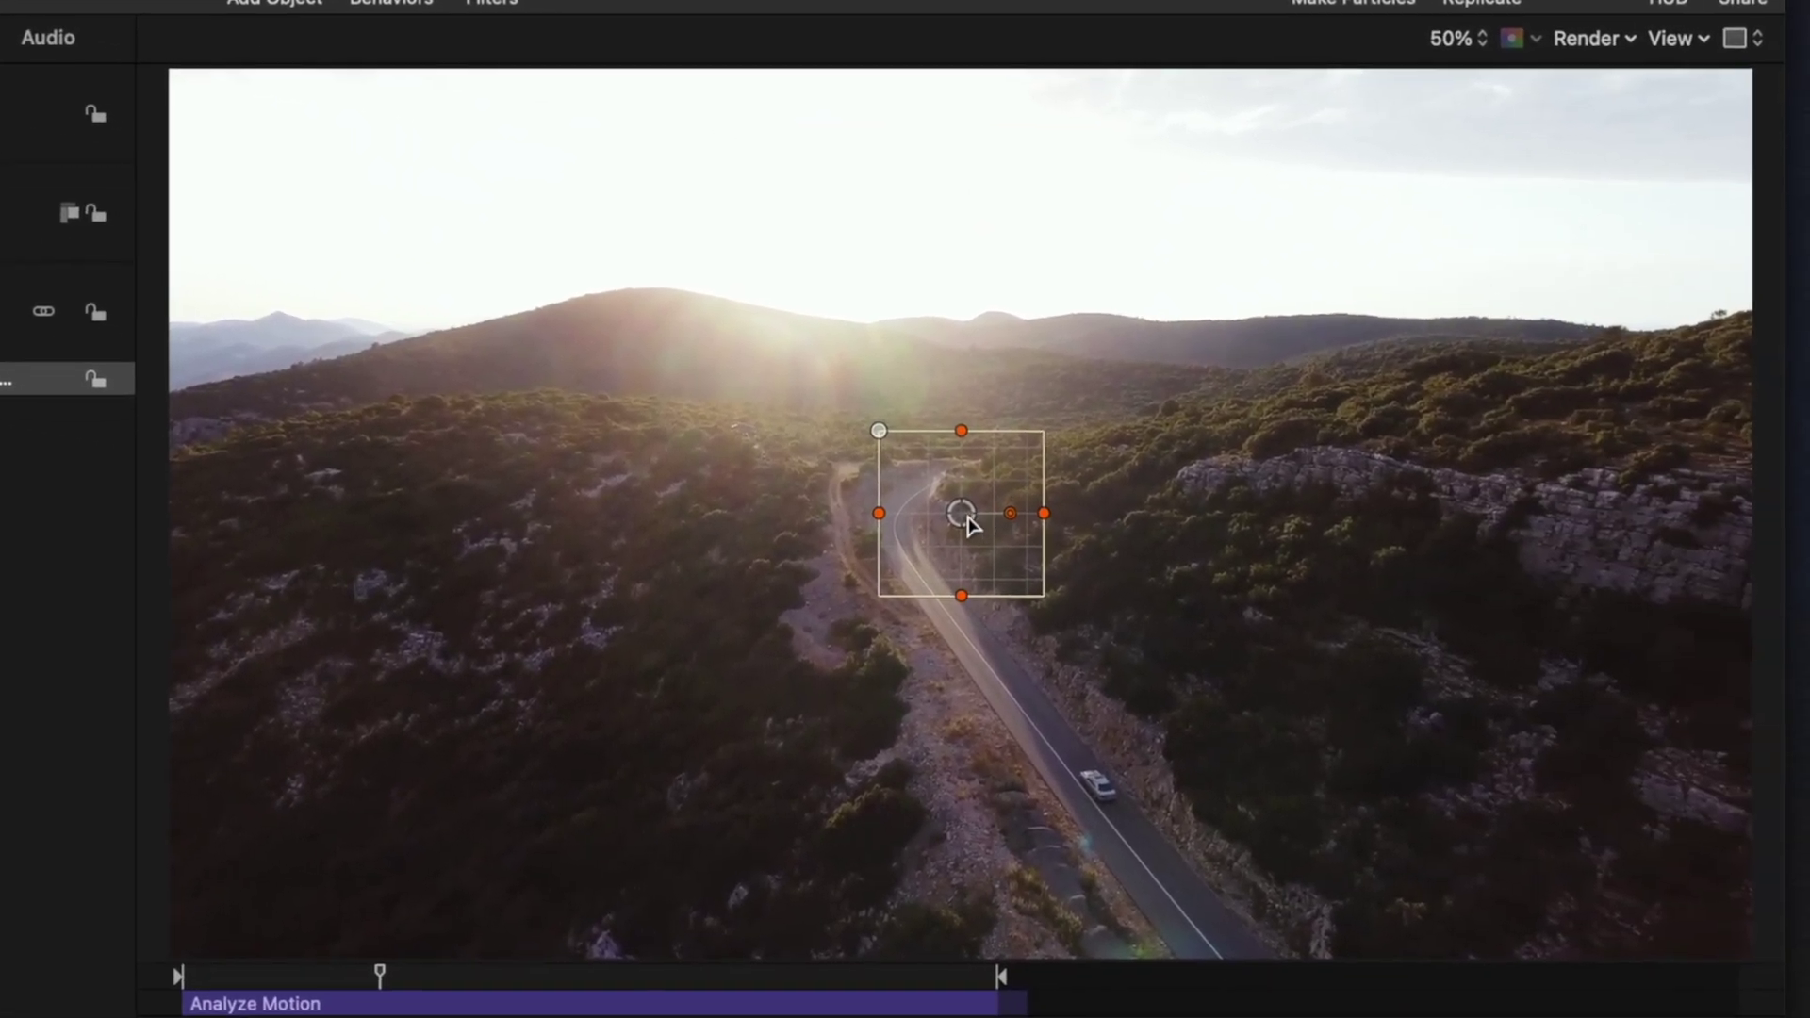
- Move the tracking box down the road and shrink it around the car
left_click_drag(1467, 614, 1504, 720)
left_click_drag(998, 617, 1054, 658)
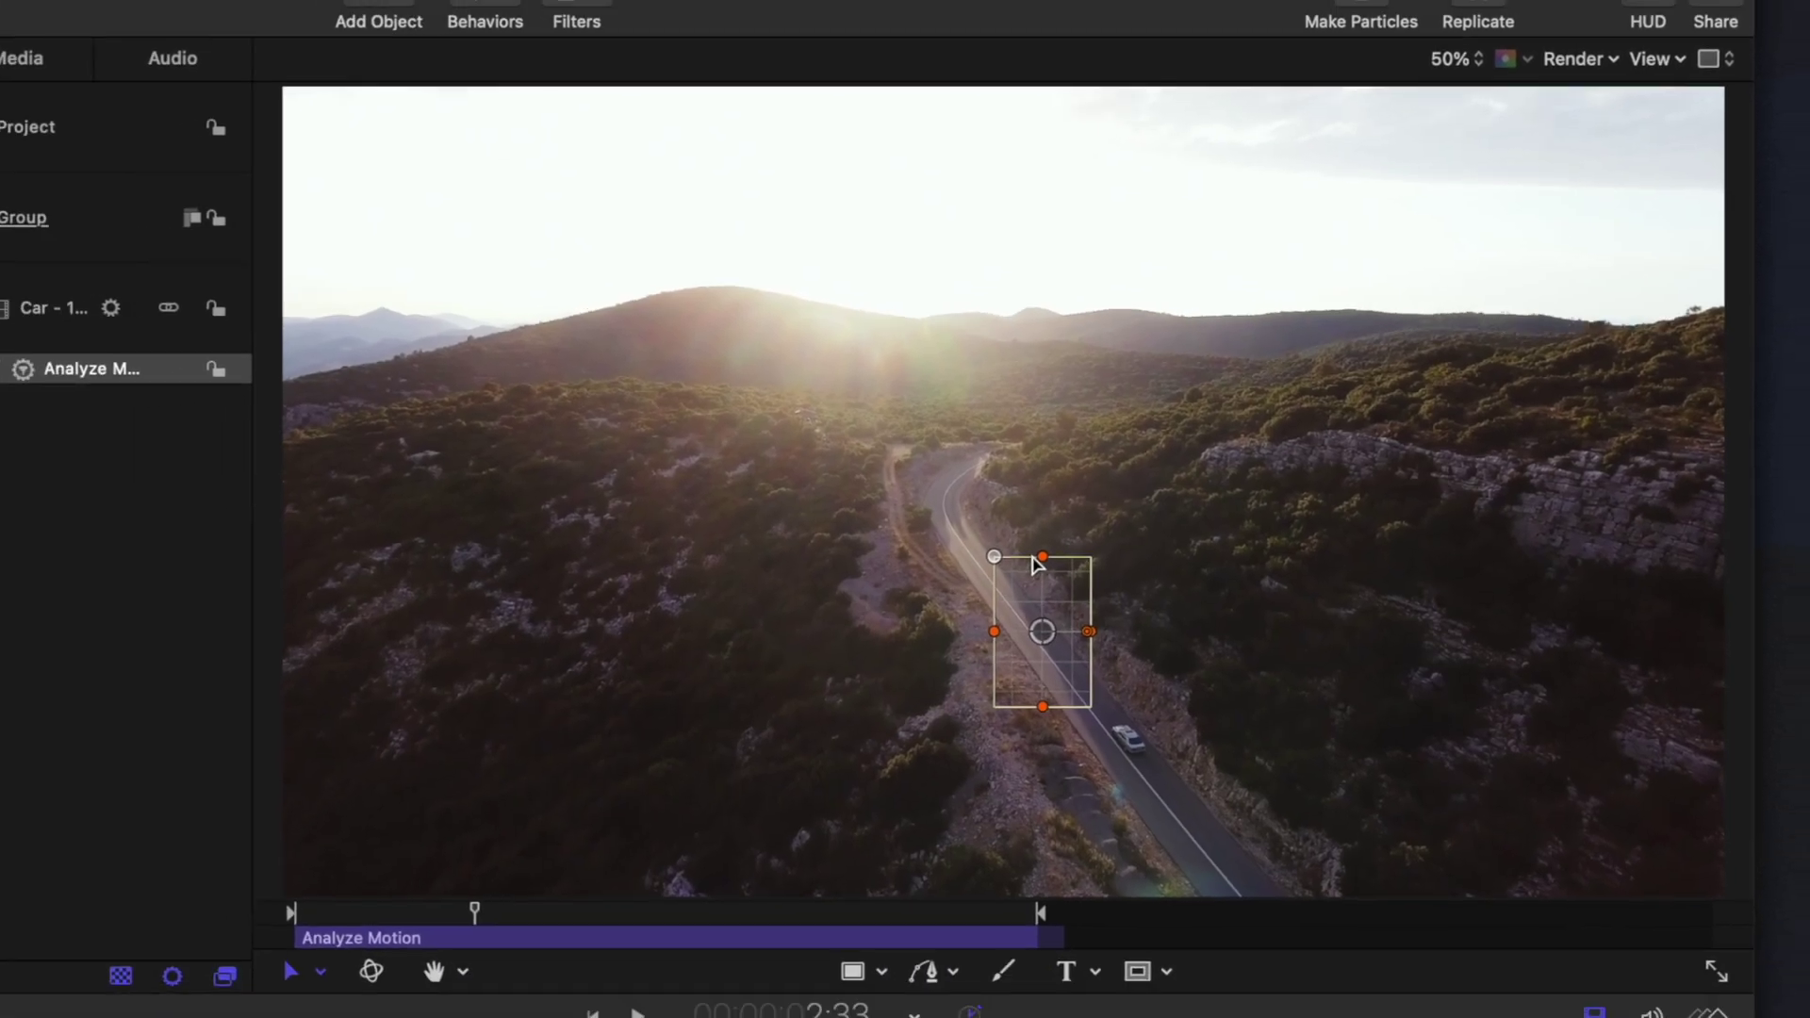
left_click_drag(1012, 587, 1102, 785)
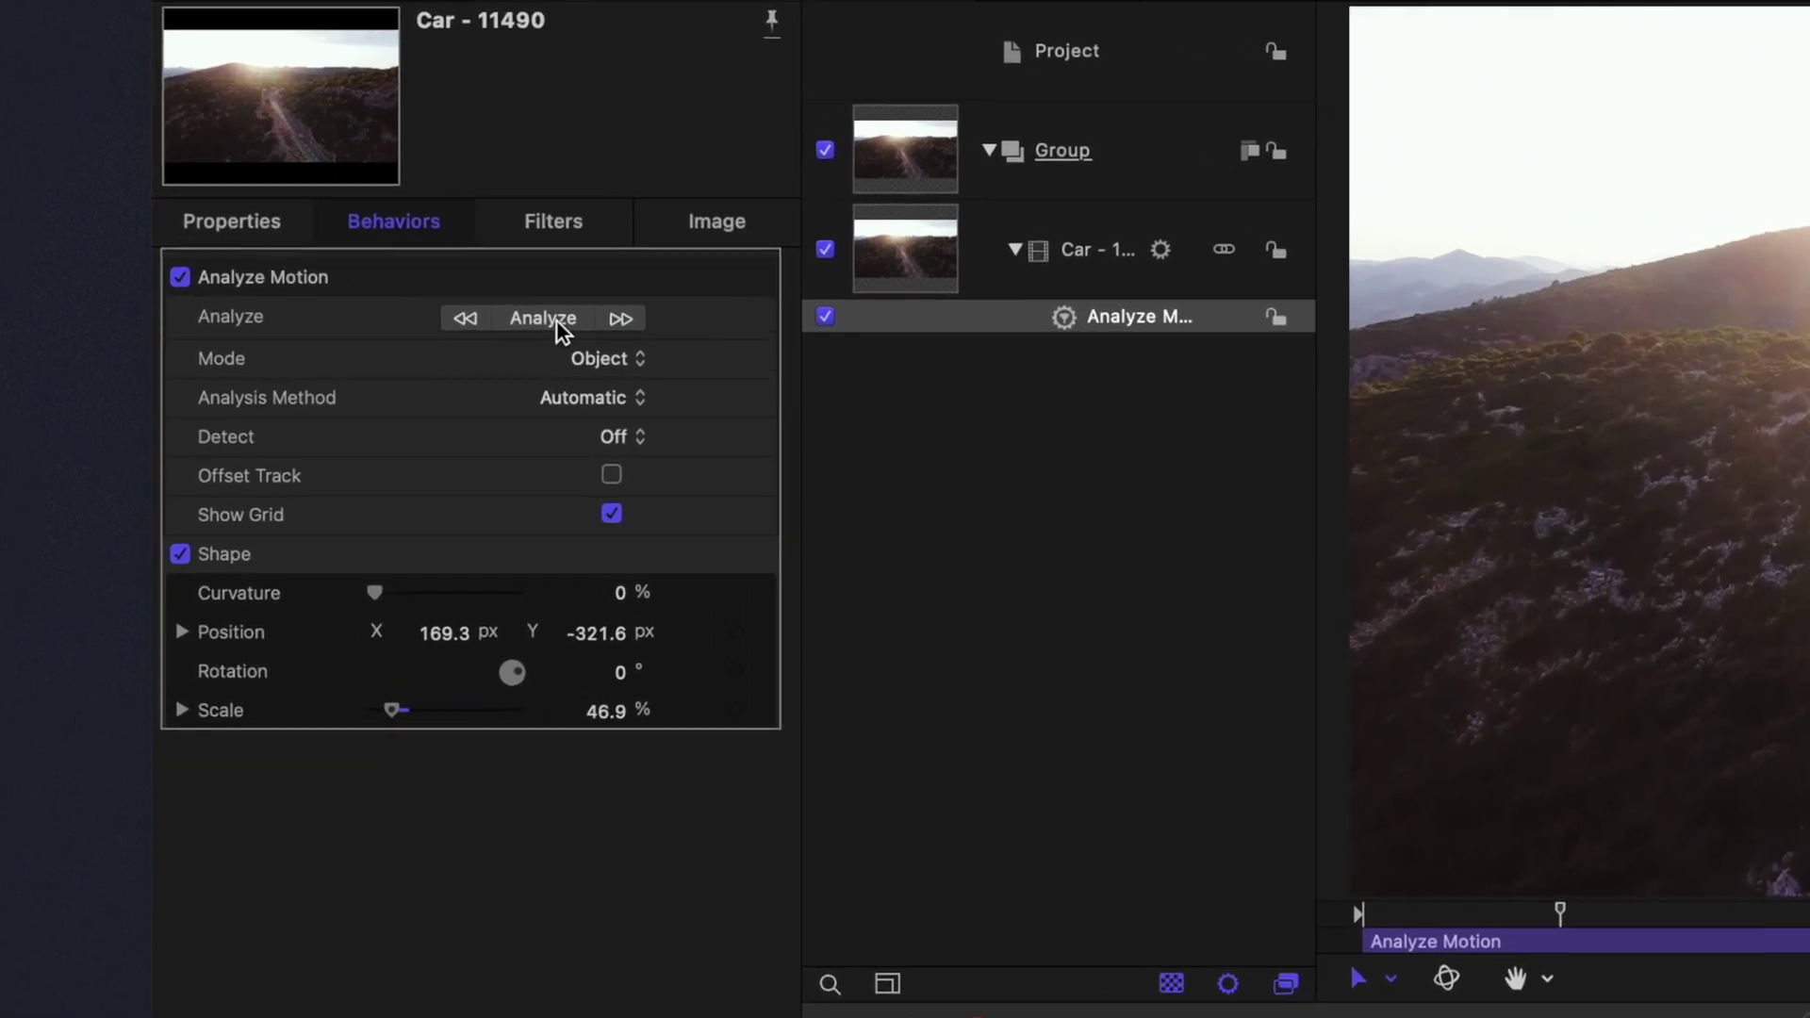
- Run Analyze to record the car's position, rotation and scale, then return to about 3;42
left_click(405, 324)
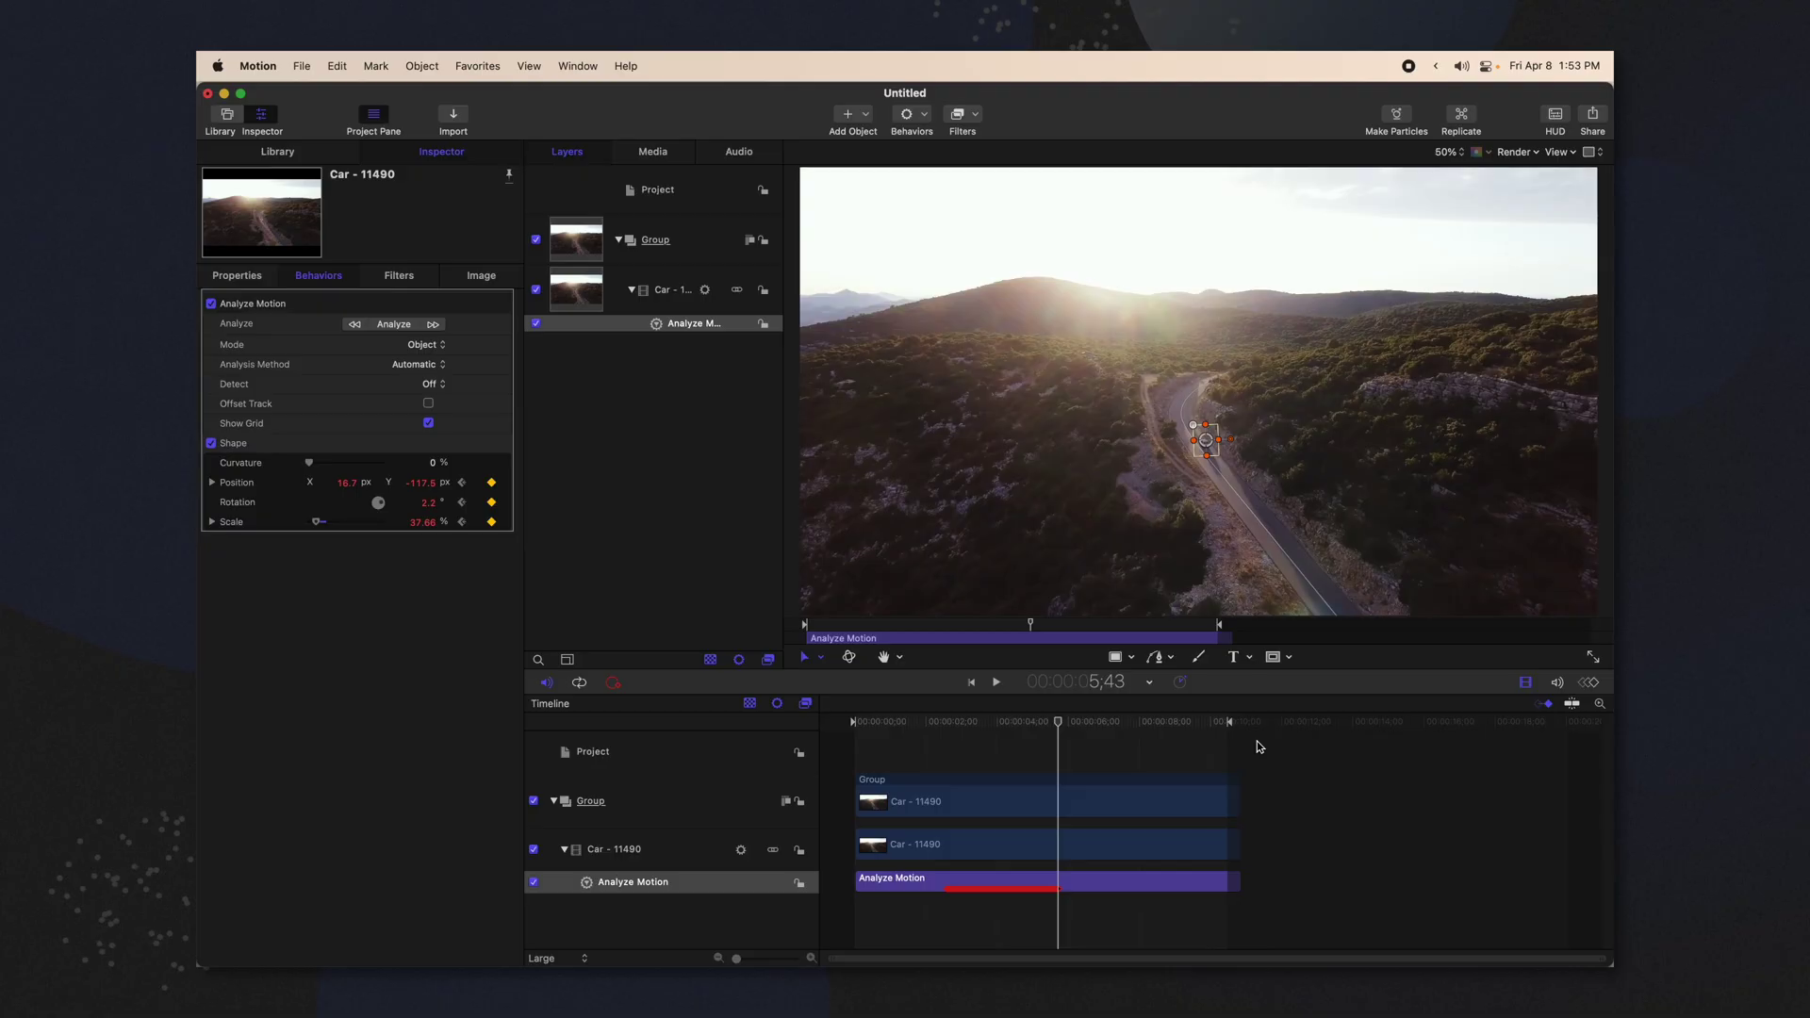
left_click(986, 723)
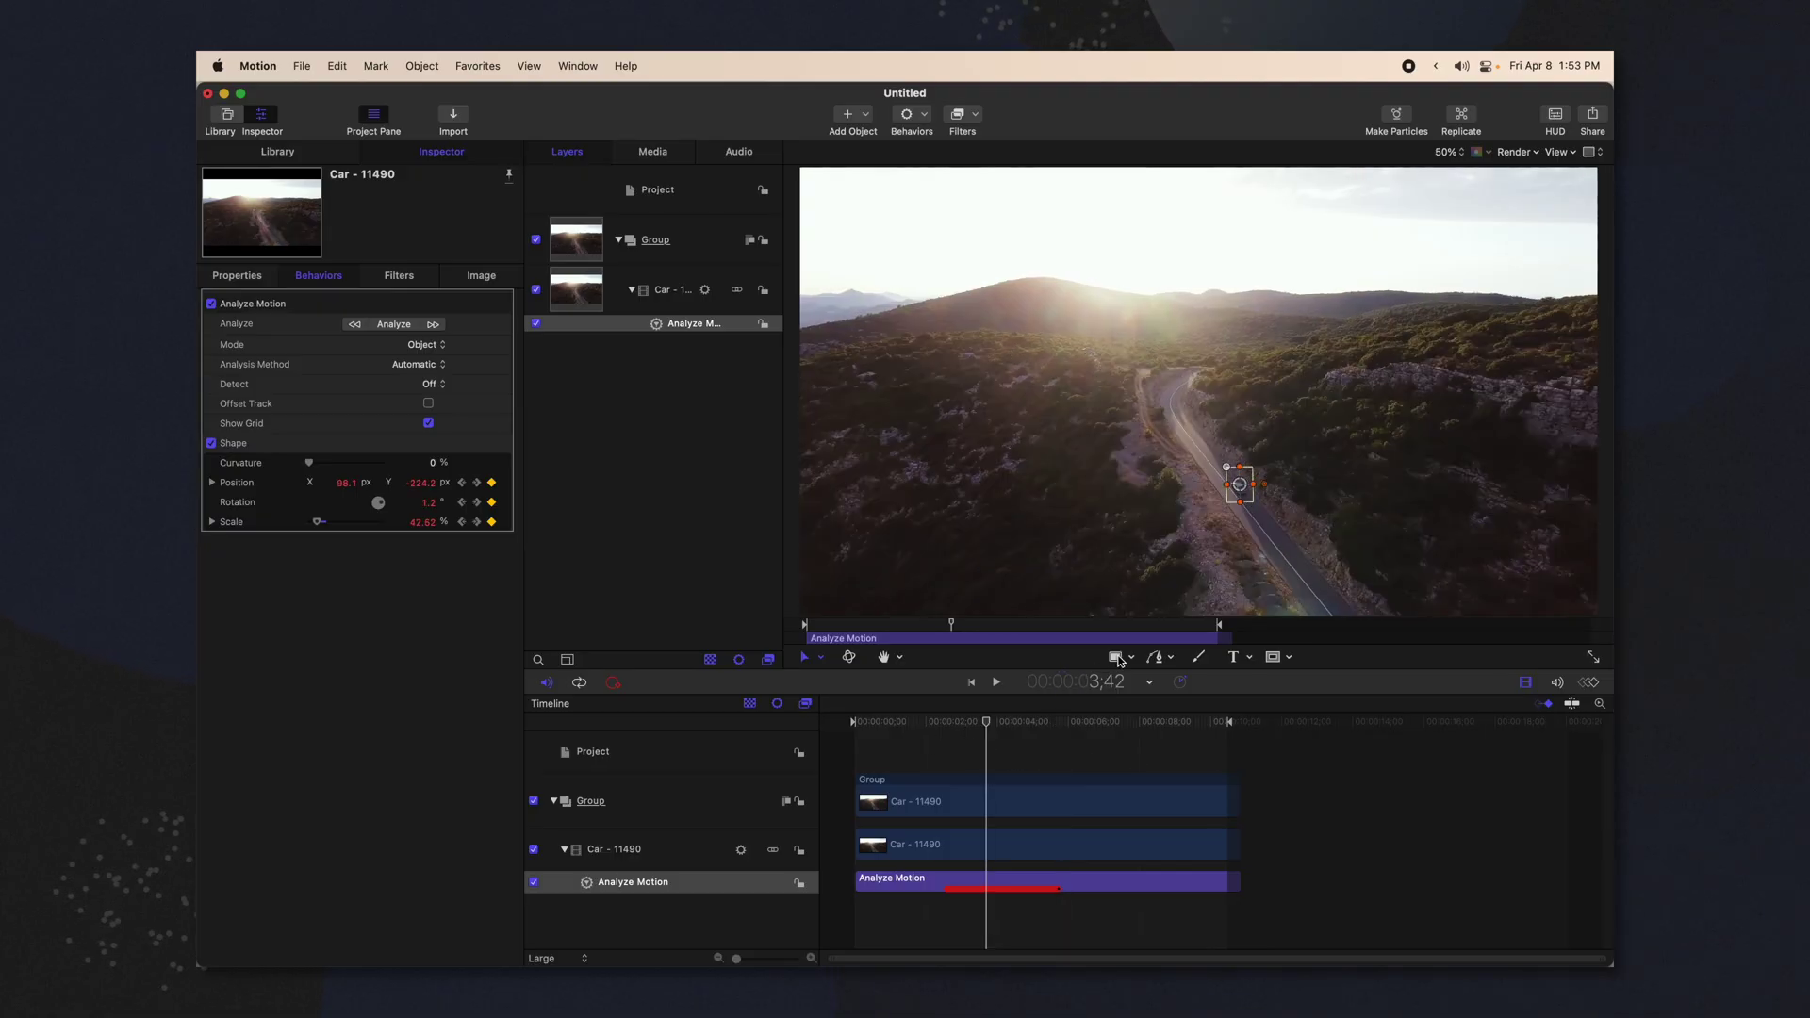
- Draw a white rectangle above the road and give it a Match Move behavior
left_click_drag(1041, 288, 1117, 375)
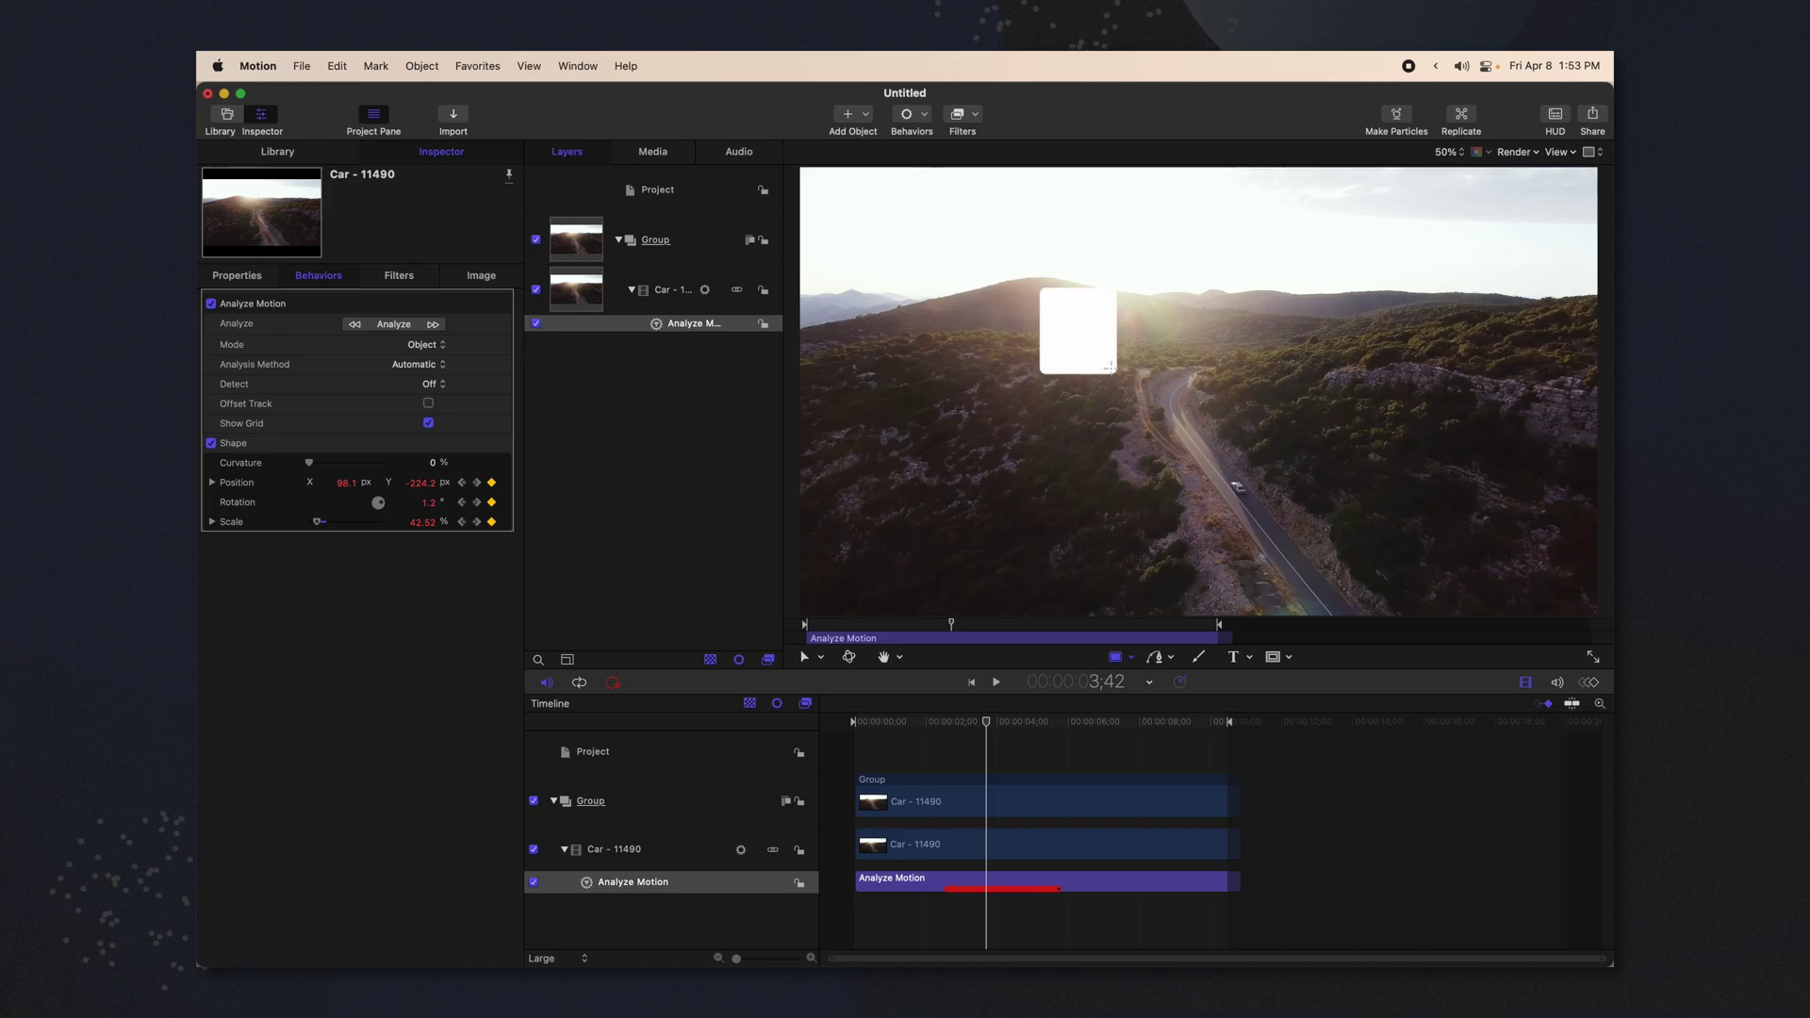
left_click(908, 121)
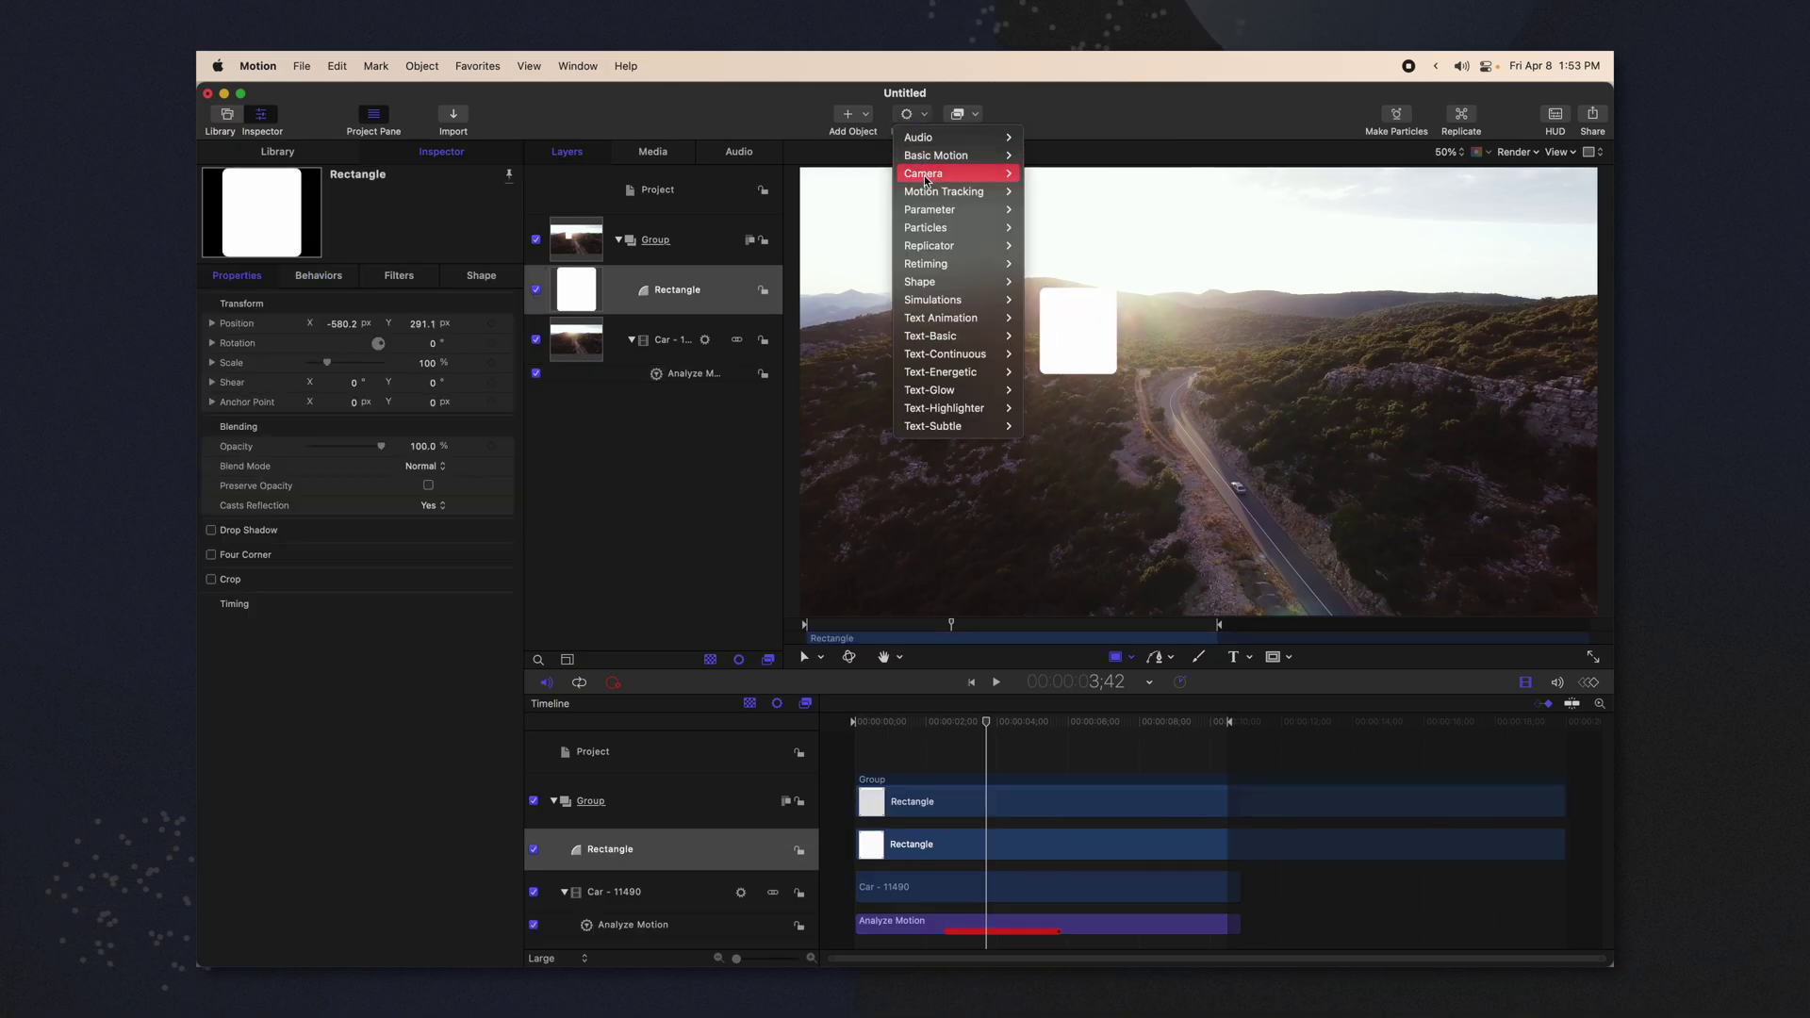
mouse_move(929, 196)
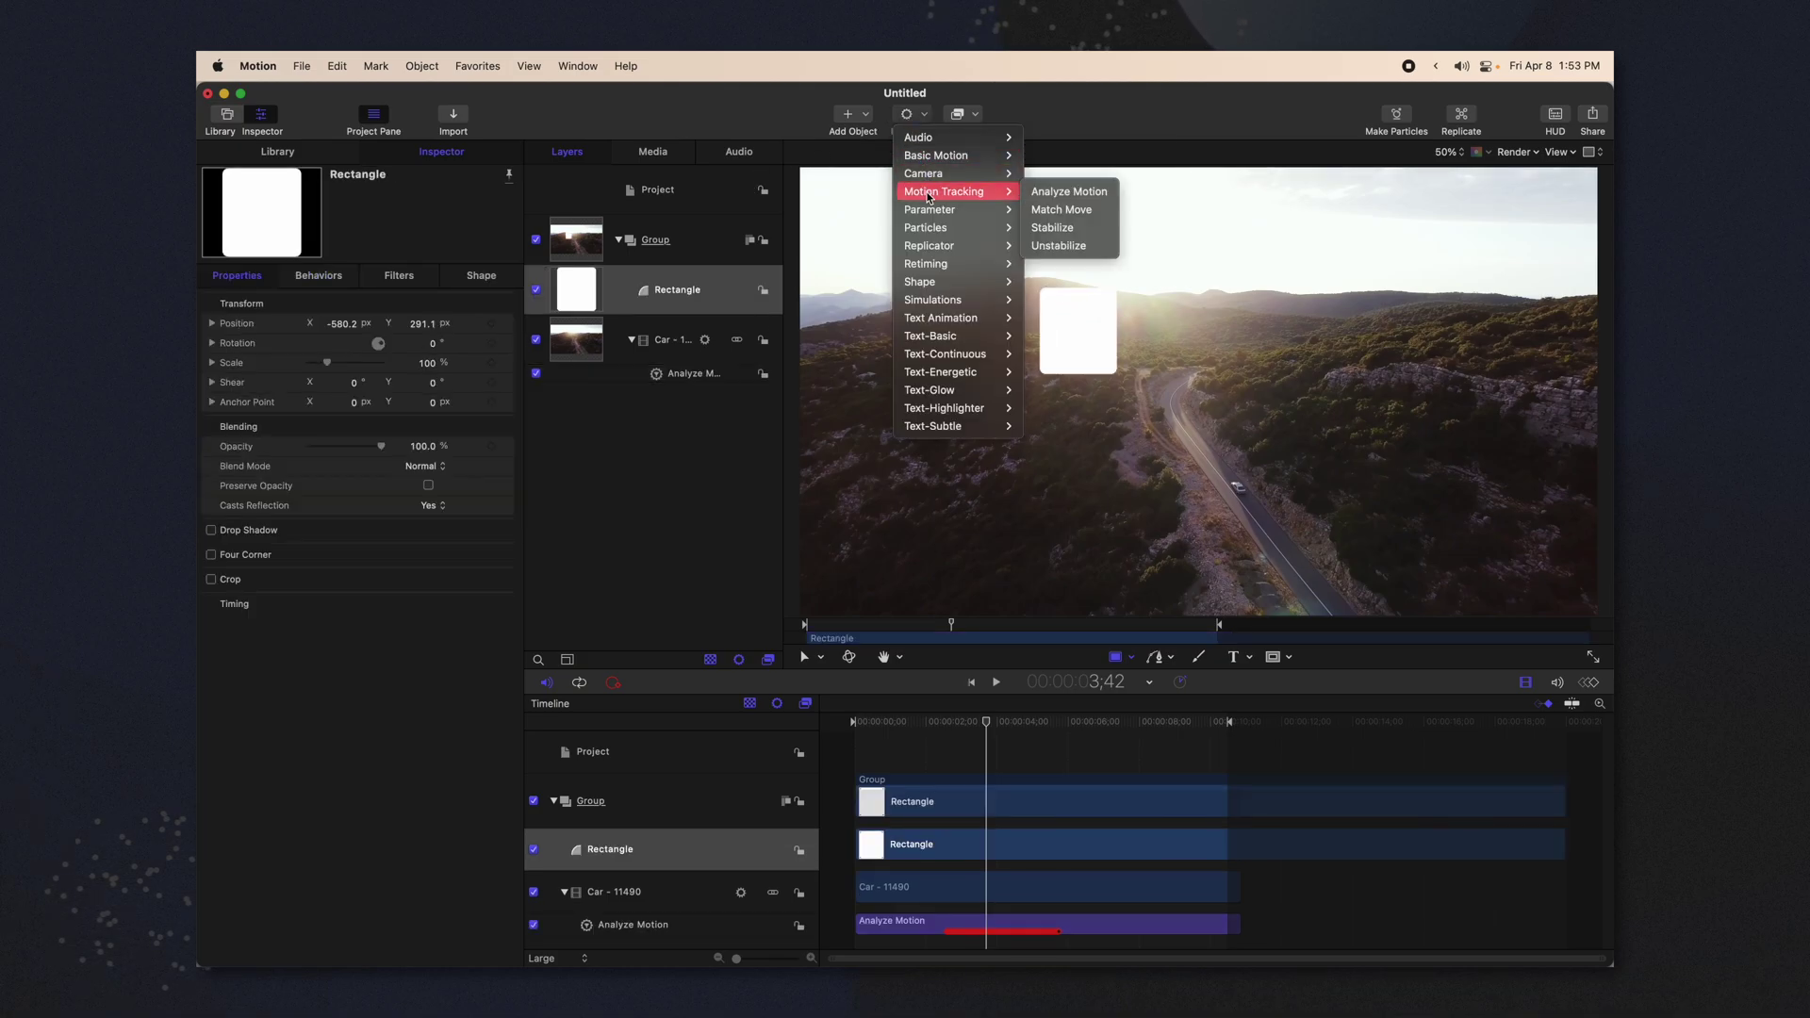
left_click(1089, 212)
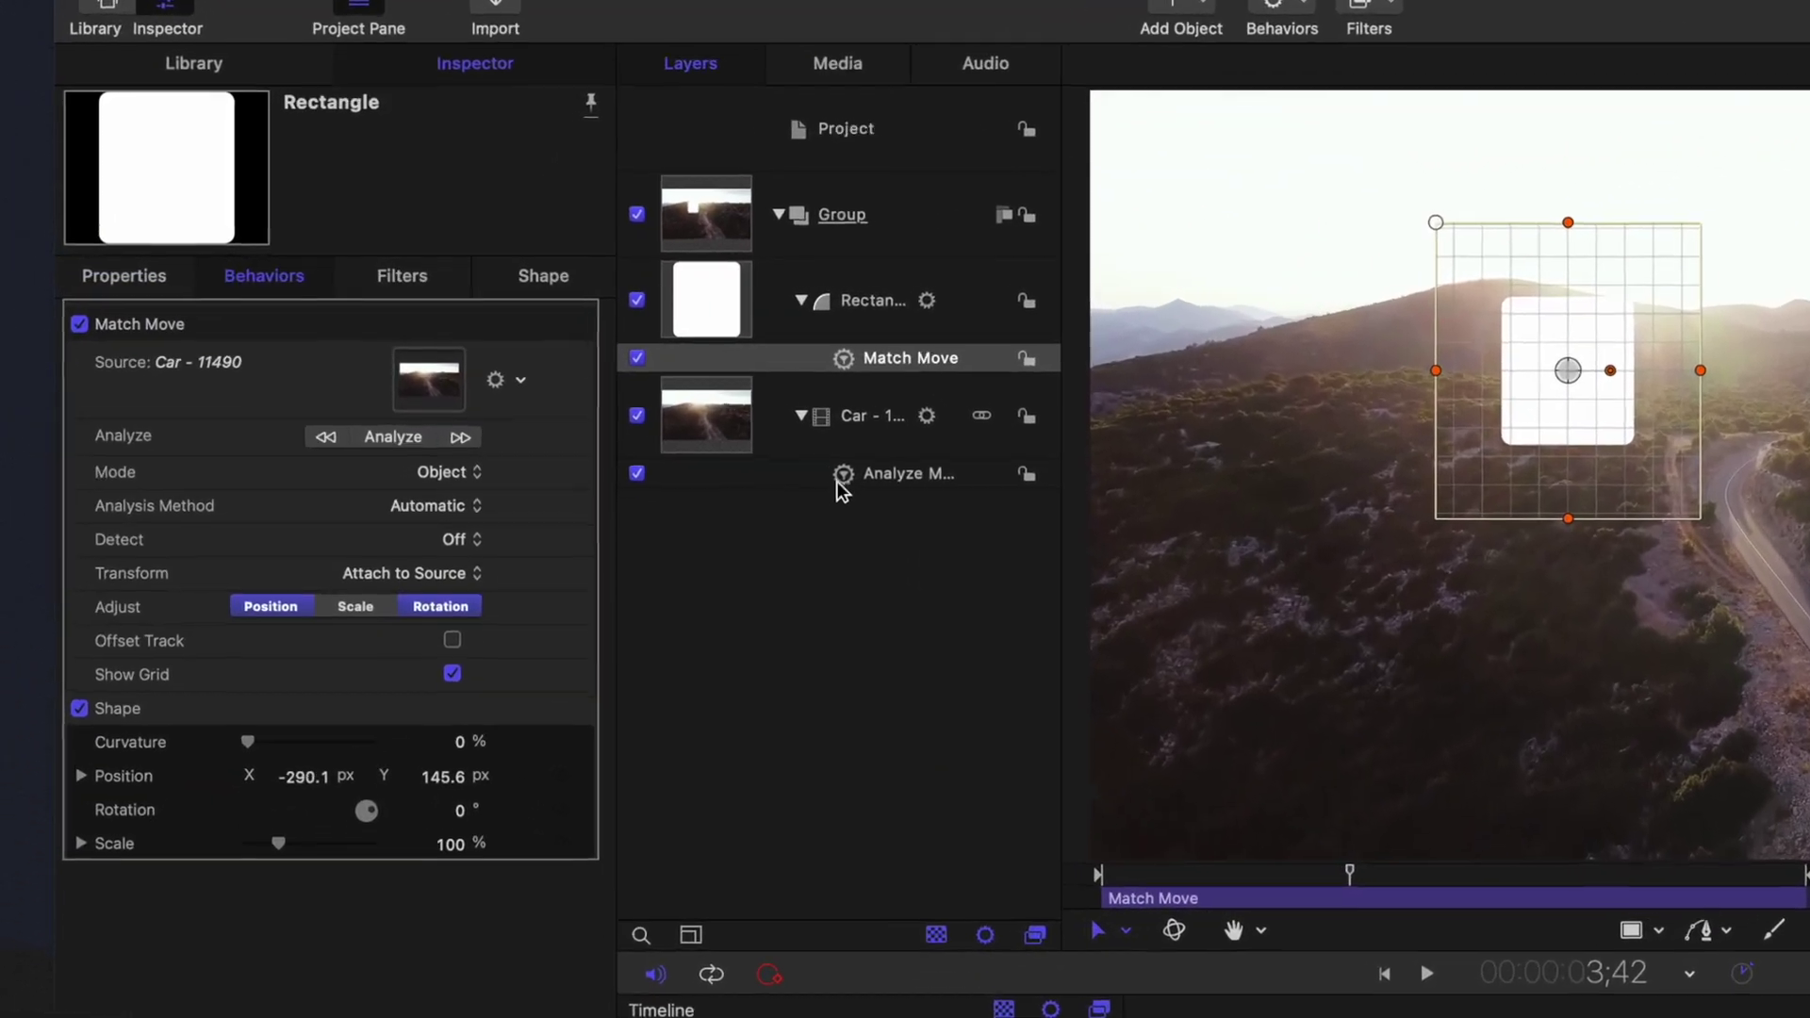
- Use Analyze Motion as the Match Move source and place the rectangle on the road near the car
left_click_drag(882, 474, 432, 396)
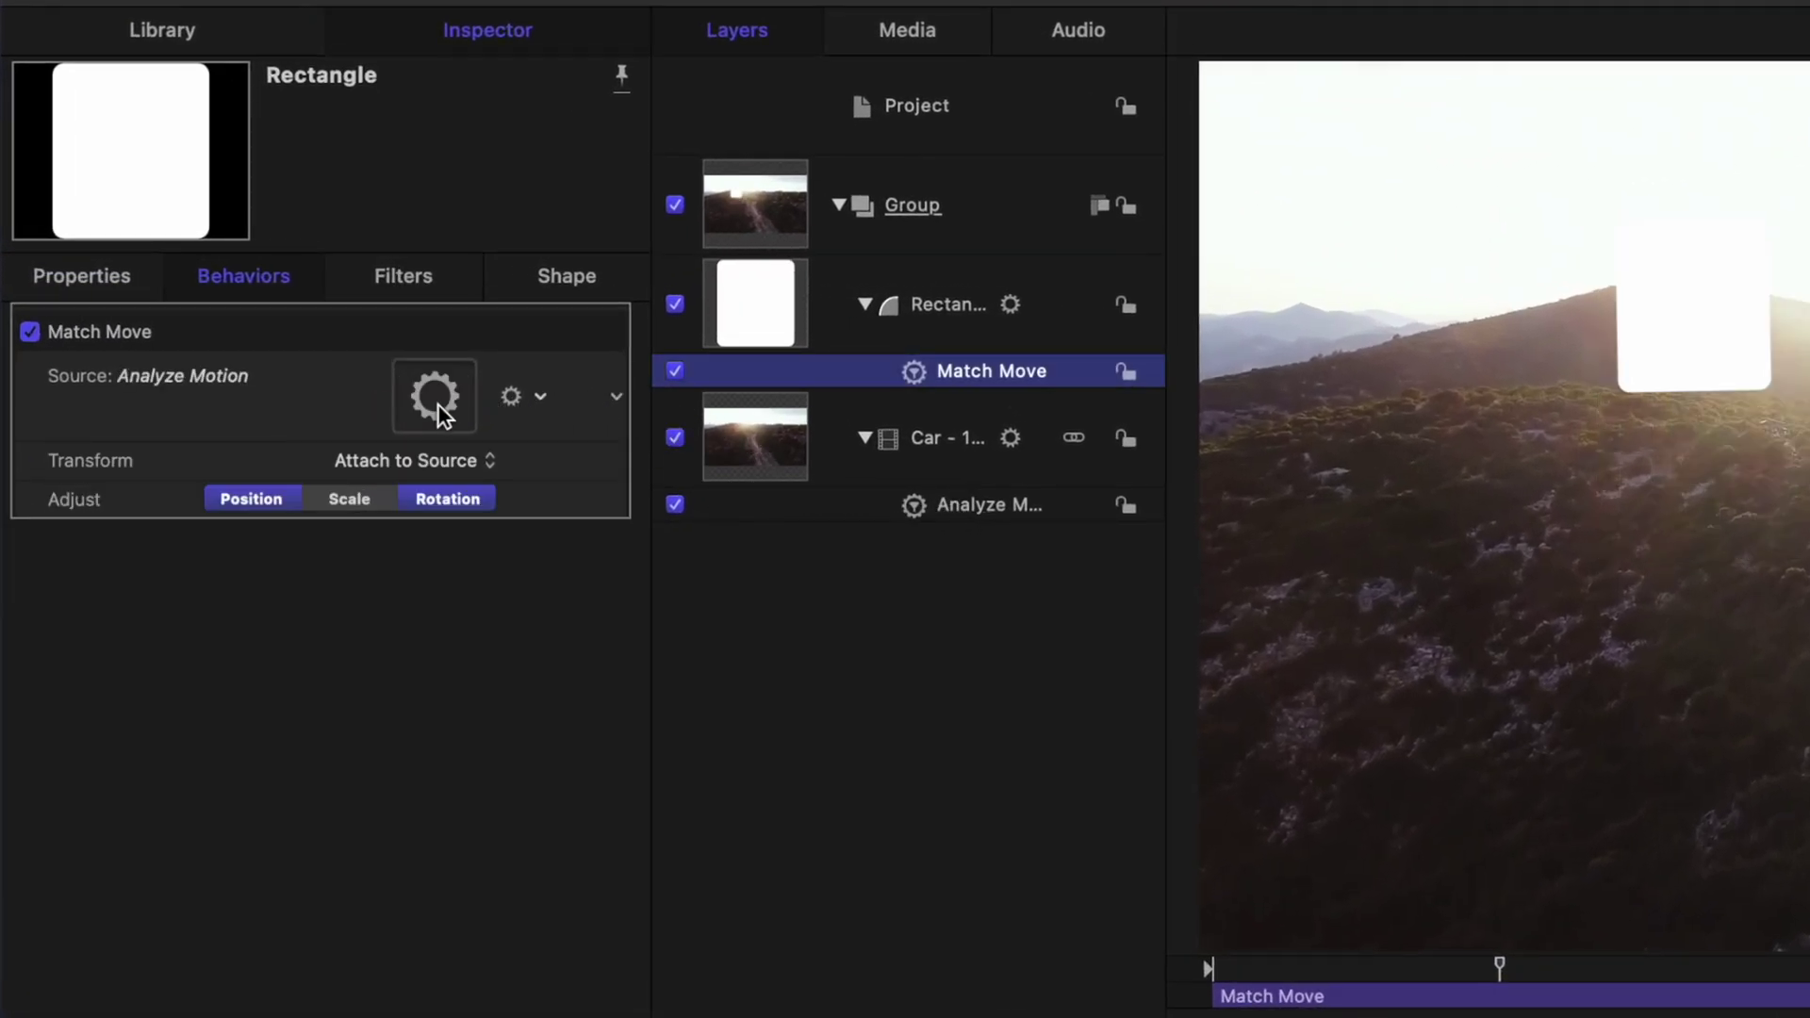
left_click(435, 396)
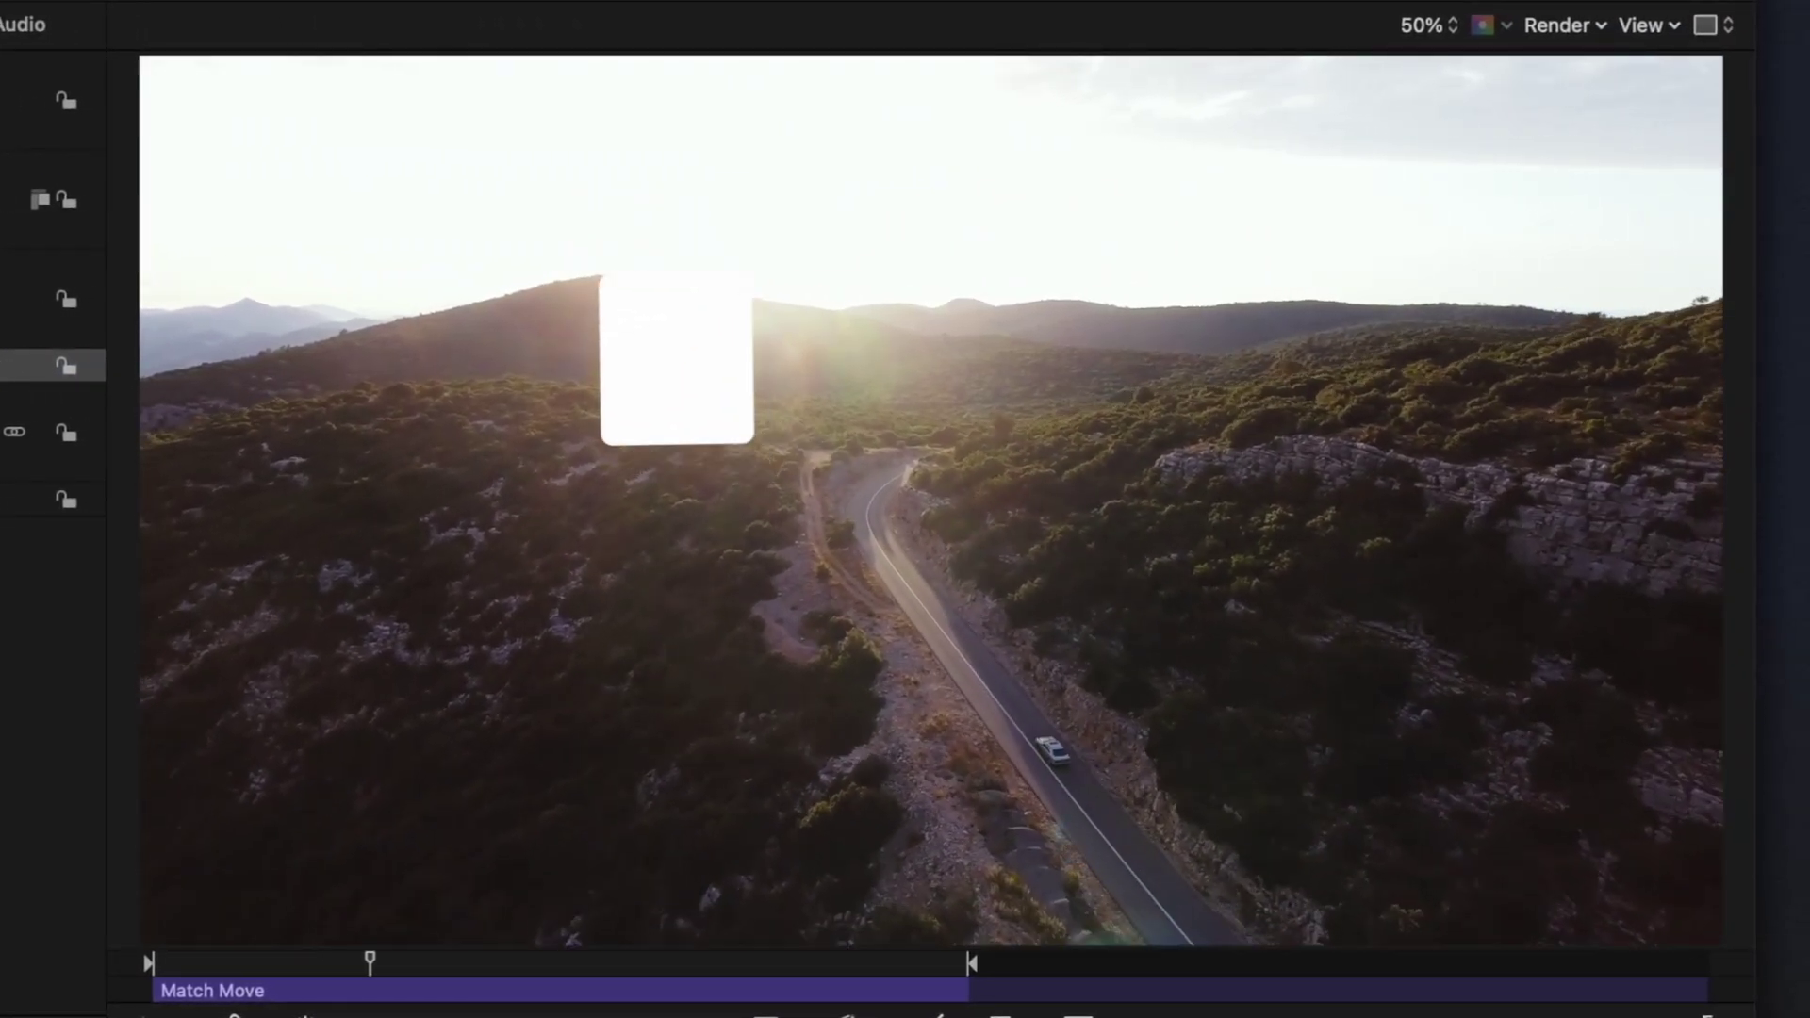
left_click_drag(618, 396, 876, 657)
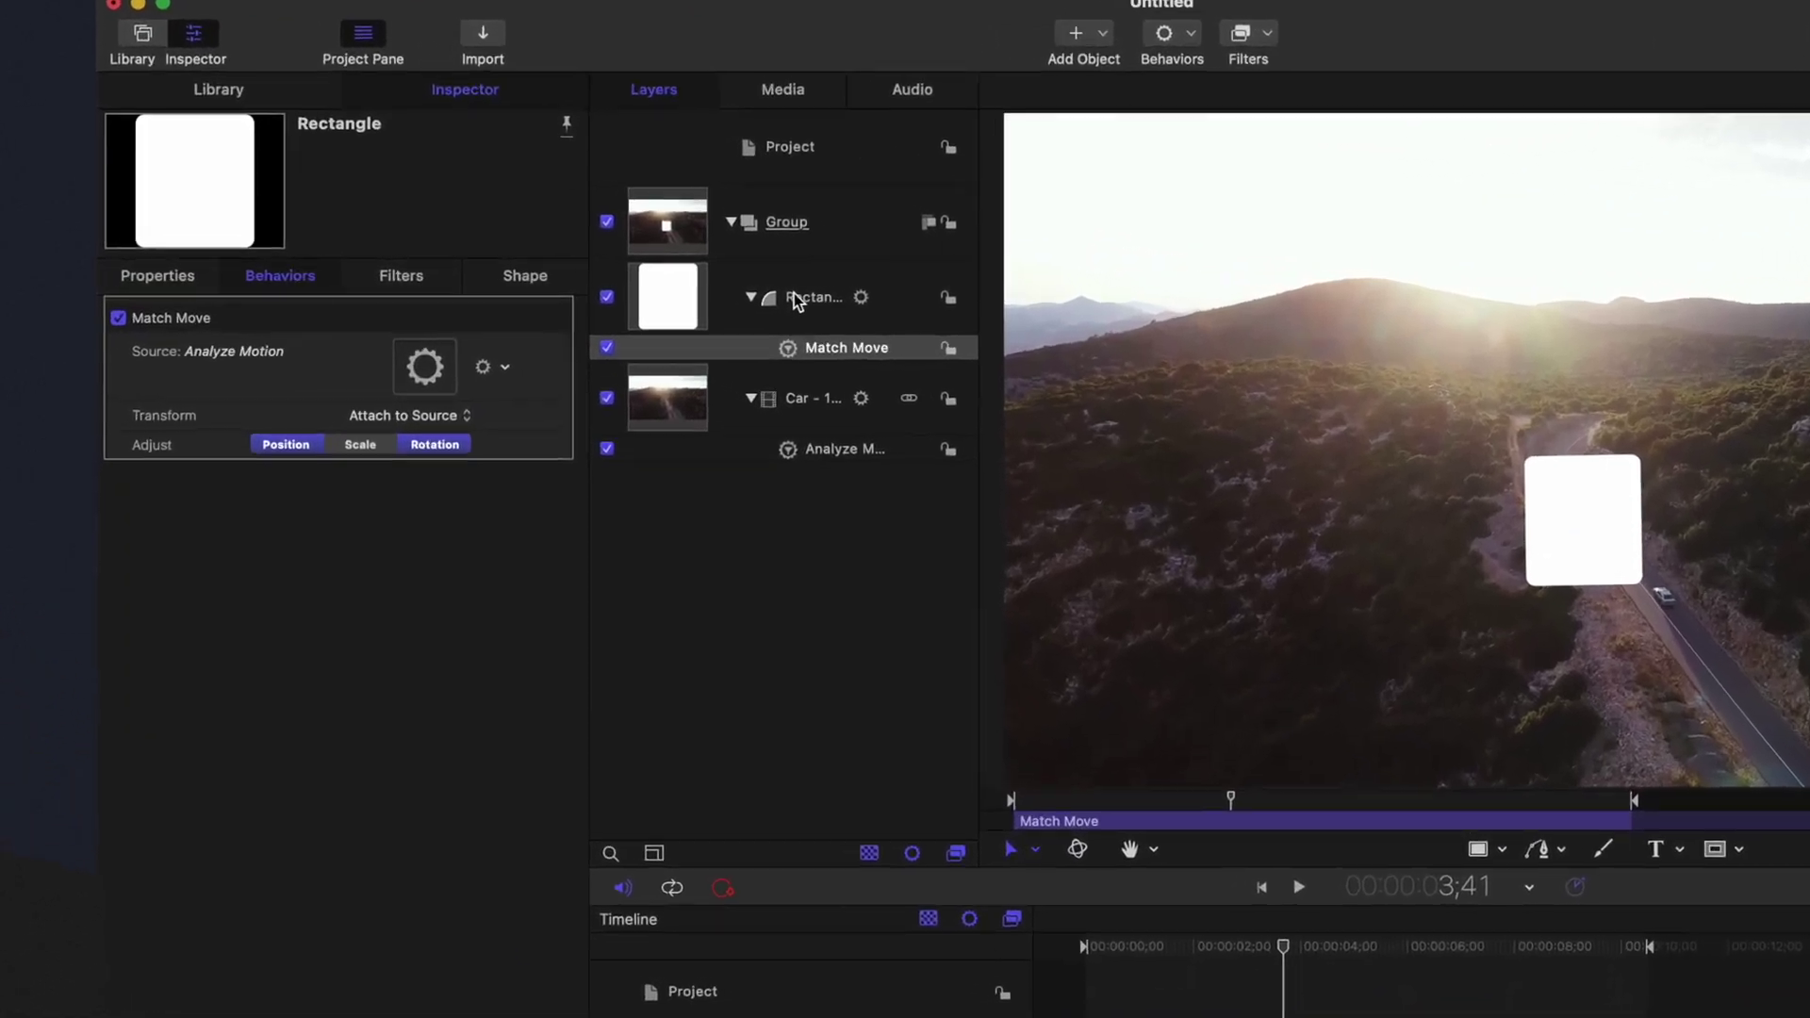
- Group the rectangle above the car group, move Match Move onto it, and source the car track
right_click(795, 300)
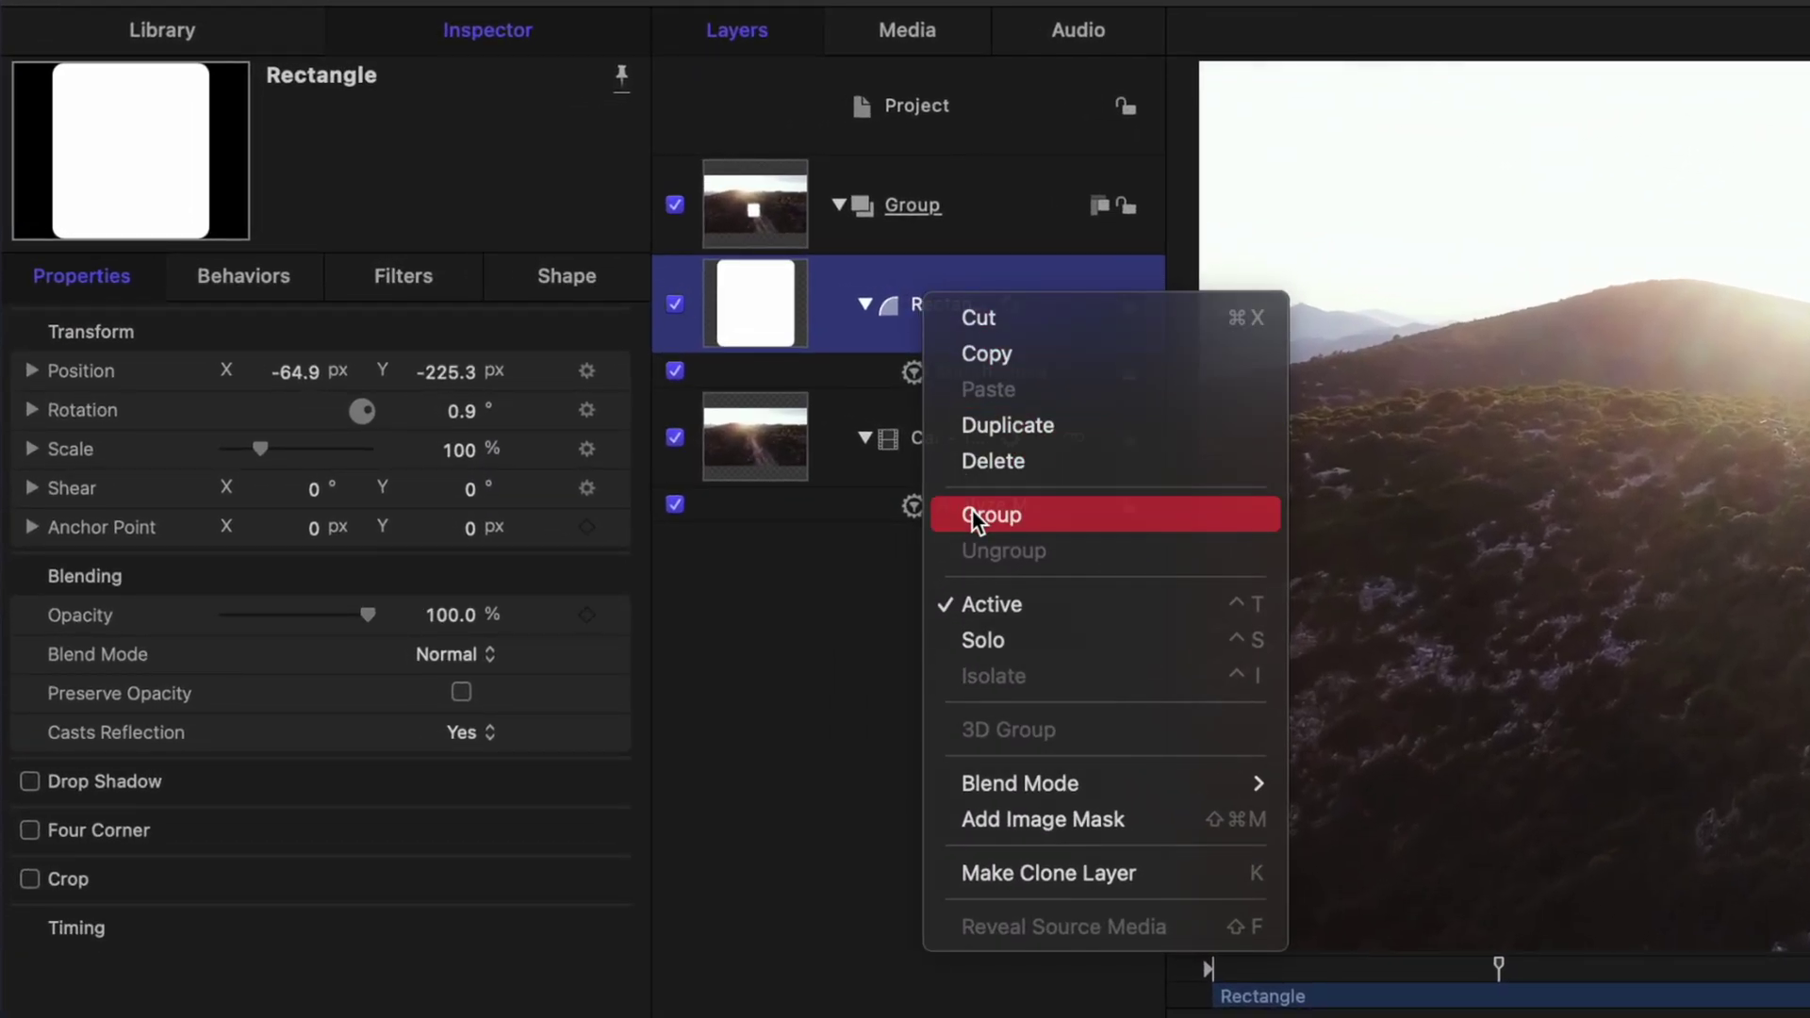
left_click(832, 452)
left_click_drag(902, 277, 848, 156)
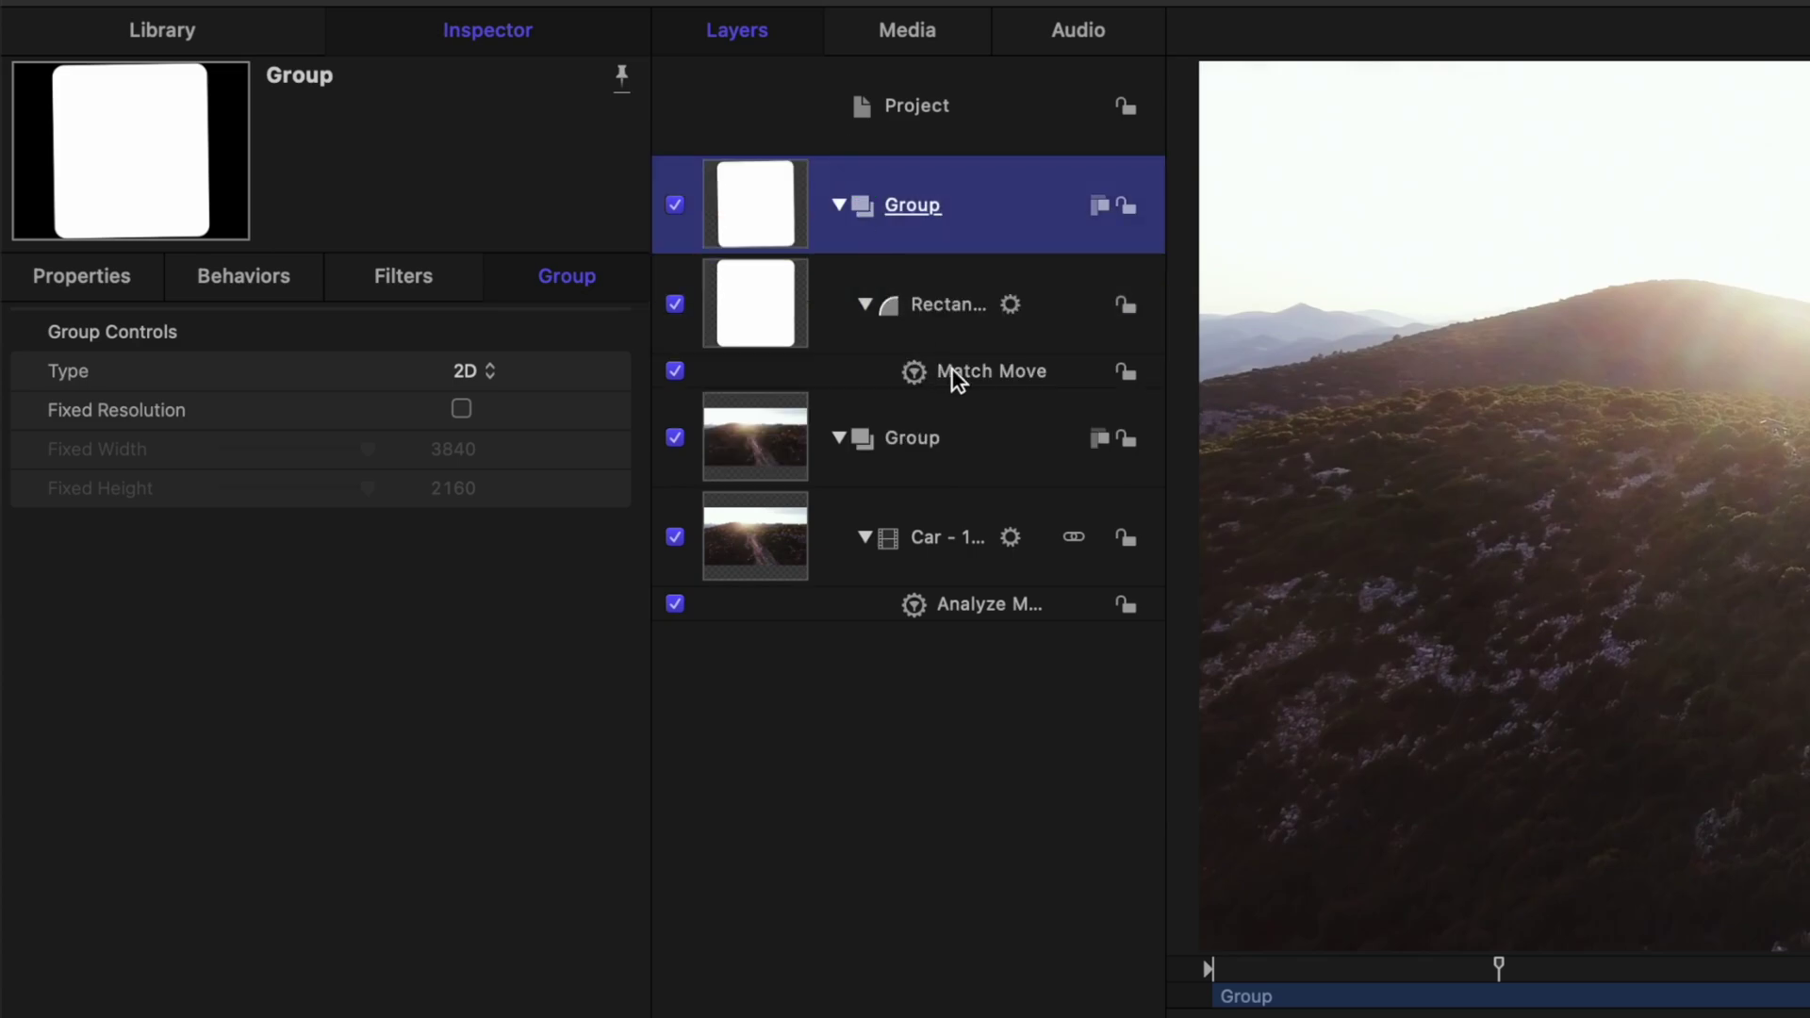
left_click_drag(952, 370, 986, 208)
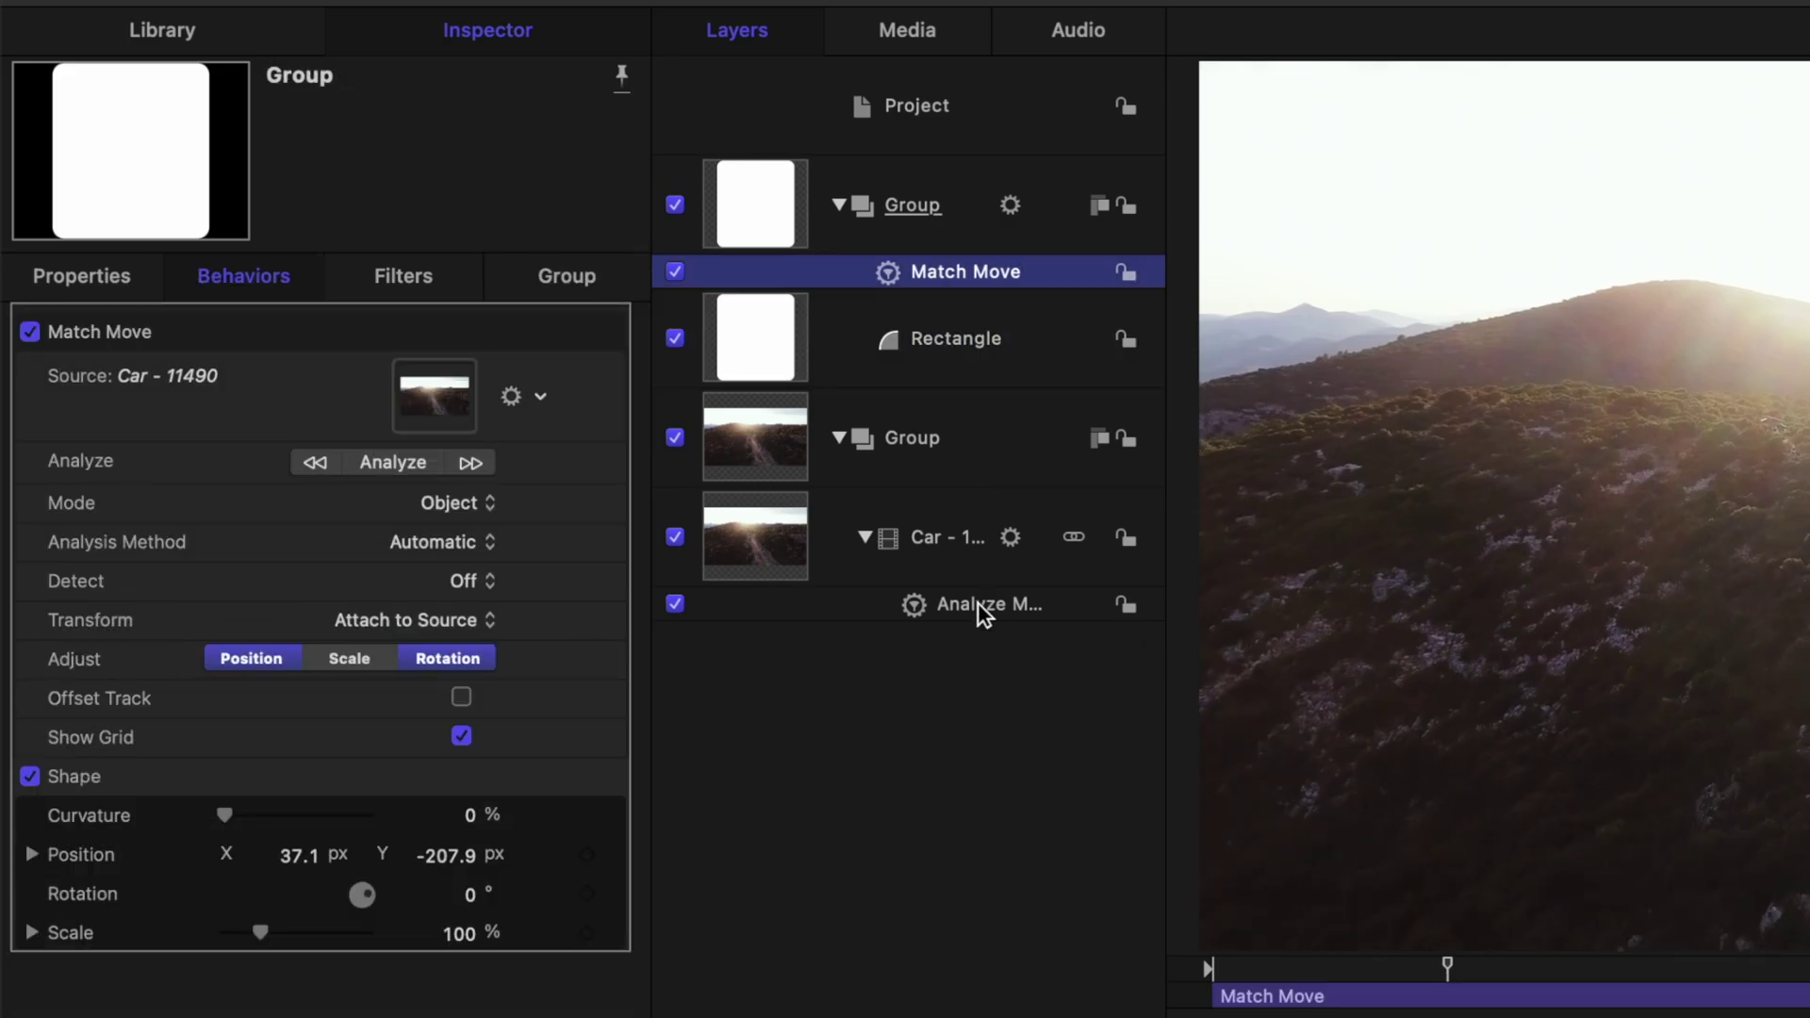
left_click_drag(552, 472, 426, 422)
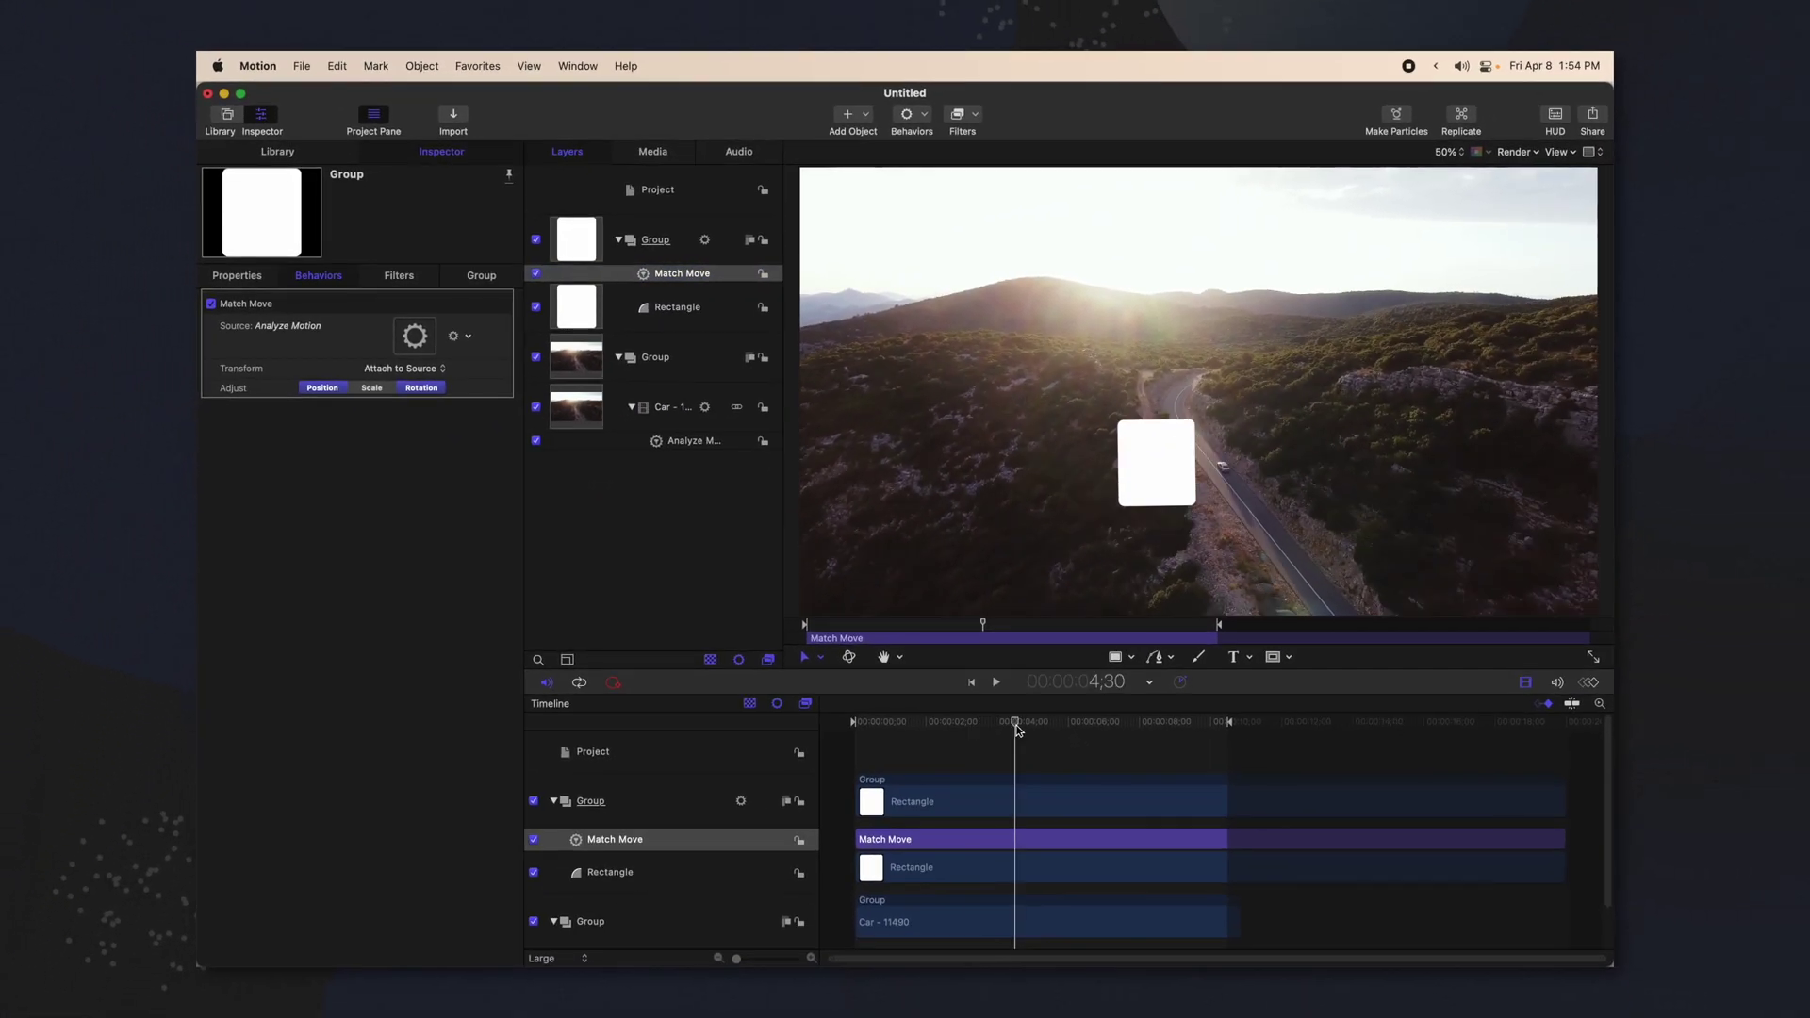
left_click_drag(1016, 728, 969, 730)
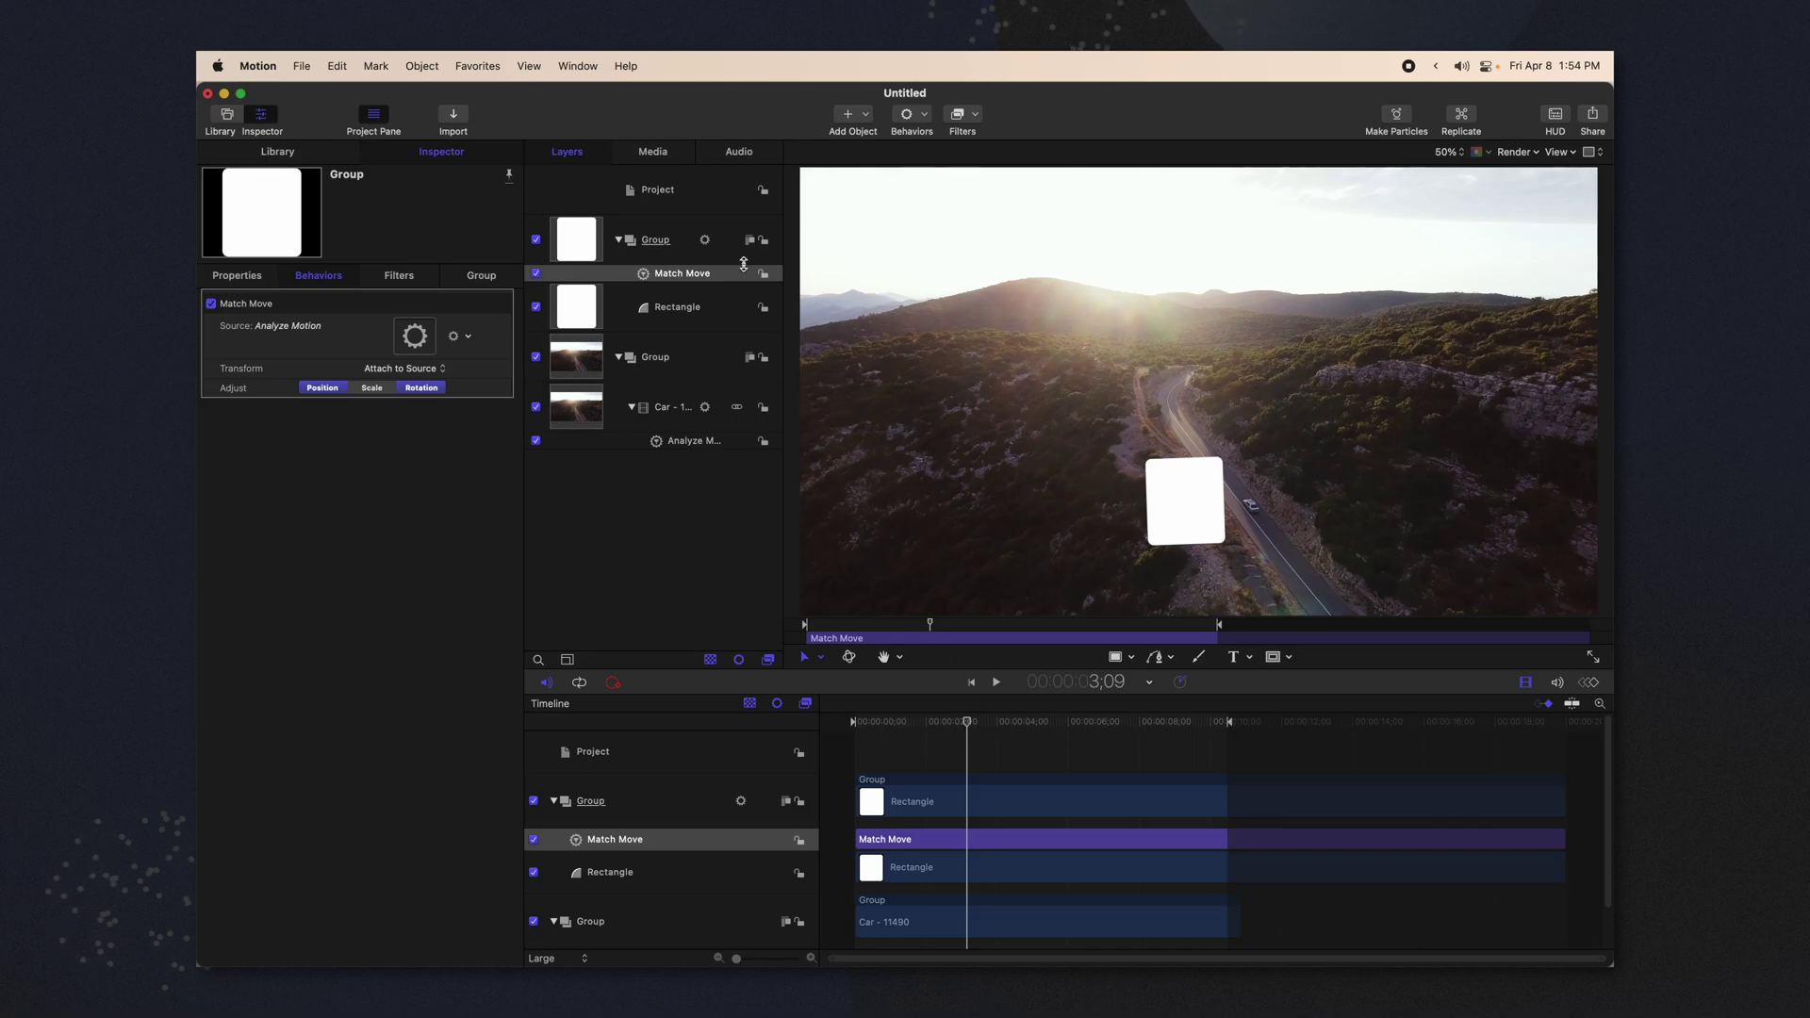
- Add the text 'Subscribe' beside the white square in its group and preview it following the track
left_click(687, 239)
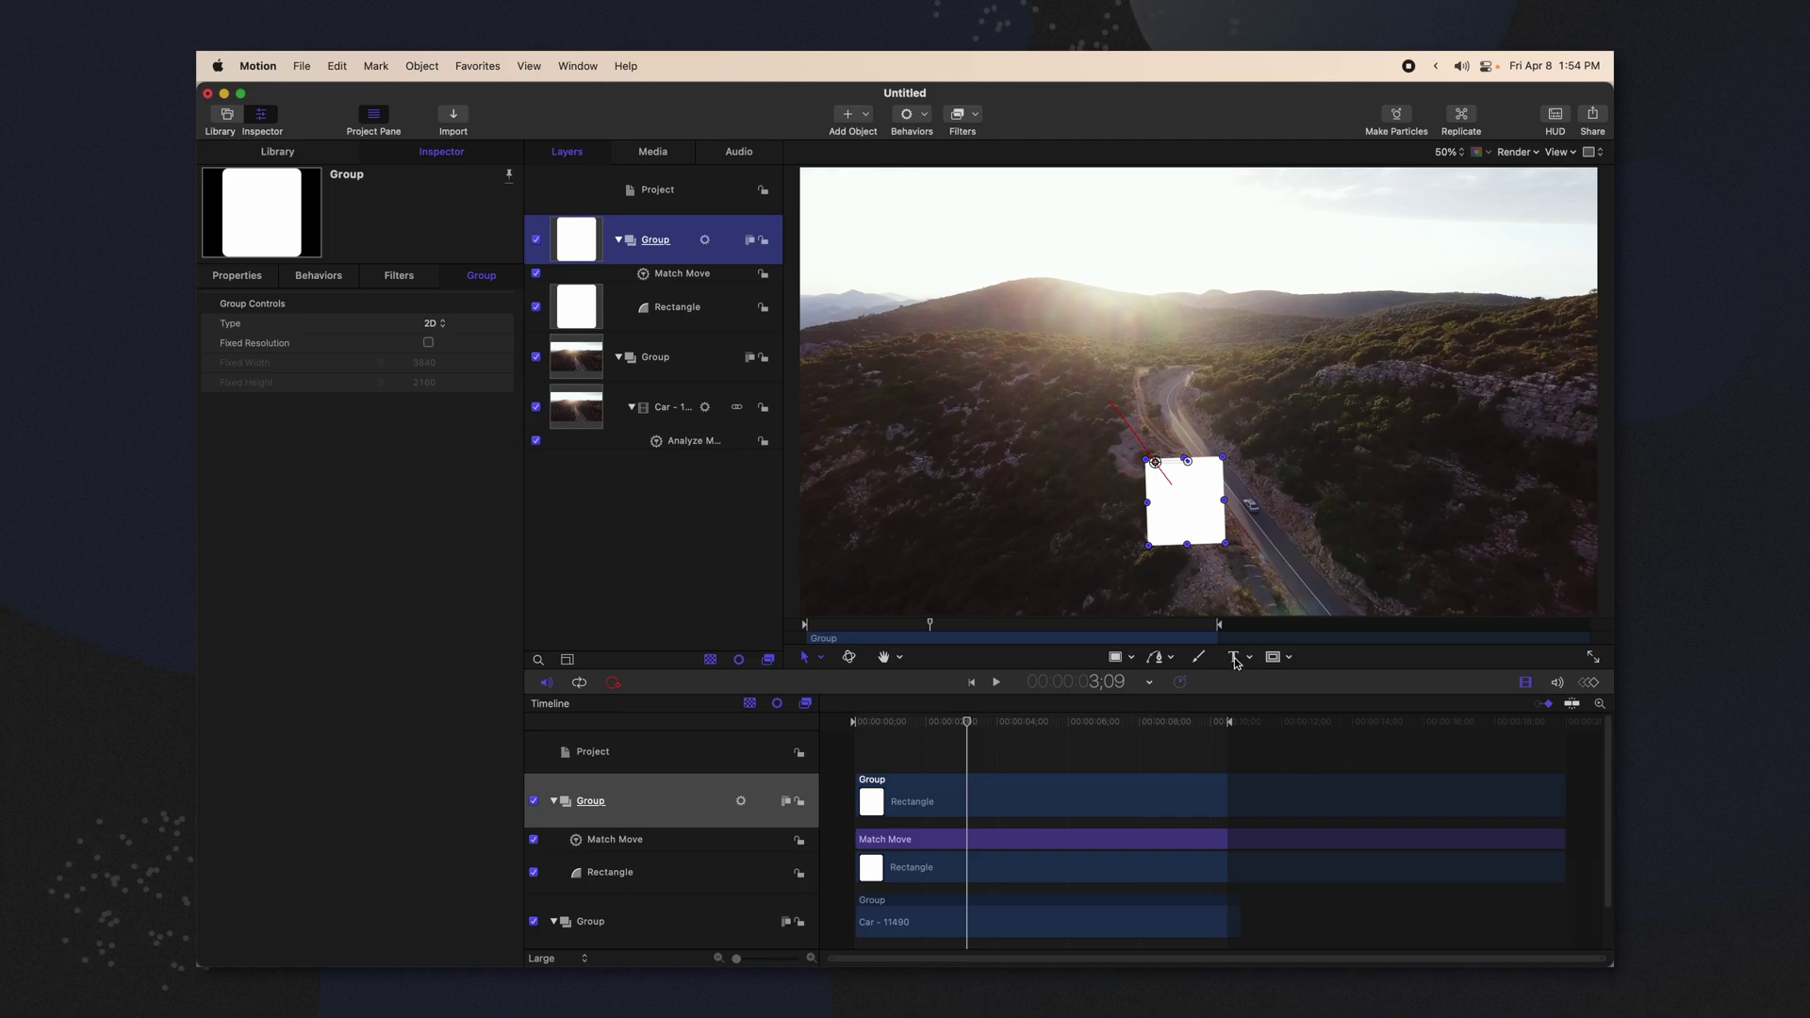
left_click(1254, 477)
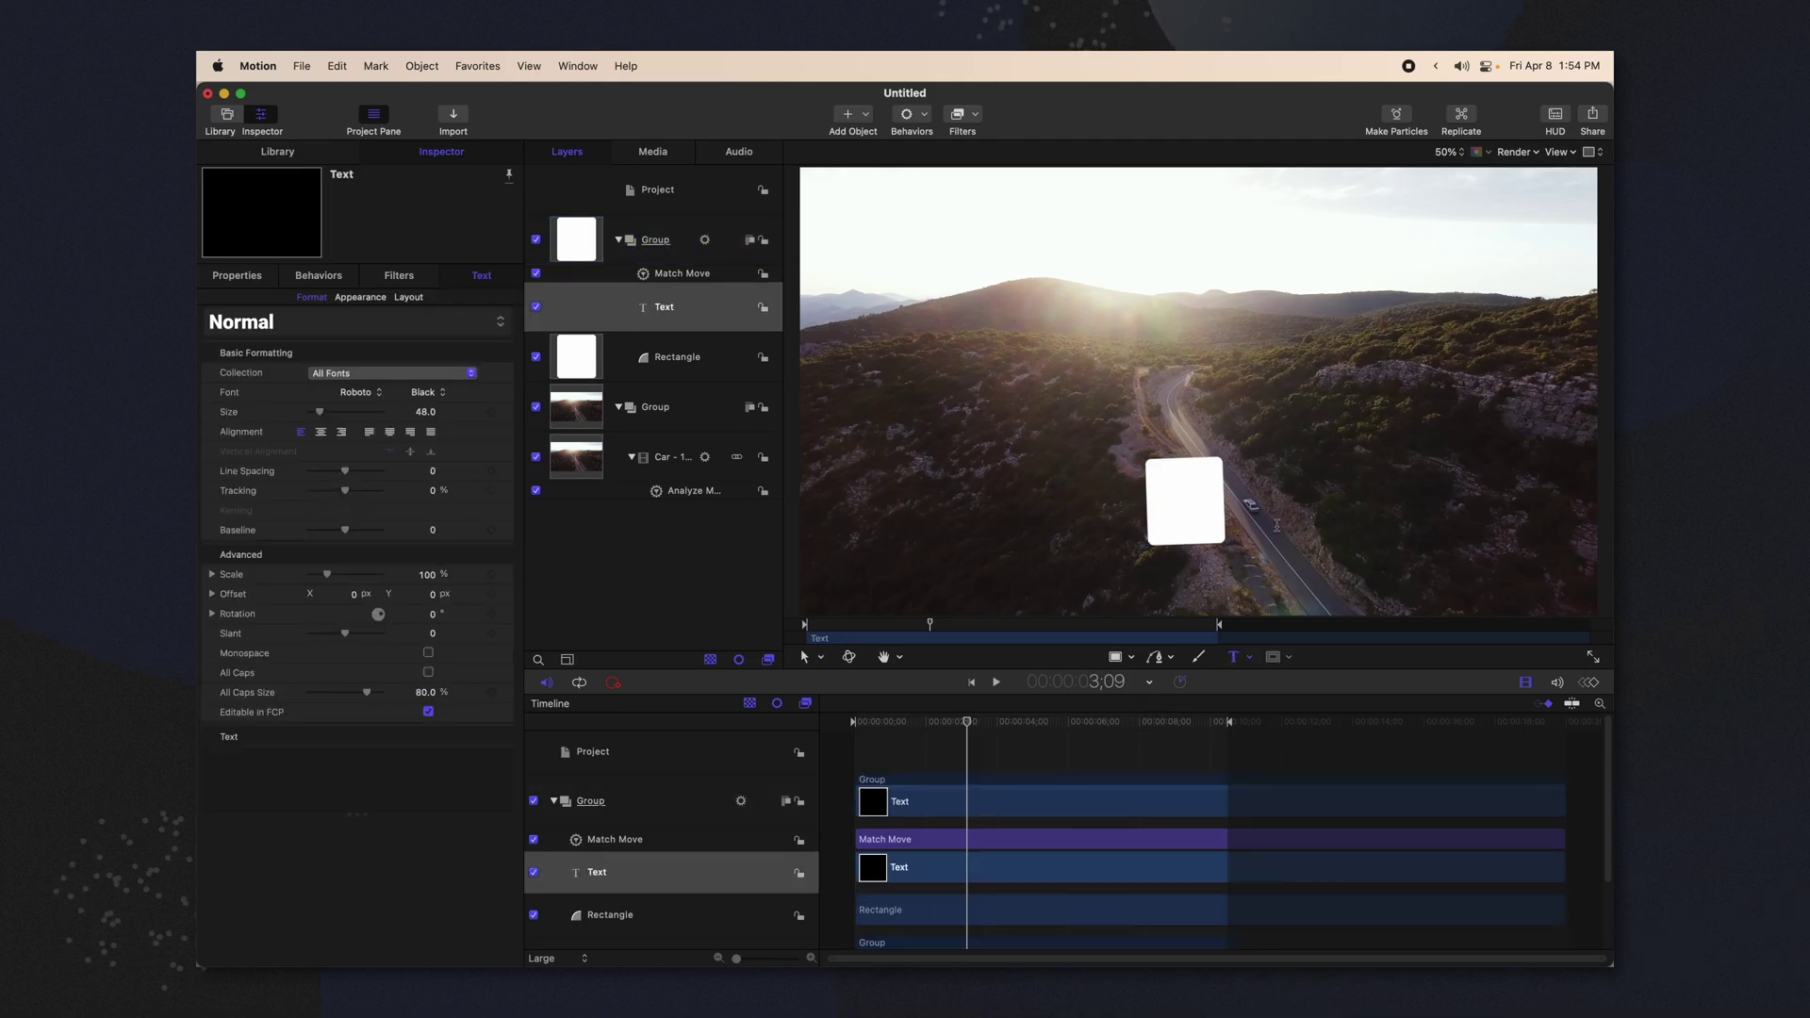
type("Subscribe")
key("Escape")
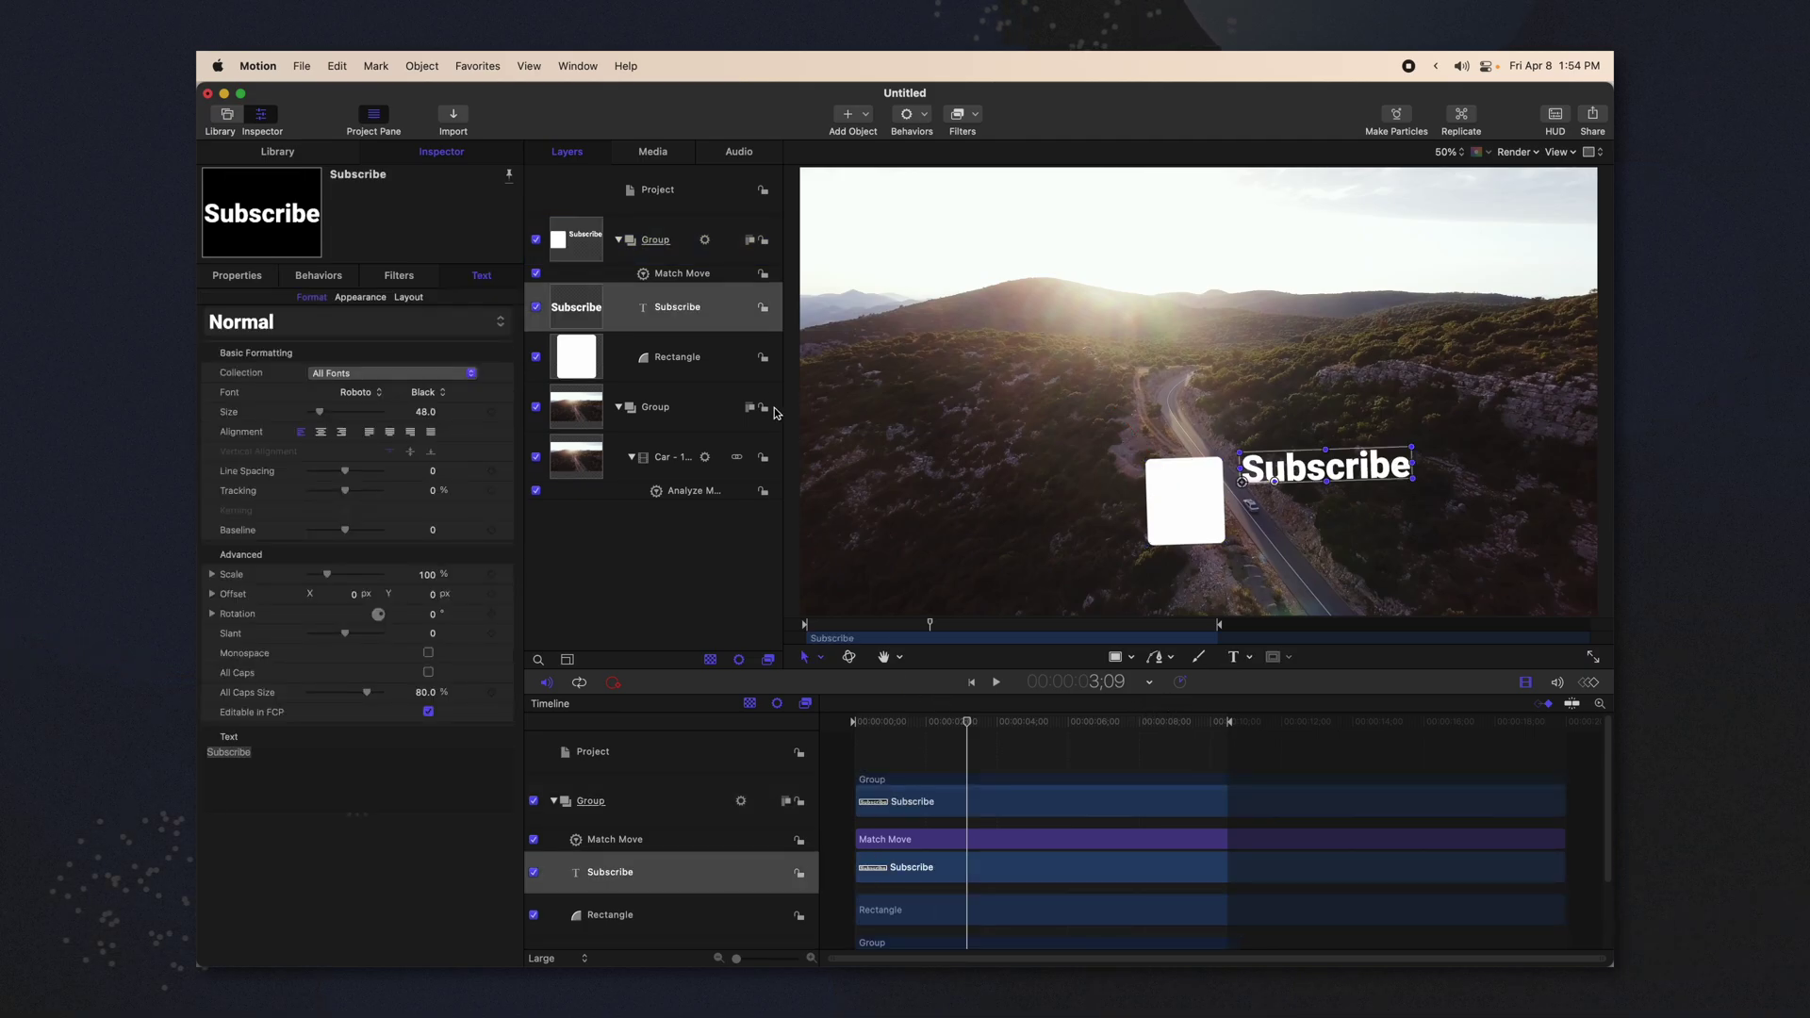
left_click(666, 243)
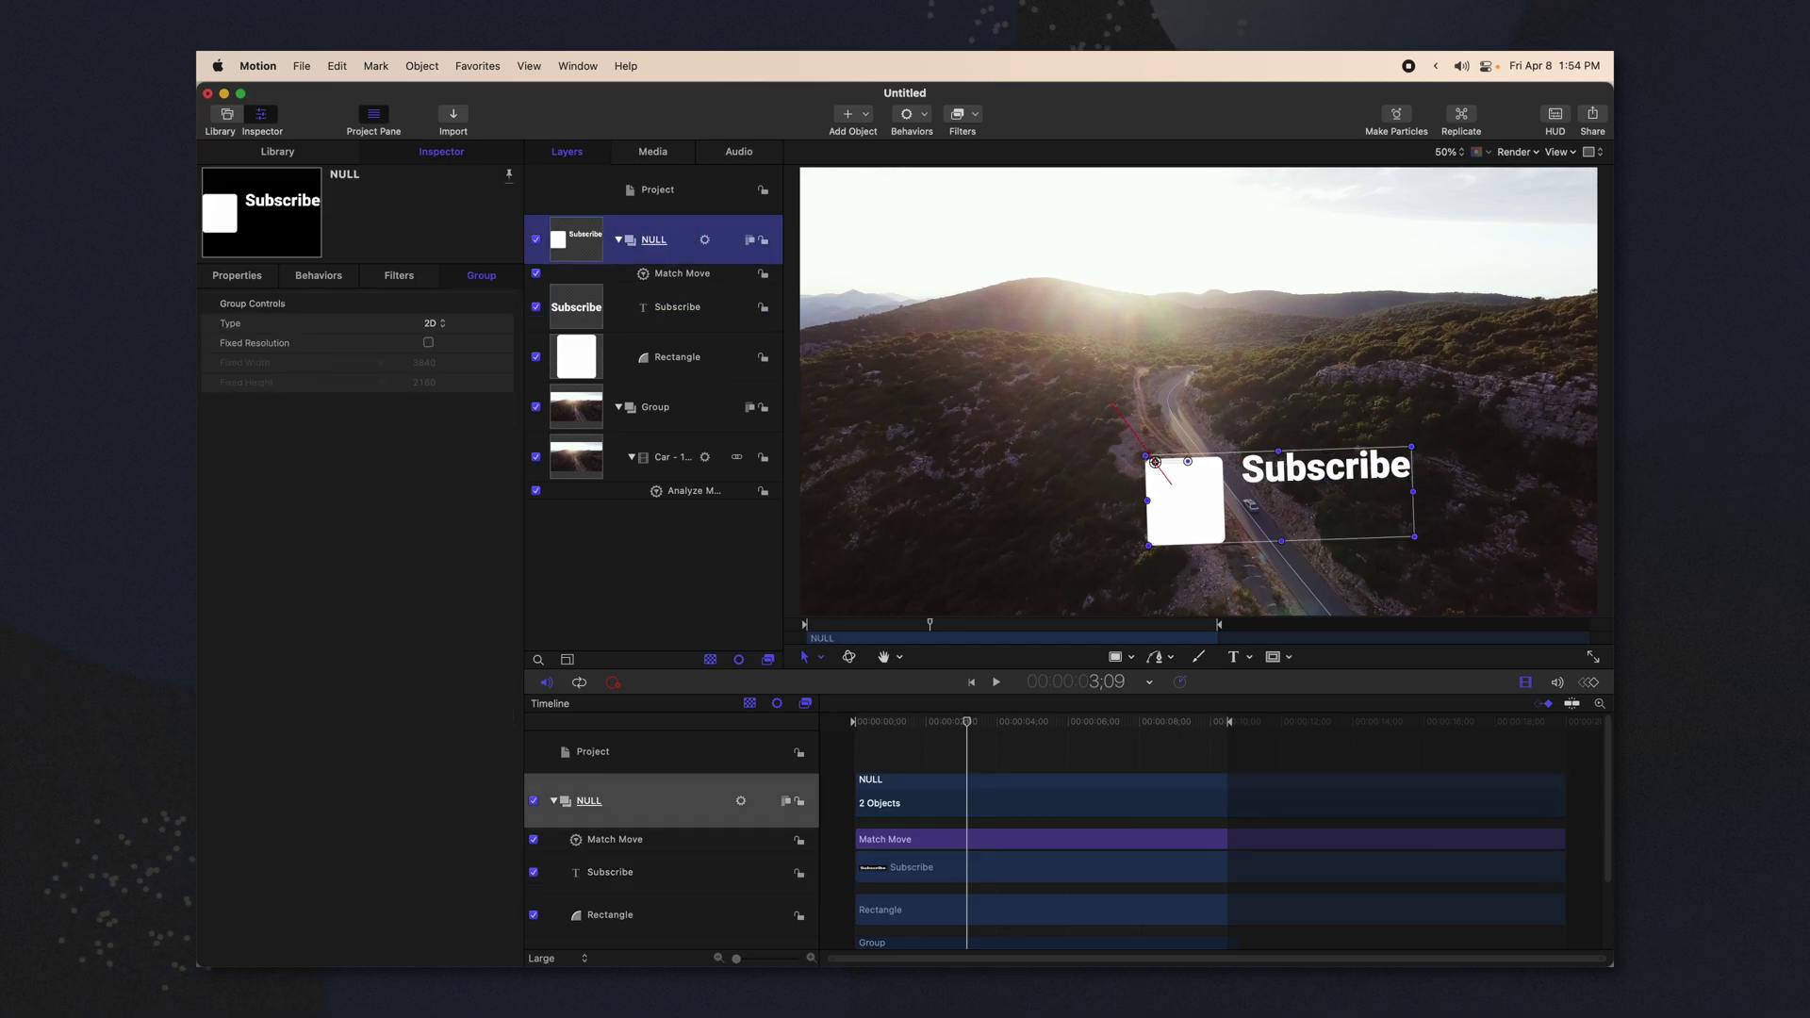
mouse_move(972, 721)
left_mouse_down()
mouse_move(1015, 722)
mouse_move(966, 721)
mouse_move(948, 742)
left_mouse_up()
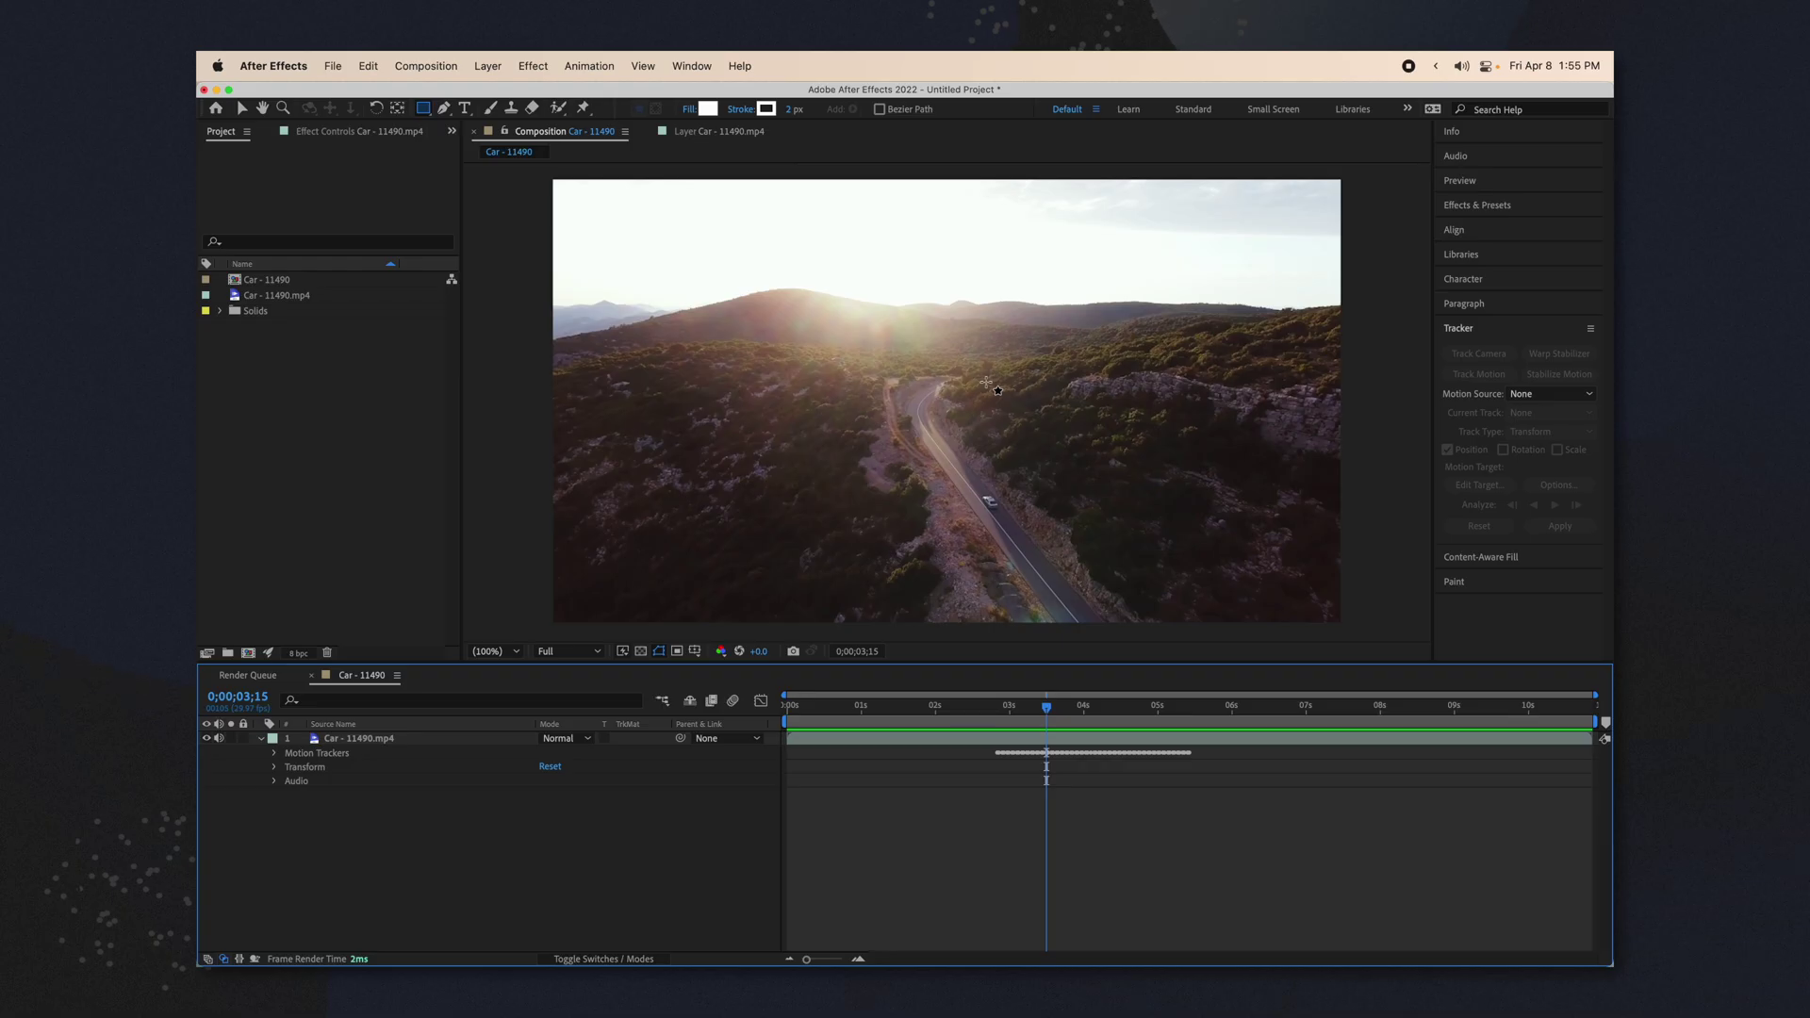
- Draw a white rectangle over the road and set the Car layer's TrkMat to Luma Matte 'Shape Layer 1'
mouse_move(886, 411)
left_mouse_down()
mouse_move(1034, 514)
mouse_move(1081, 575)
left_mouse_up()
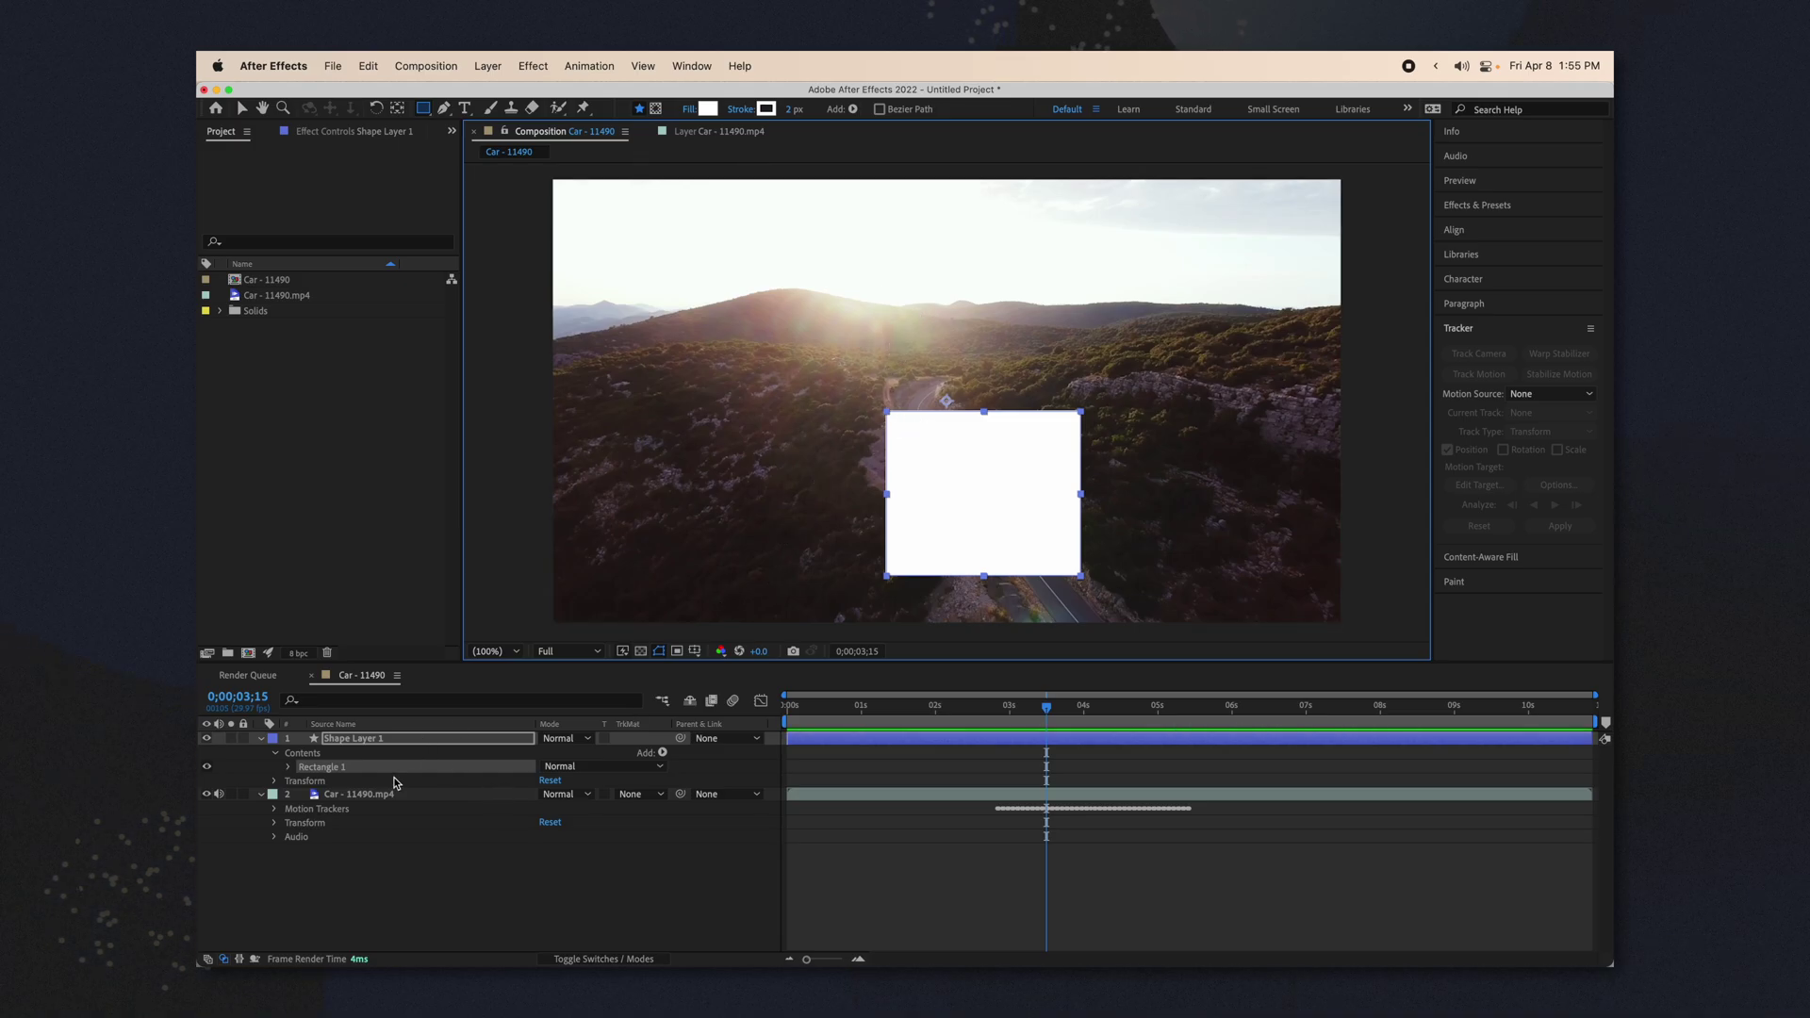
left_click(450, 800)
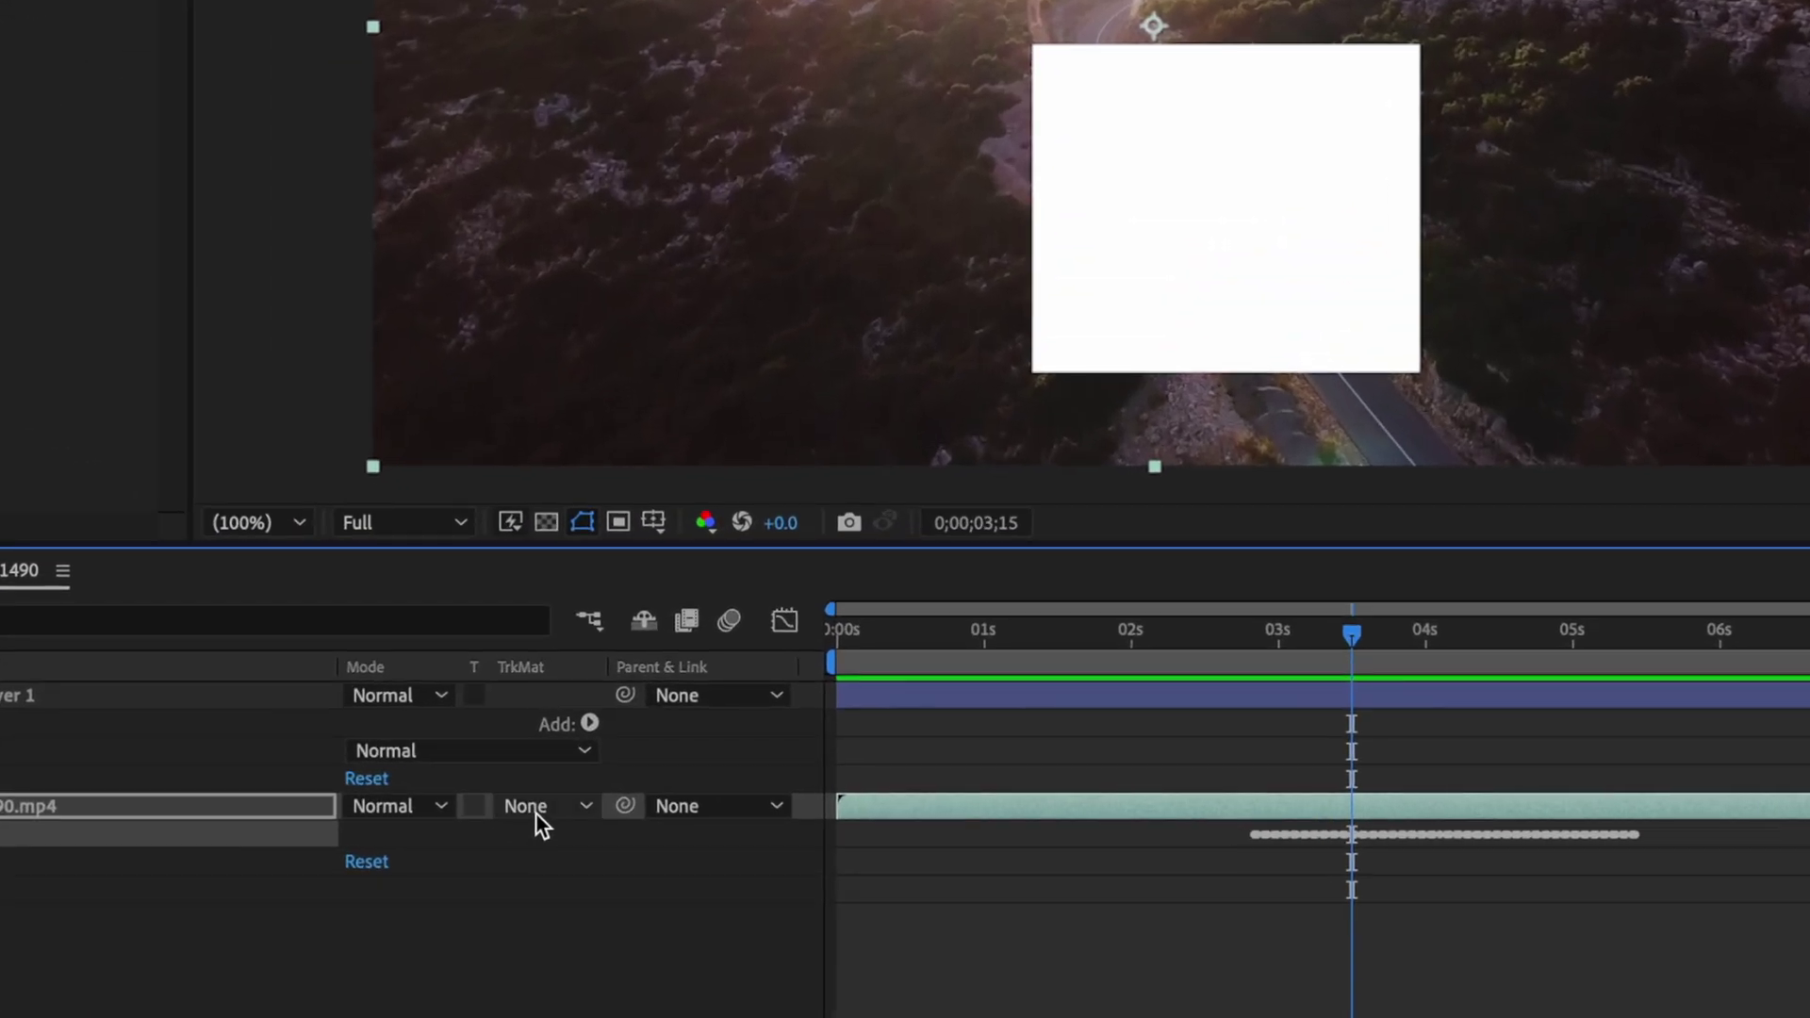
left_click(543, 812)
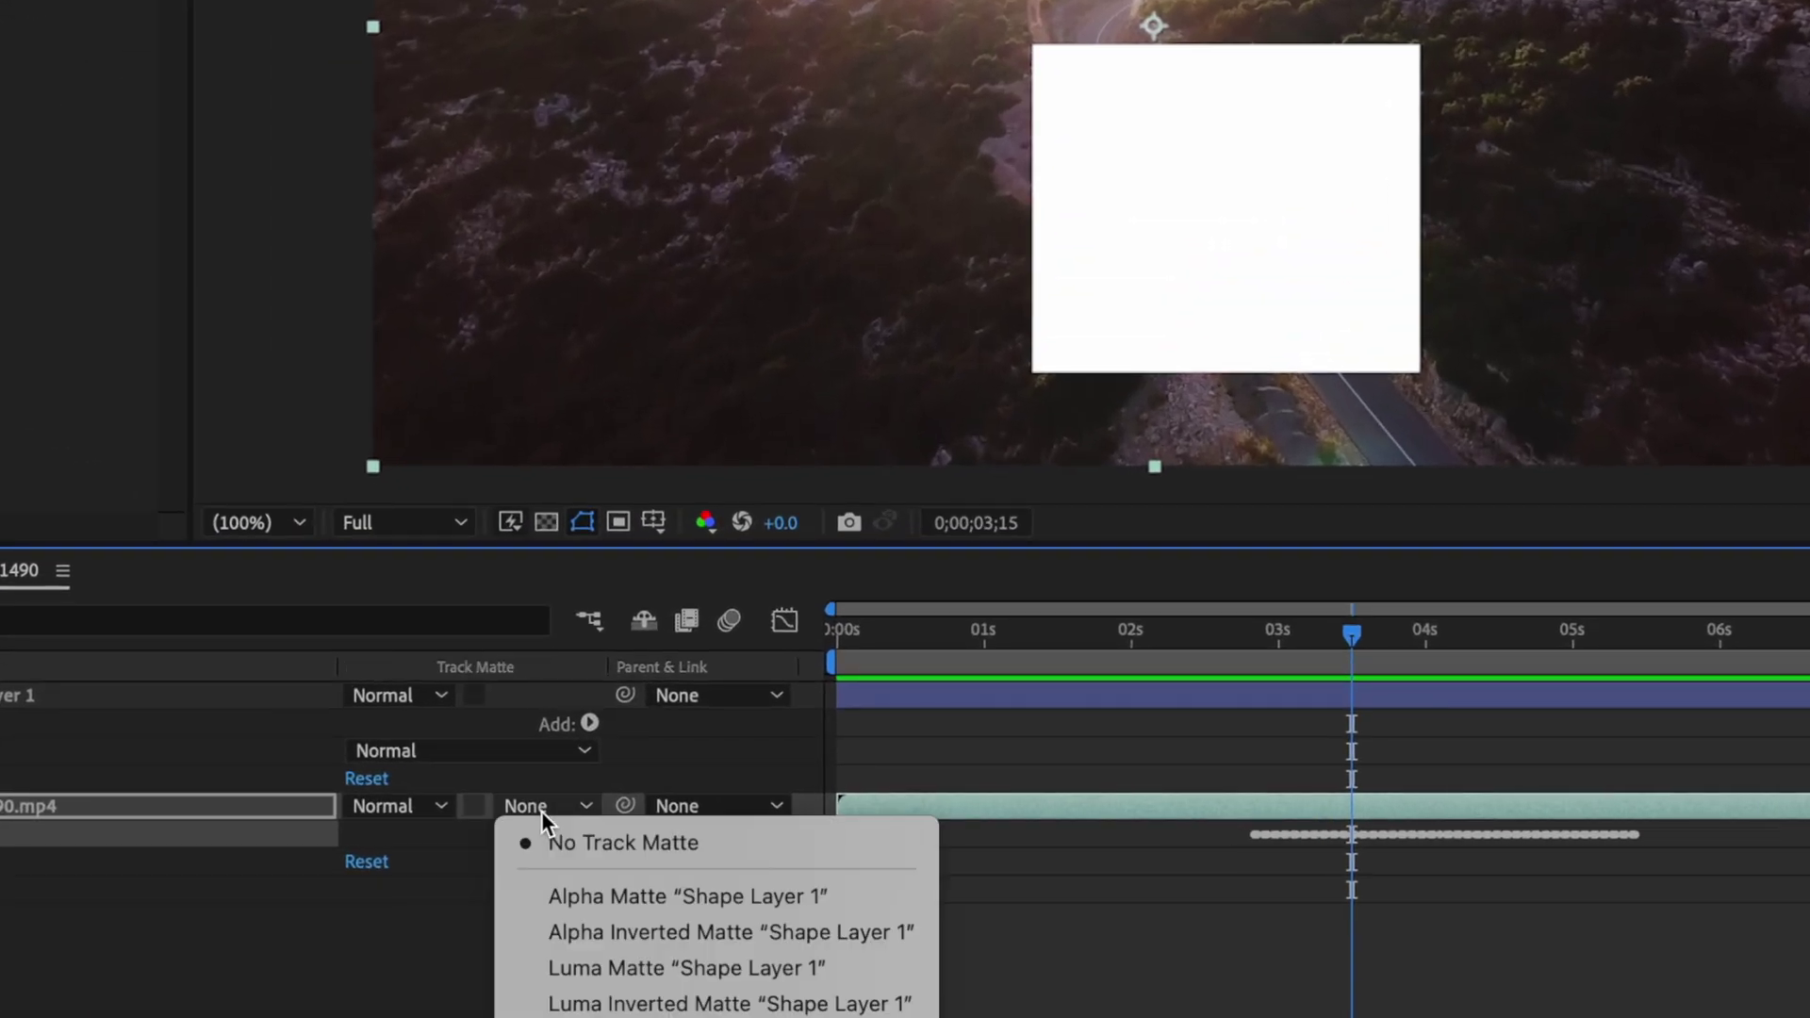
left_click(578, 967)
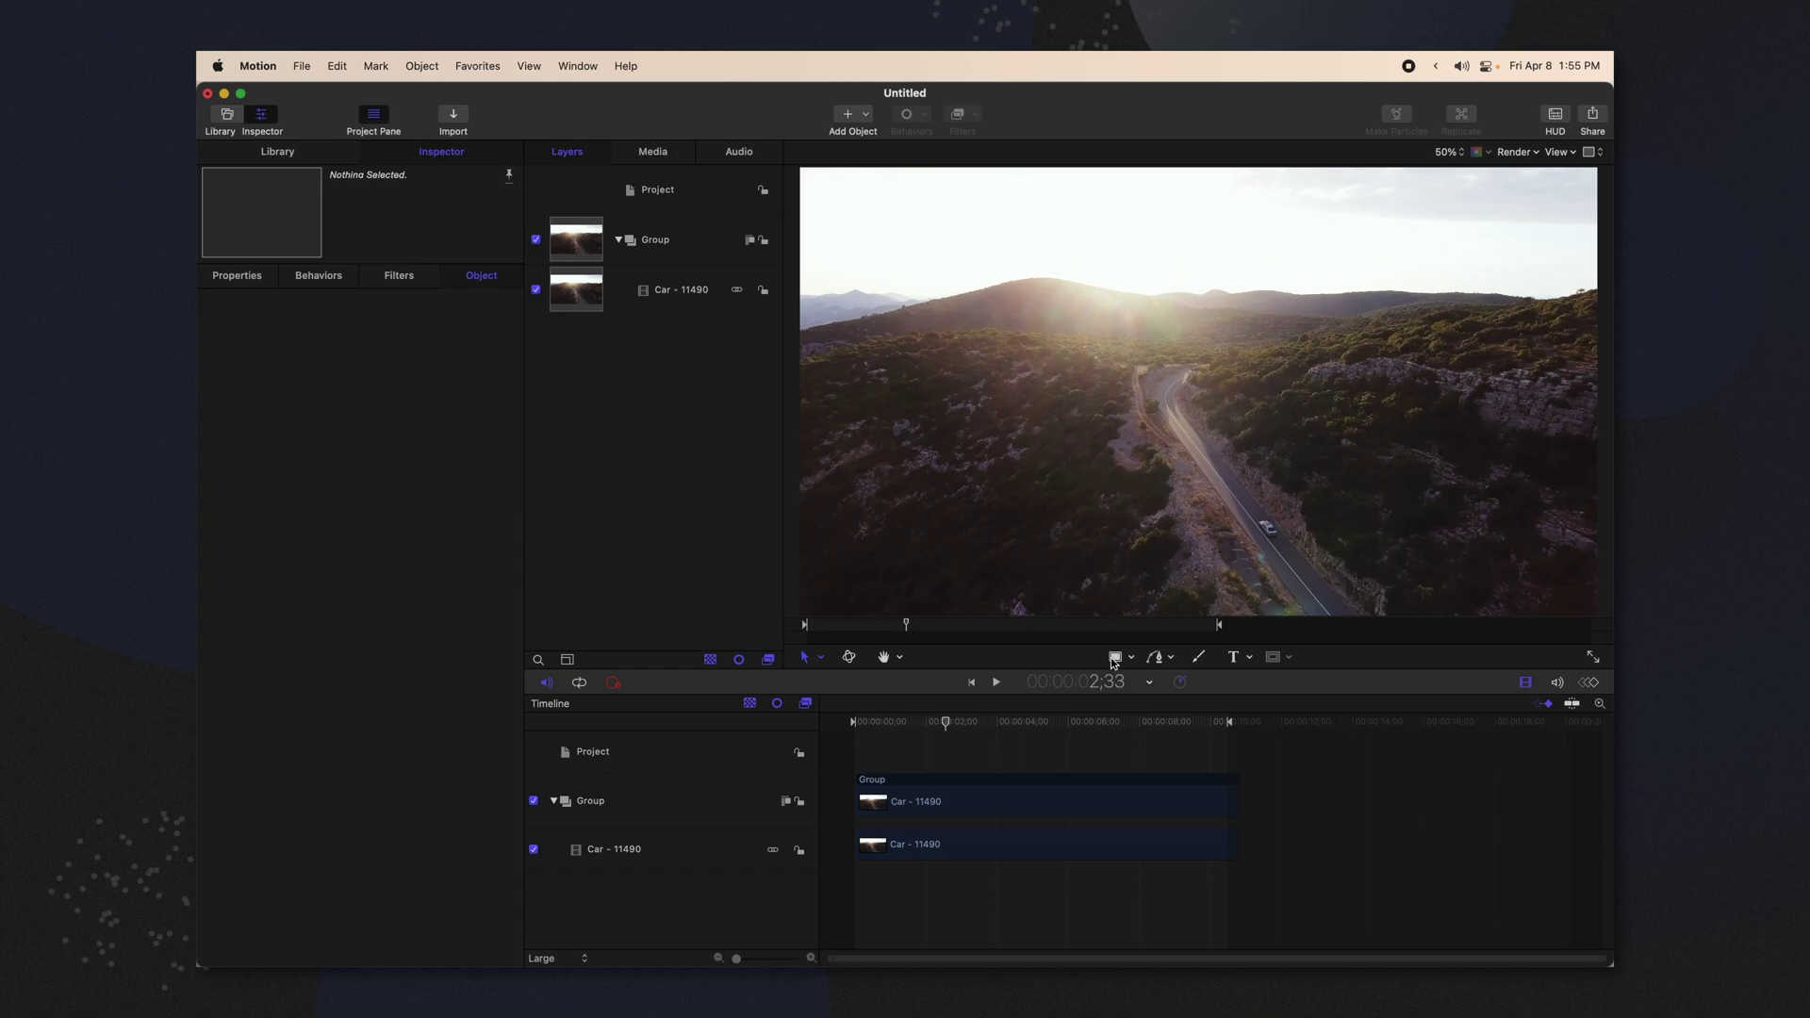
- Draw a white rectangle and add an image mask to the car clip with the rectangle as source
left_click_drag(1140, 420, 1348, 592)
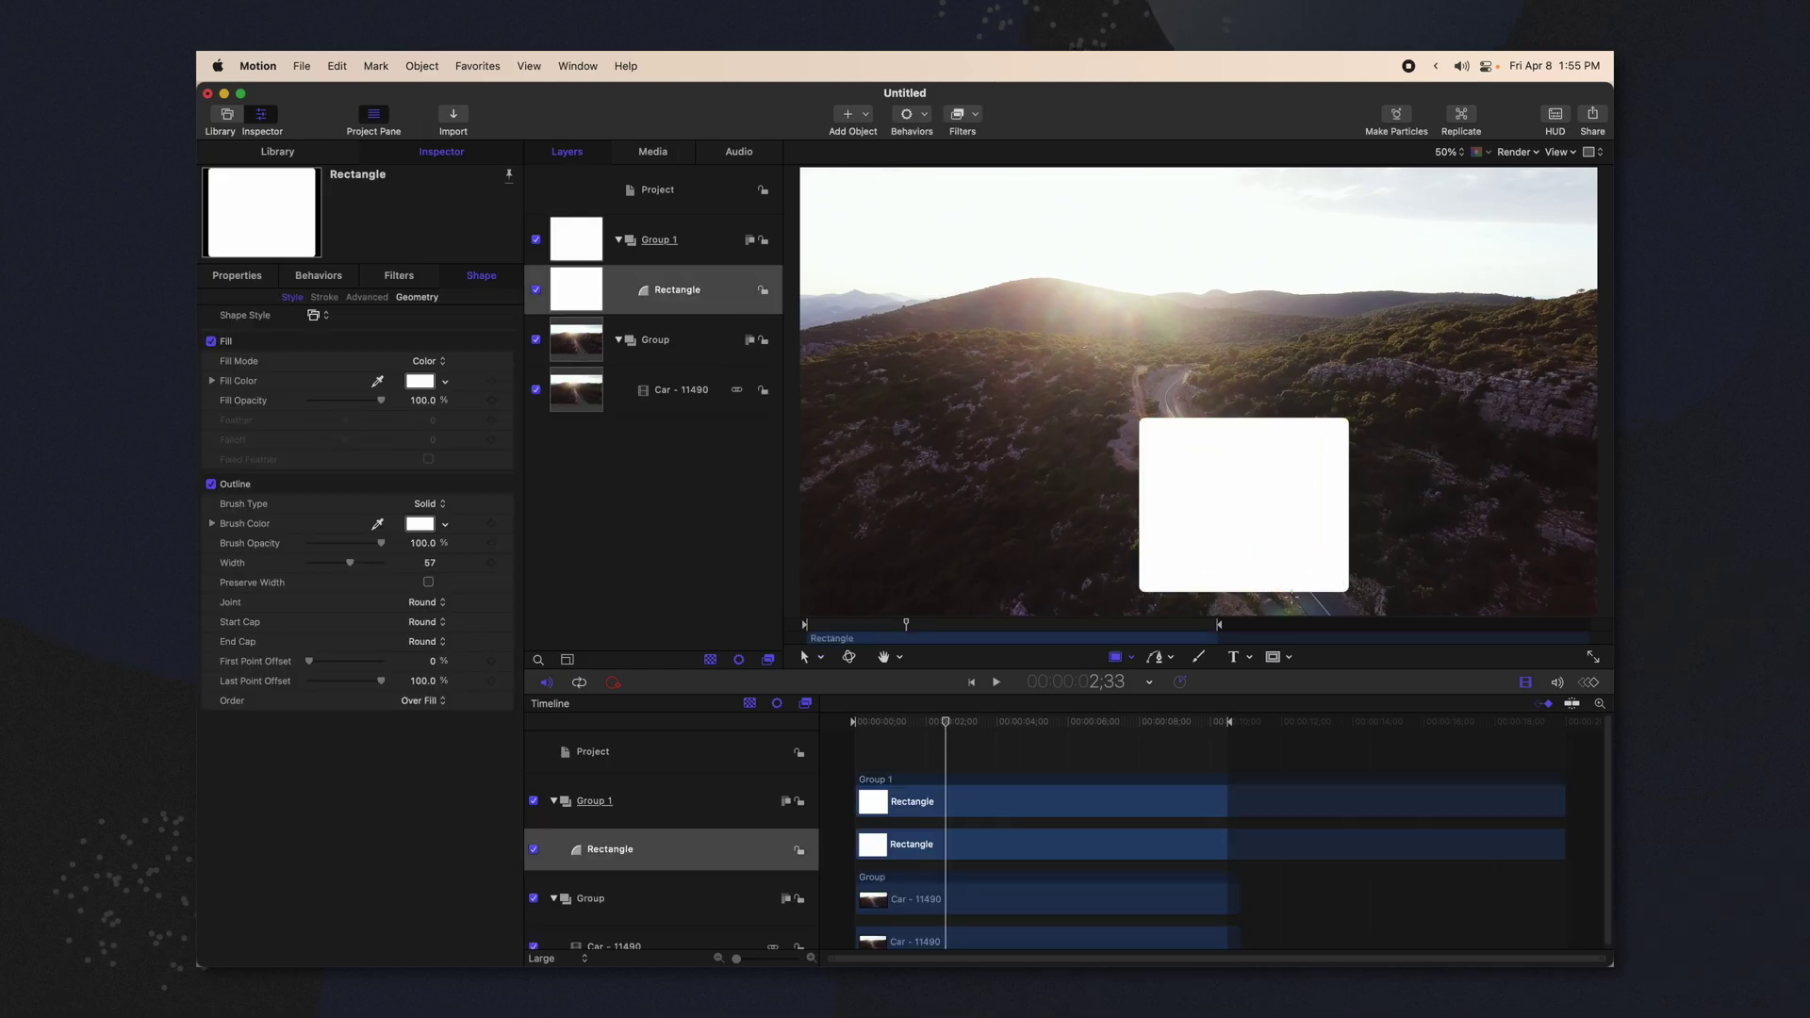
left_click(695, 390)
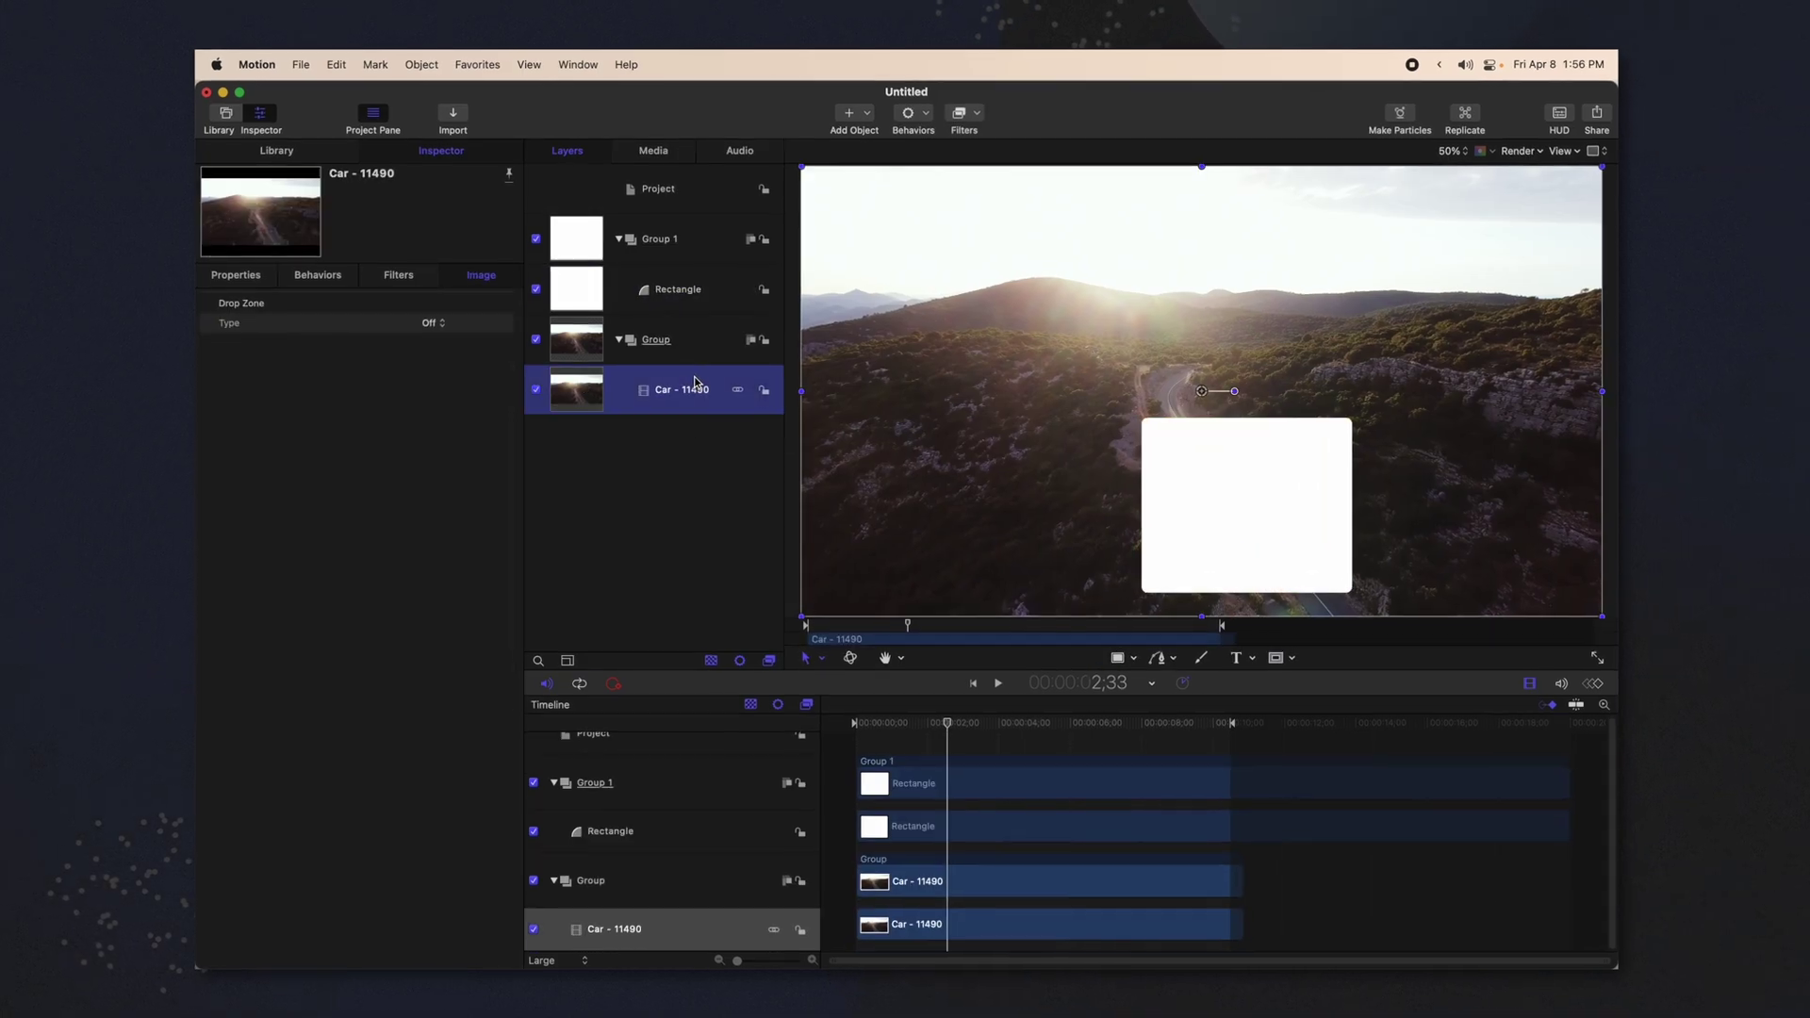
right_click(688, 384)
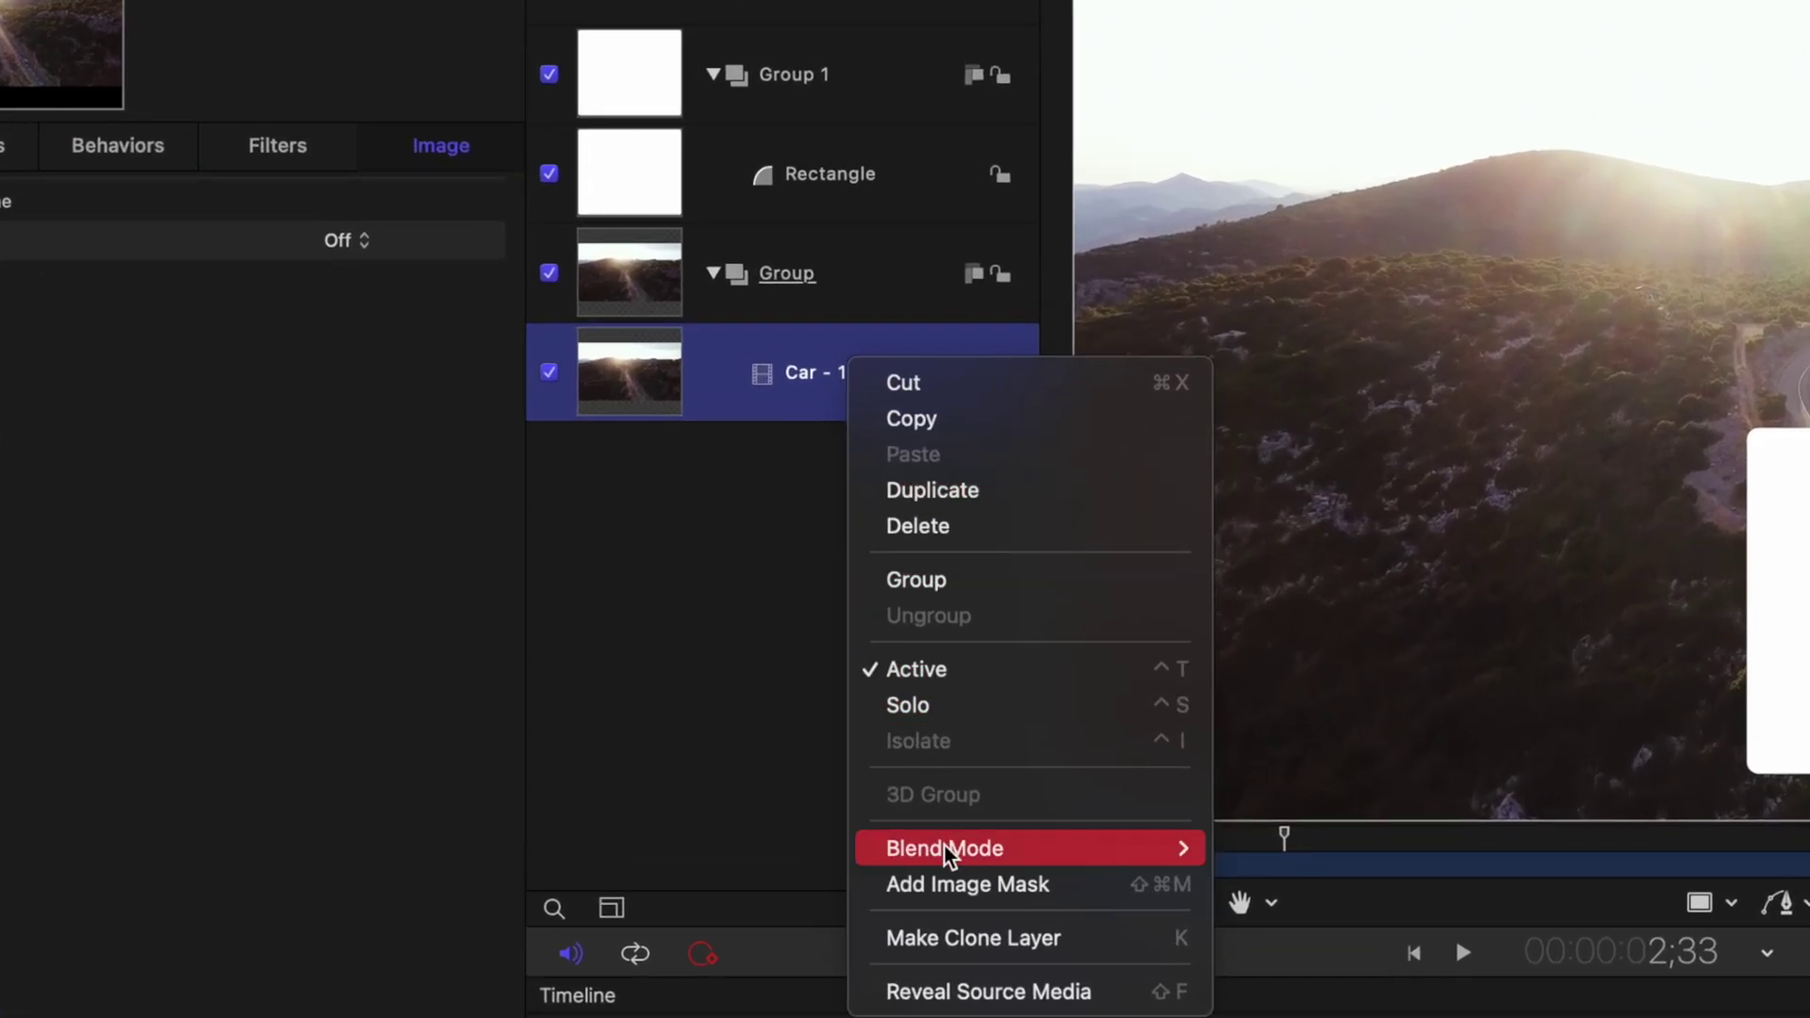
left_click(953, 886)
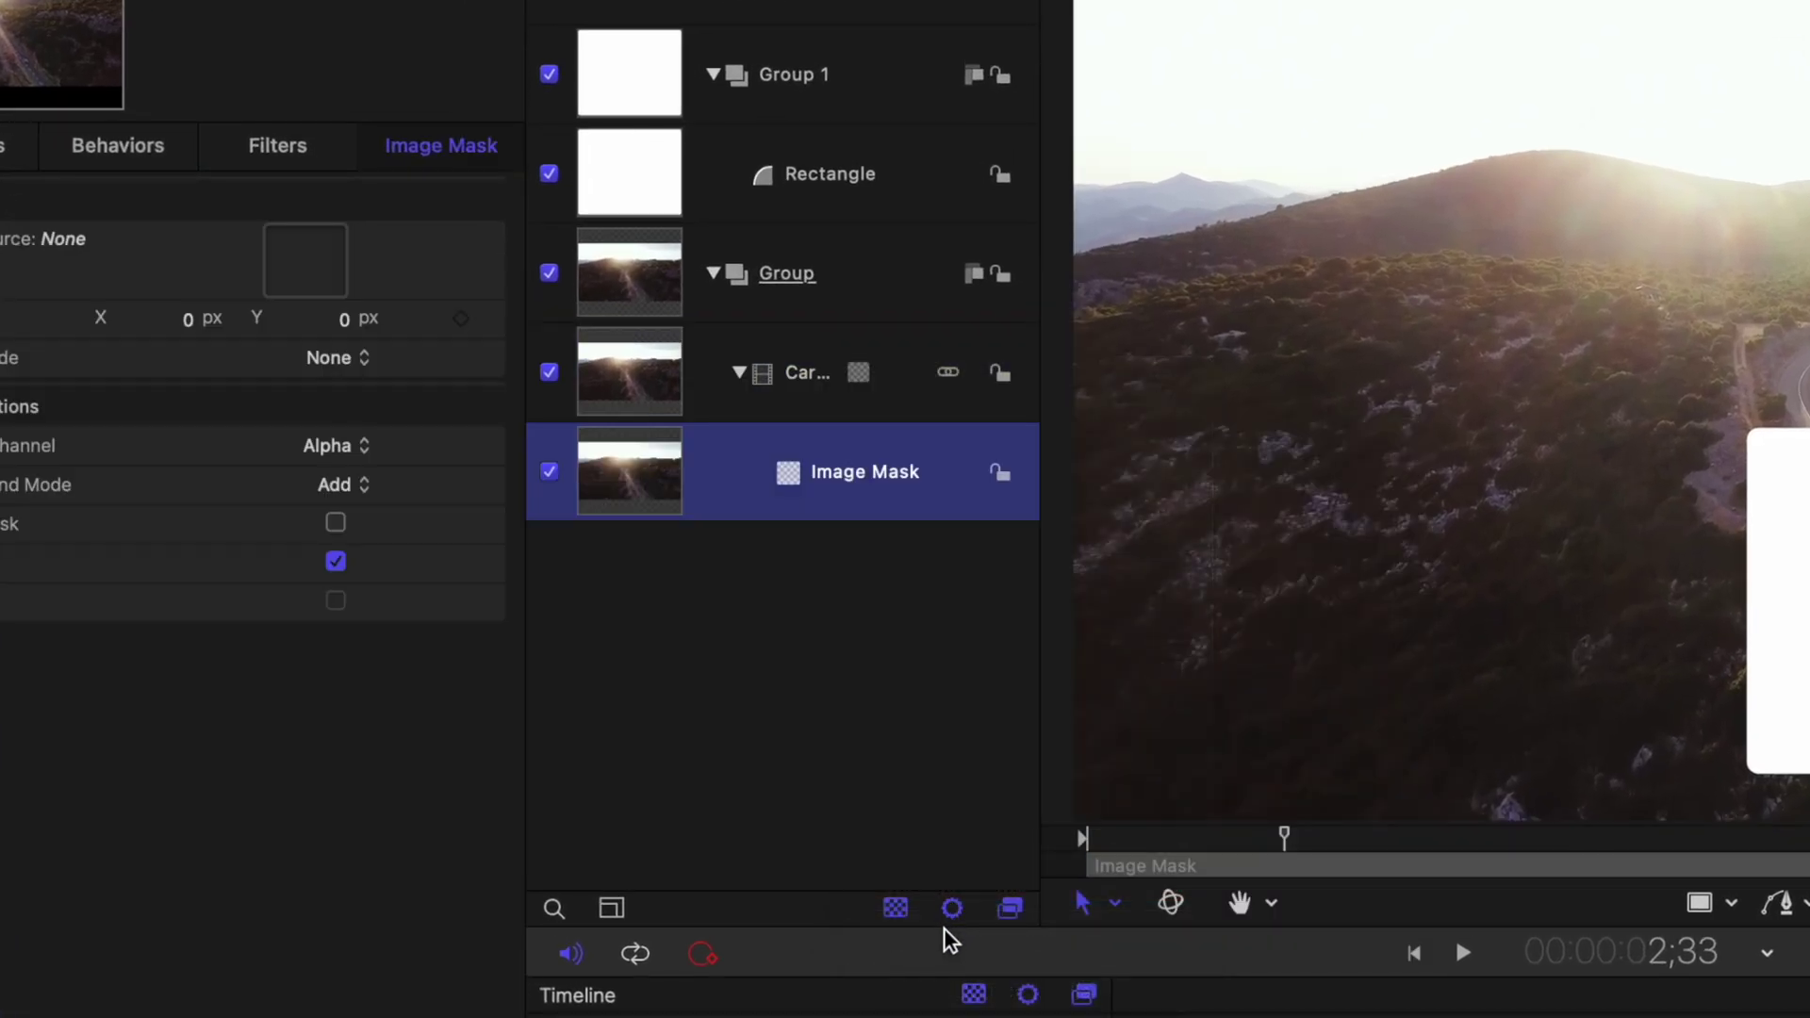
left_click_drag(631, 146, 657, 481)
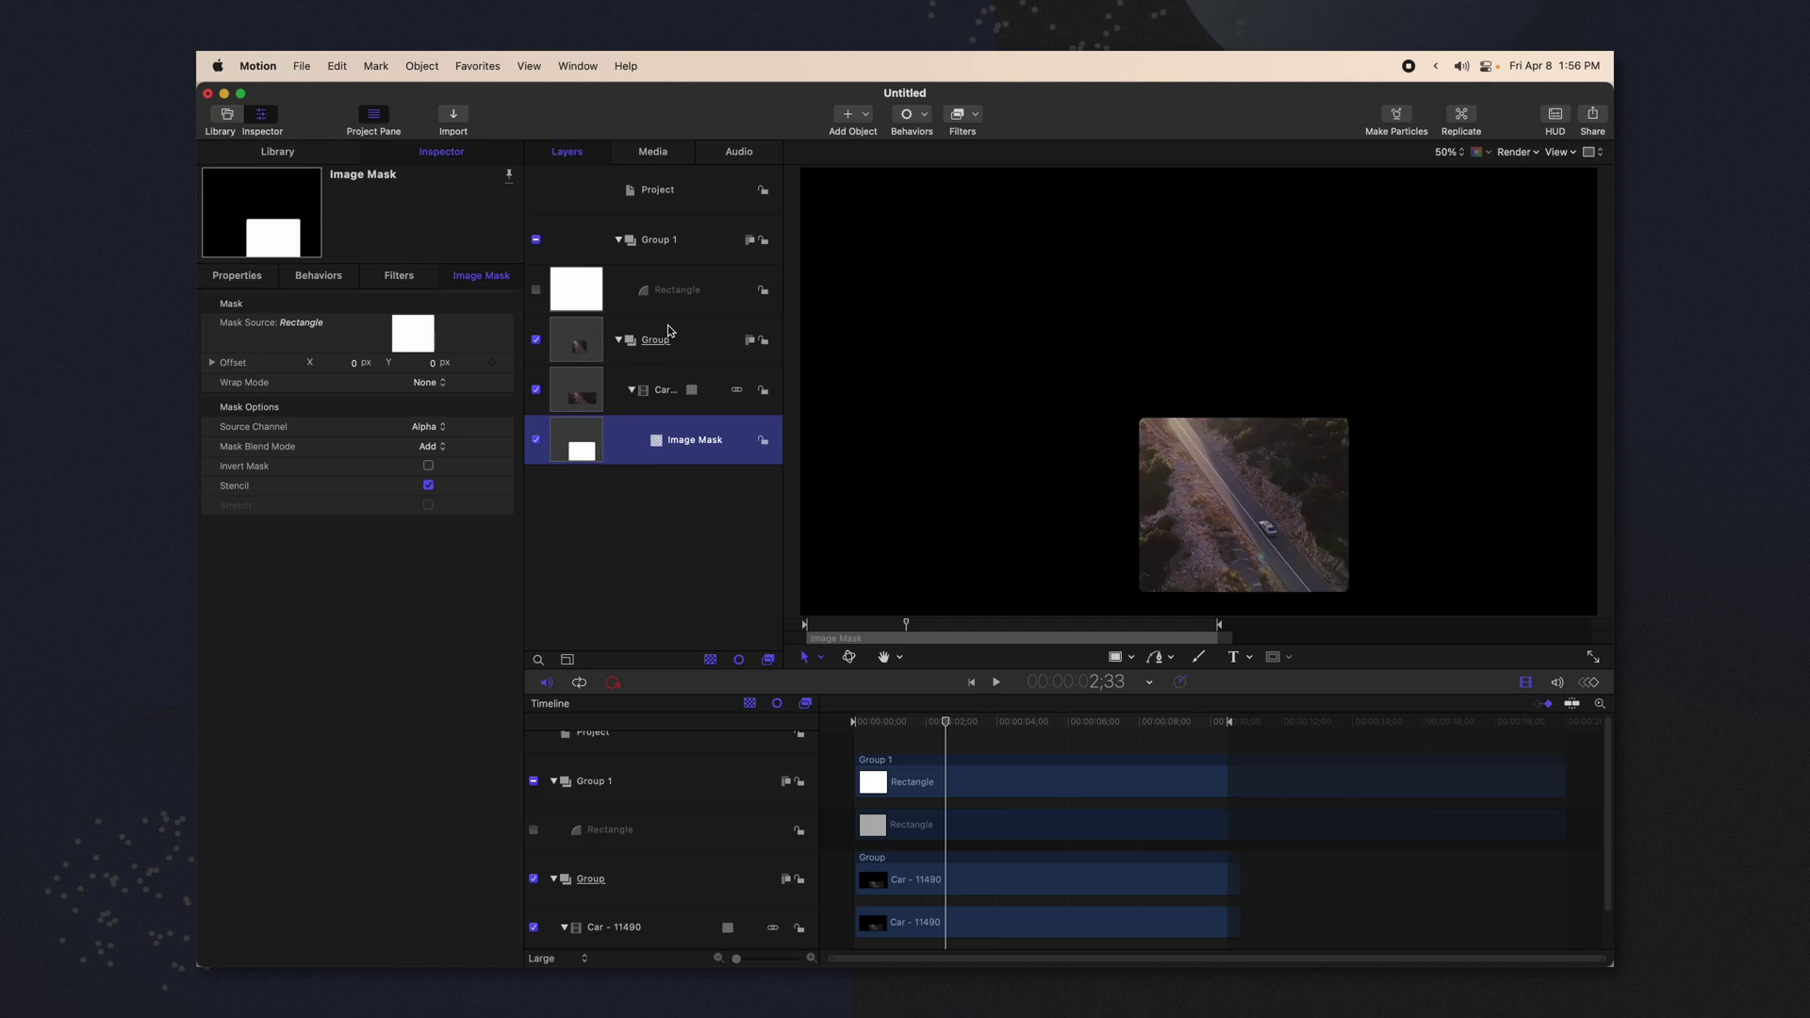
- Set the image mask source channel to Luminance and its blend mode to Subtract
left_click(672, 283)
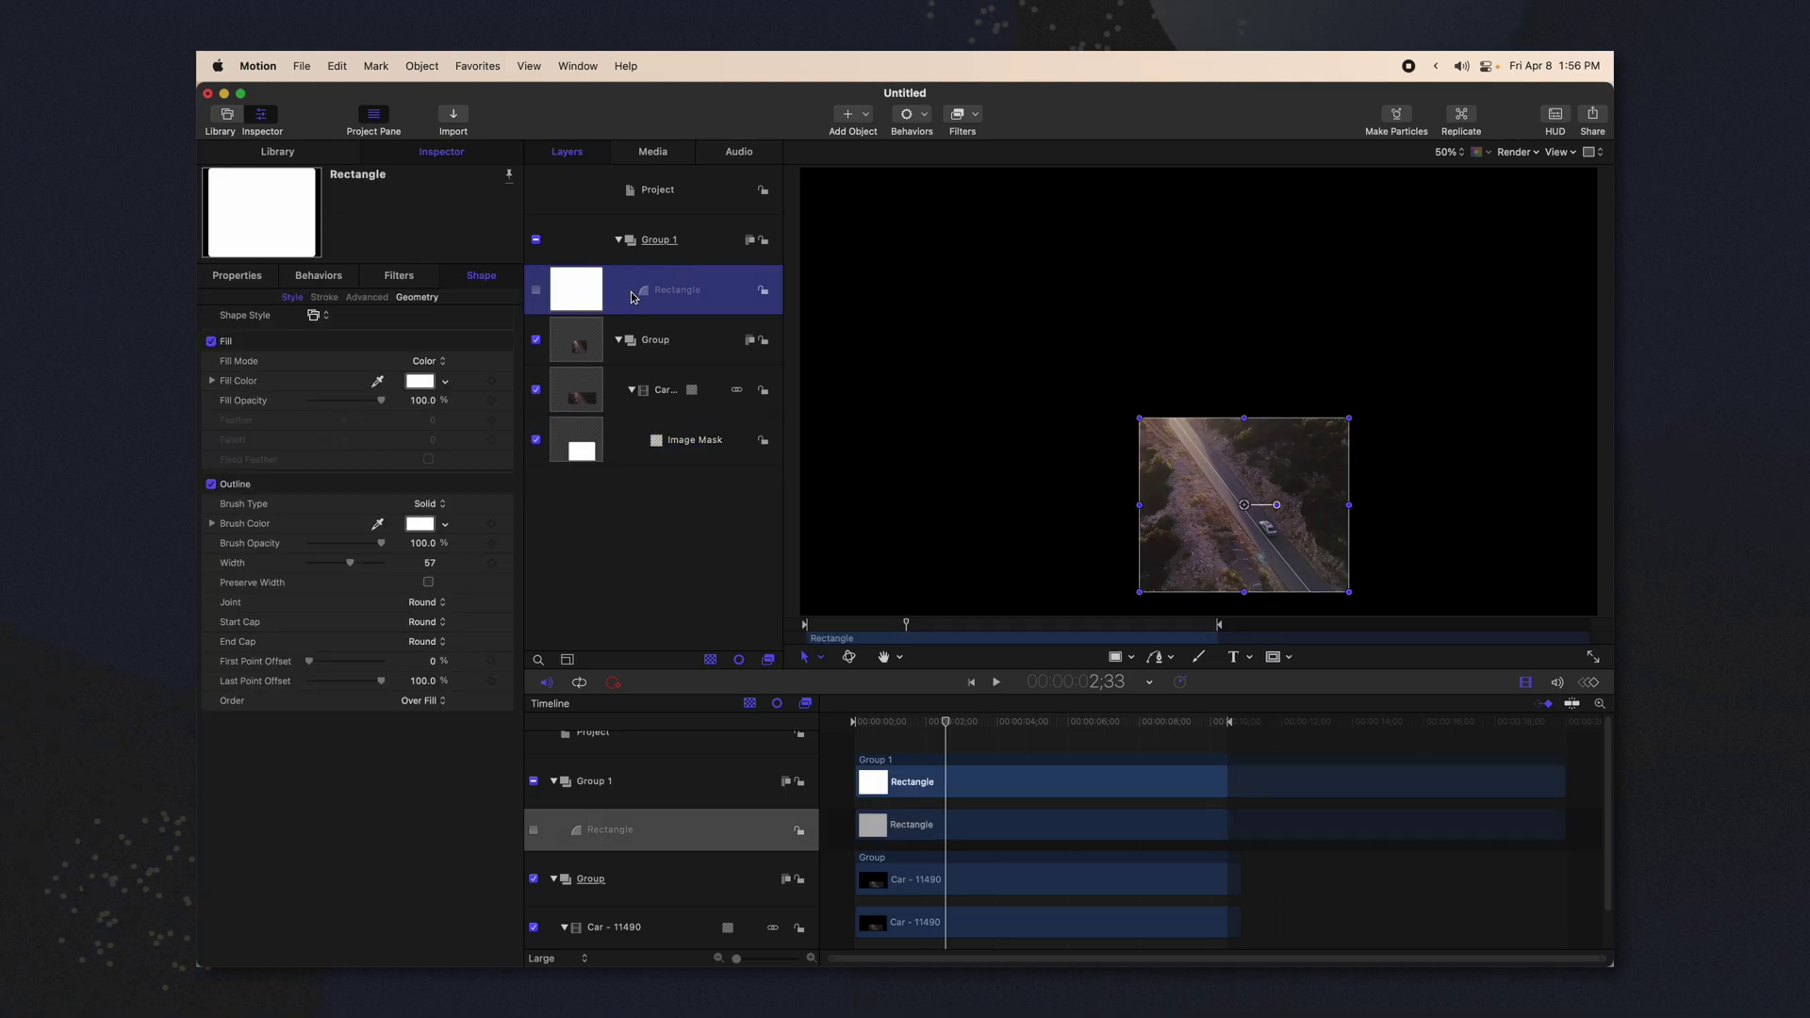
left_click(591, 432)
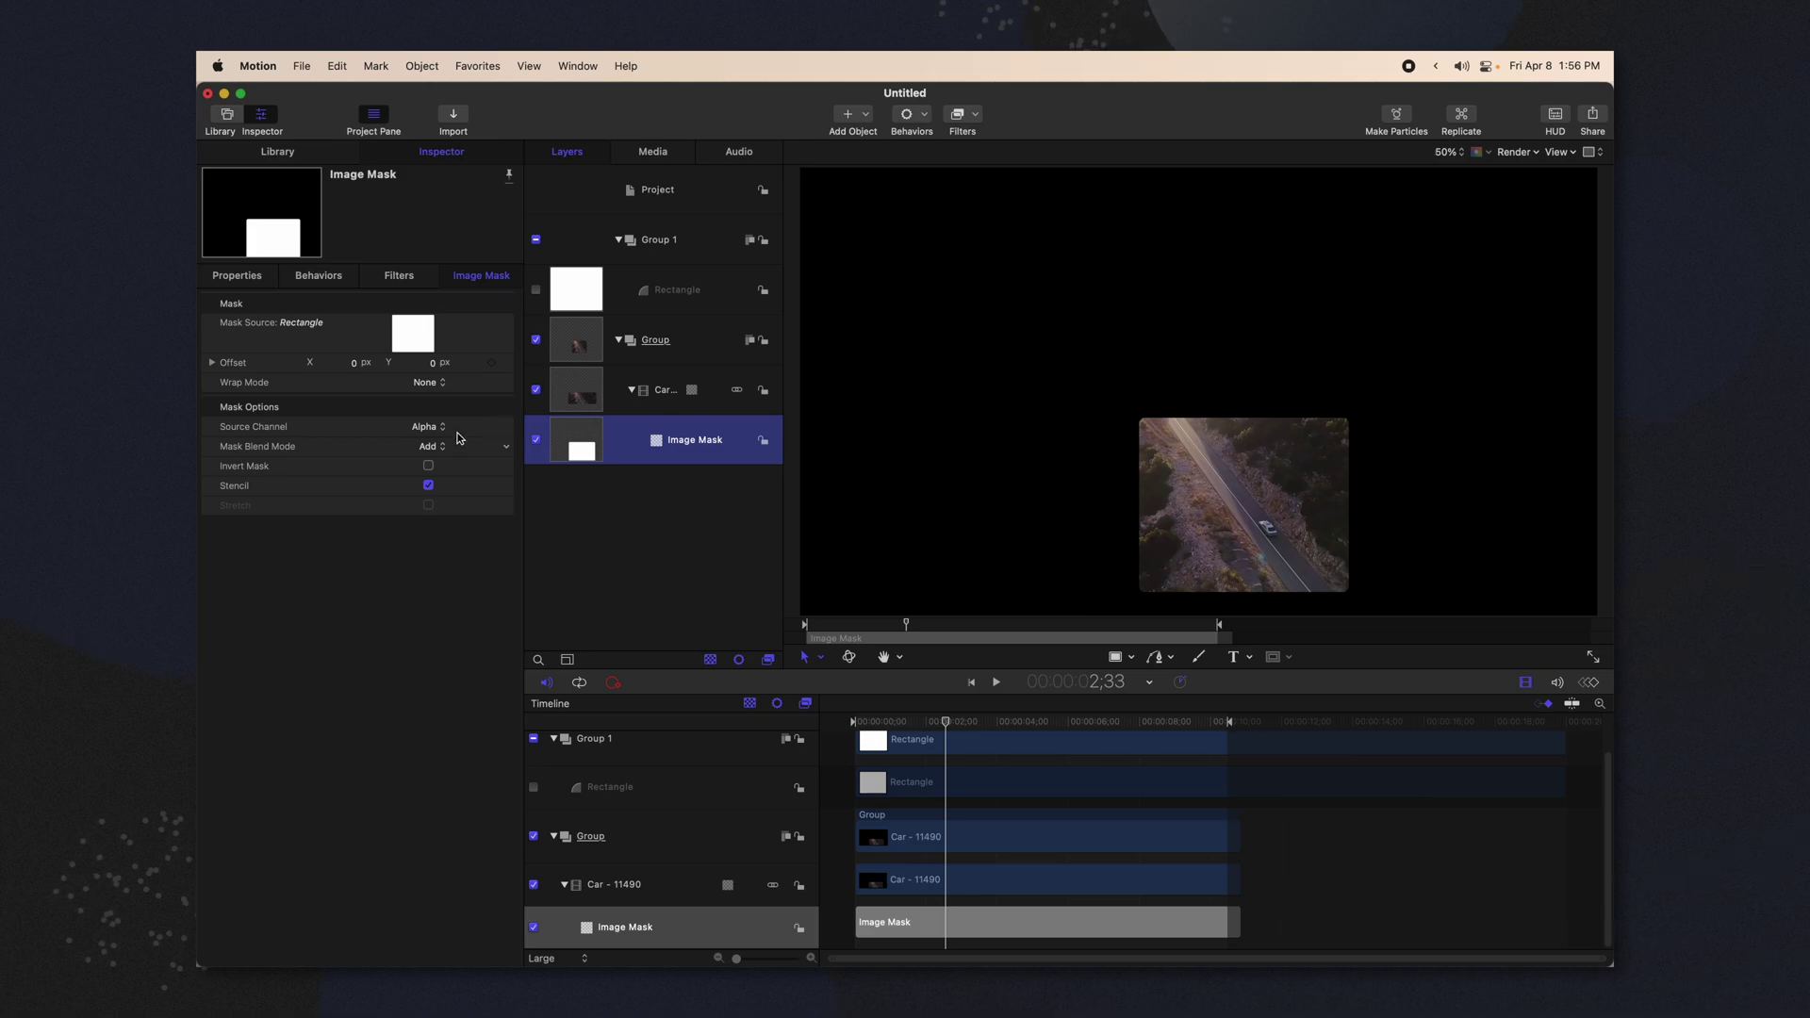
left_click(426, 429)
left_click(426, 445)
left_click(427, 429)
left_click(428, 432)
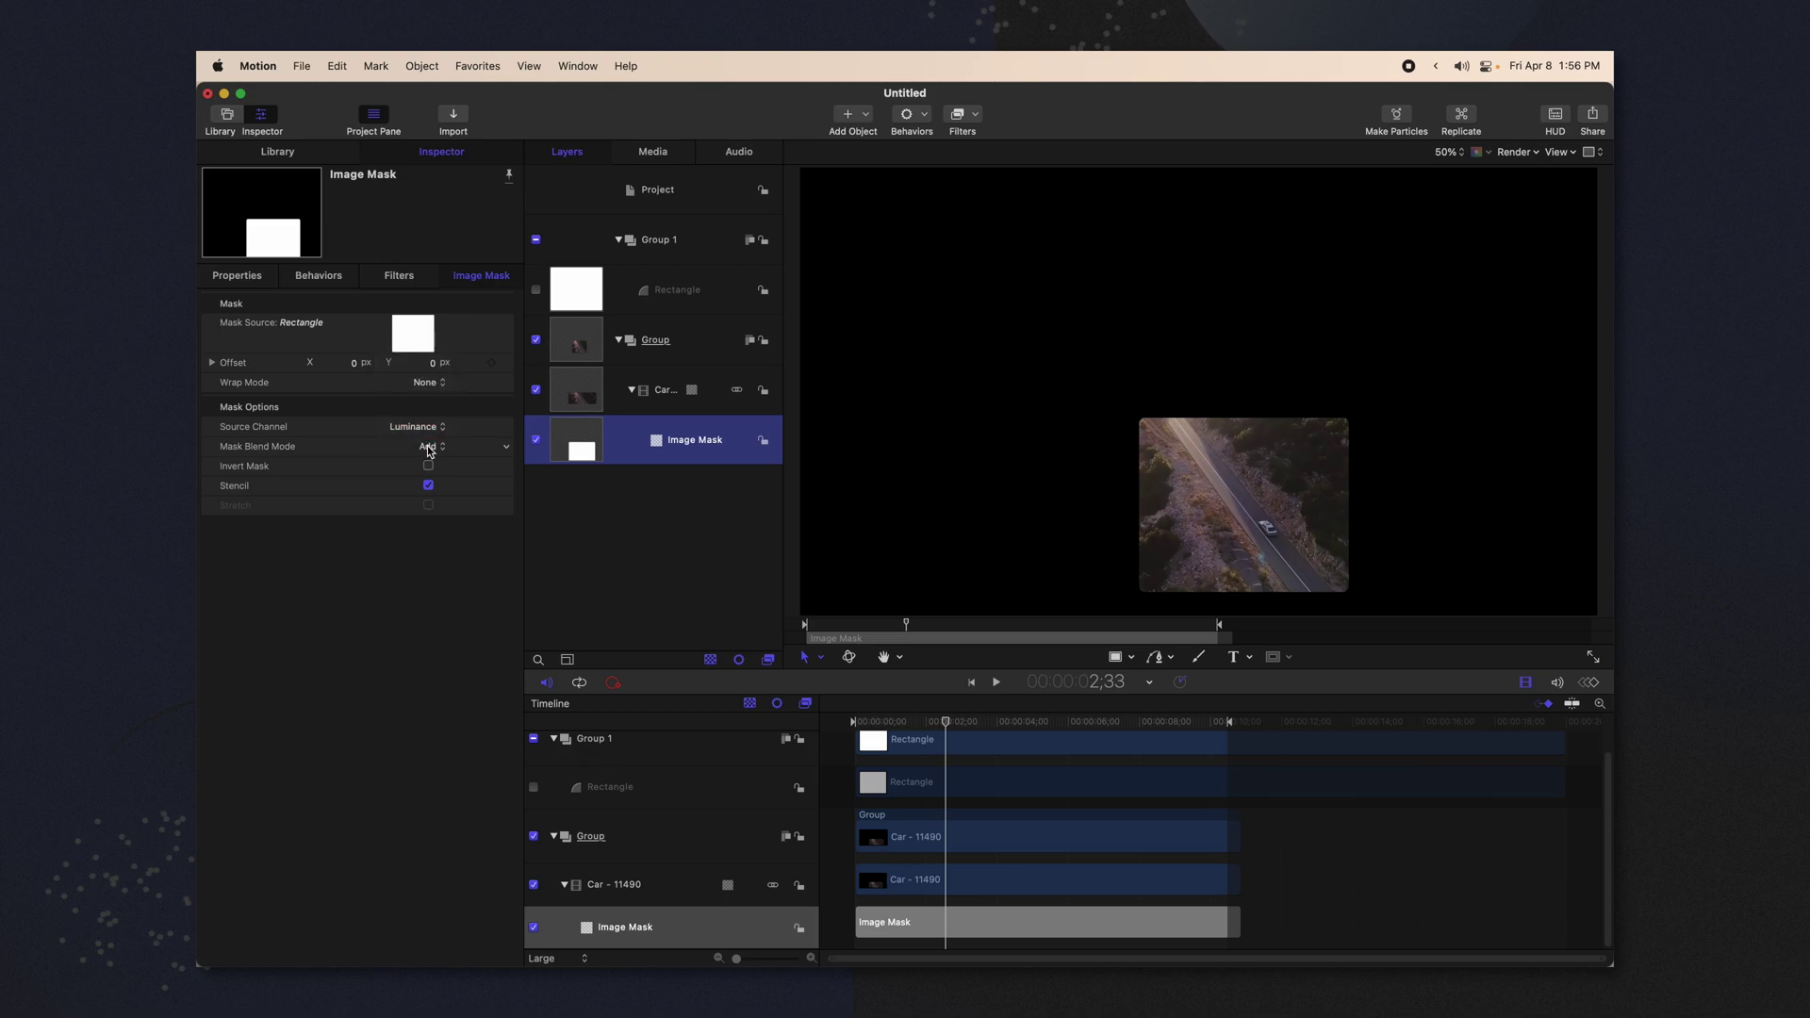
left_click(428, 449)
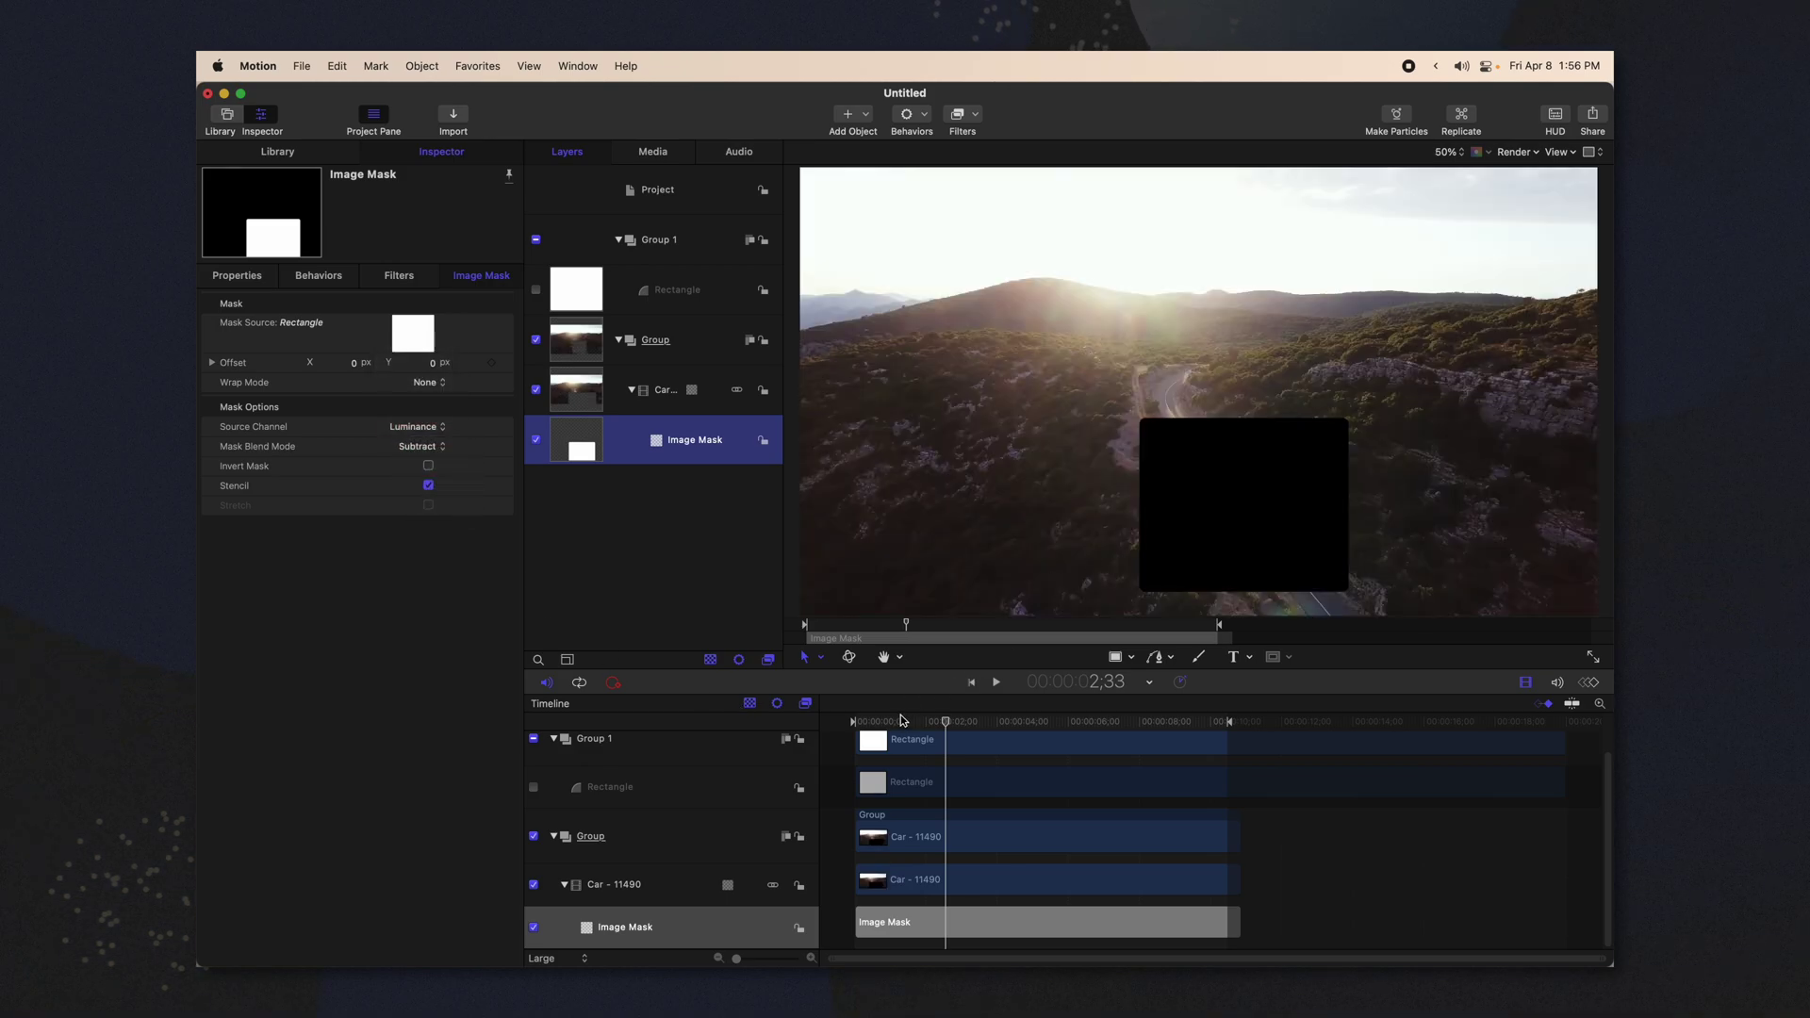
- Near 1;03, draw a second rectangle beneath the masked clip and fill it purple
left_click(893, 723)
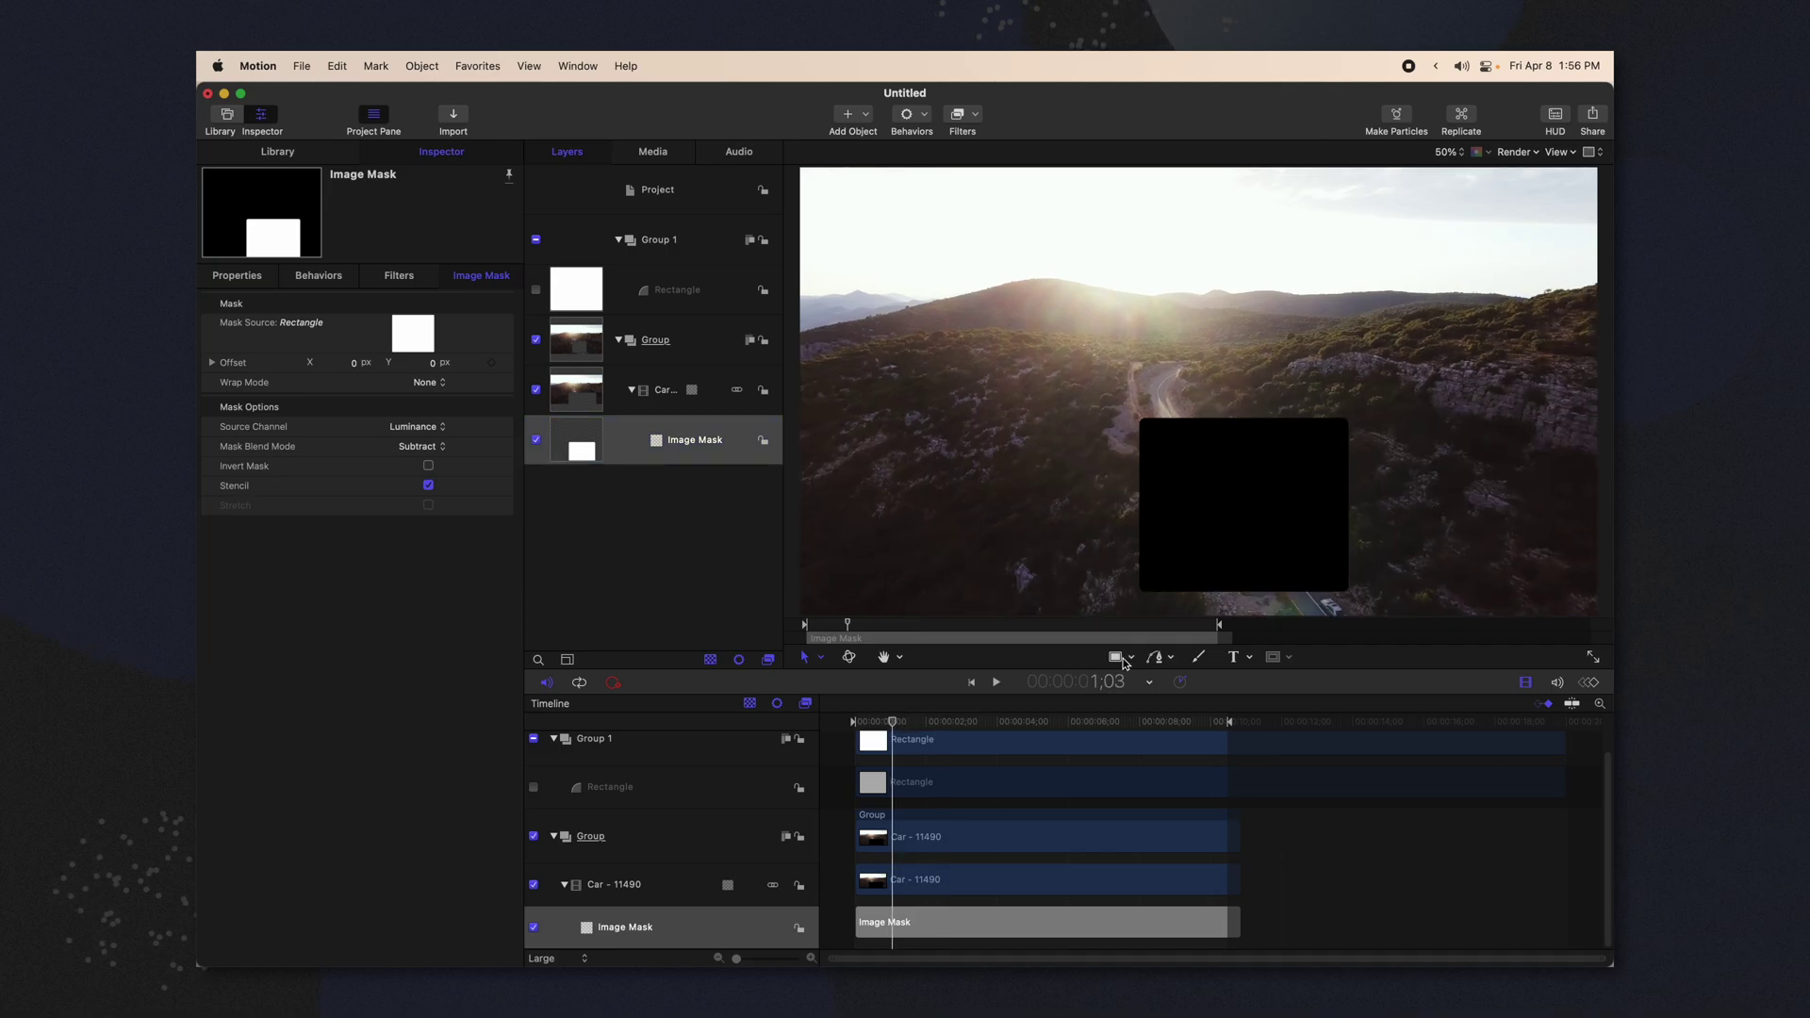
left_click_drag(1037, 353, 1497, 632)
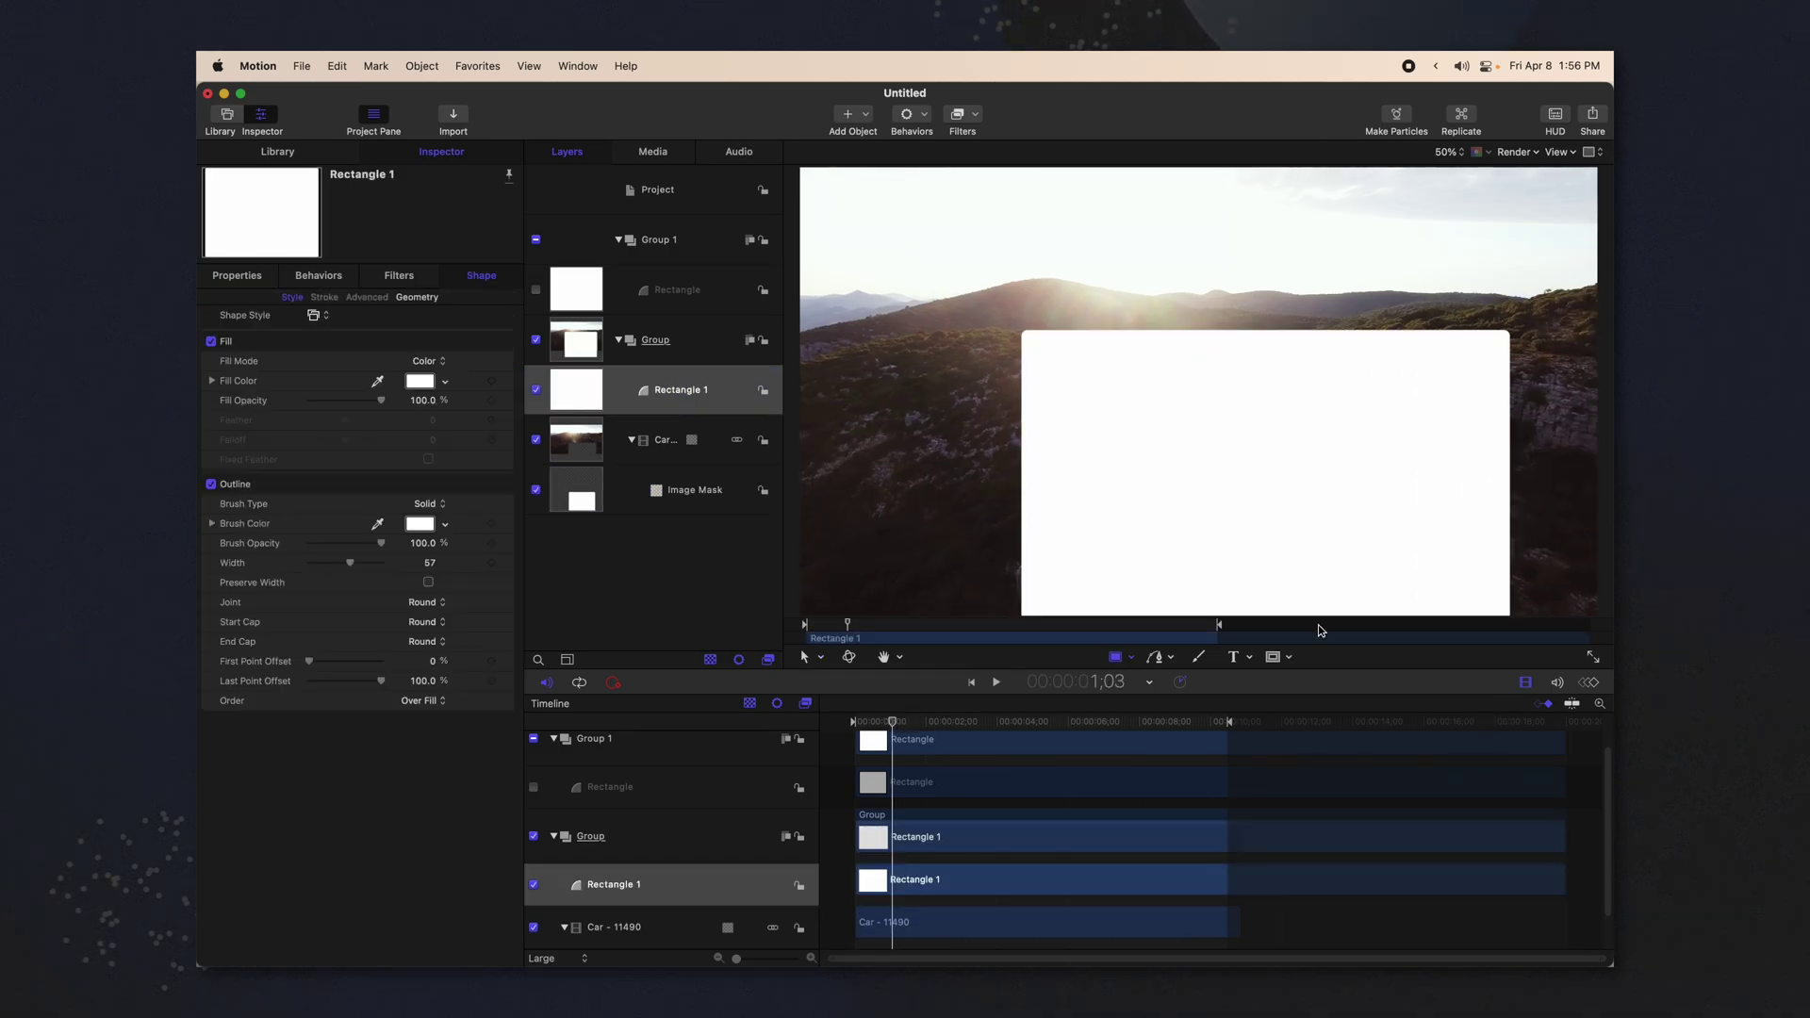
left_click_drag(545, 379, 579, 454)
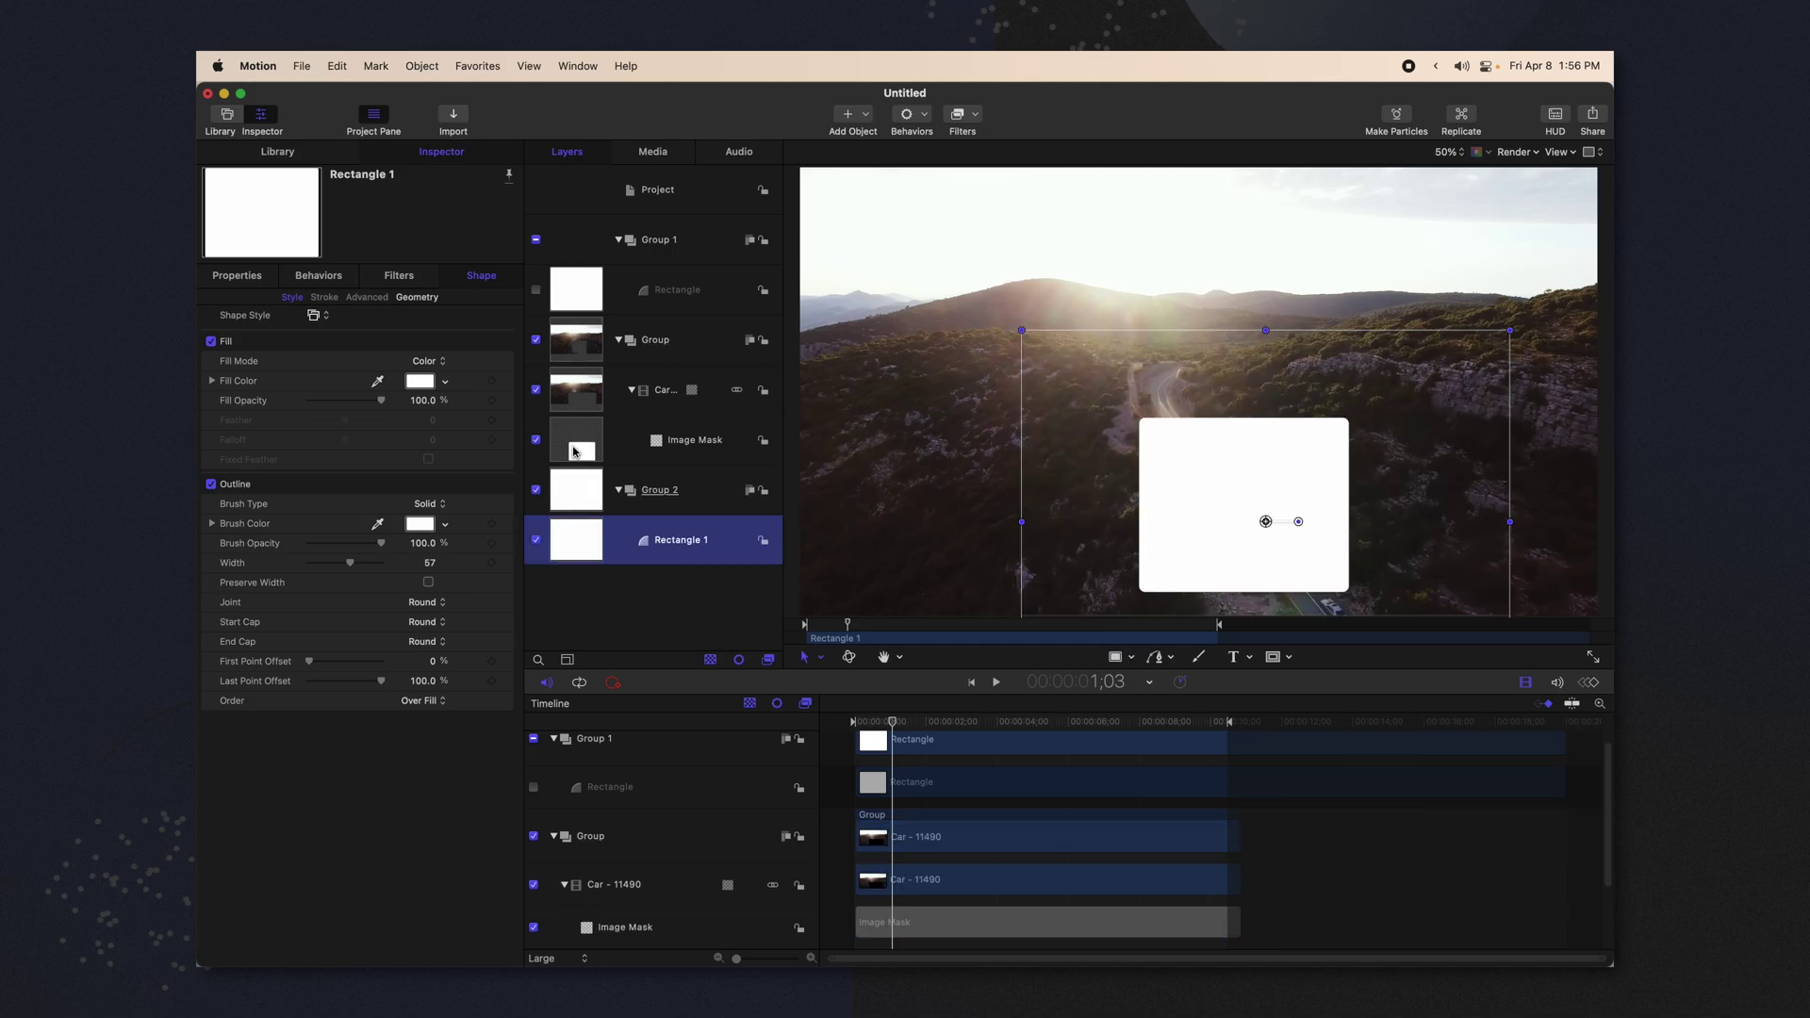
left_click(419, 382)
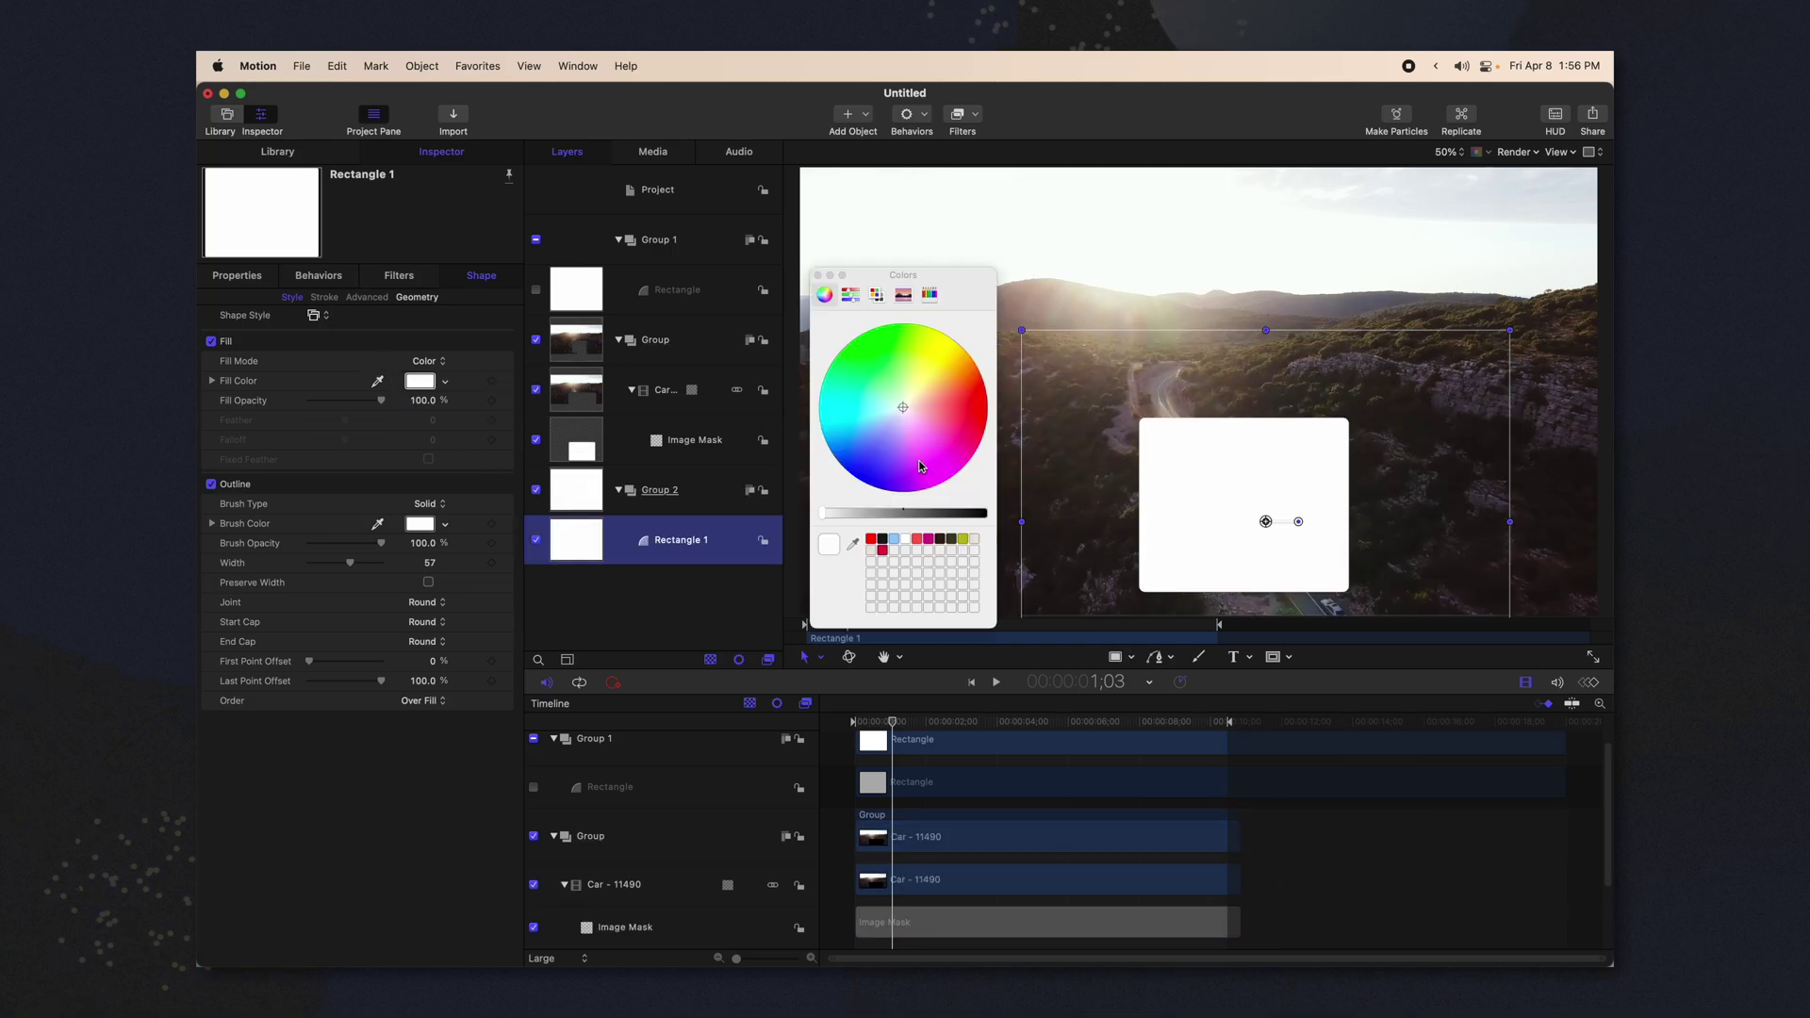
left_click_drag(921, 466, 894, 446)
left_click(818, 275)
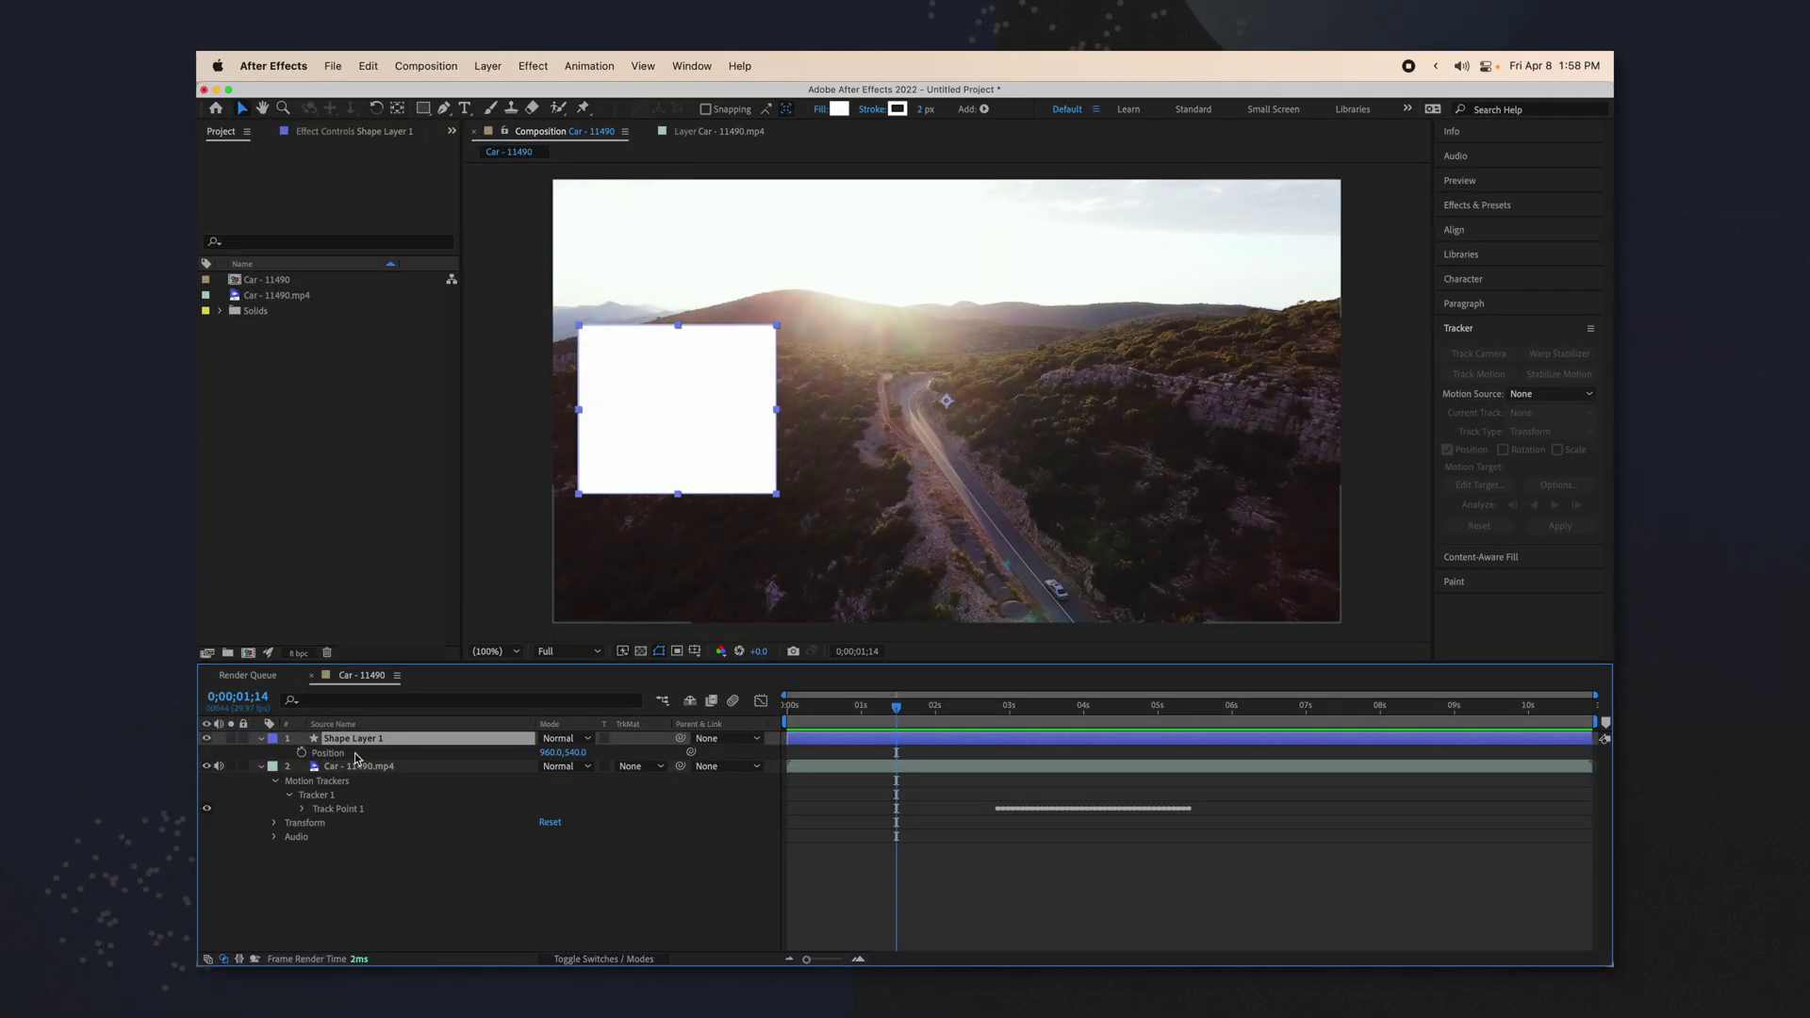
- Keyframe Shape Layer 1's Position, moving the white square right onto the road by about 3;22
left_click(302, 754)
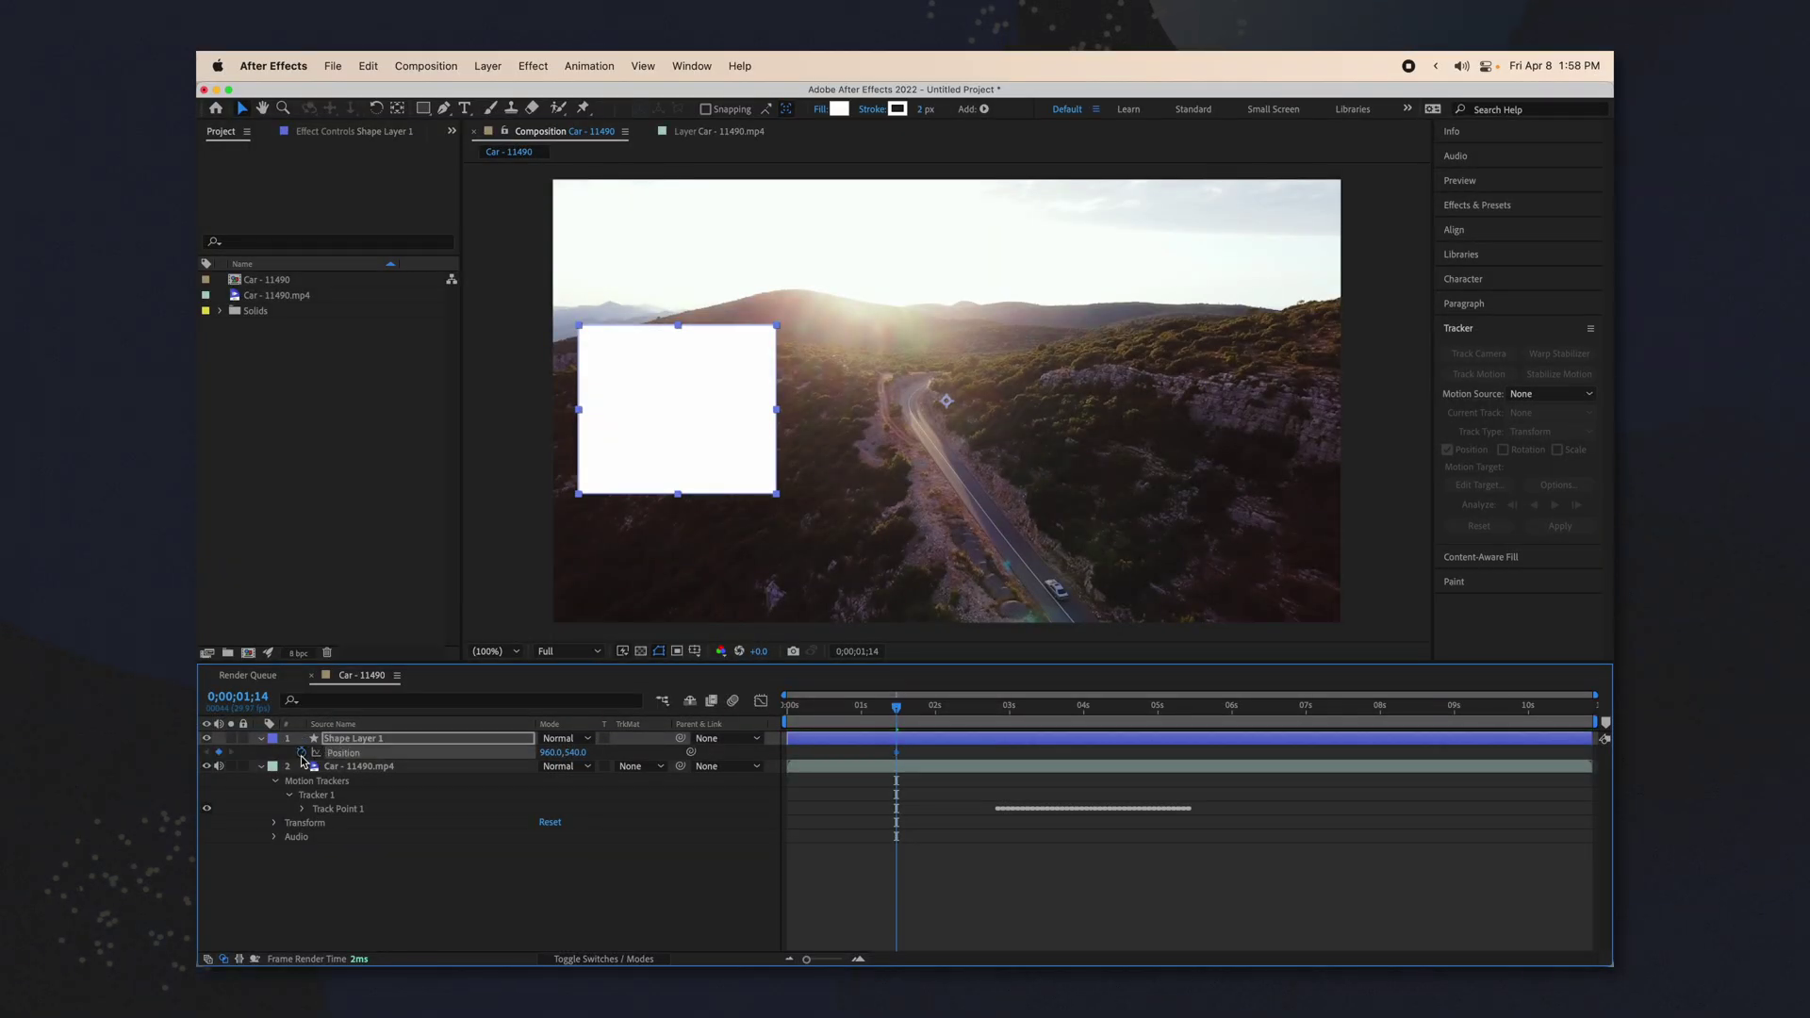
left_click_drag(896, 716, 909, 715)
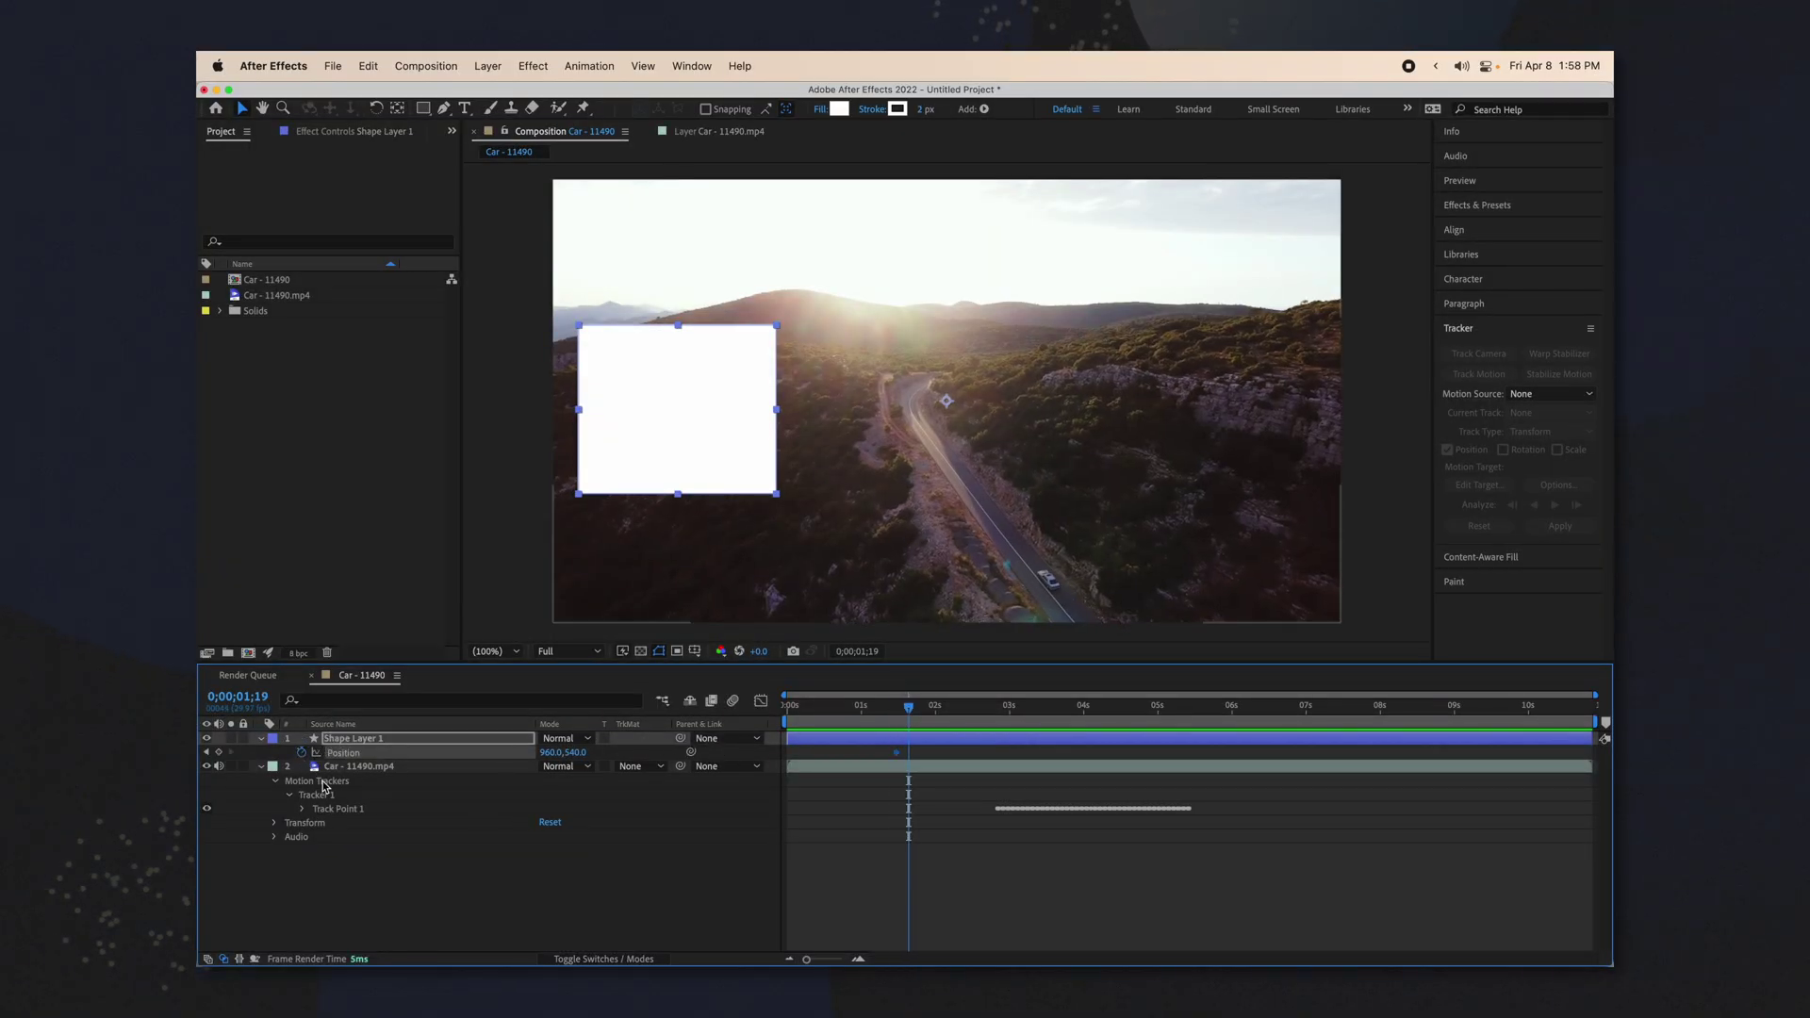
left_click_drag(929, 720, 1064, 717)
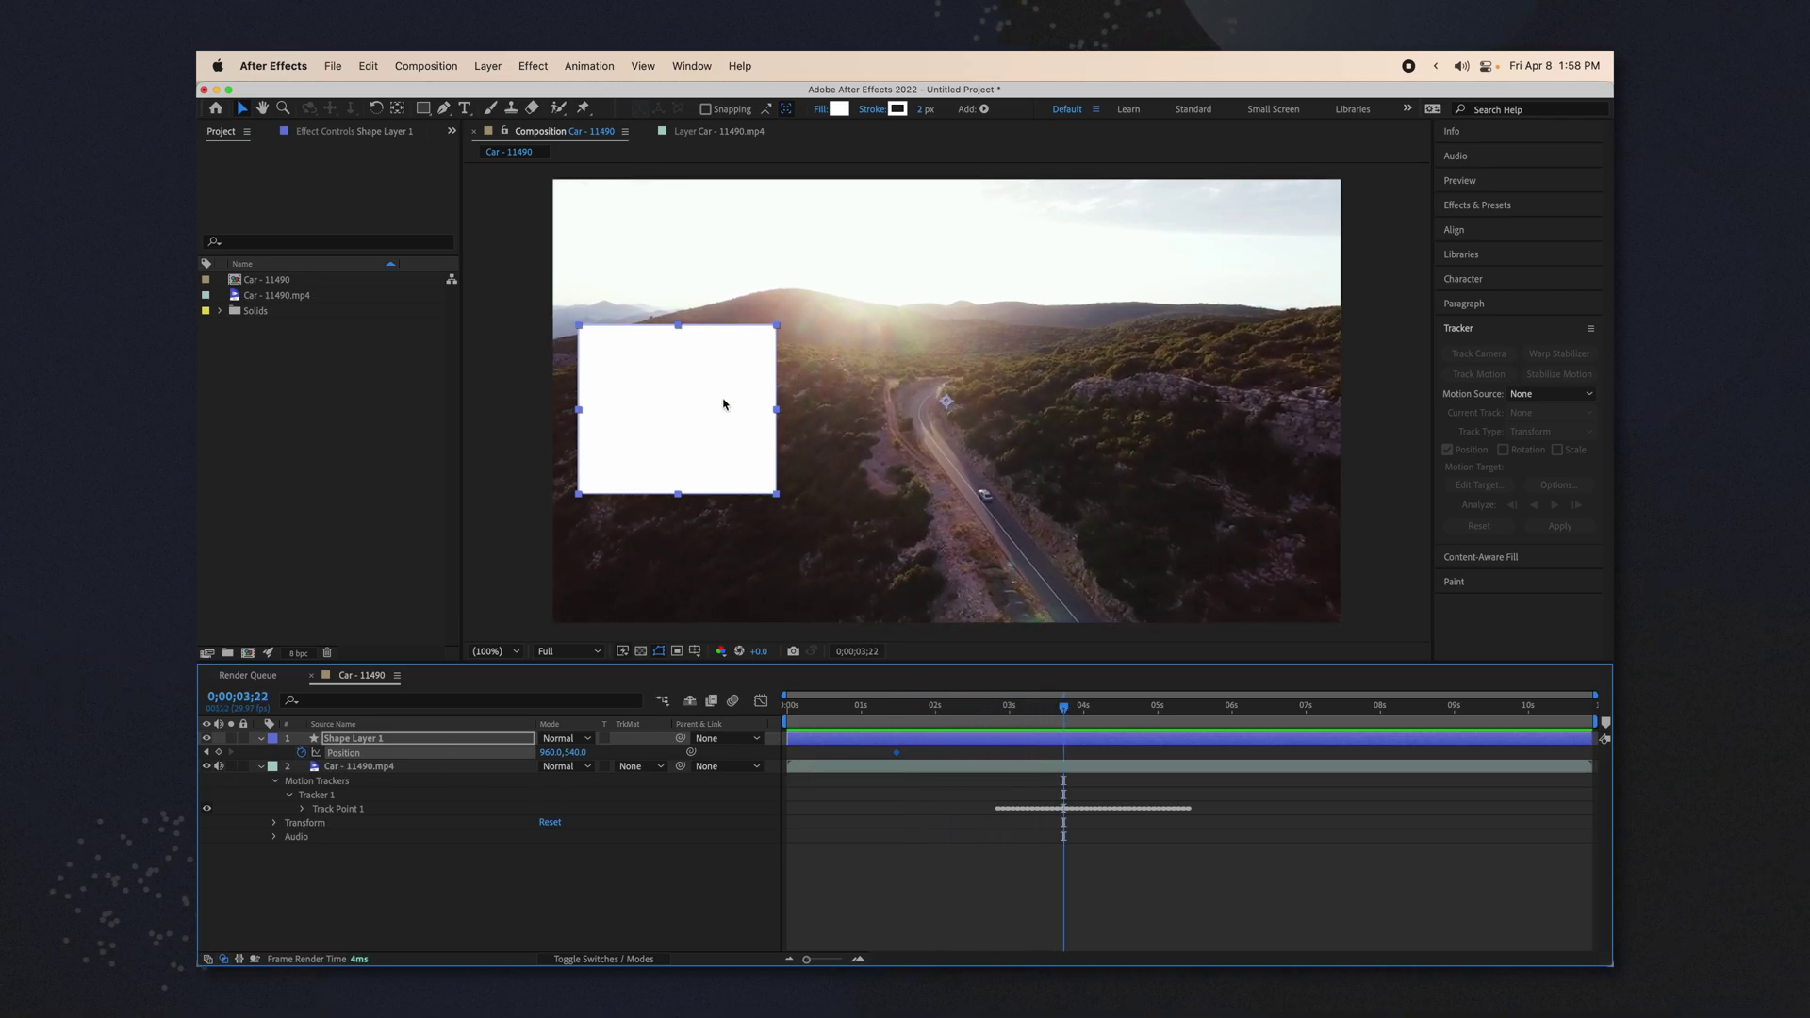
left_click_drag(724, 403, 1164, 429)
left_click_drag(1063, 709, 1001, 717)
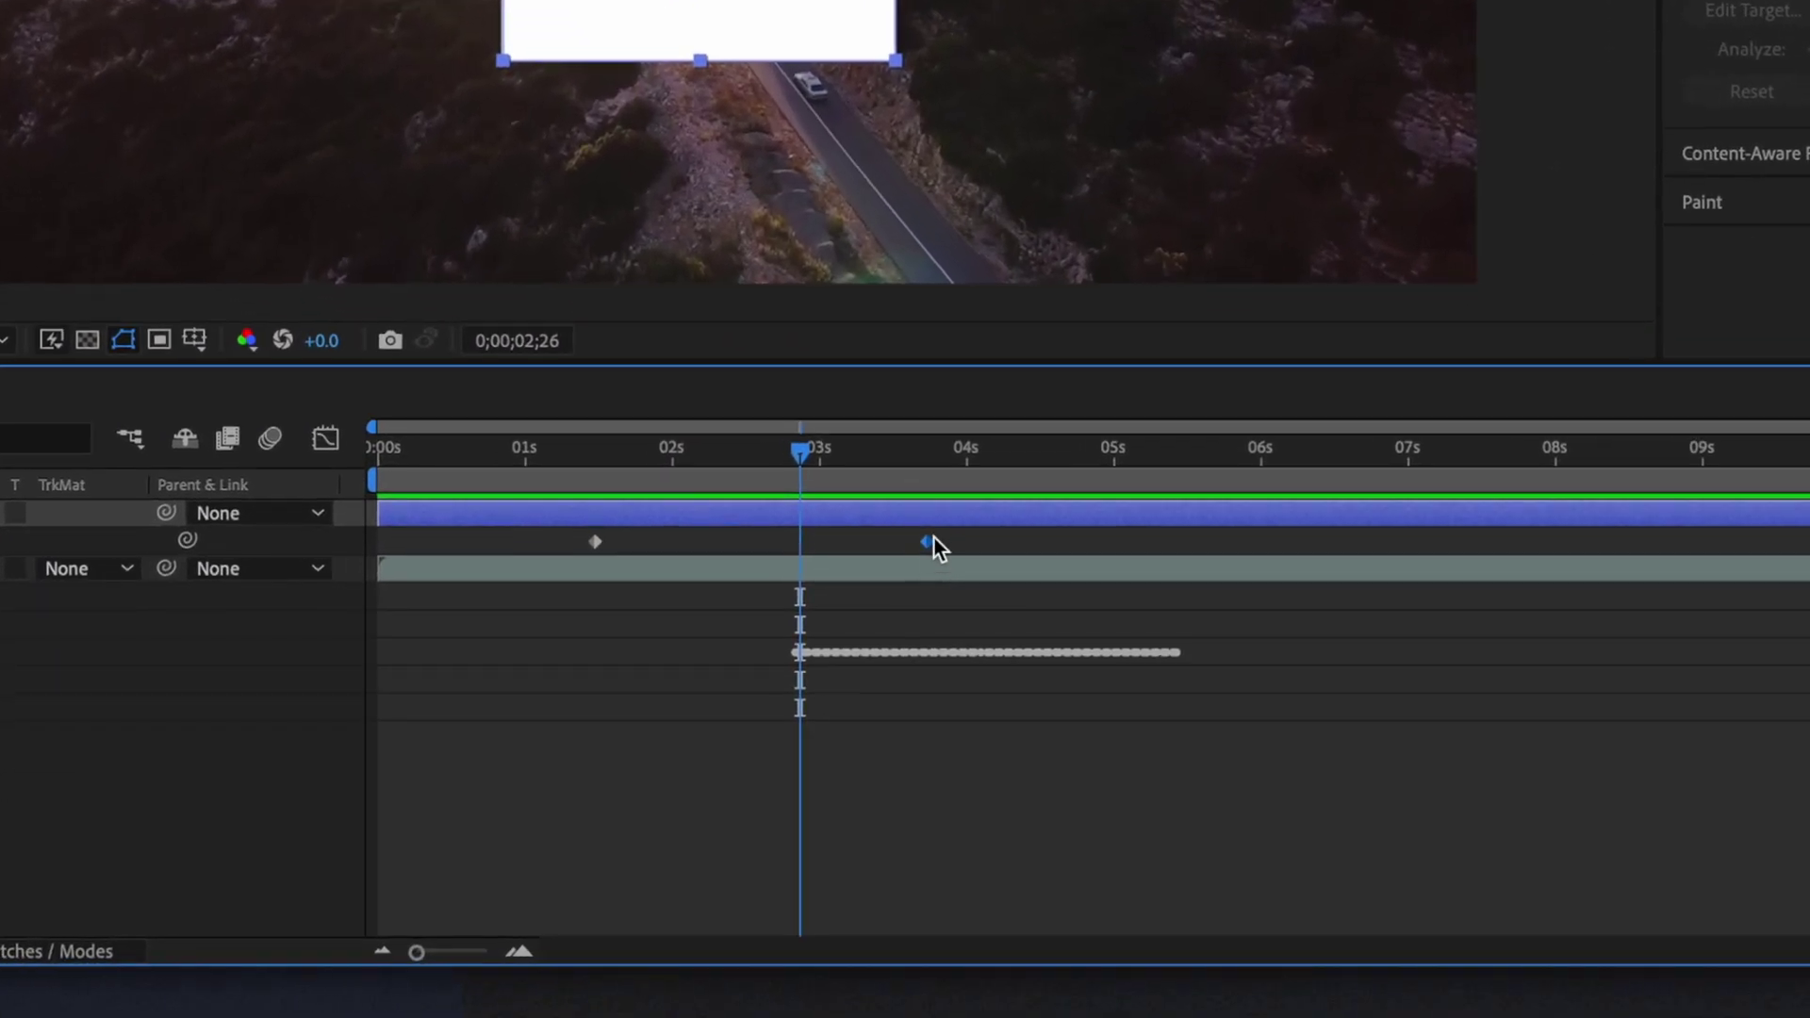
- Apply Easy Ease to the second Position keyframe
right_click(933, 540)
mouse_move(1033, 932)
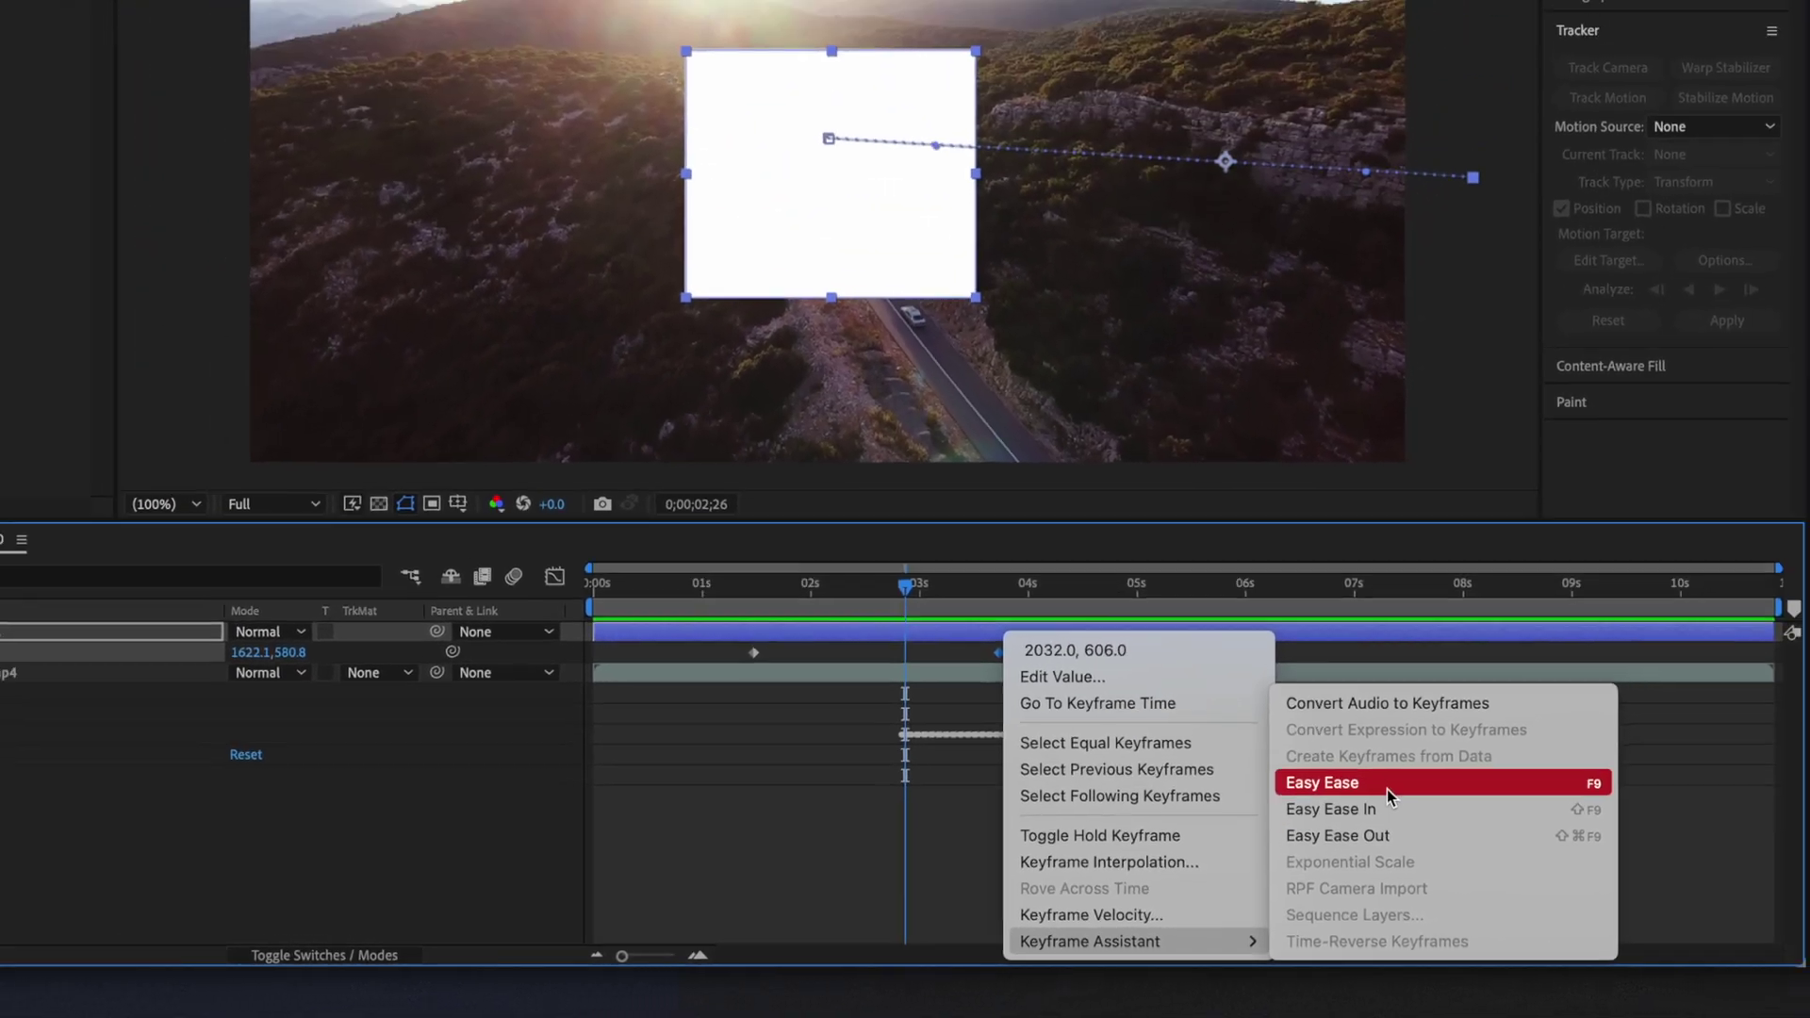
left_click(1451, 728)
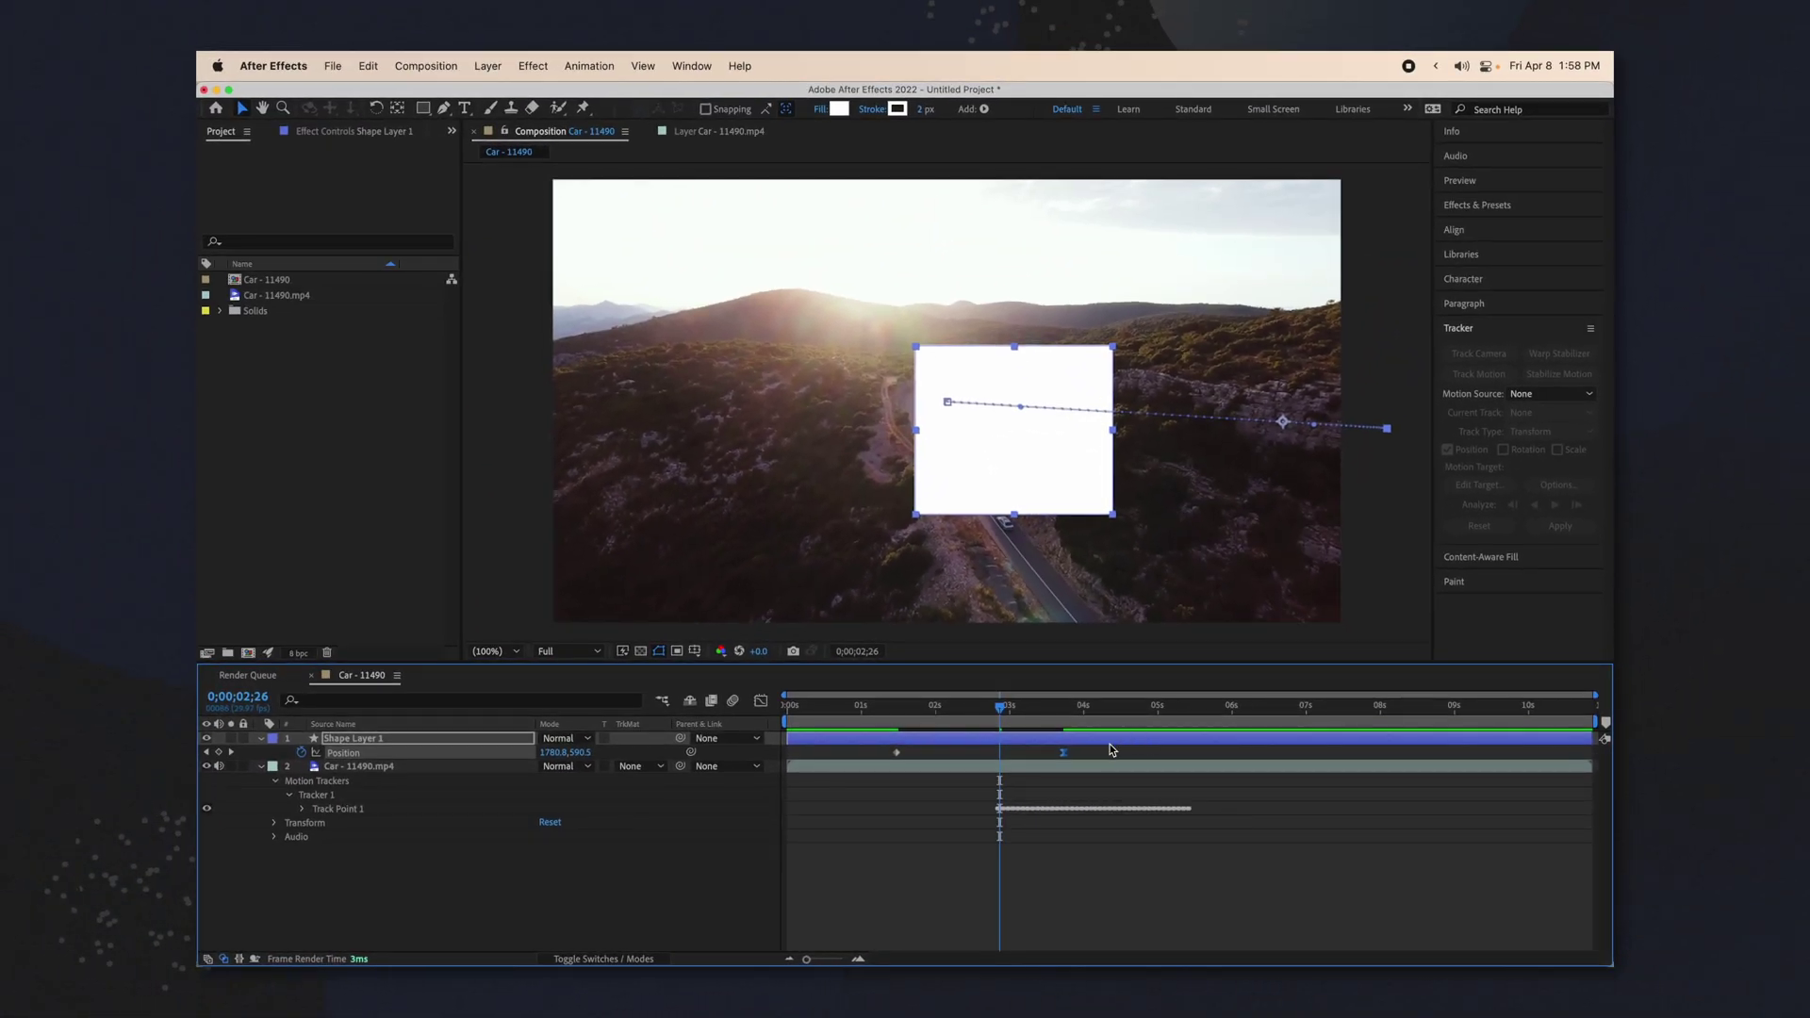
- At 0;00;02;11, drag the Position keyframes on the value graph to shift the box left to 1025.7,540.0
left_click_drag(1020, 715, 963, 715)
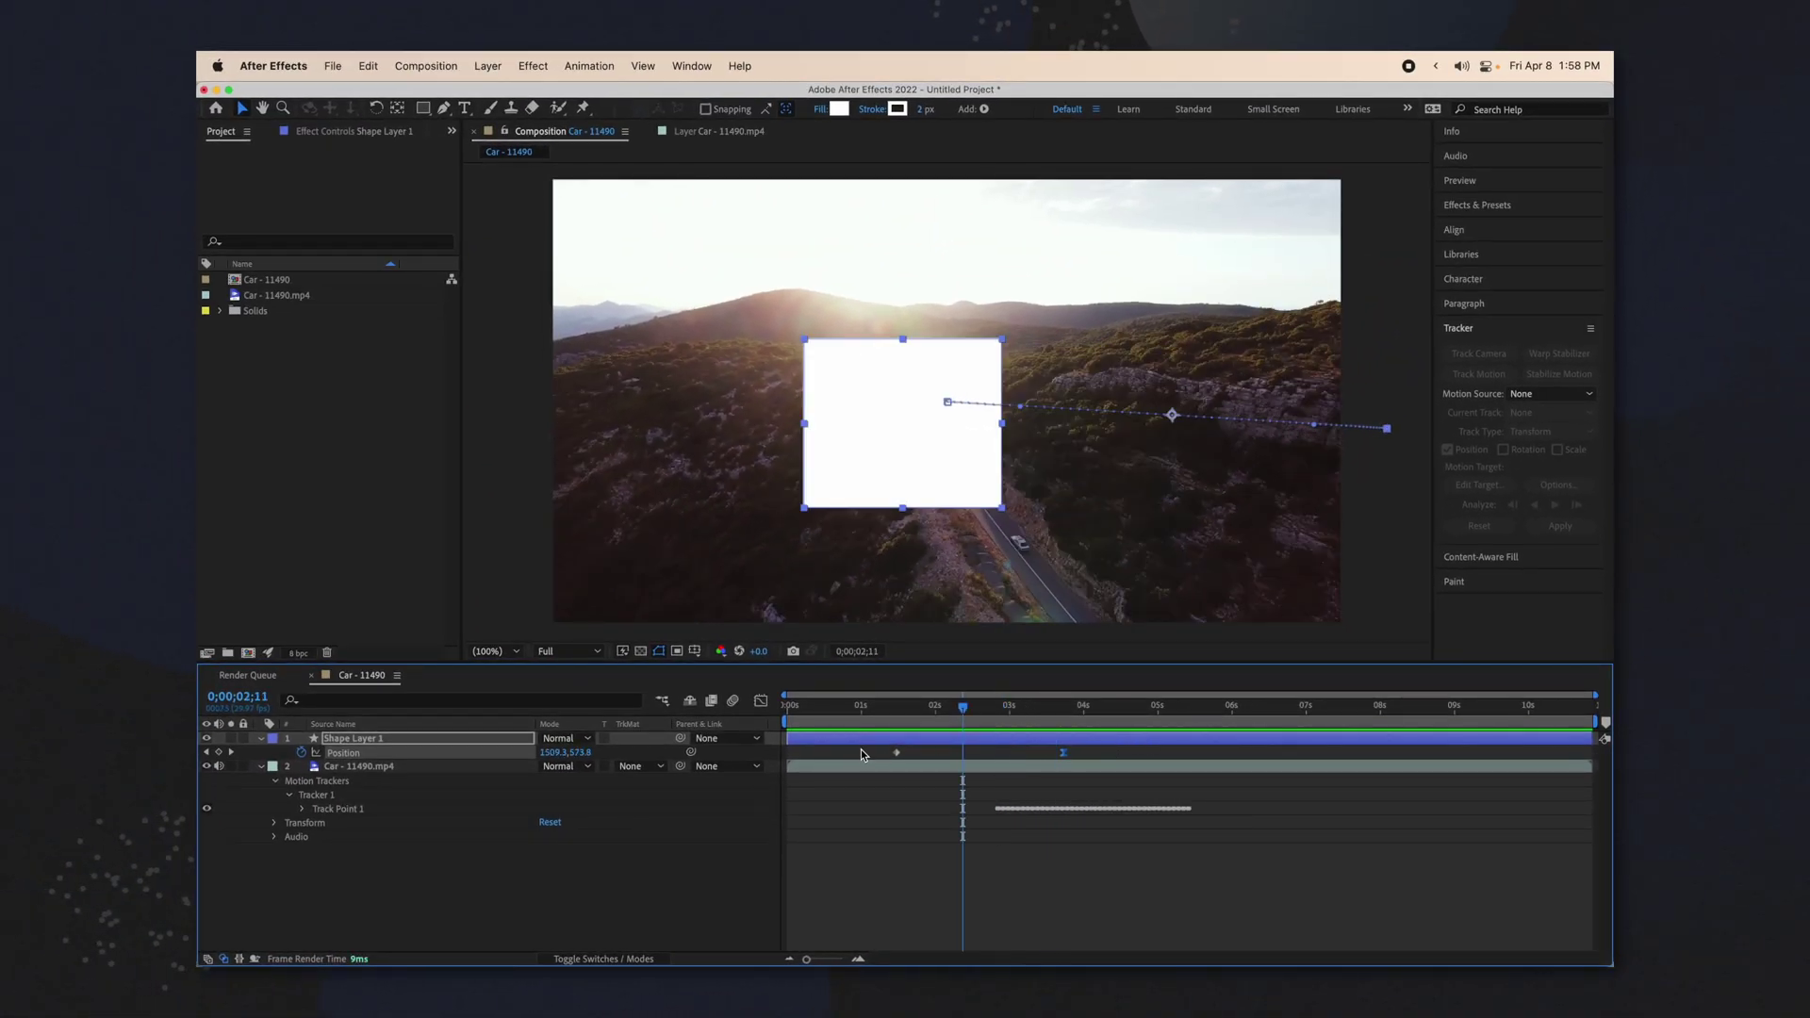
left_click(761, 702)
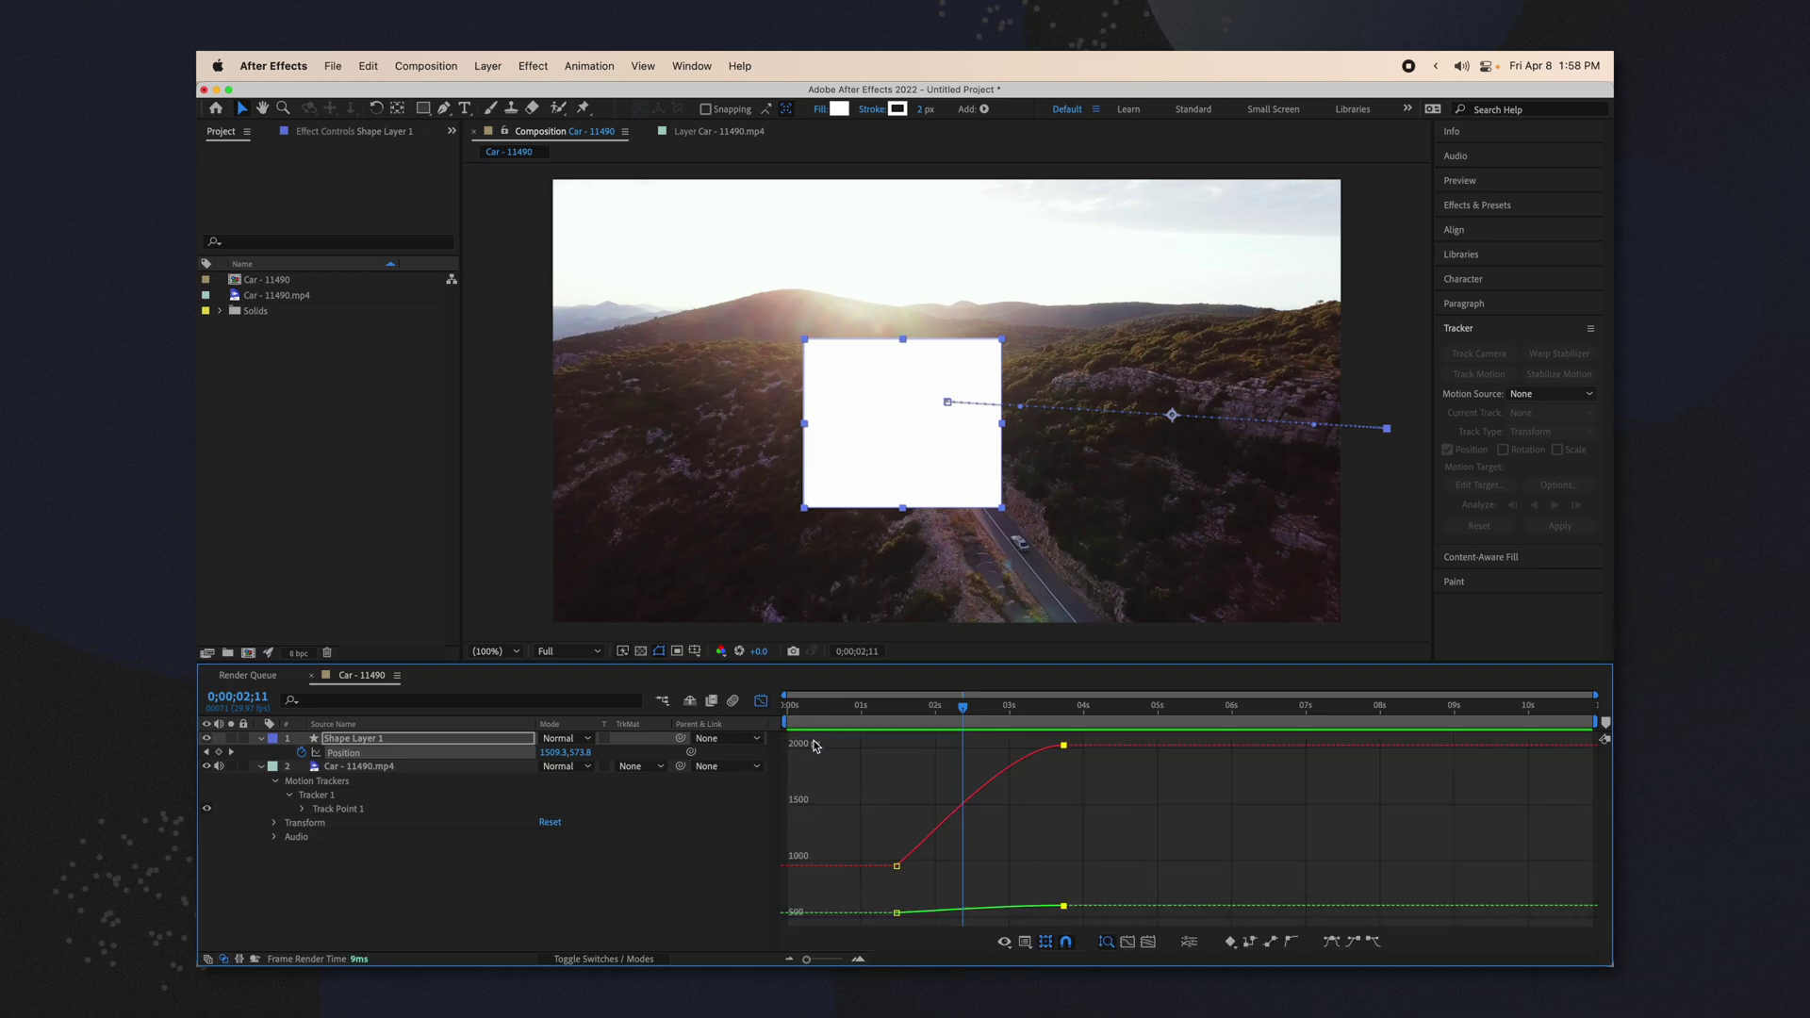
left_click(761, 701)
left_click(760, 702)
left_click_drag(895, 869, 901, 896)
left_click_drag(1063, 745, 1052, 802)
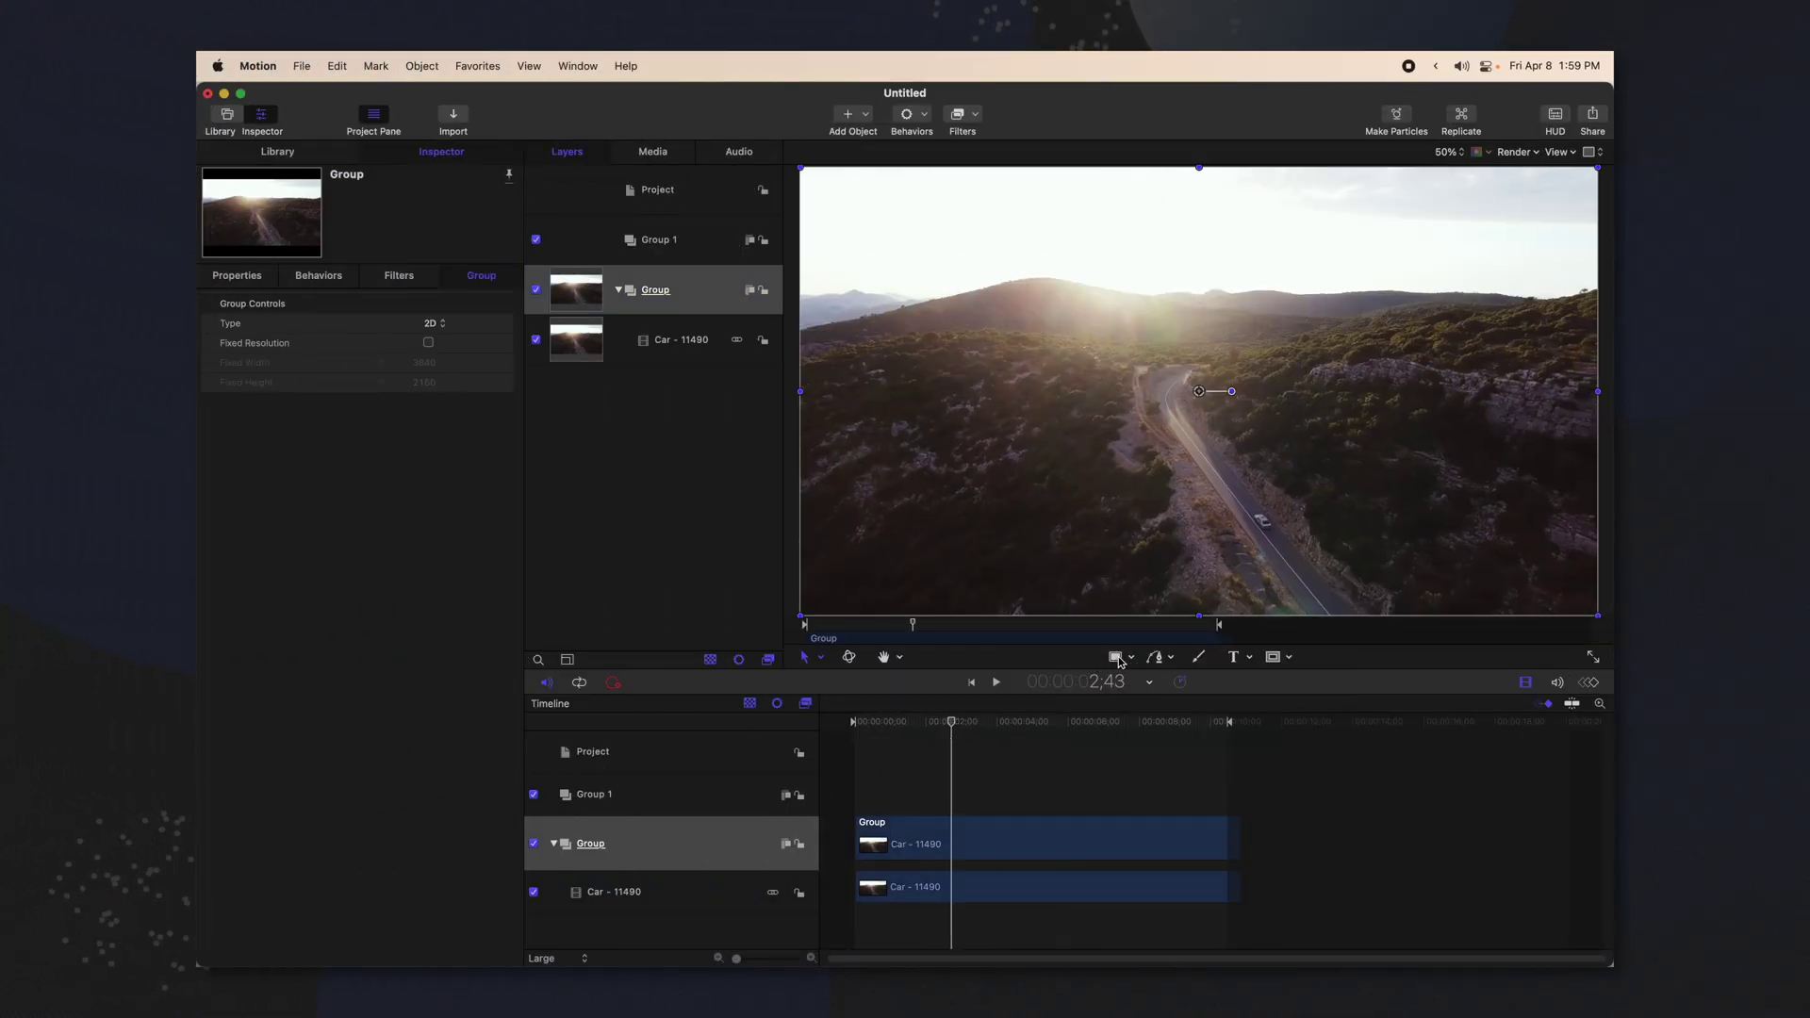
- Draw a red rectangle over the road footage with the Rectangle tool
left_click(1116, 657)
left_click_drag(952, 350, 1066, 457)
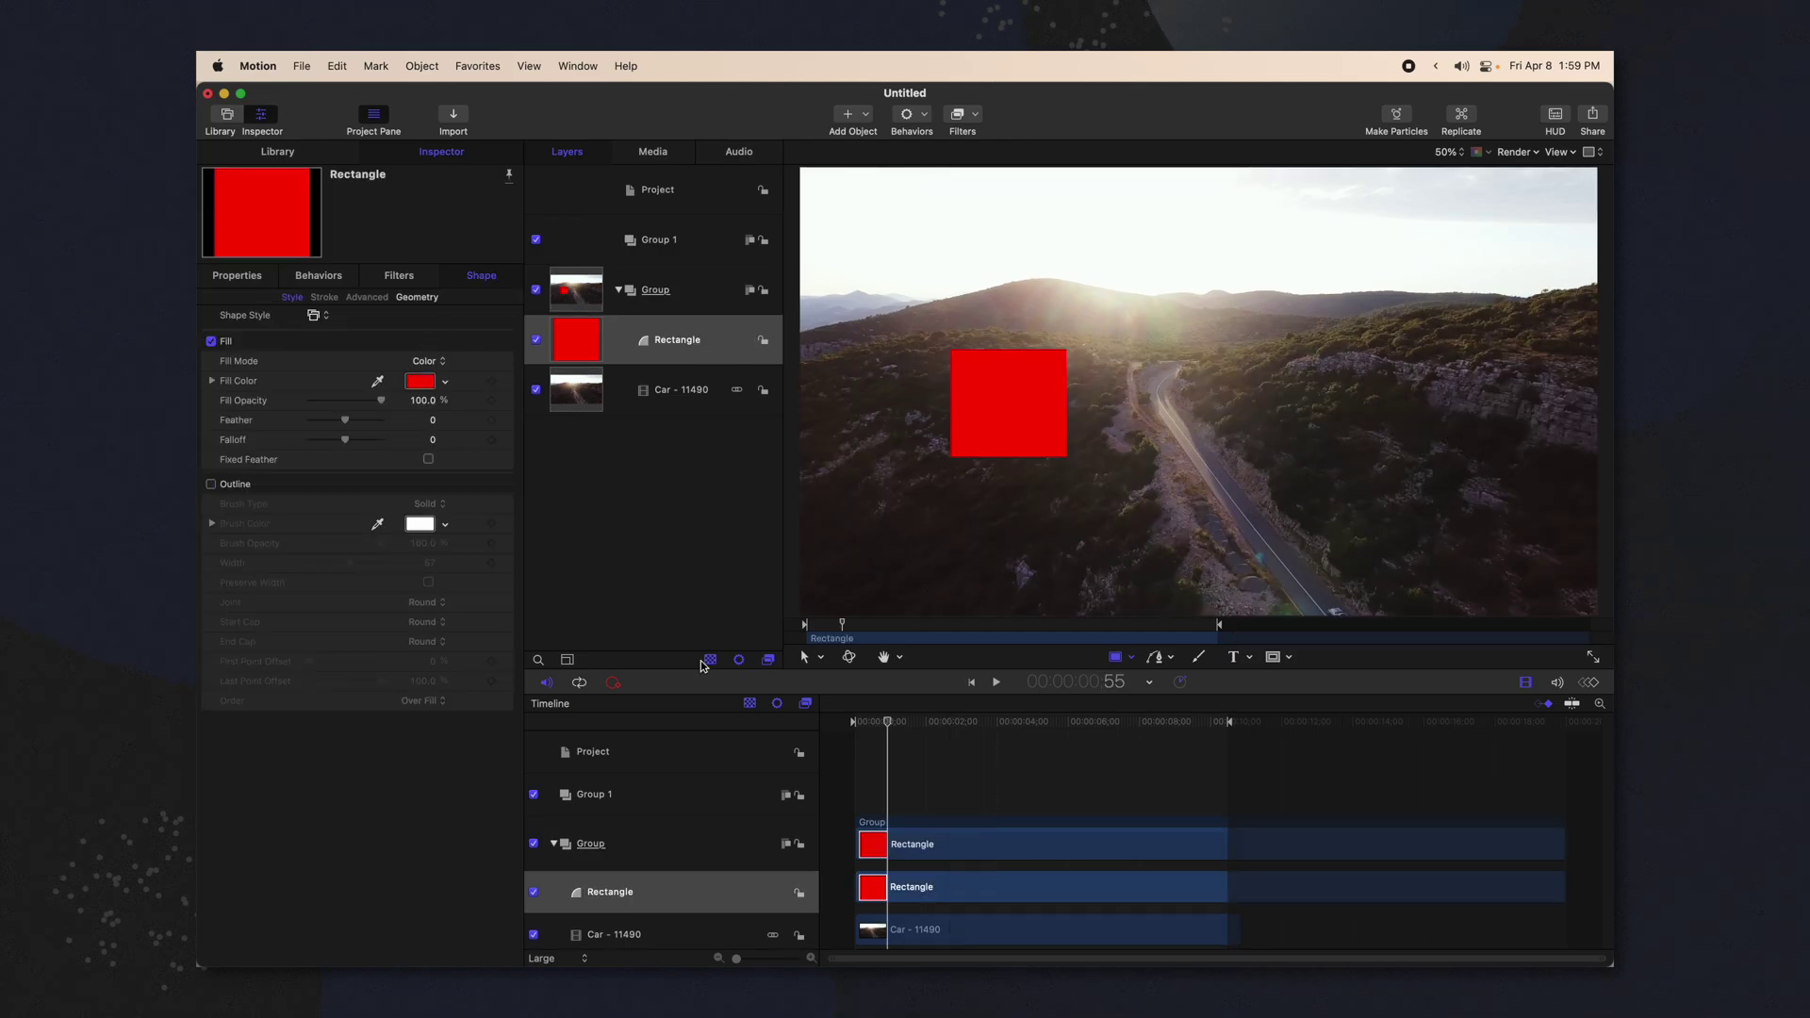
left_click(233, 275)
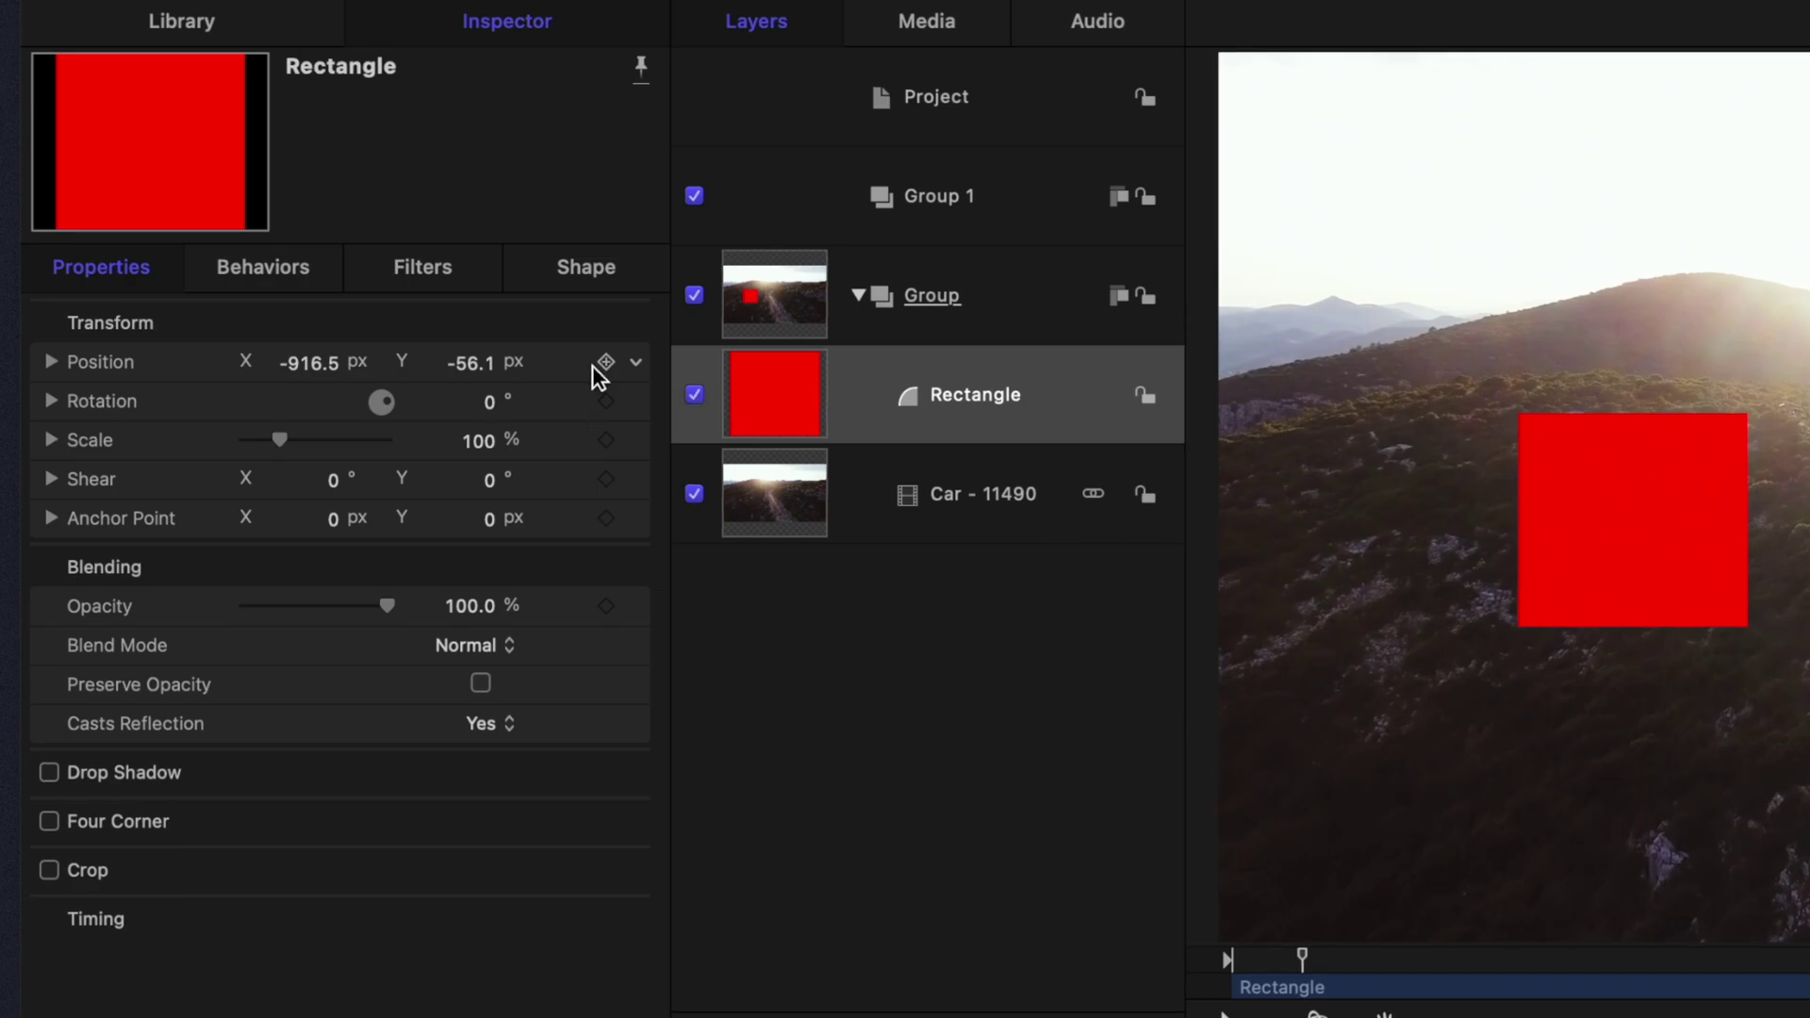
- Keyframe the rectangle's Position at -916.5, -56.1, then drag it right later in time and preview the slide
left_click(602, 363)
key("space")
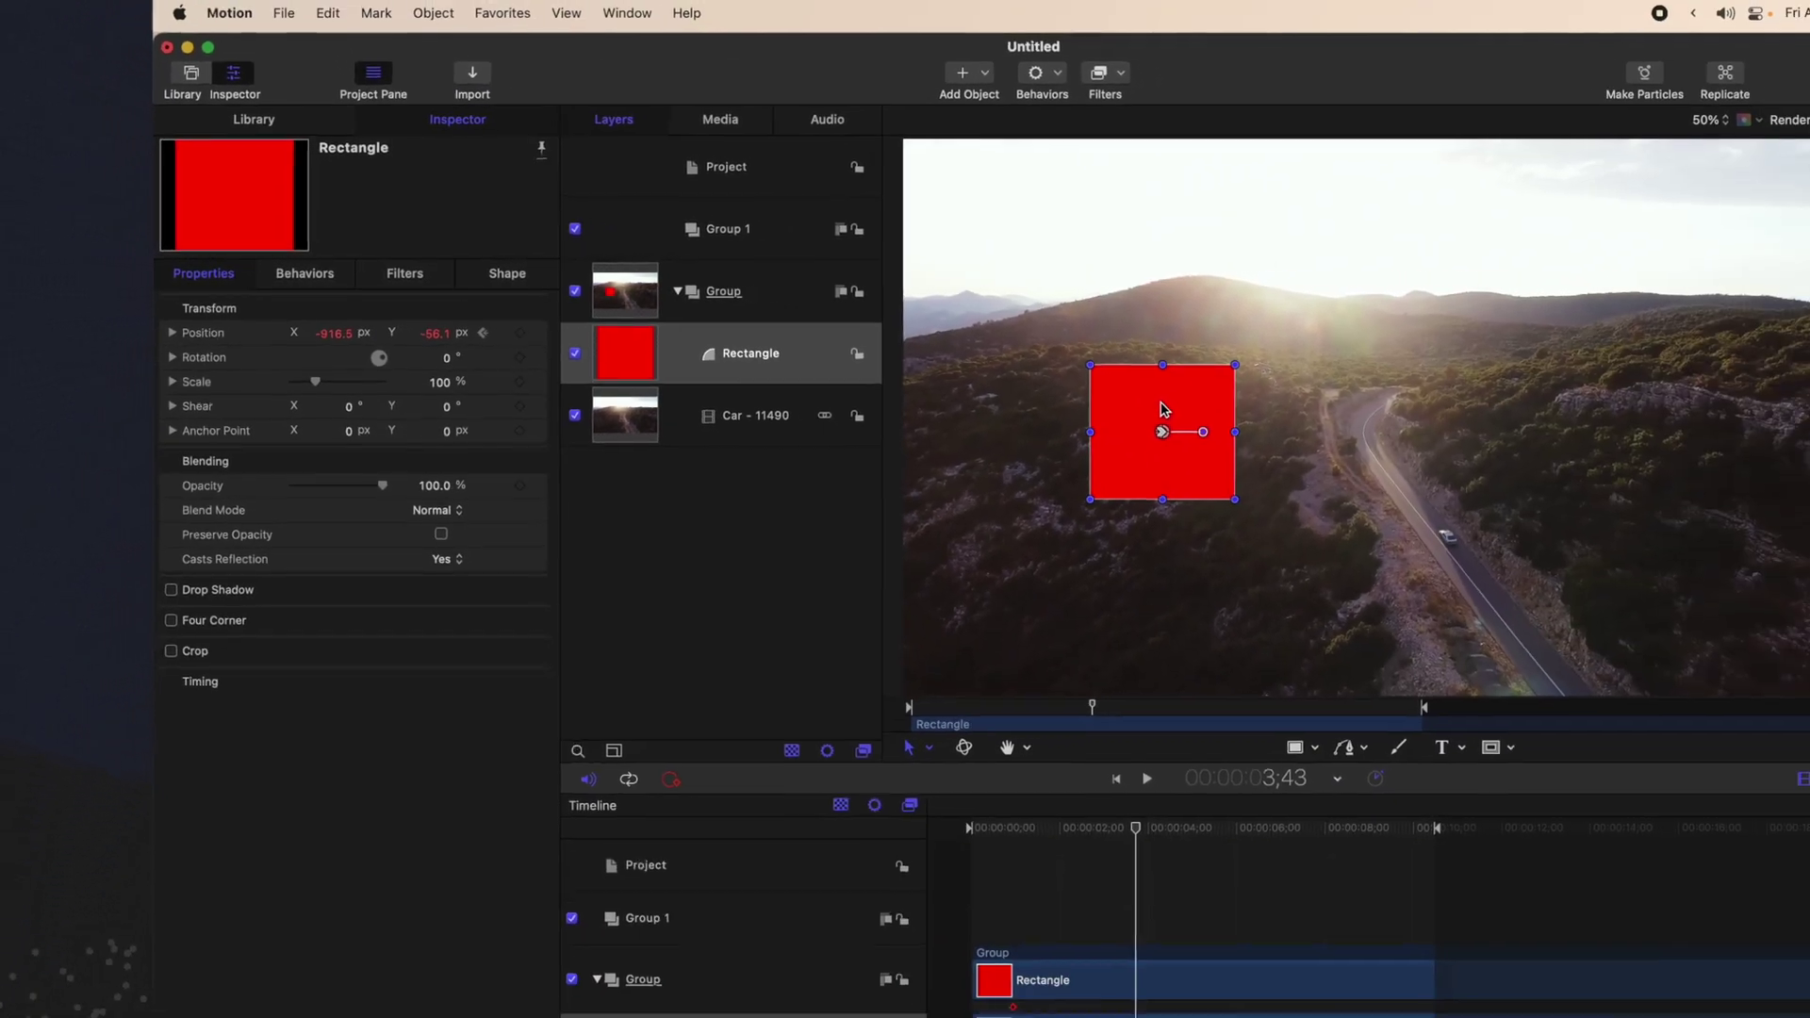
left_click_drag(1651, 472, 1806, 474)
left_click_drag(987, 722, 908, 724)
key("space")
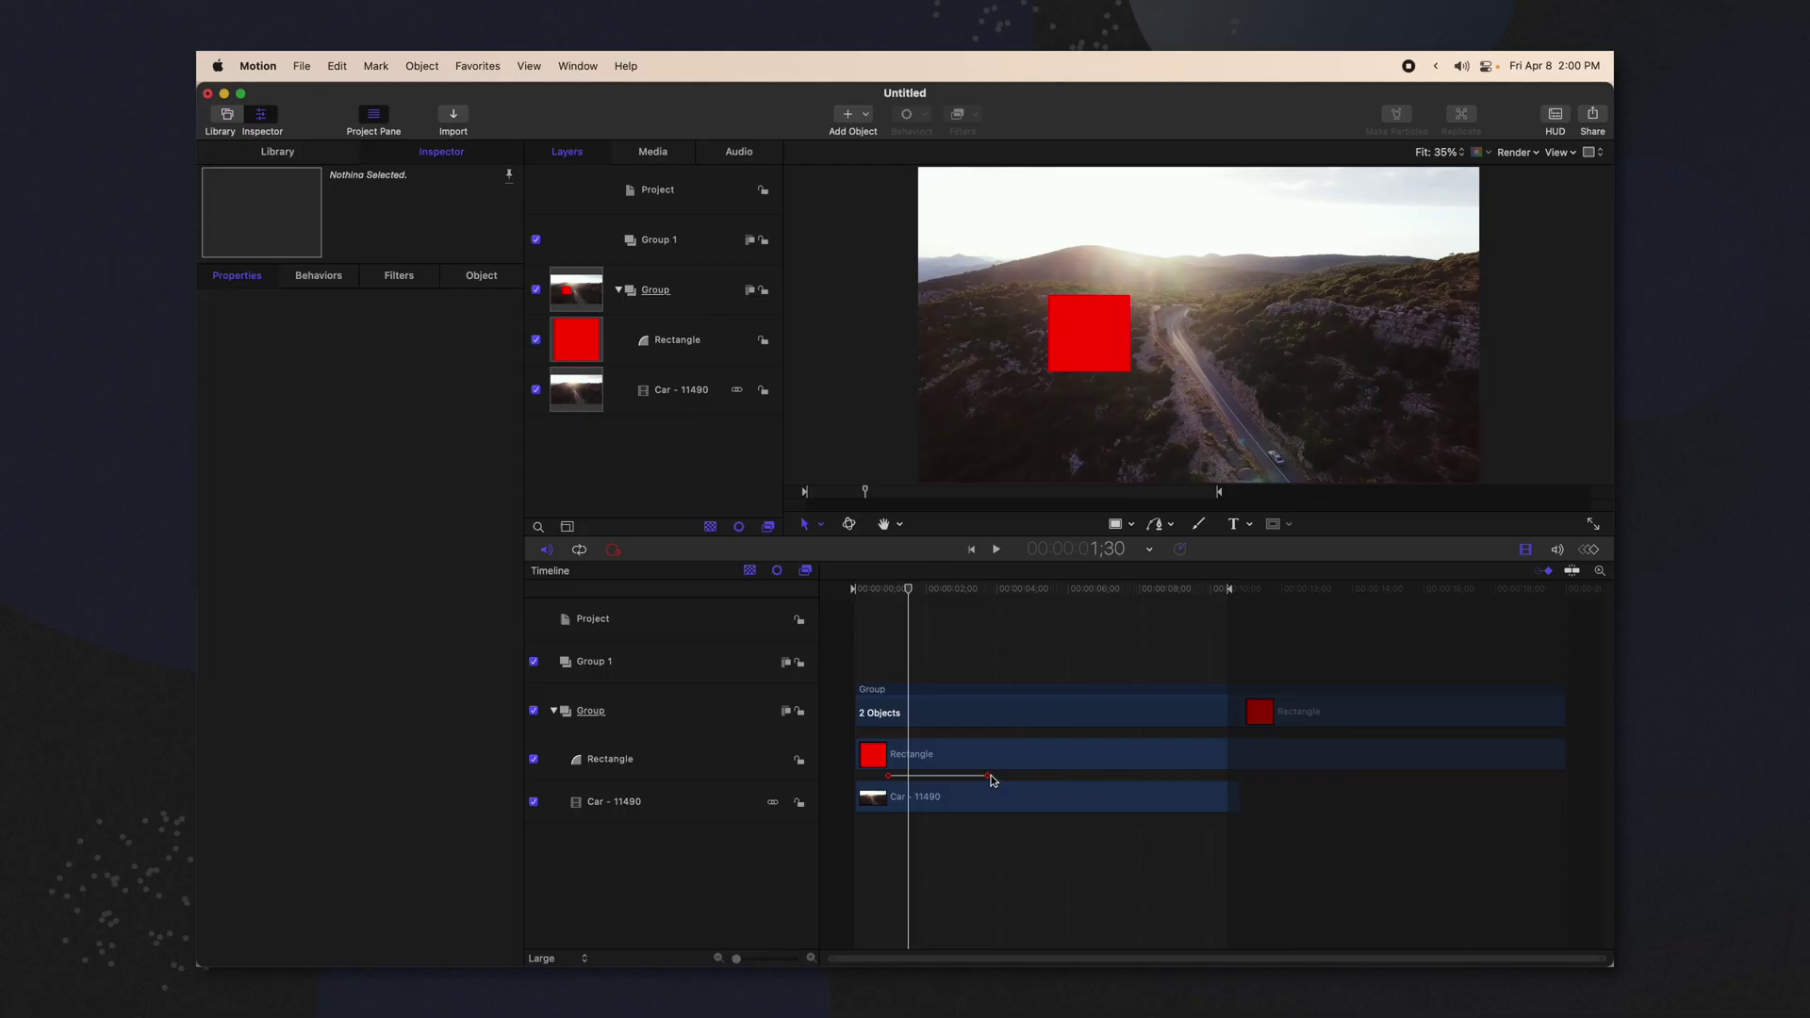
- Show the rectangle's Position keyframes in the Keyframe Editor and select the end keyframe
right_click(990, 779)
left_click(1007, 850)
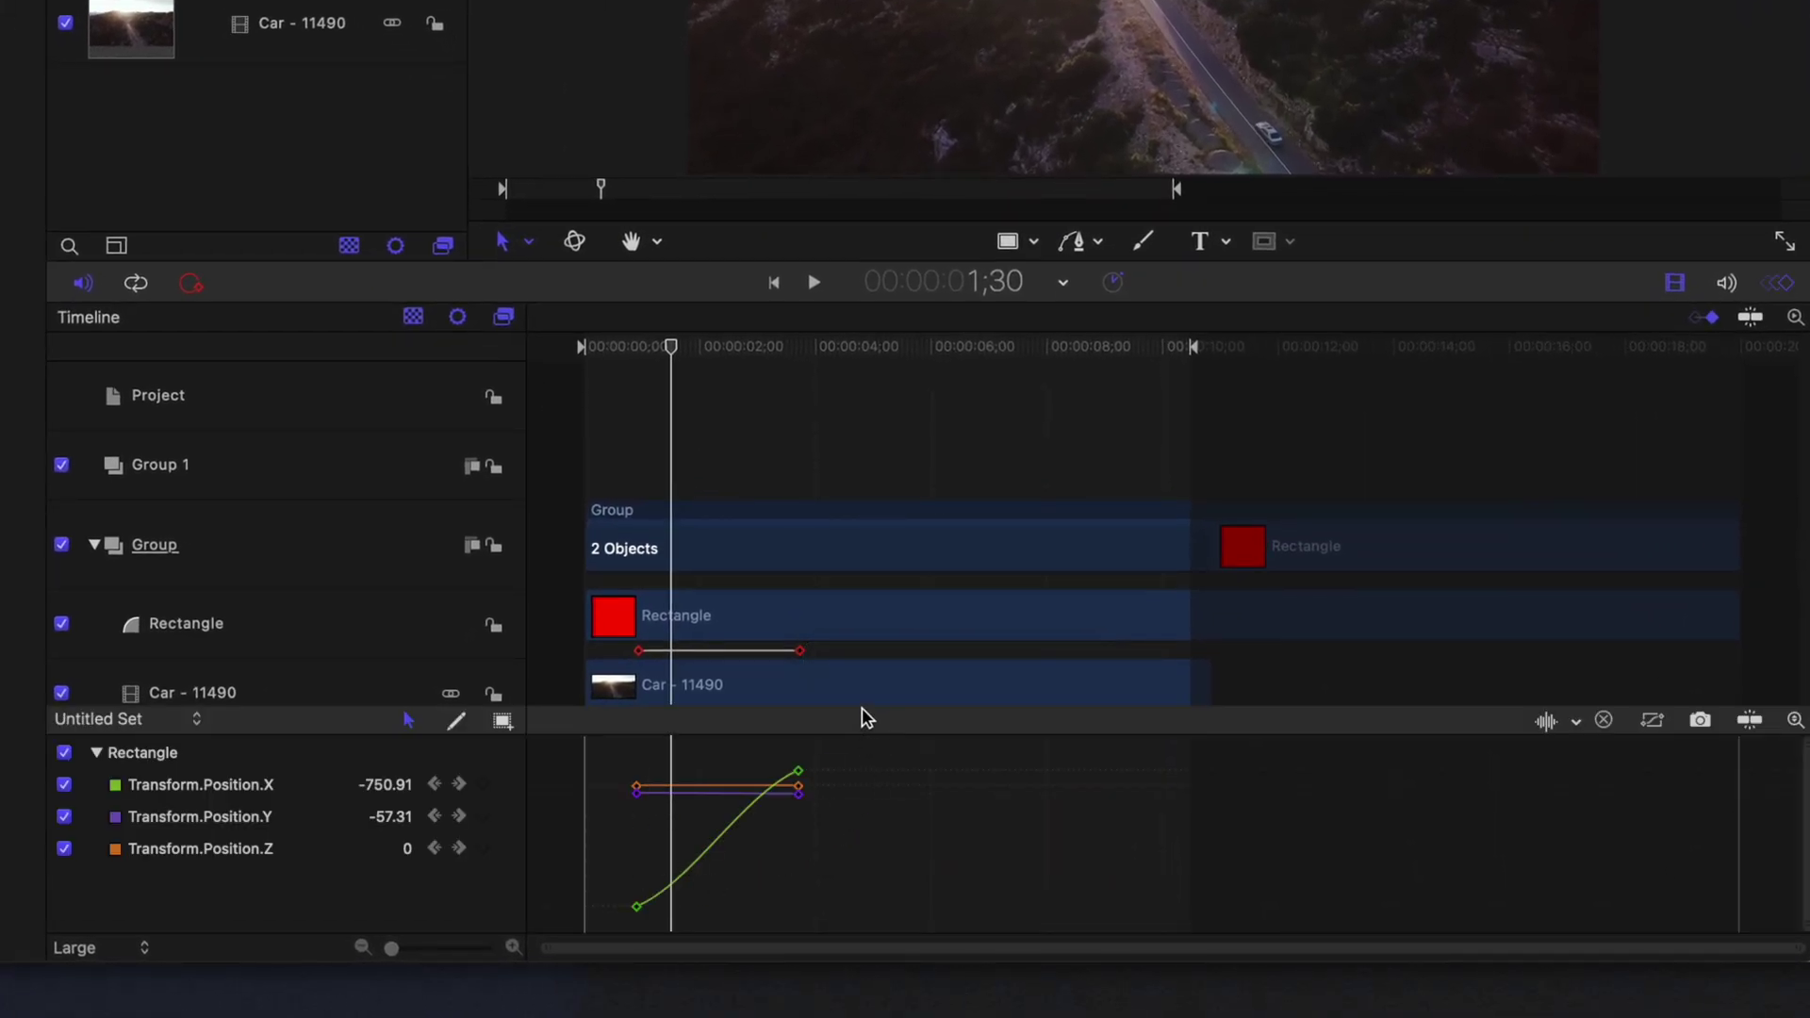
left_click_drag(801, 642, 687, 659)
key("super+z")
left_click(799, 698)
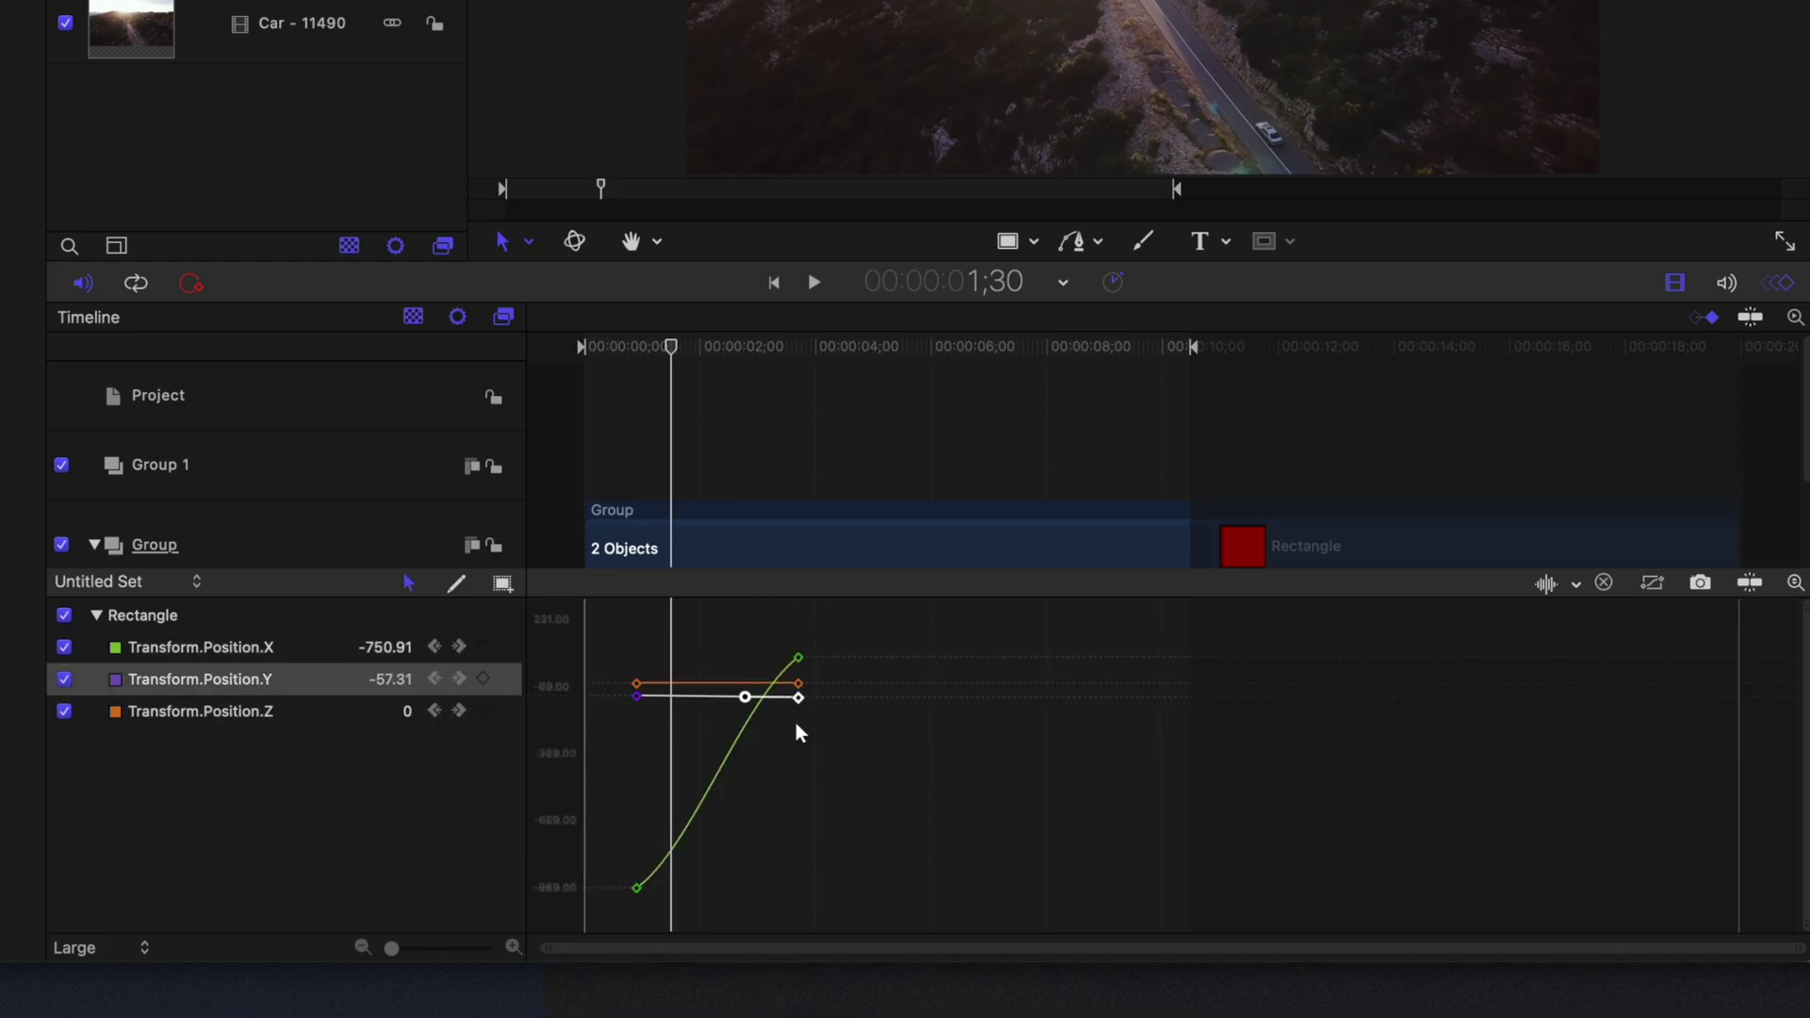
- Give the Position.X keyframe Bezier interpolation and bend its handle into a smooth ease
right_click(799, 658)
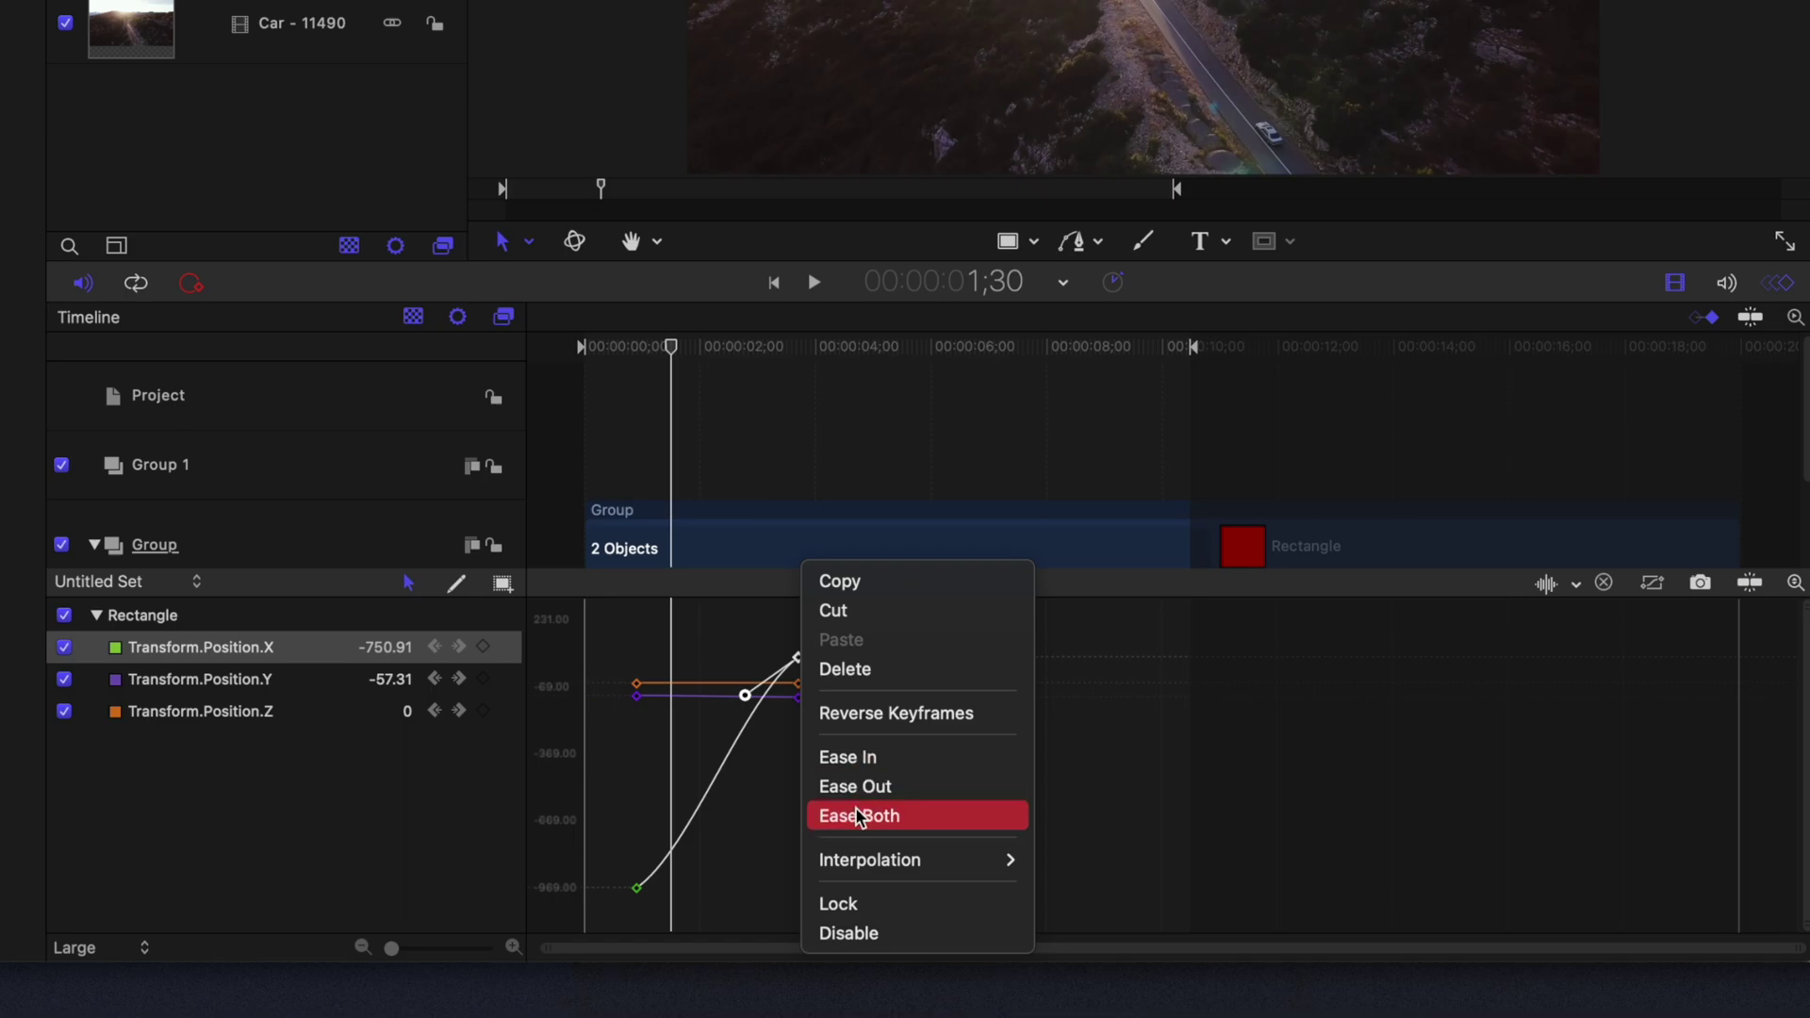
mouse_move(861, 858)
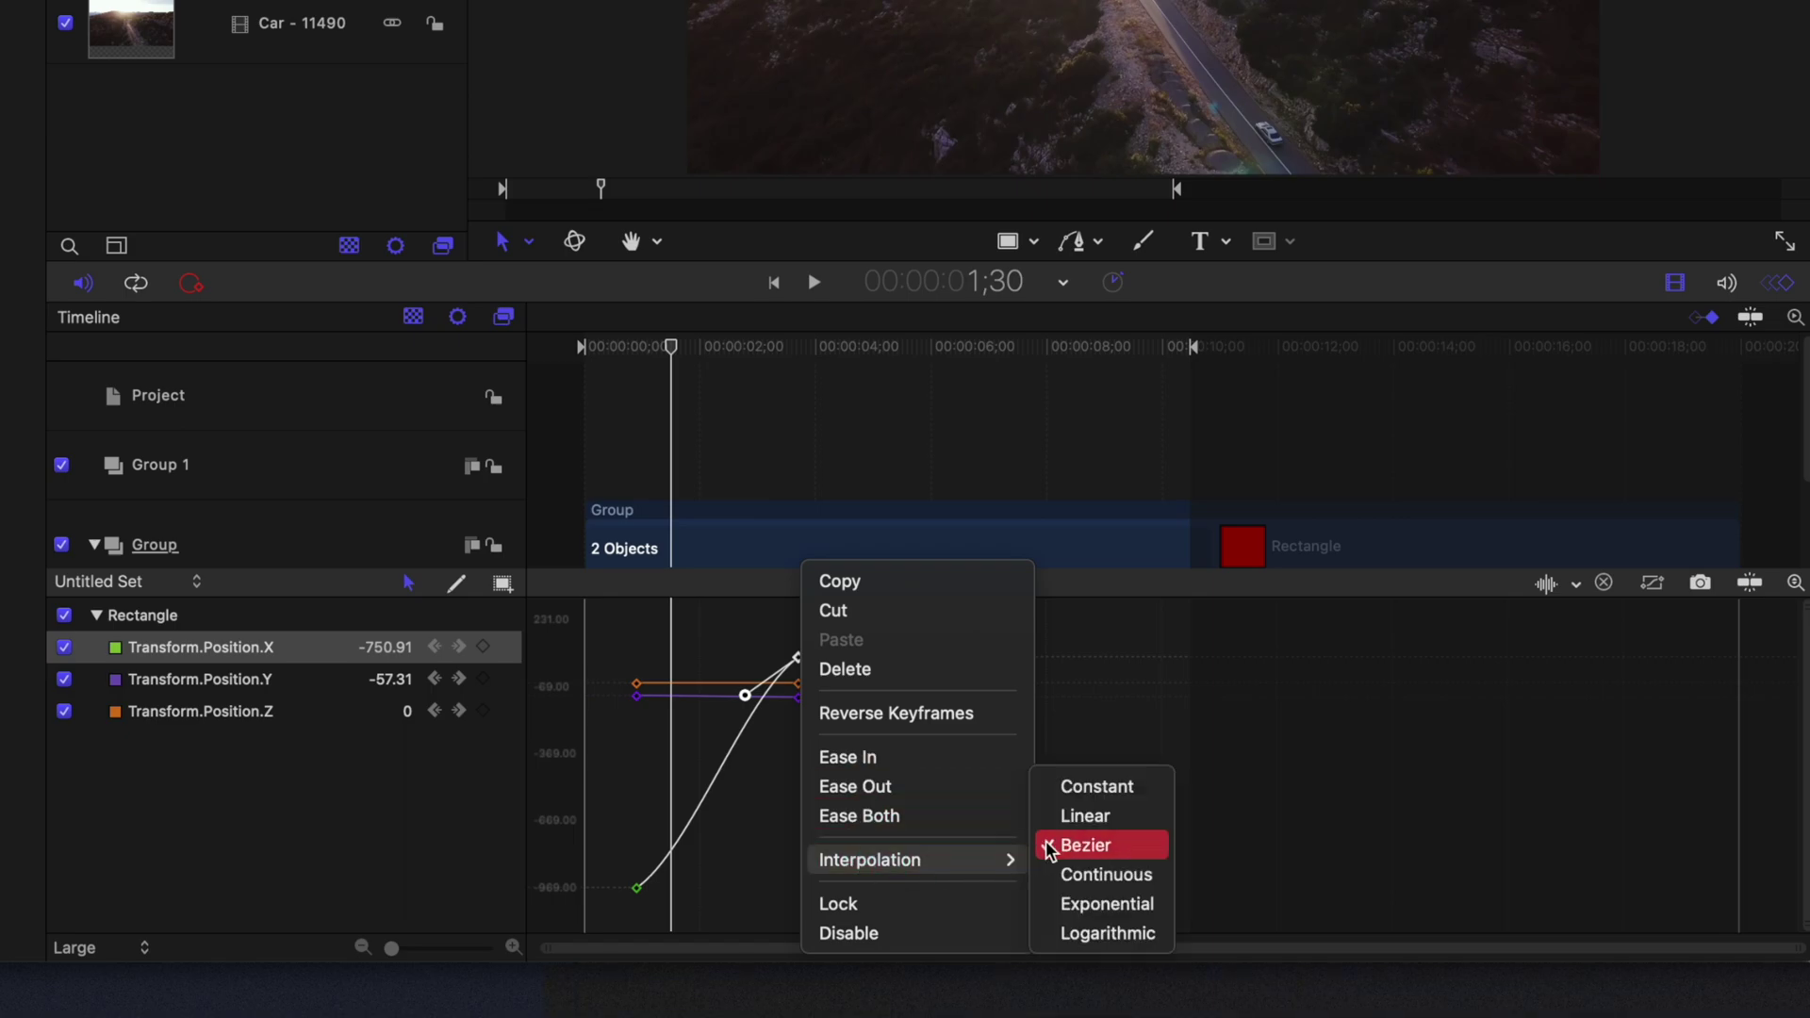
left_click(1078, 854)
left_click_drag(745, 699, 675, 657)
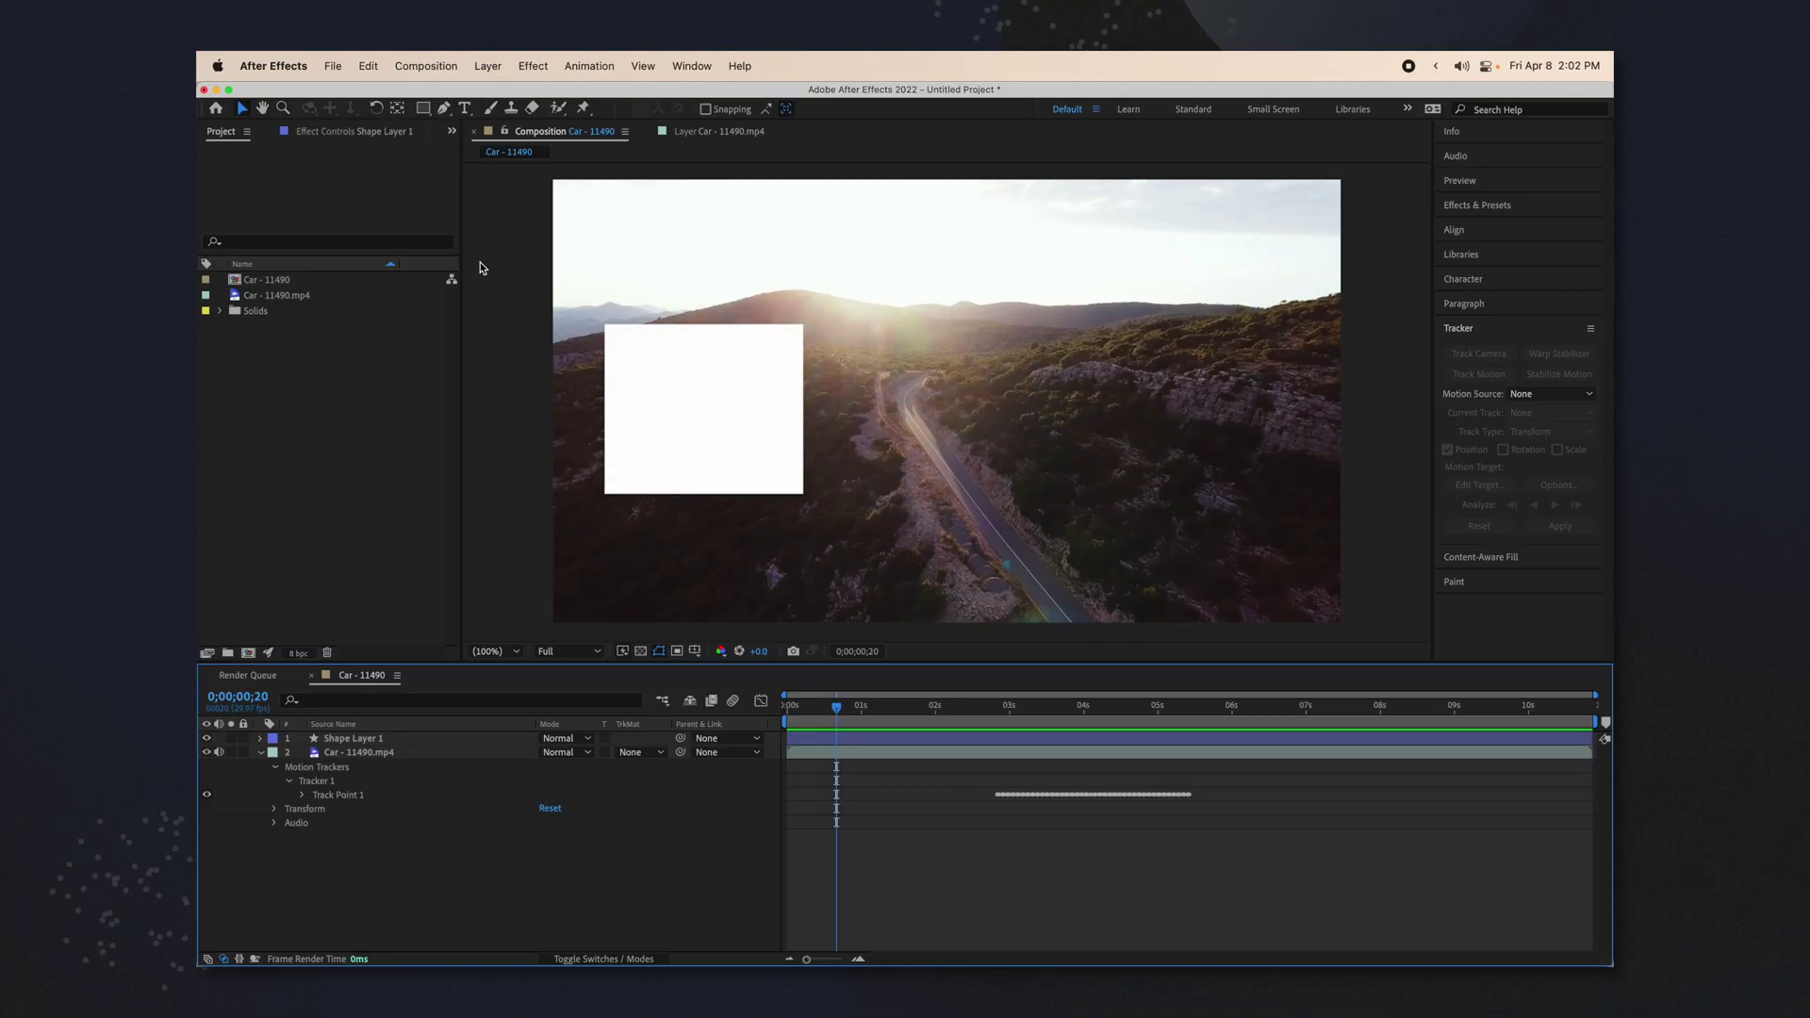
- Add Adjustment Layer 1 with a Curves effect and bend it into a contrasty S-curve
left_click(486, 67)
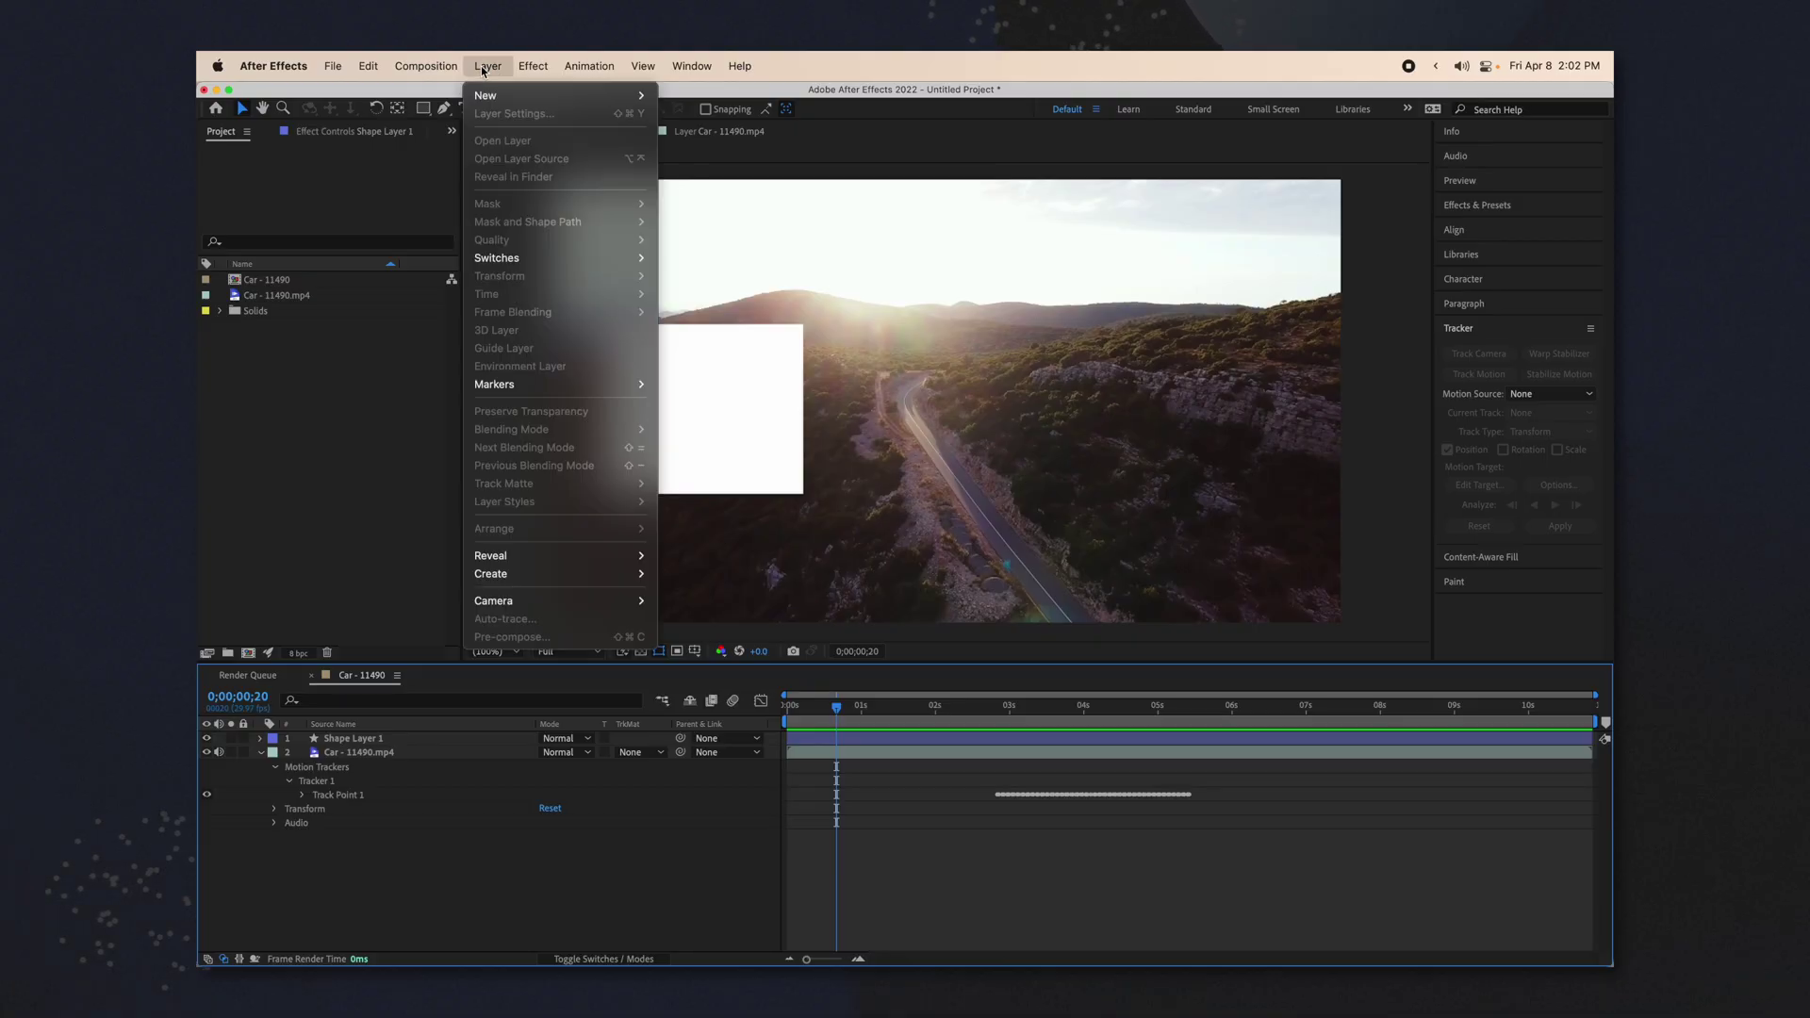
mouse_move(492, 102)
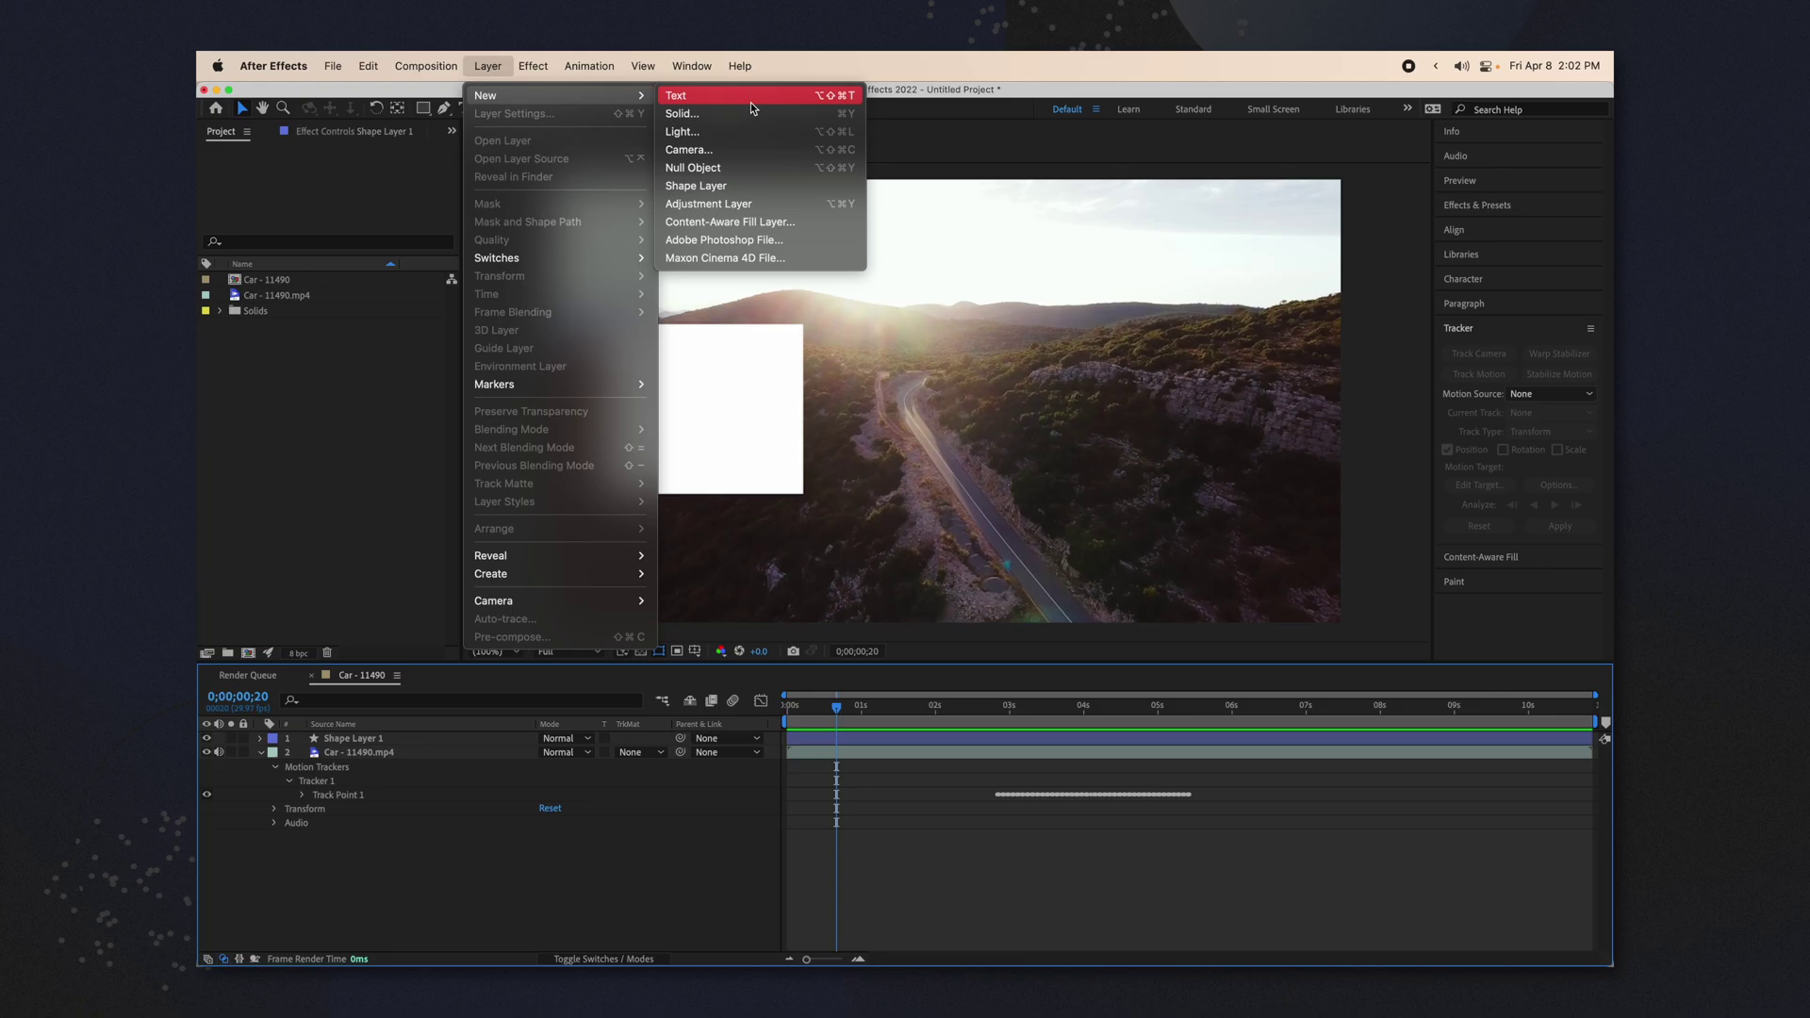
left_click(741, 205)
left_click(1477, 205)
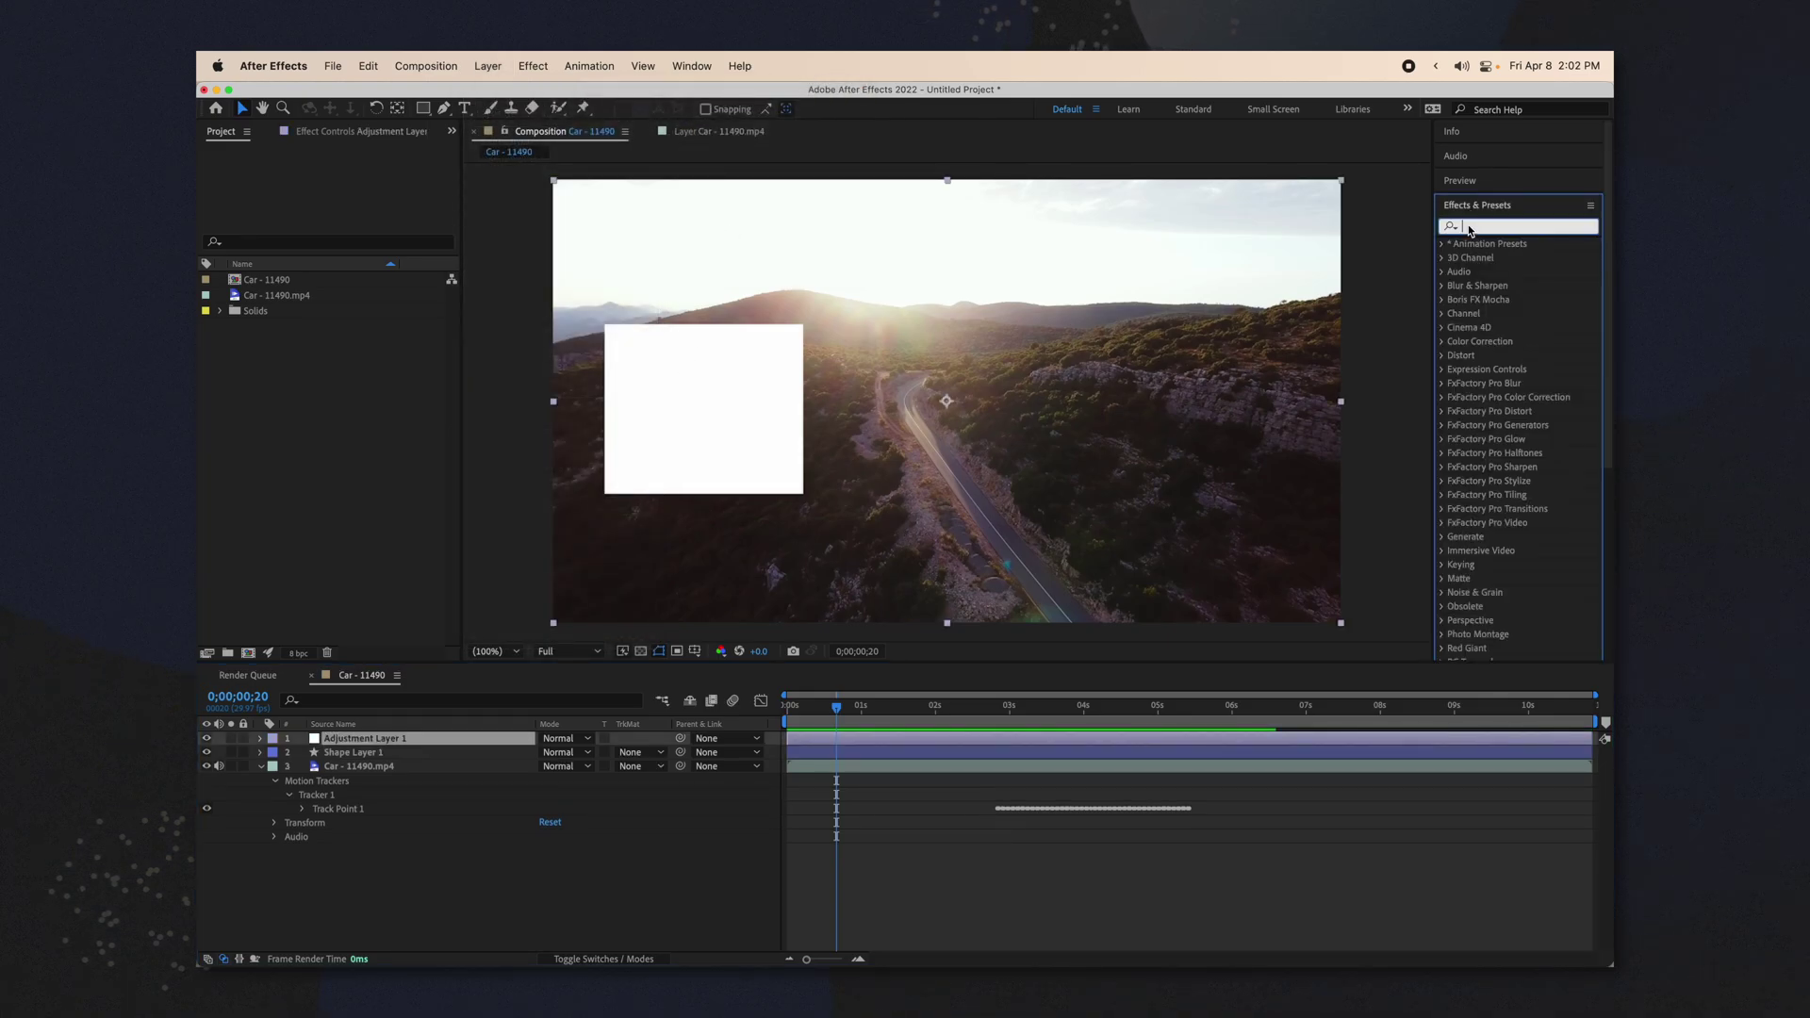
type("curves")
left_click_drag(518, 650, 366, 744)
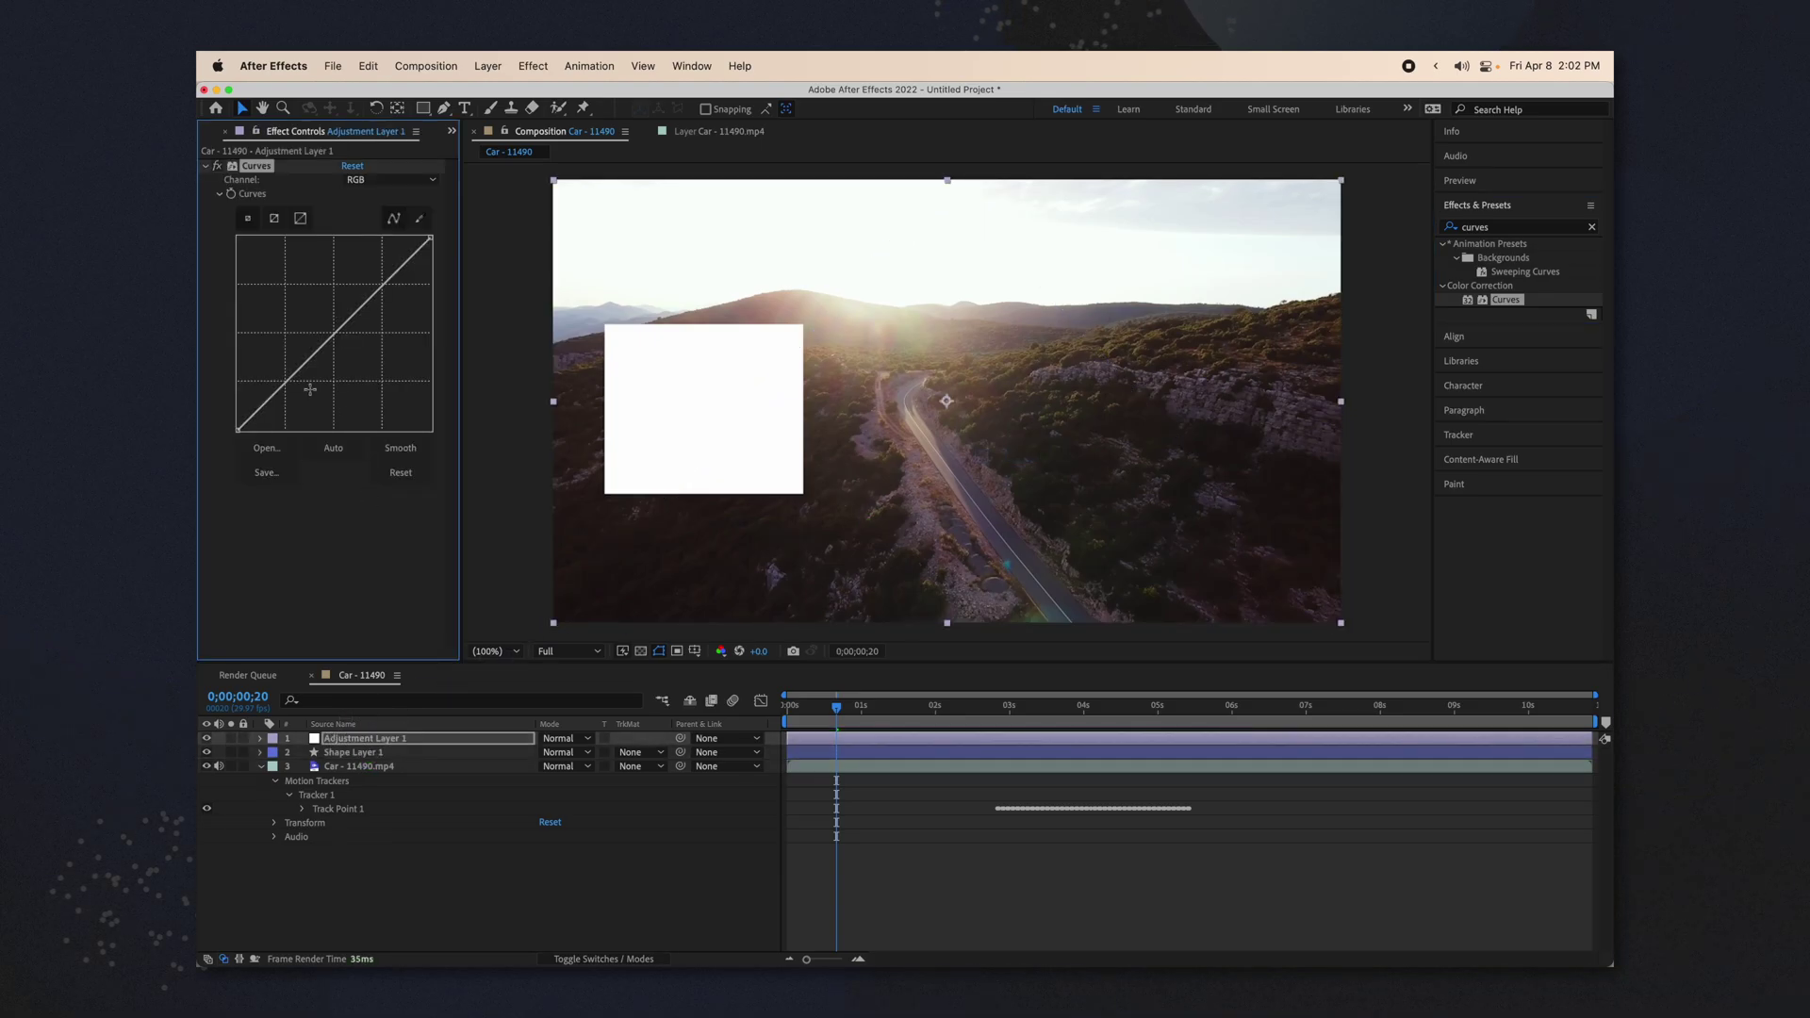
mouse_move(280, 385)
left_mouse_down()
mouse_move(307, 415)
mouse_move(308, 391)
left_mouse_up()
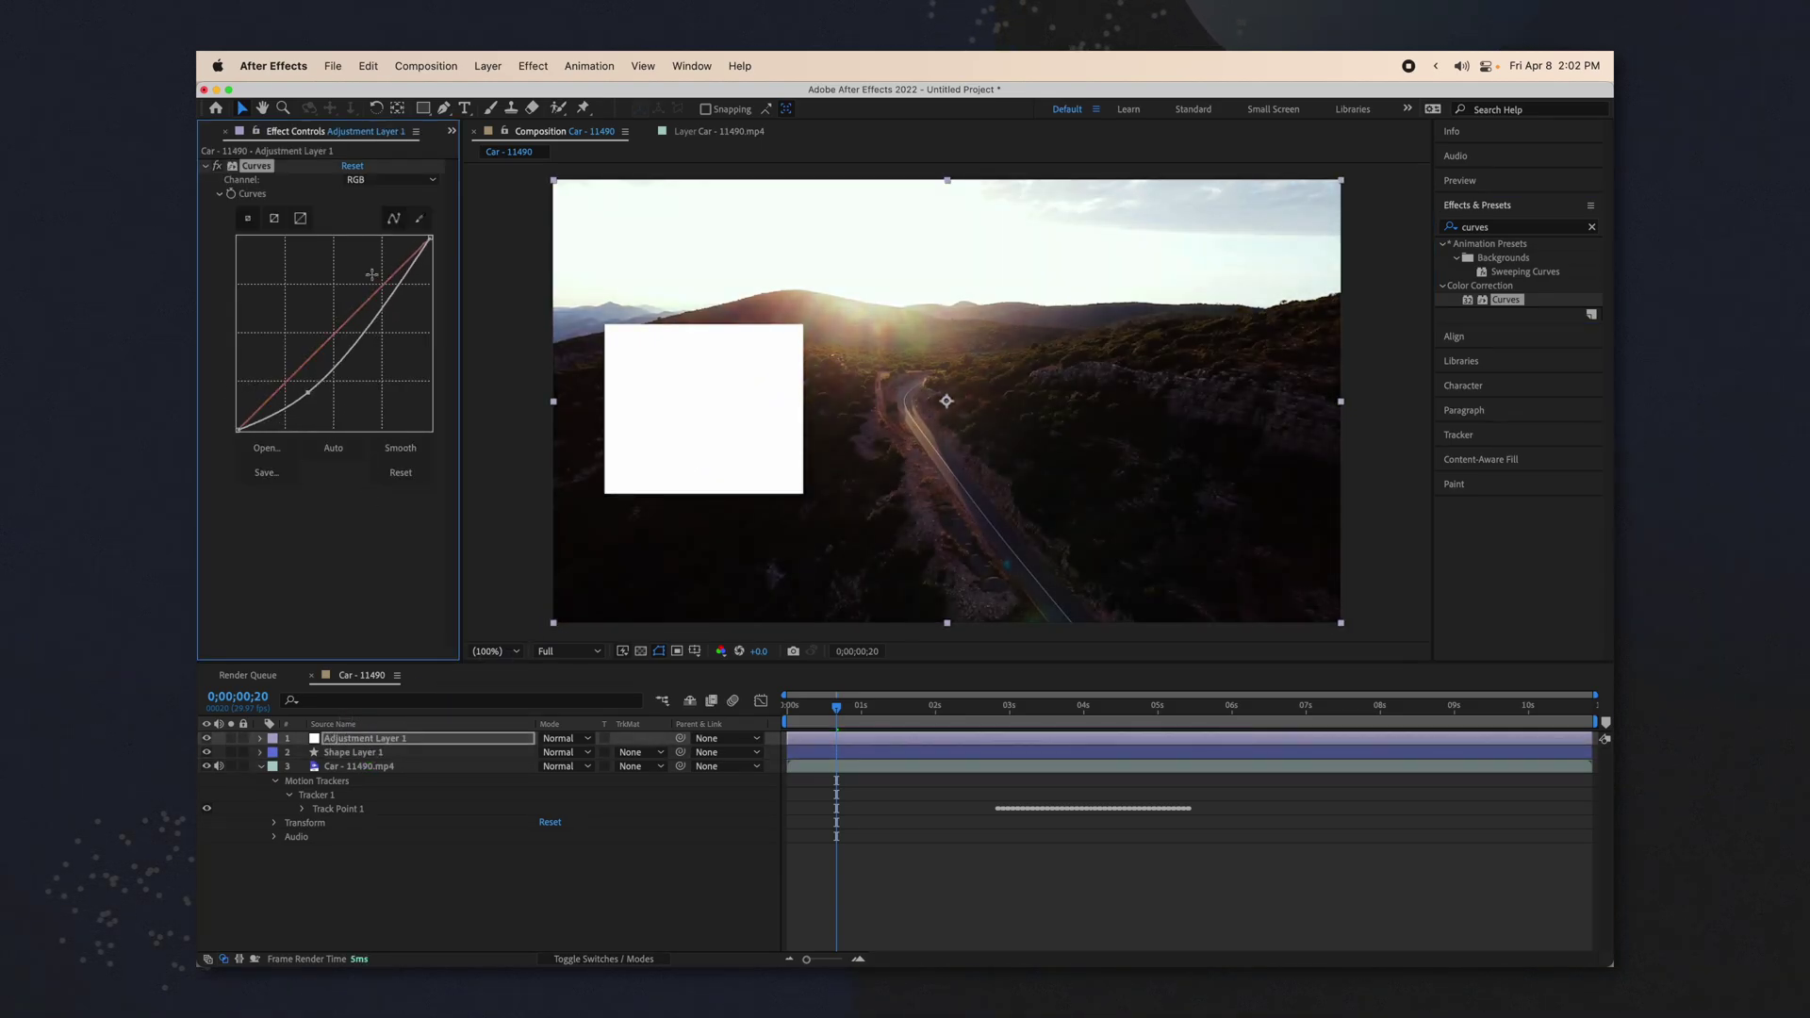
left_click_drag(397, 290, 315, 285)
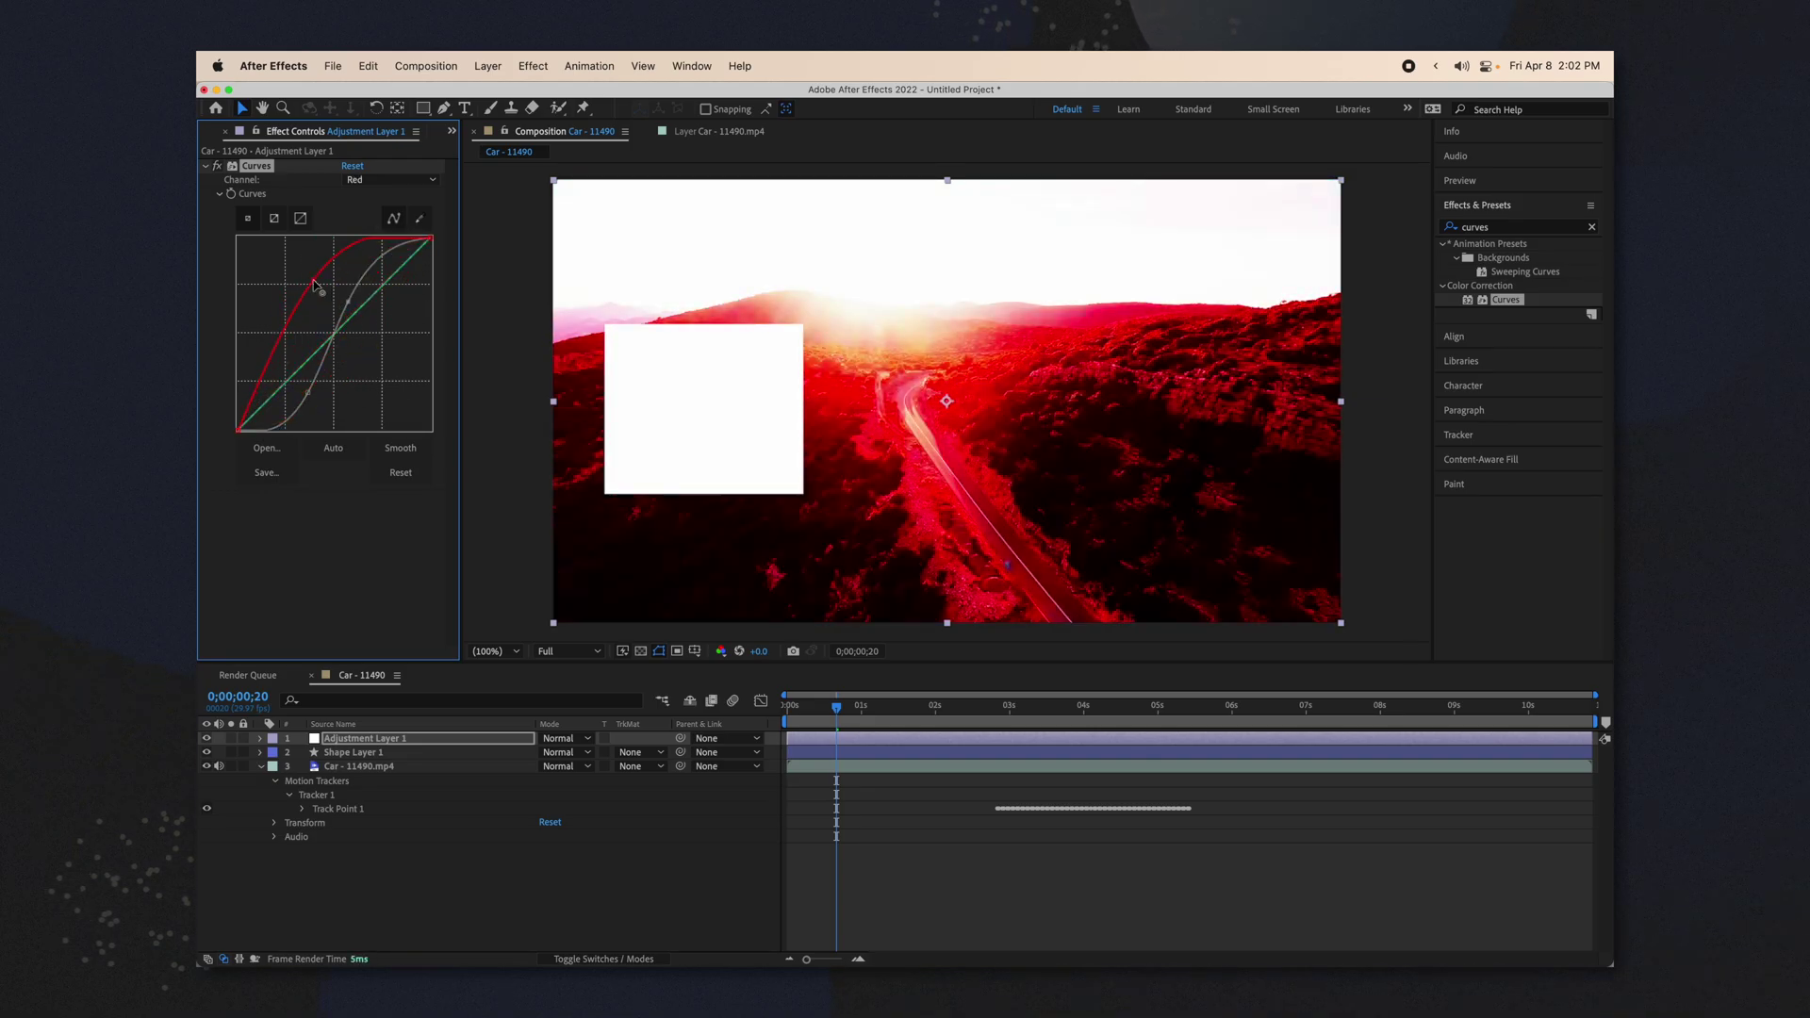
- Change Shape Layer 1's fill to grey 8C8C8C and push the Curves to tint the footage red
left_click(396, 754)
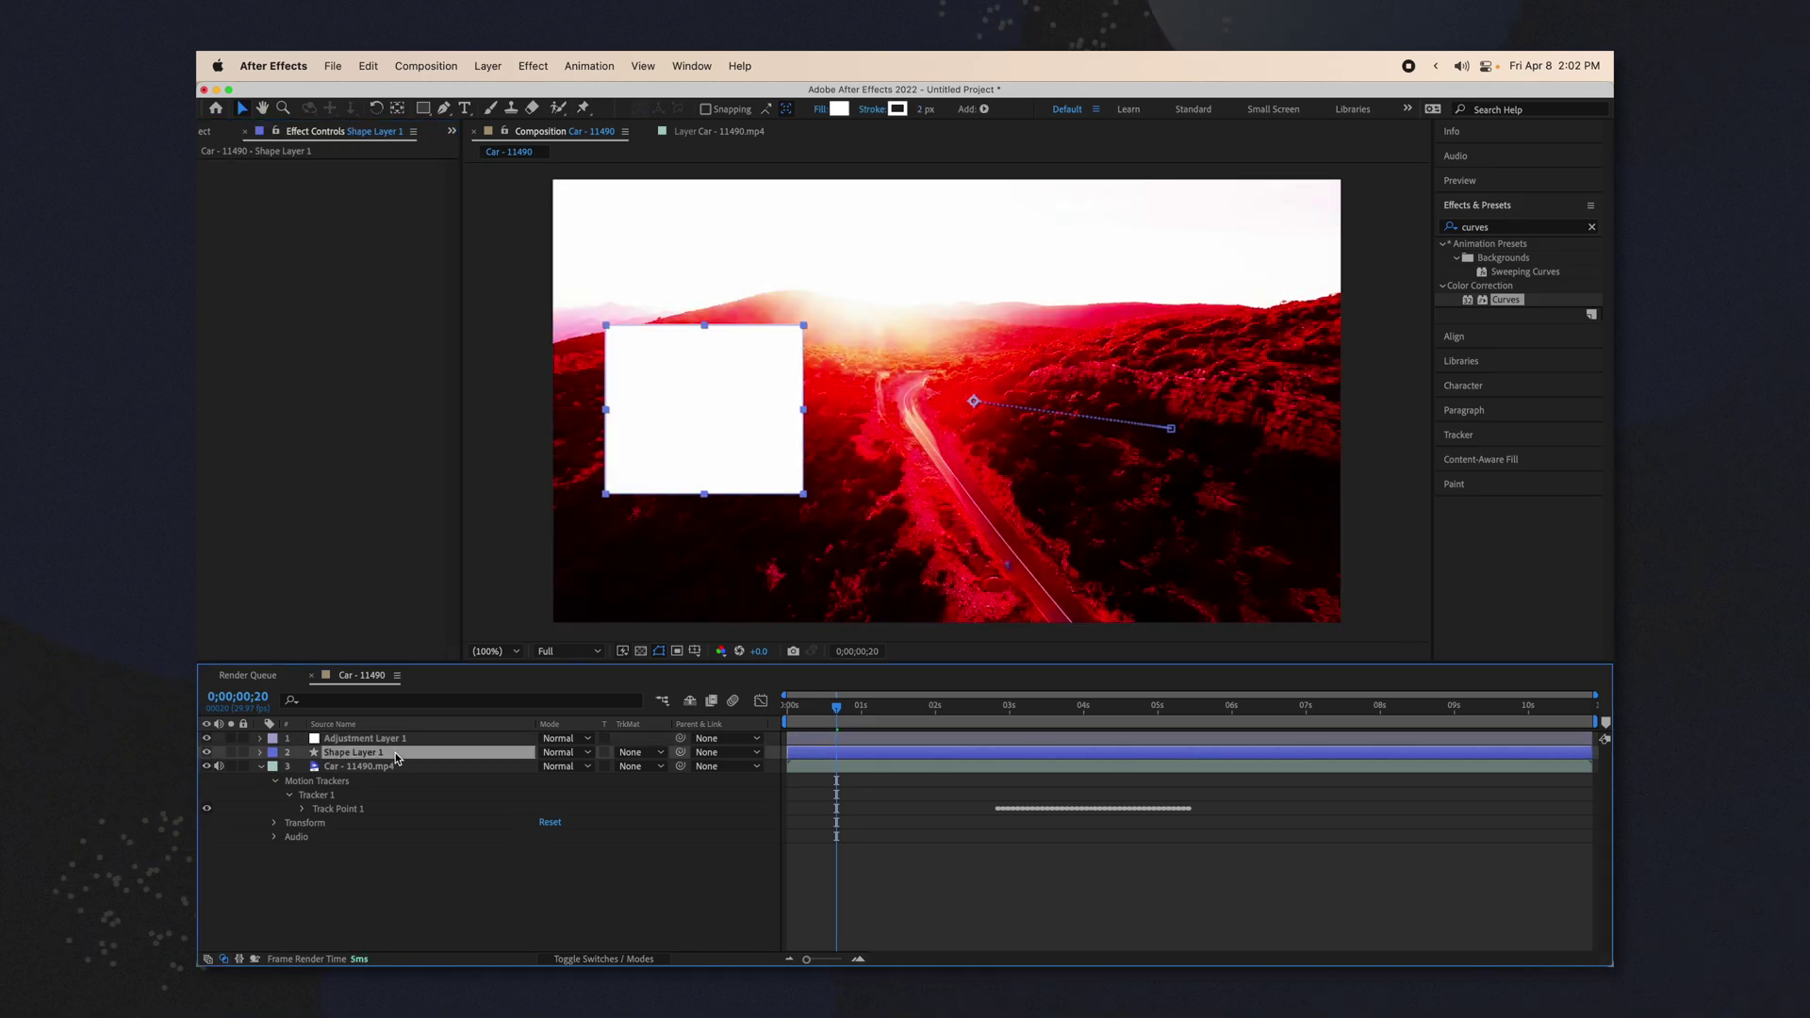
left_click(842, 108)
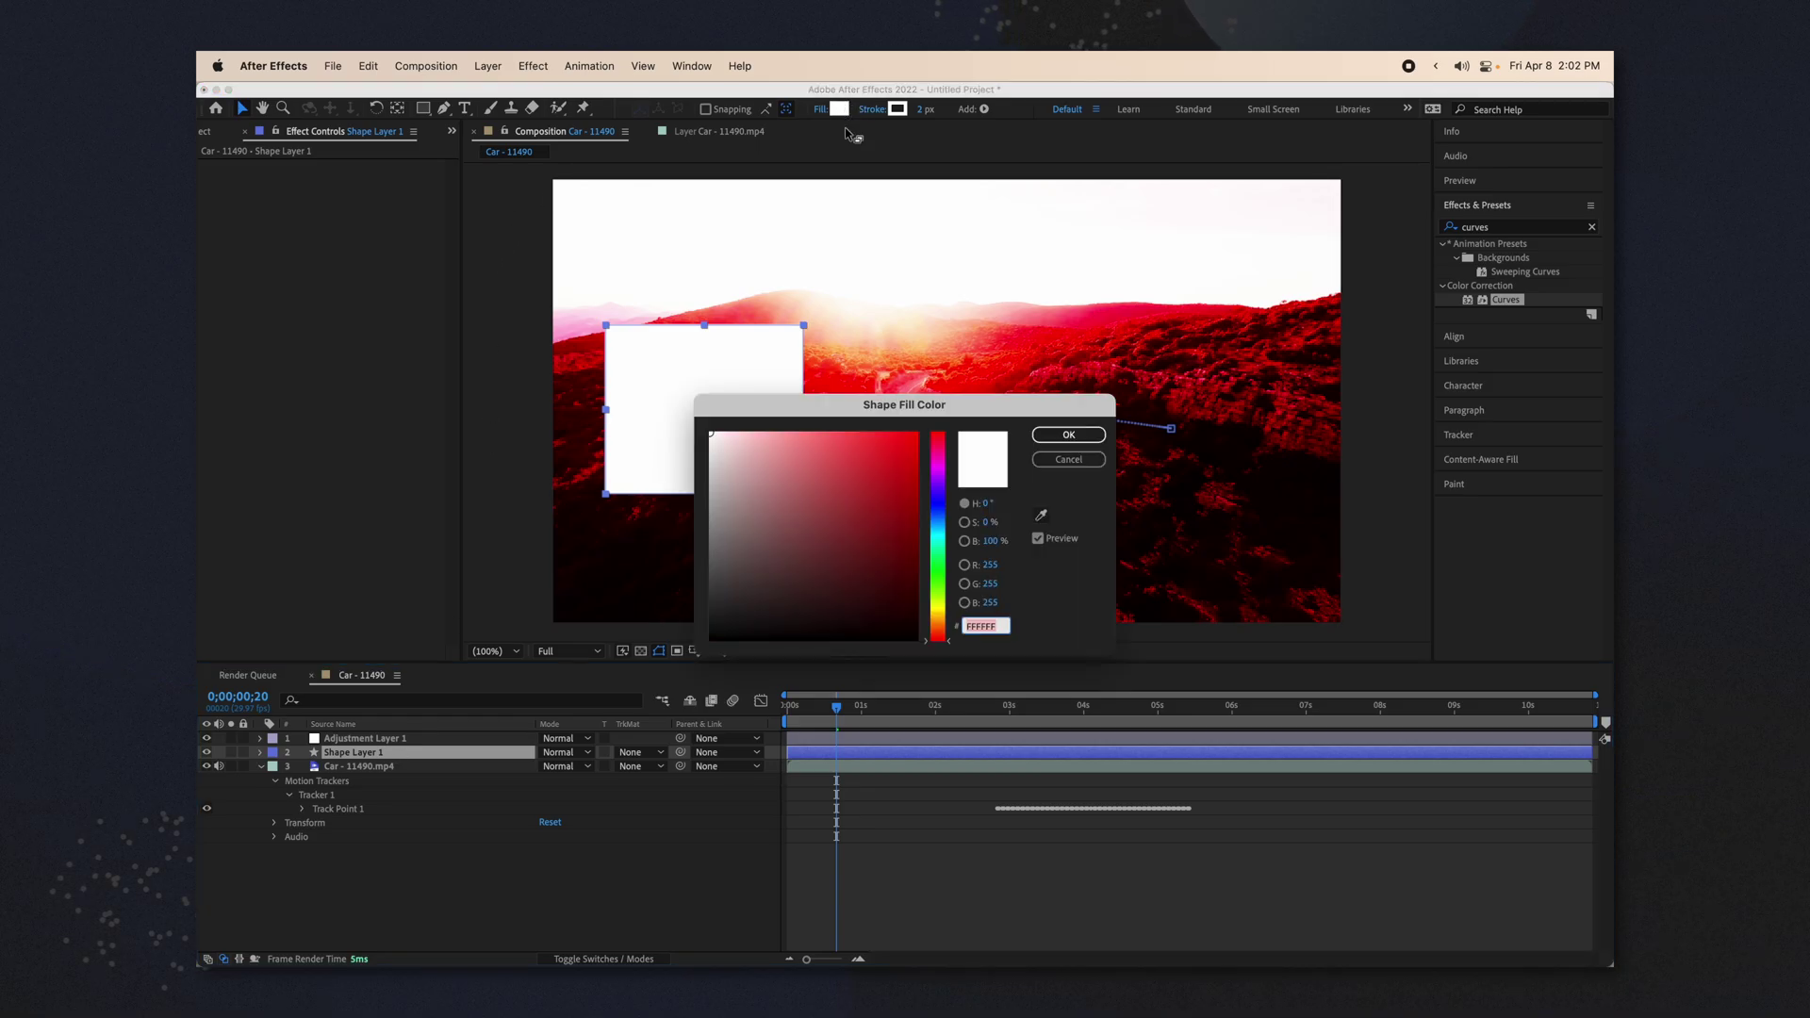
mouse_move(833, 570)
left_mouse_down()
mouse_move(755, 528)
mouse_move(724, 434)
mouse_move(682, 527)
left_mouse_up()
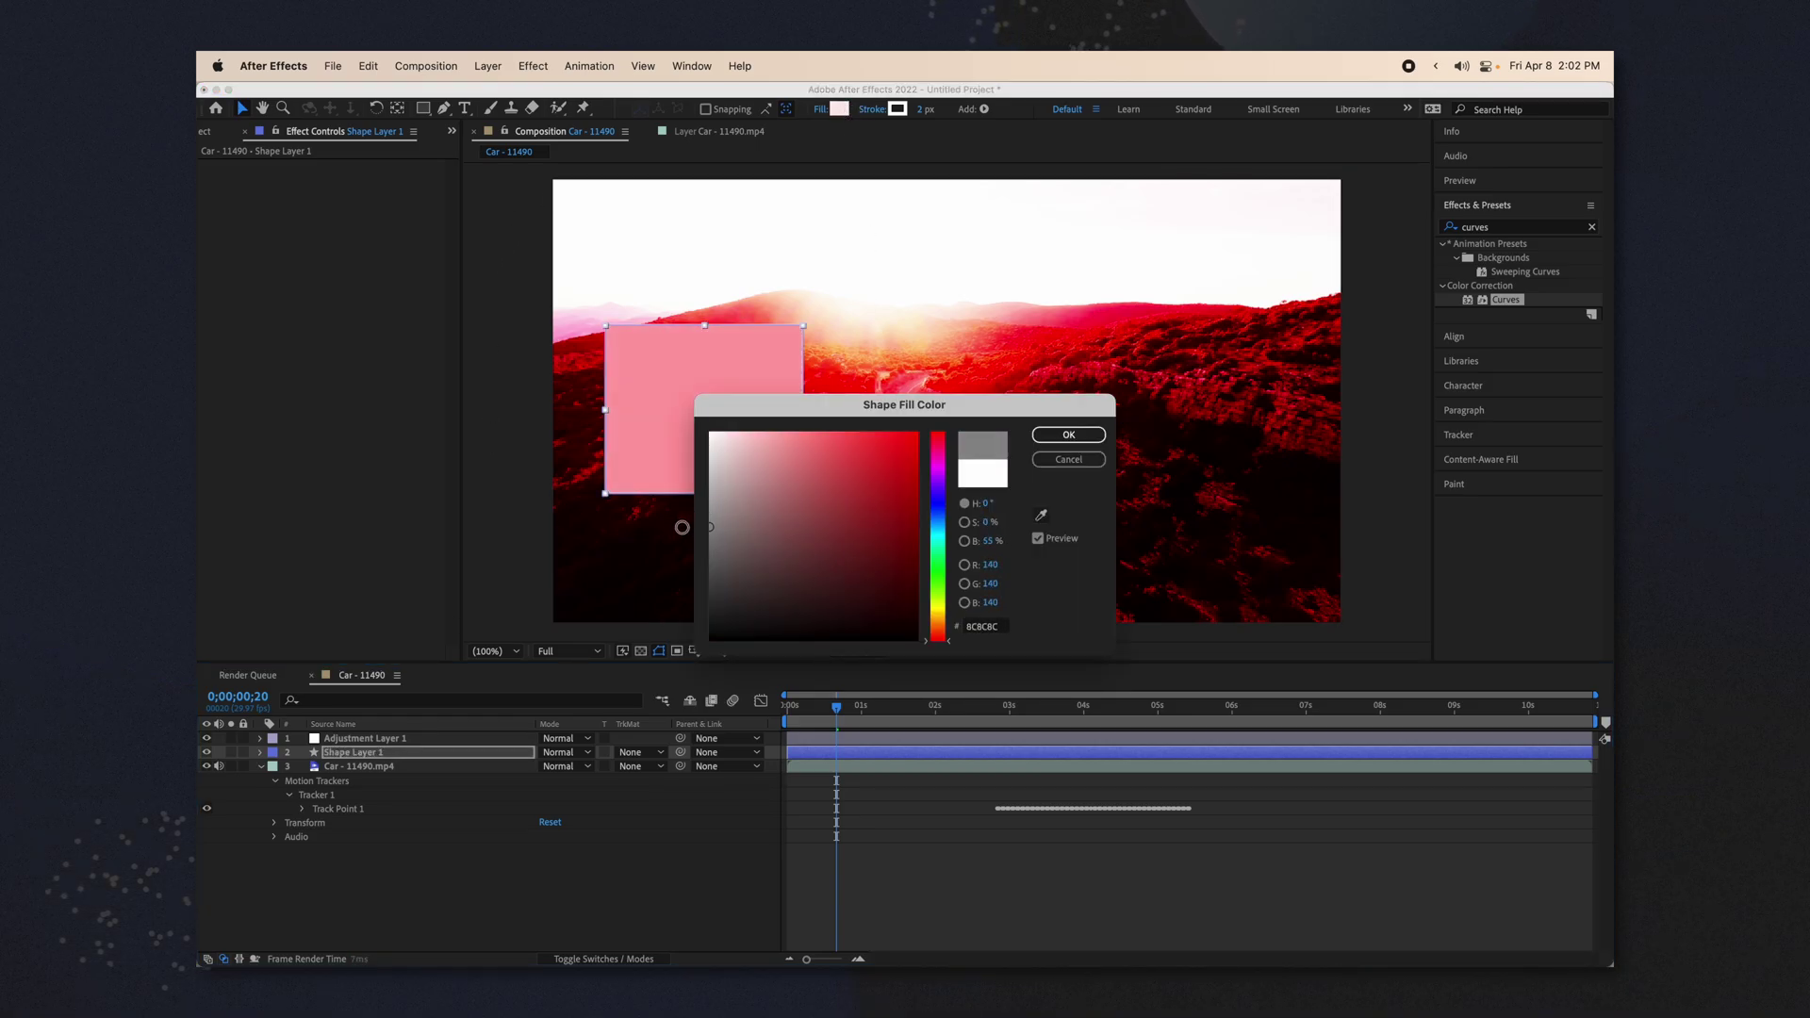
left_click(1069, 435)
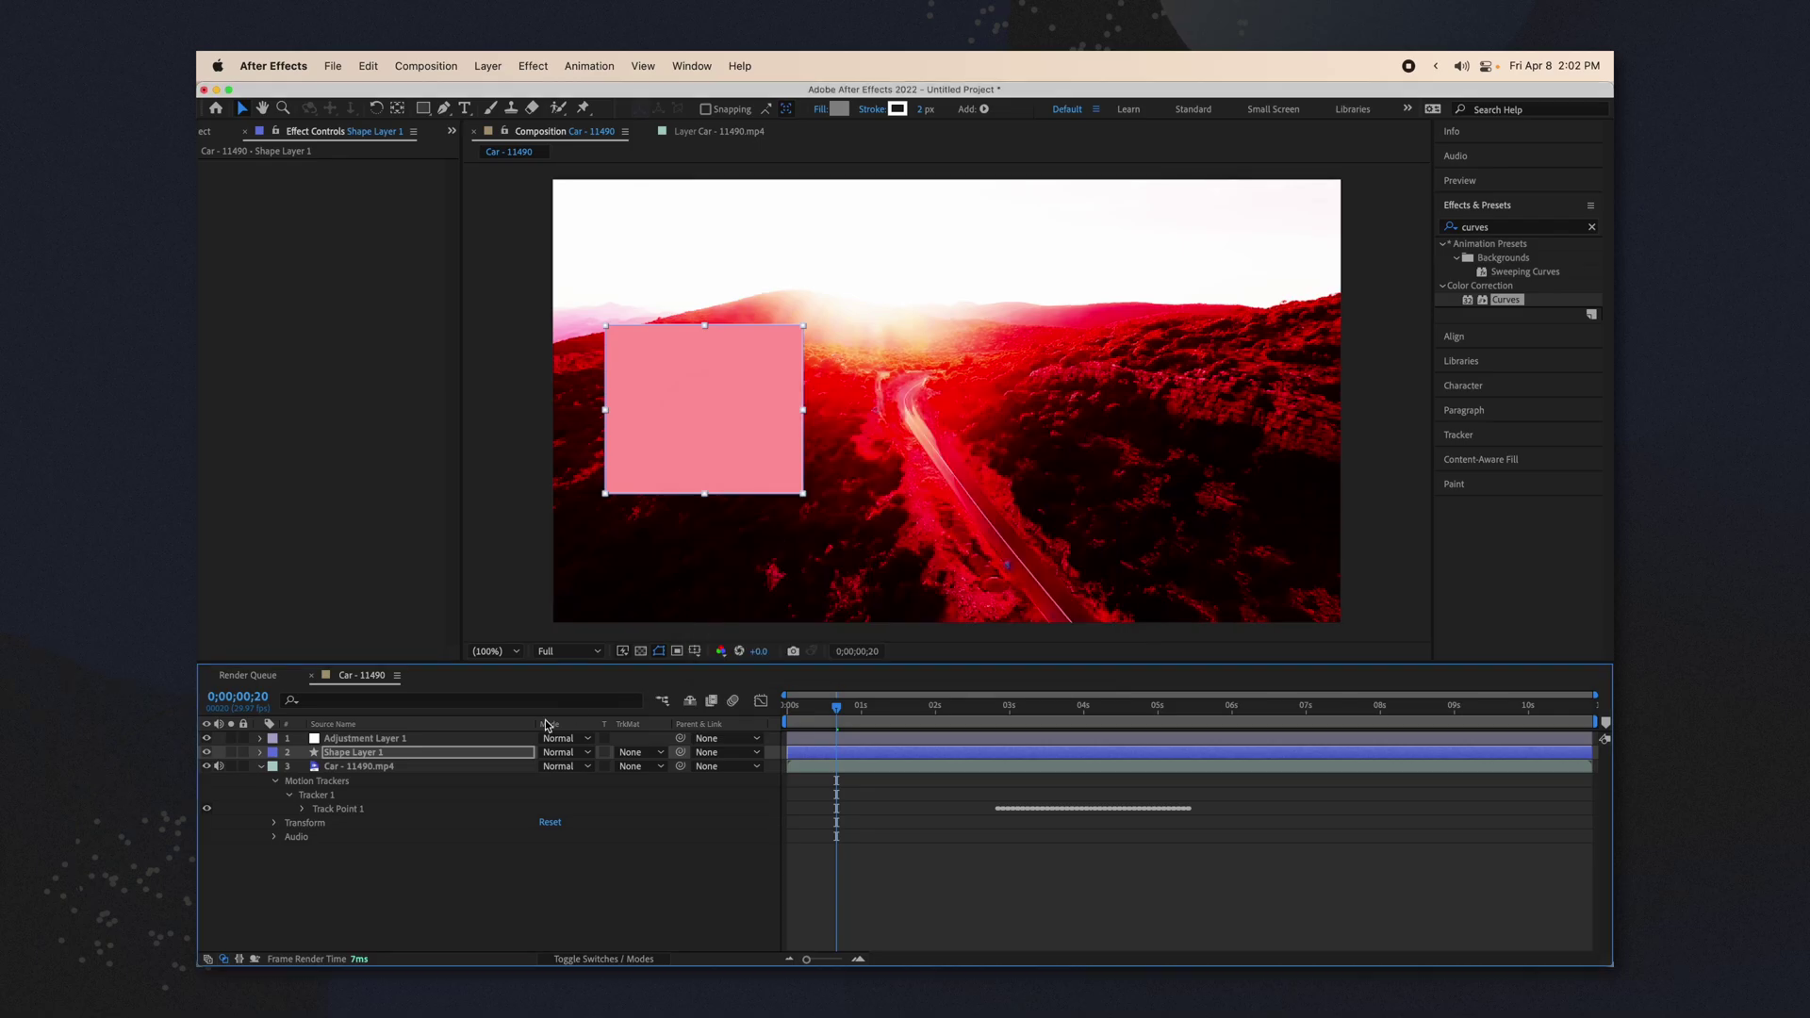
left_click(347, 738)
left_click_drag(346, 299, 356, 330)
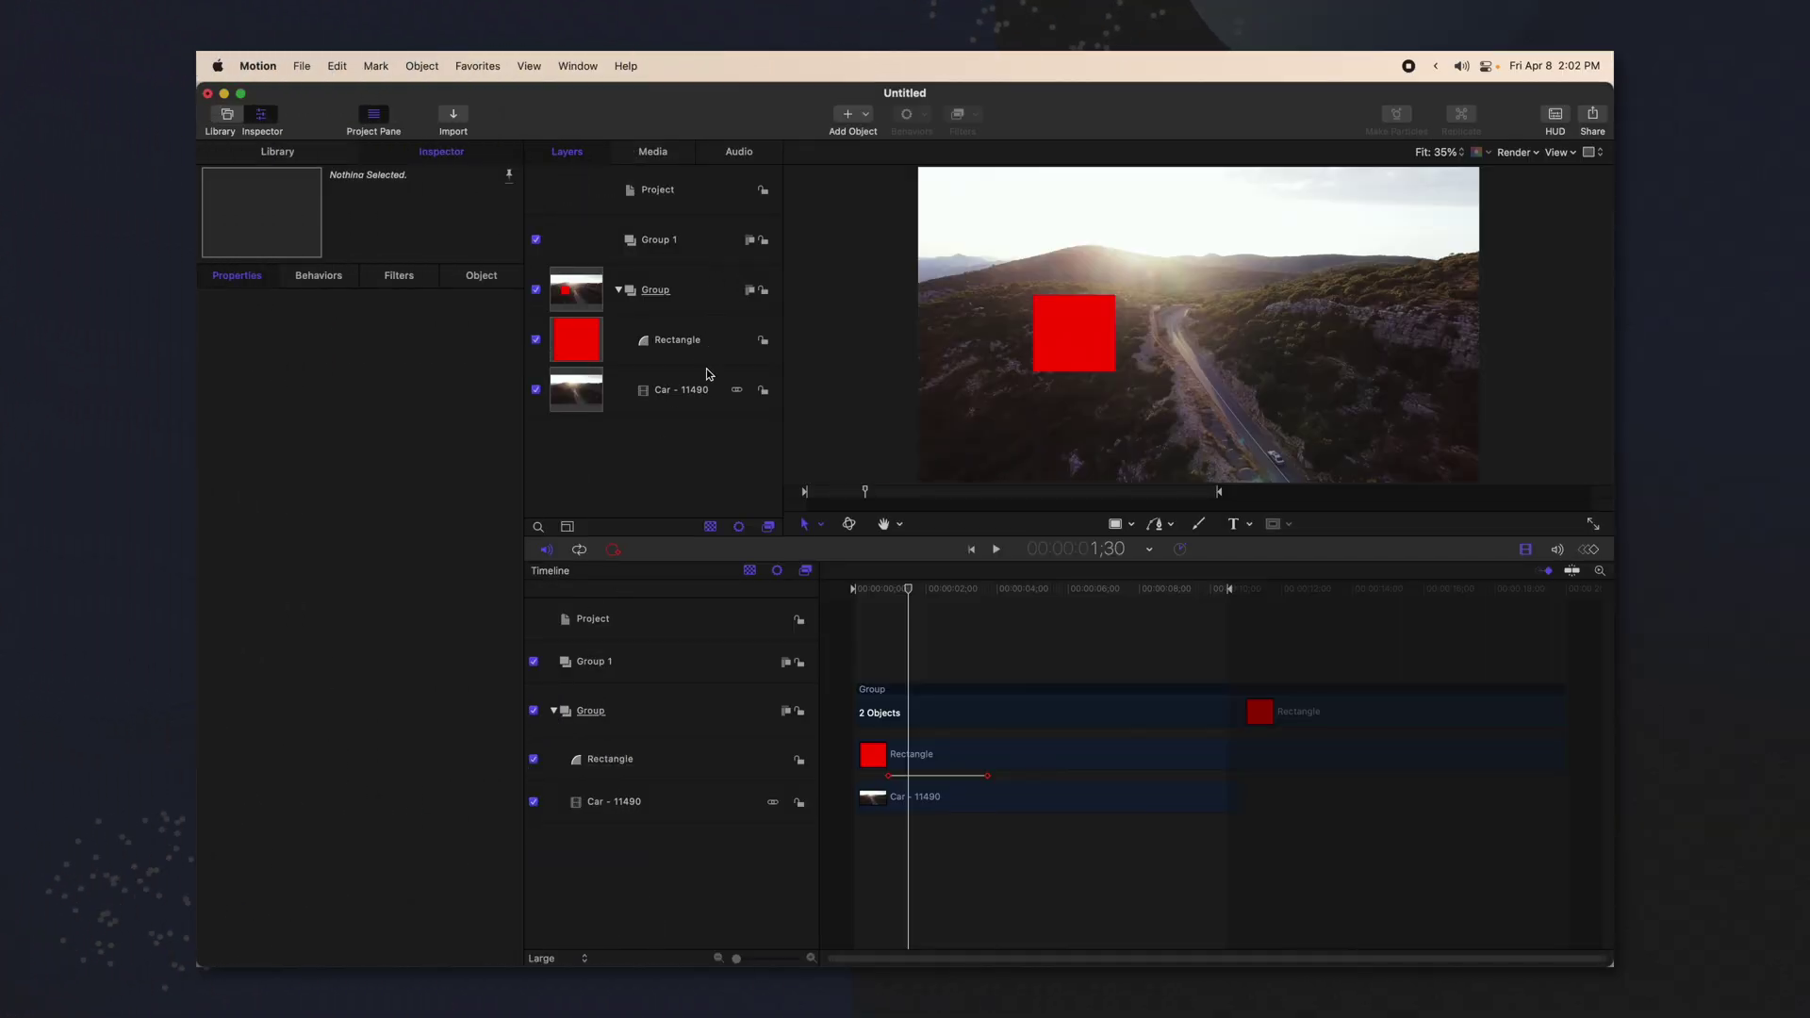
- Delete the old Rectangle and Group 1 layers and draw a new white rectangle over the footage
left_click(708, 343)
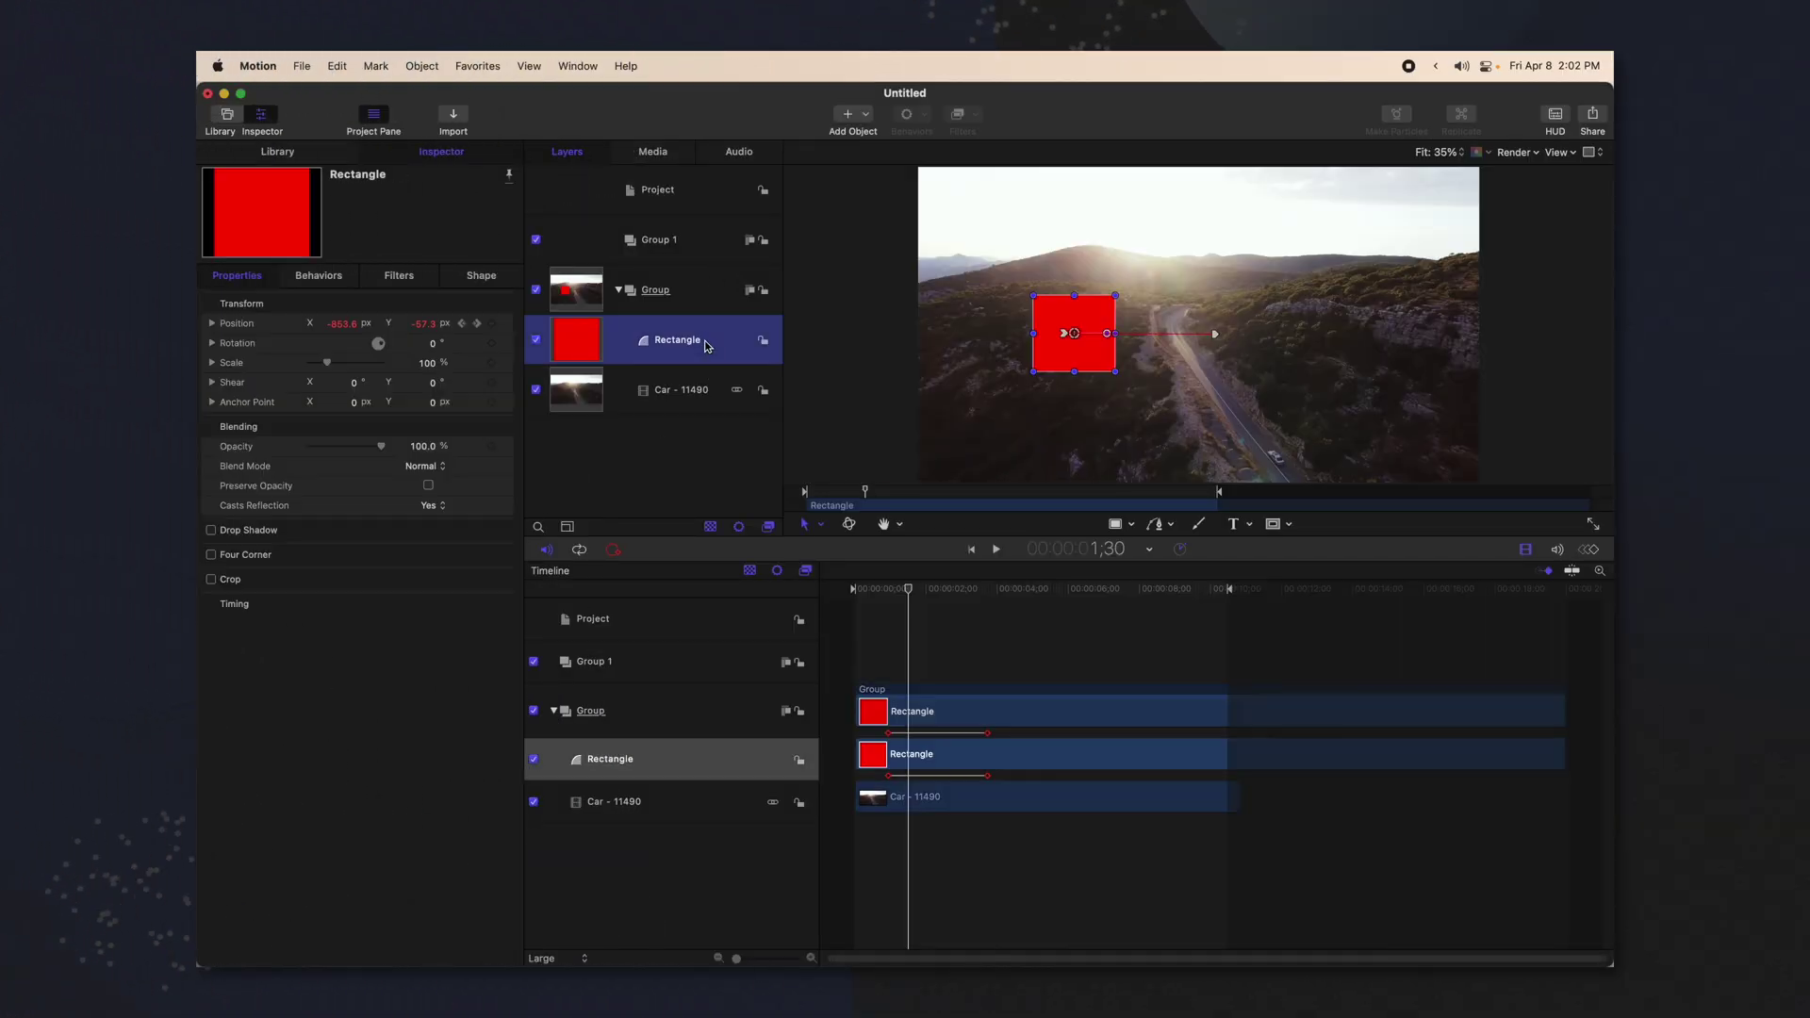
key("Delete")
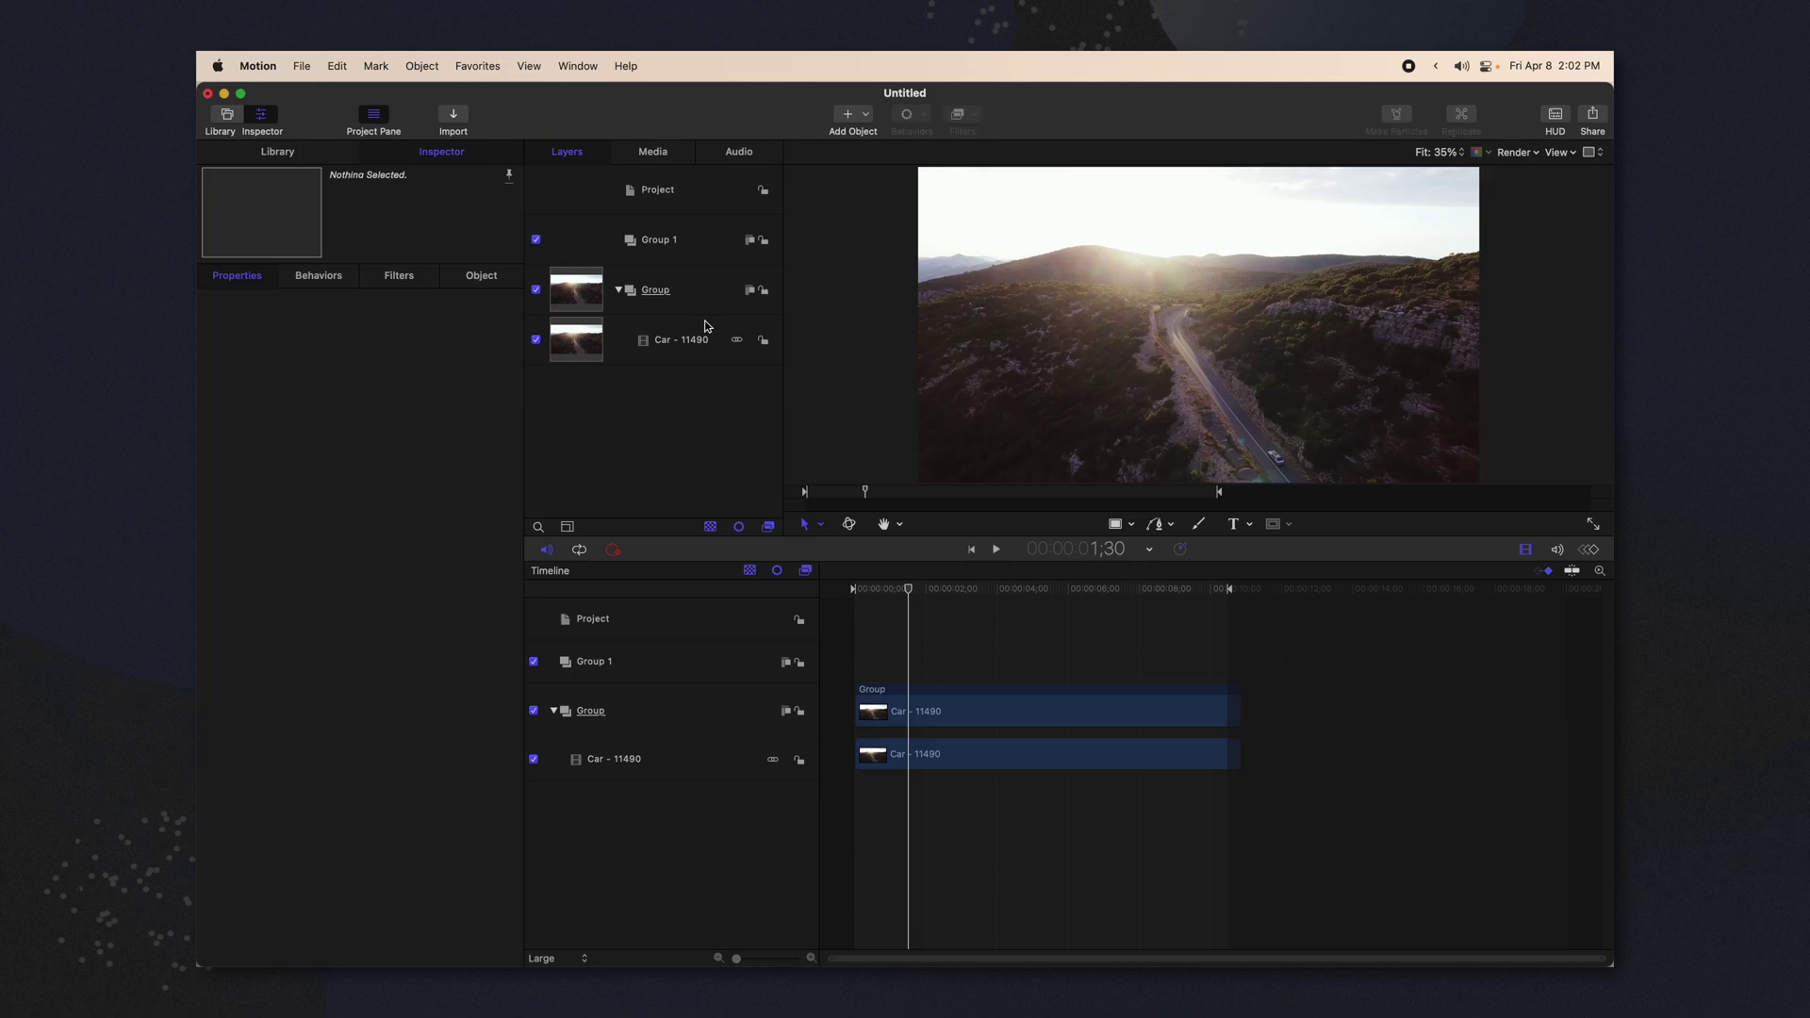
left_click(702, 256)
key("Delete")
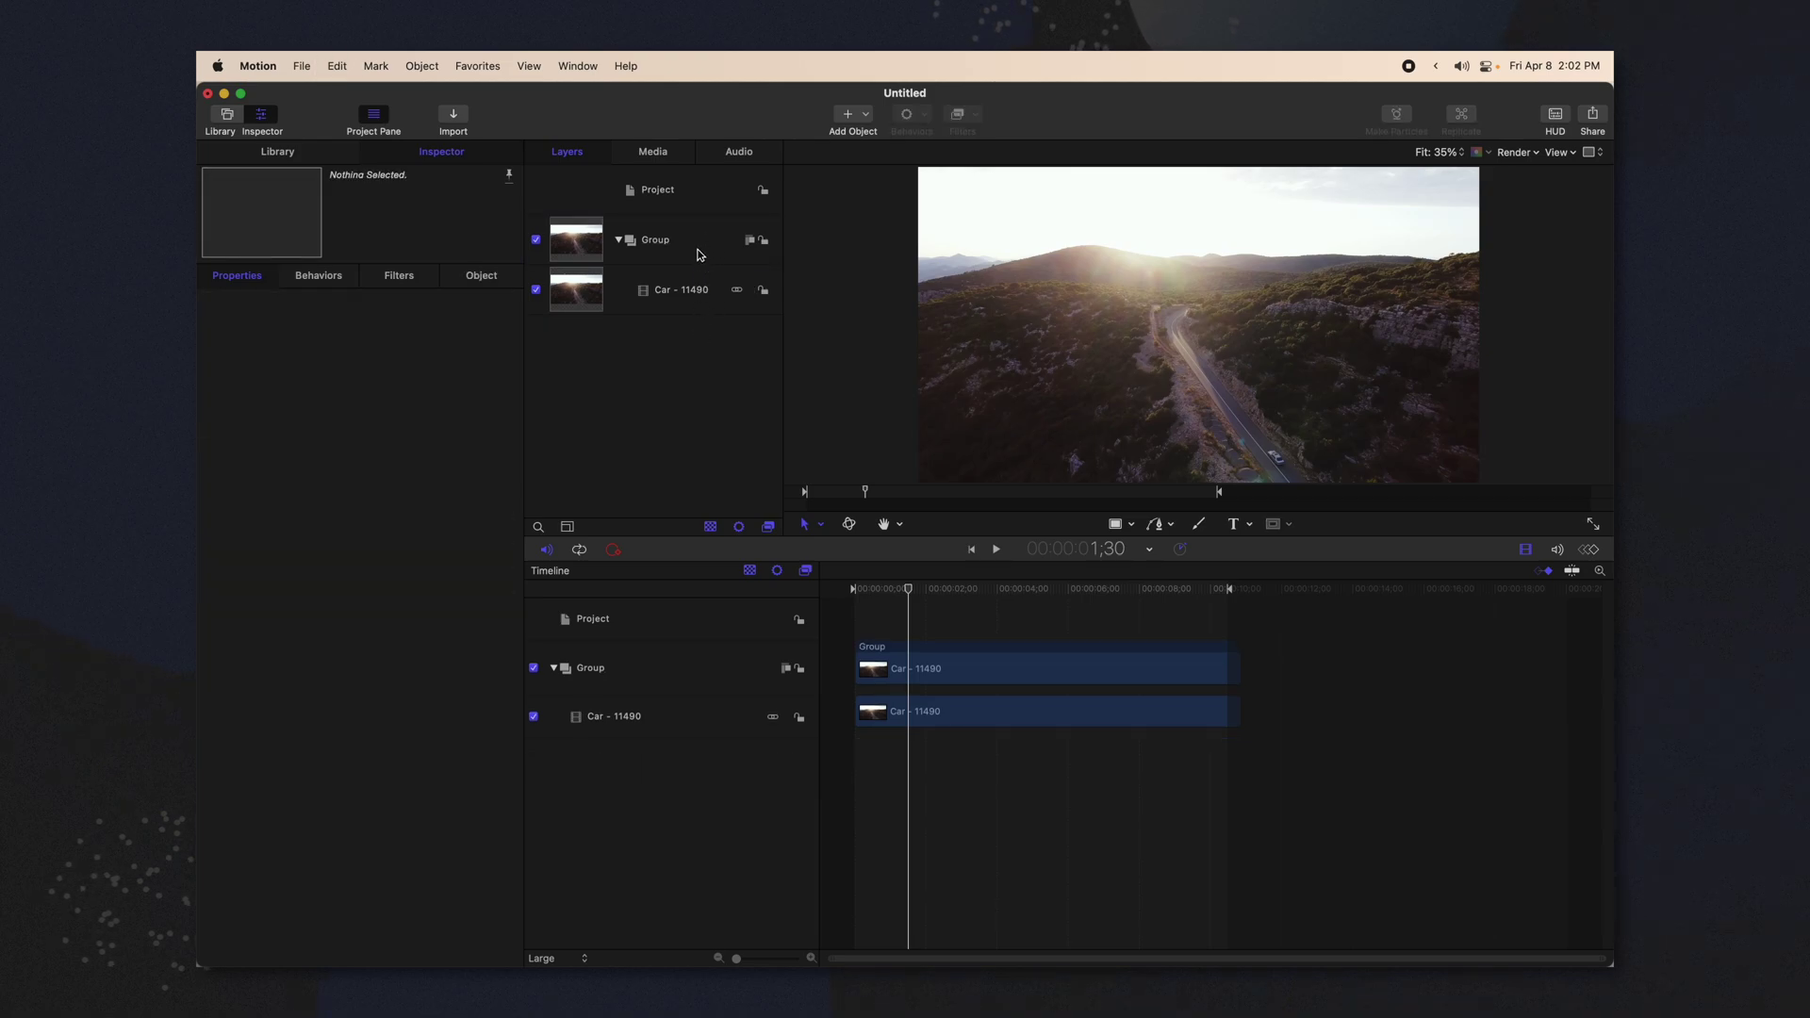
left_click(700, 257)
left_click_drag(1101, 351, 1240, 429)
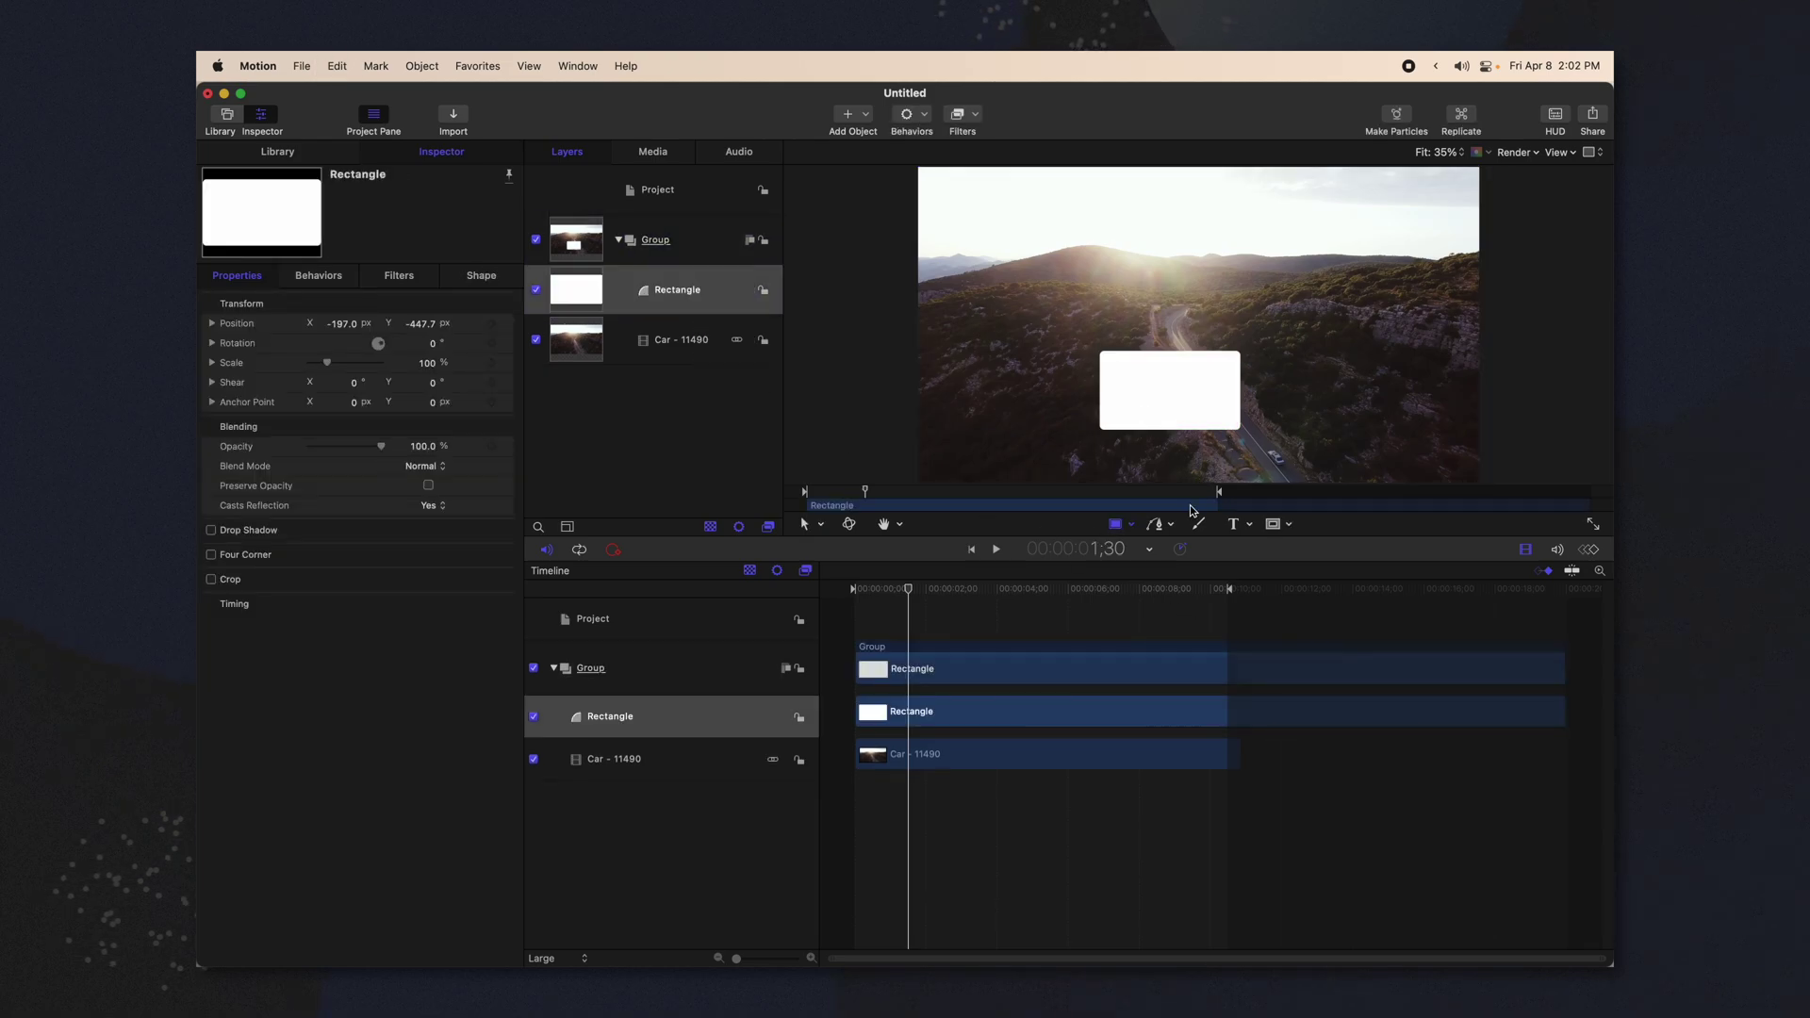
- Add a Color Curves filter to the Group
left_click(655, 250)
left_click(976, 114)
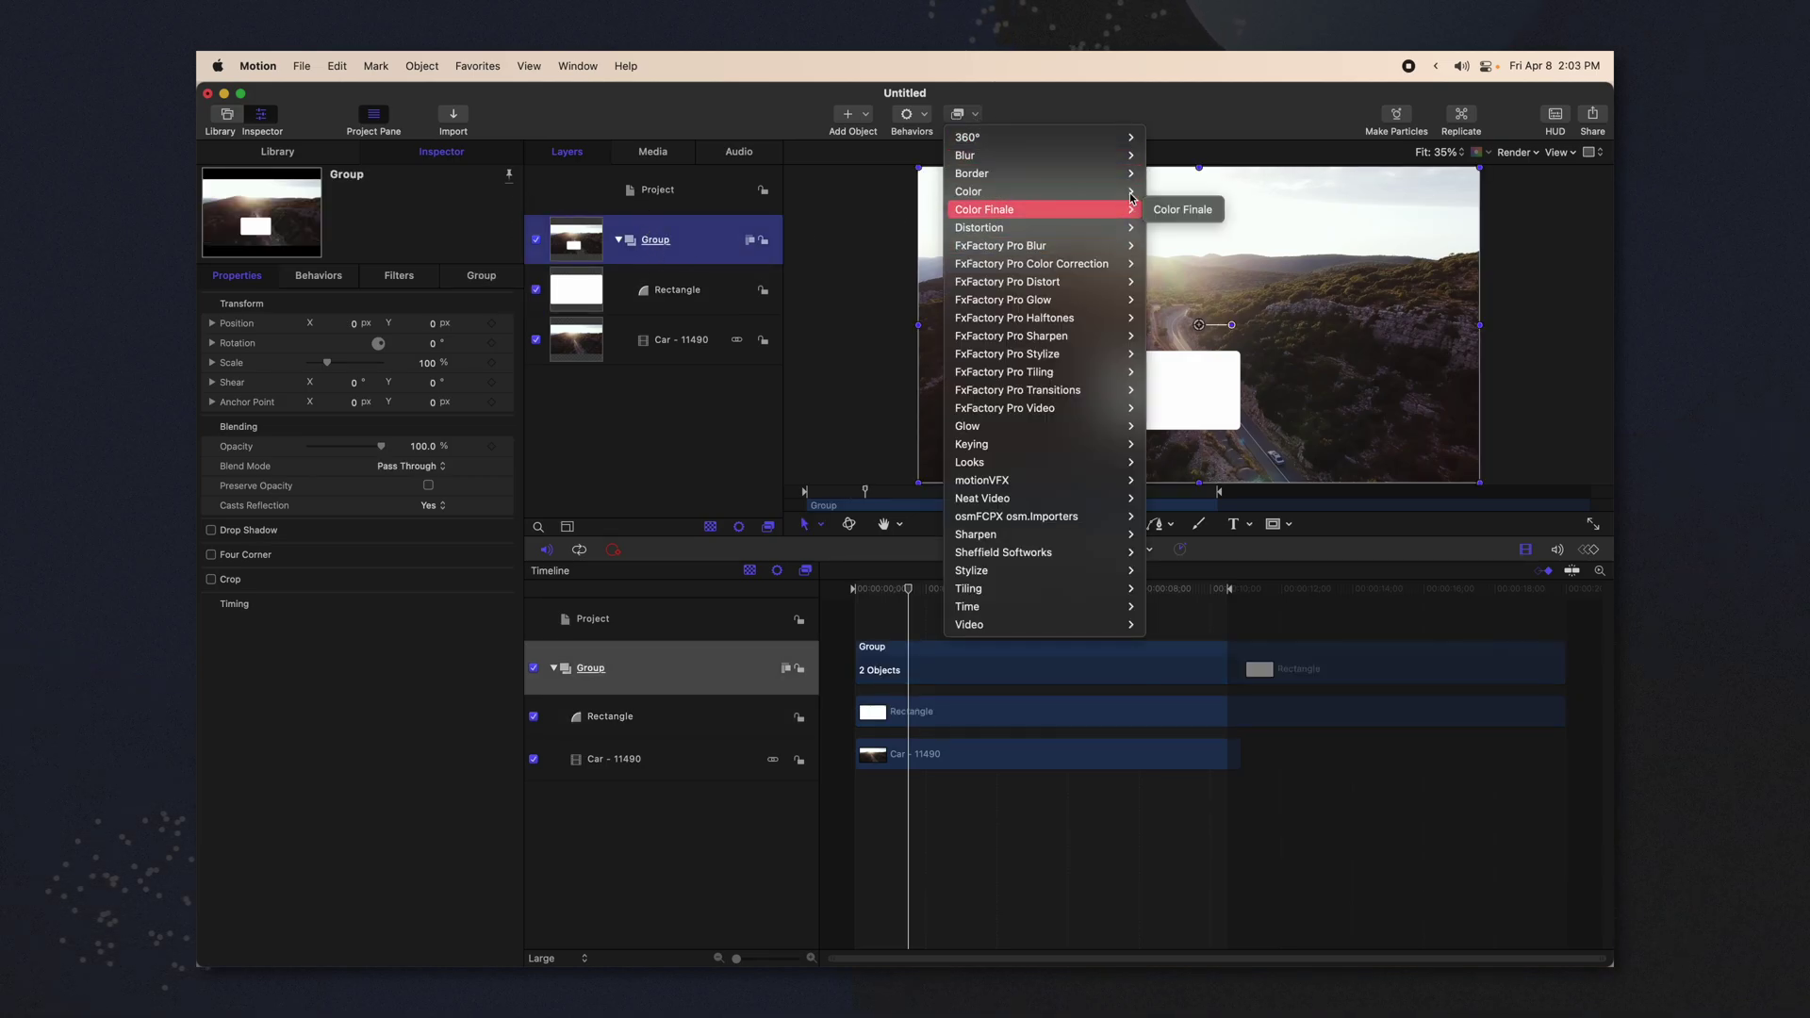
mouse_move(1131, 192)
left_click(1186, 246)
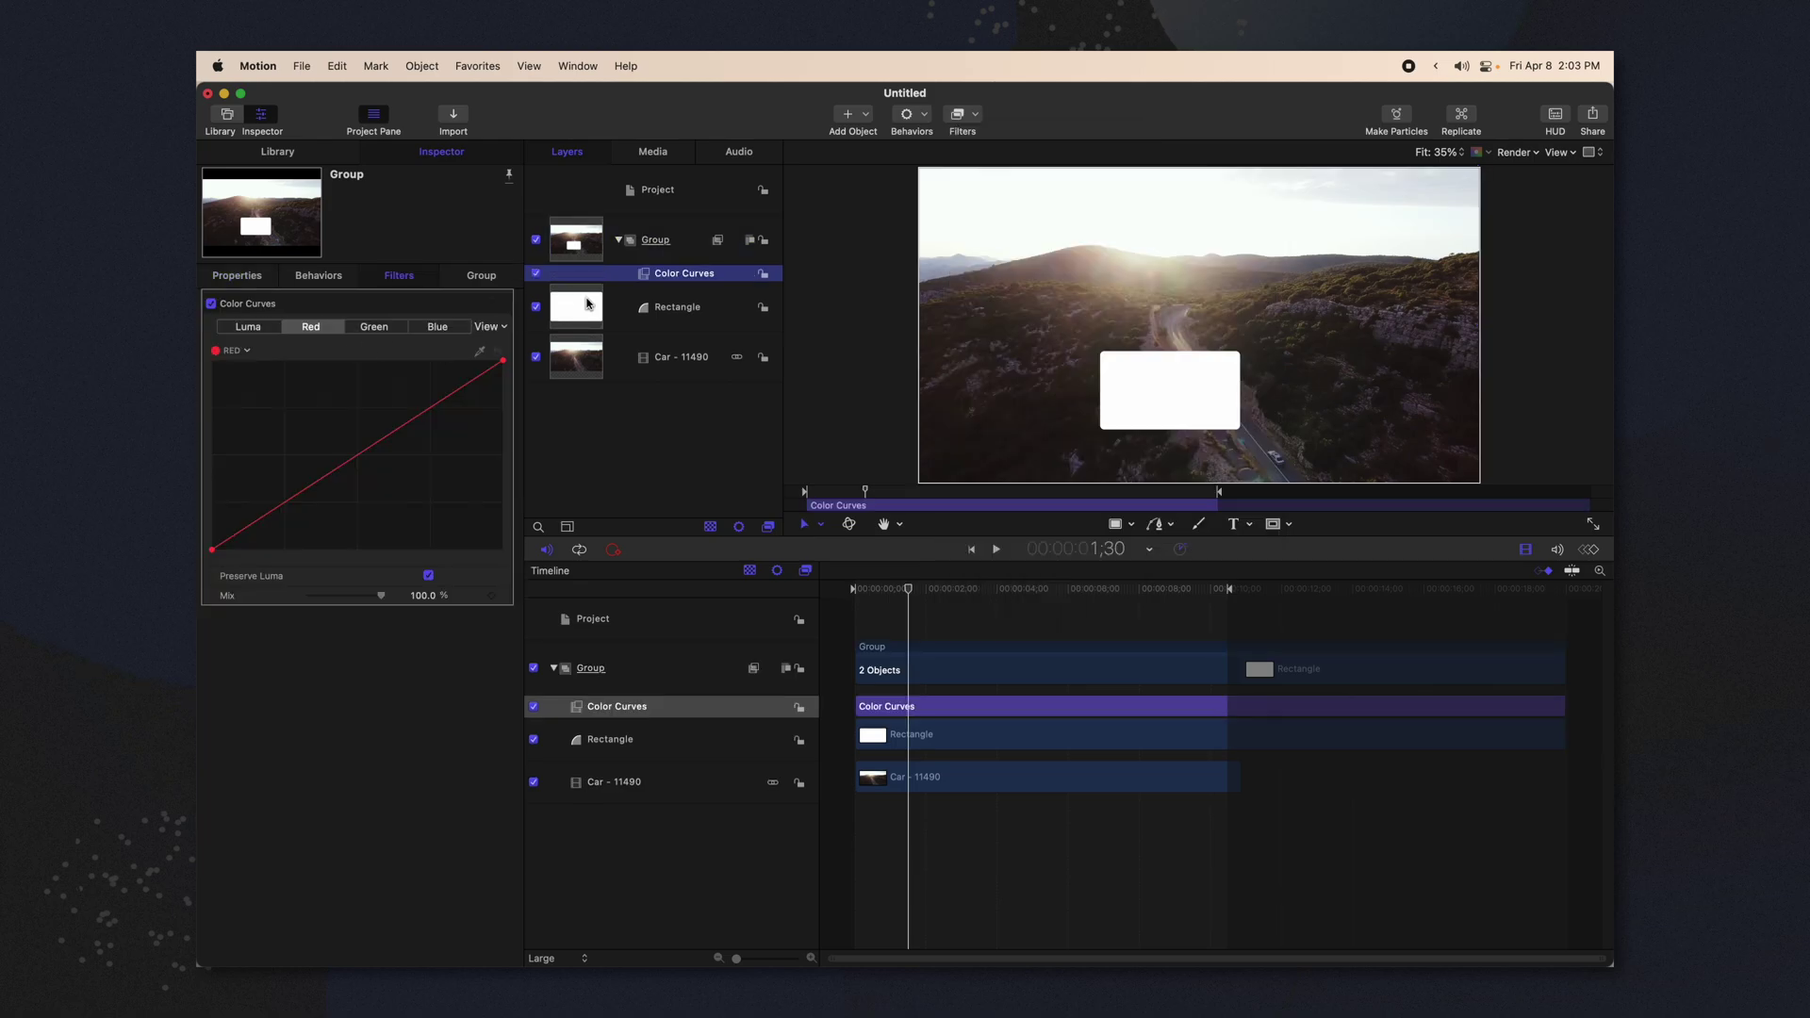
- Raise the Red channel point in Color Curves to tint the clip and rectangle pink-red
left_click(627, 328)
left_click(405, 279)
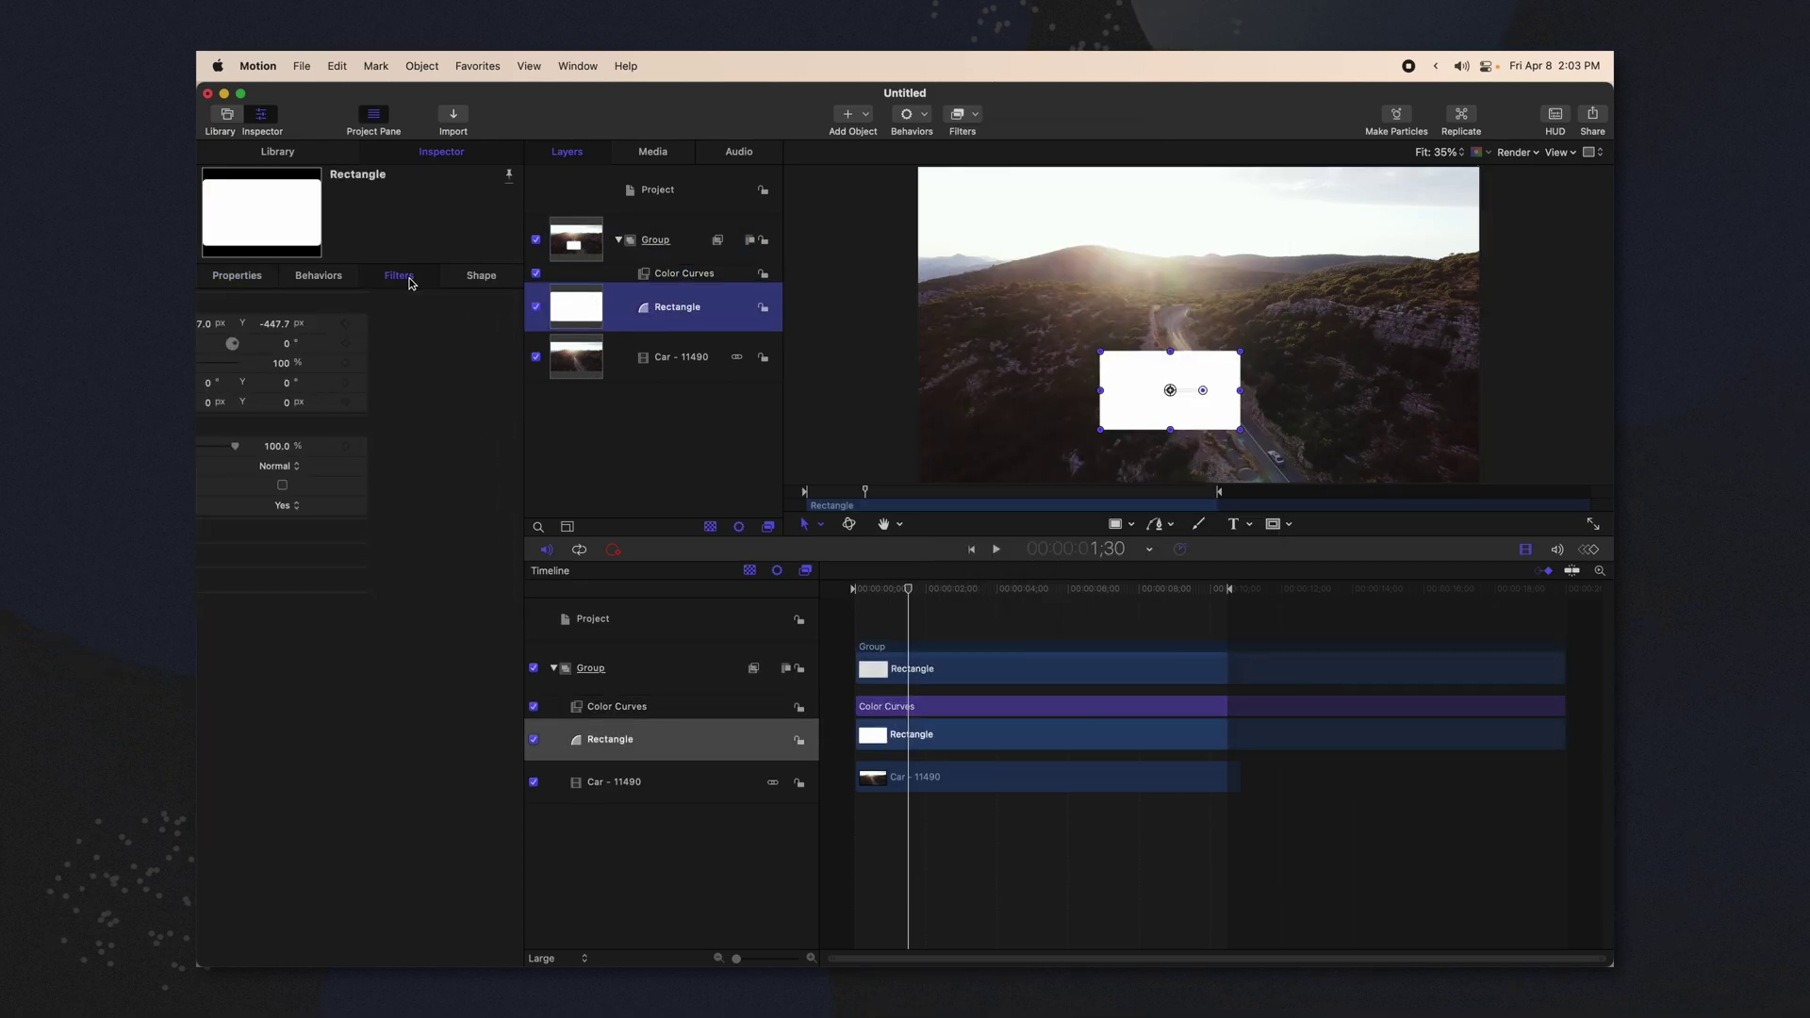
left_click(476, 276)
left_click(418, 384)
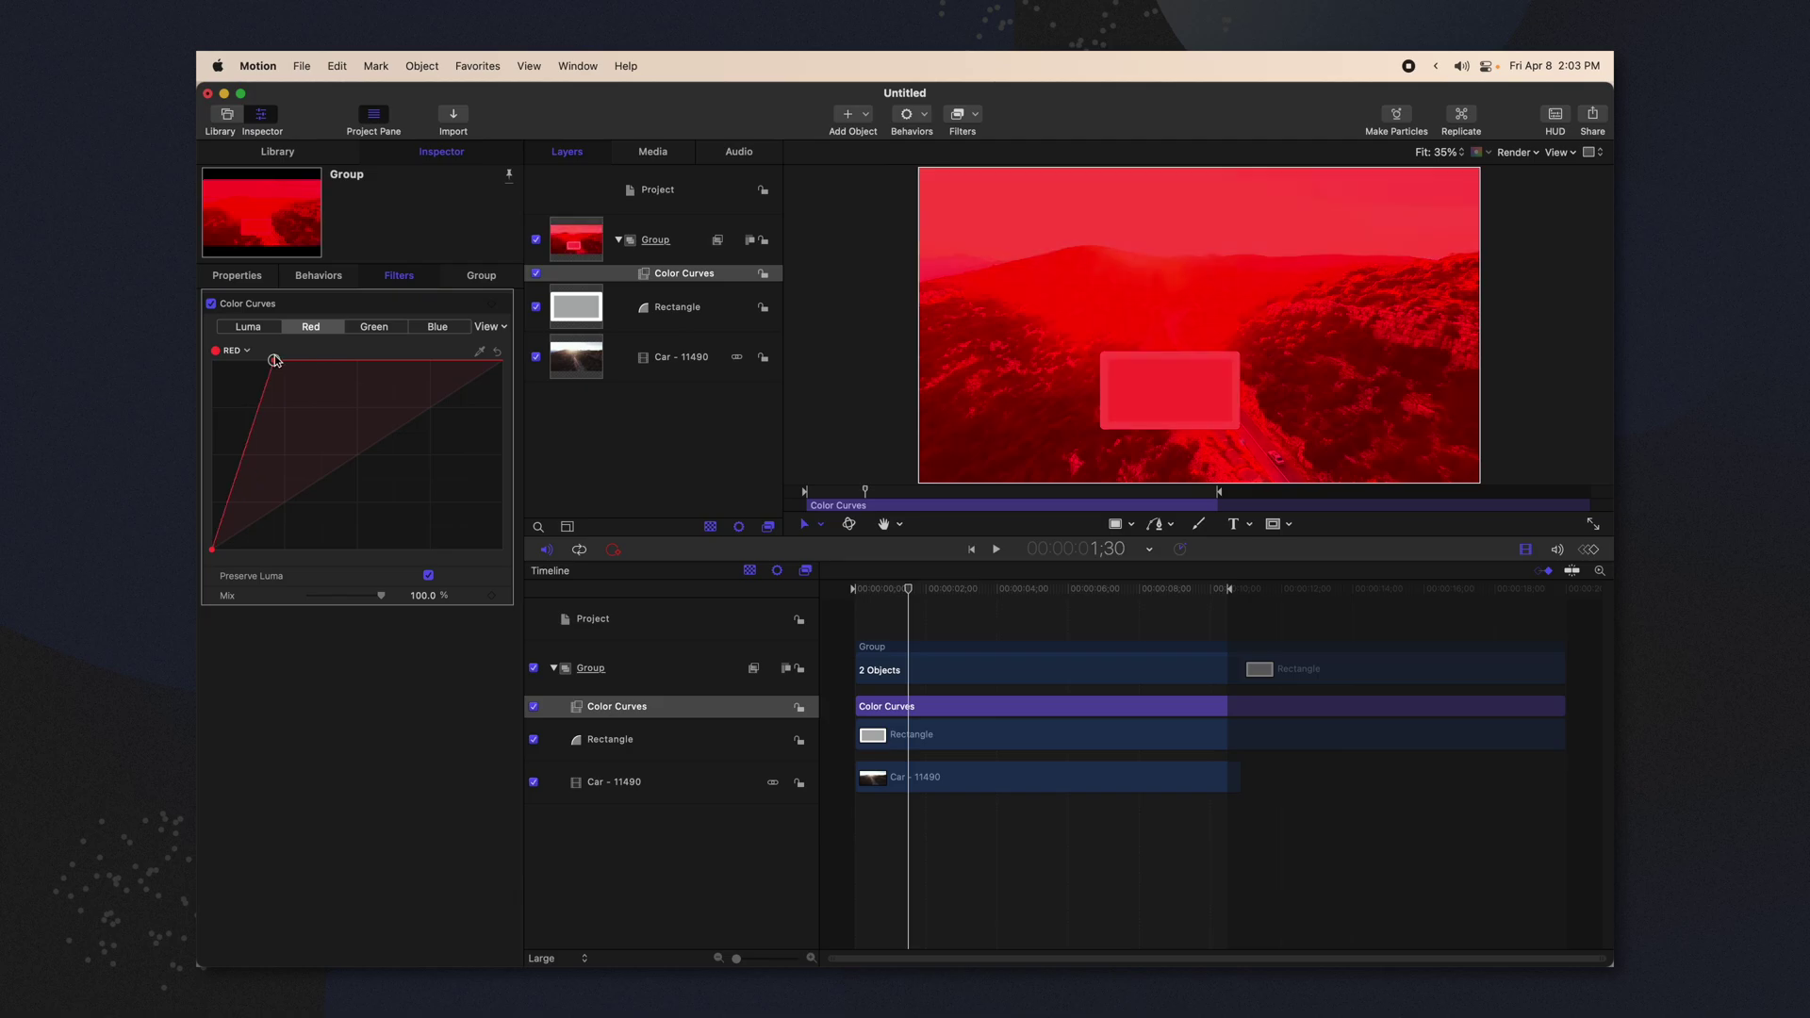
left_click_drag(238, 376, 422, 357)
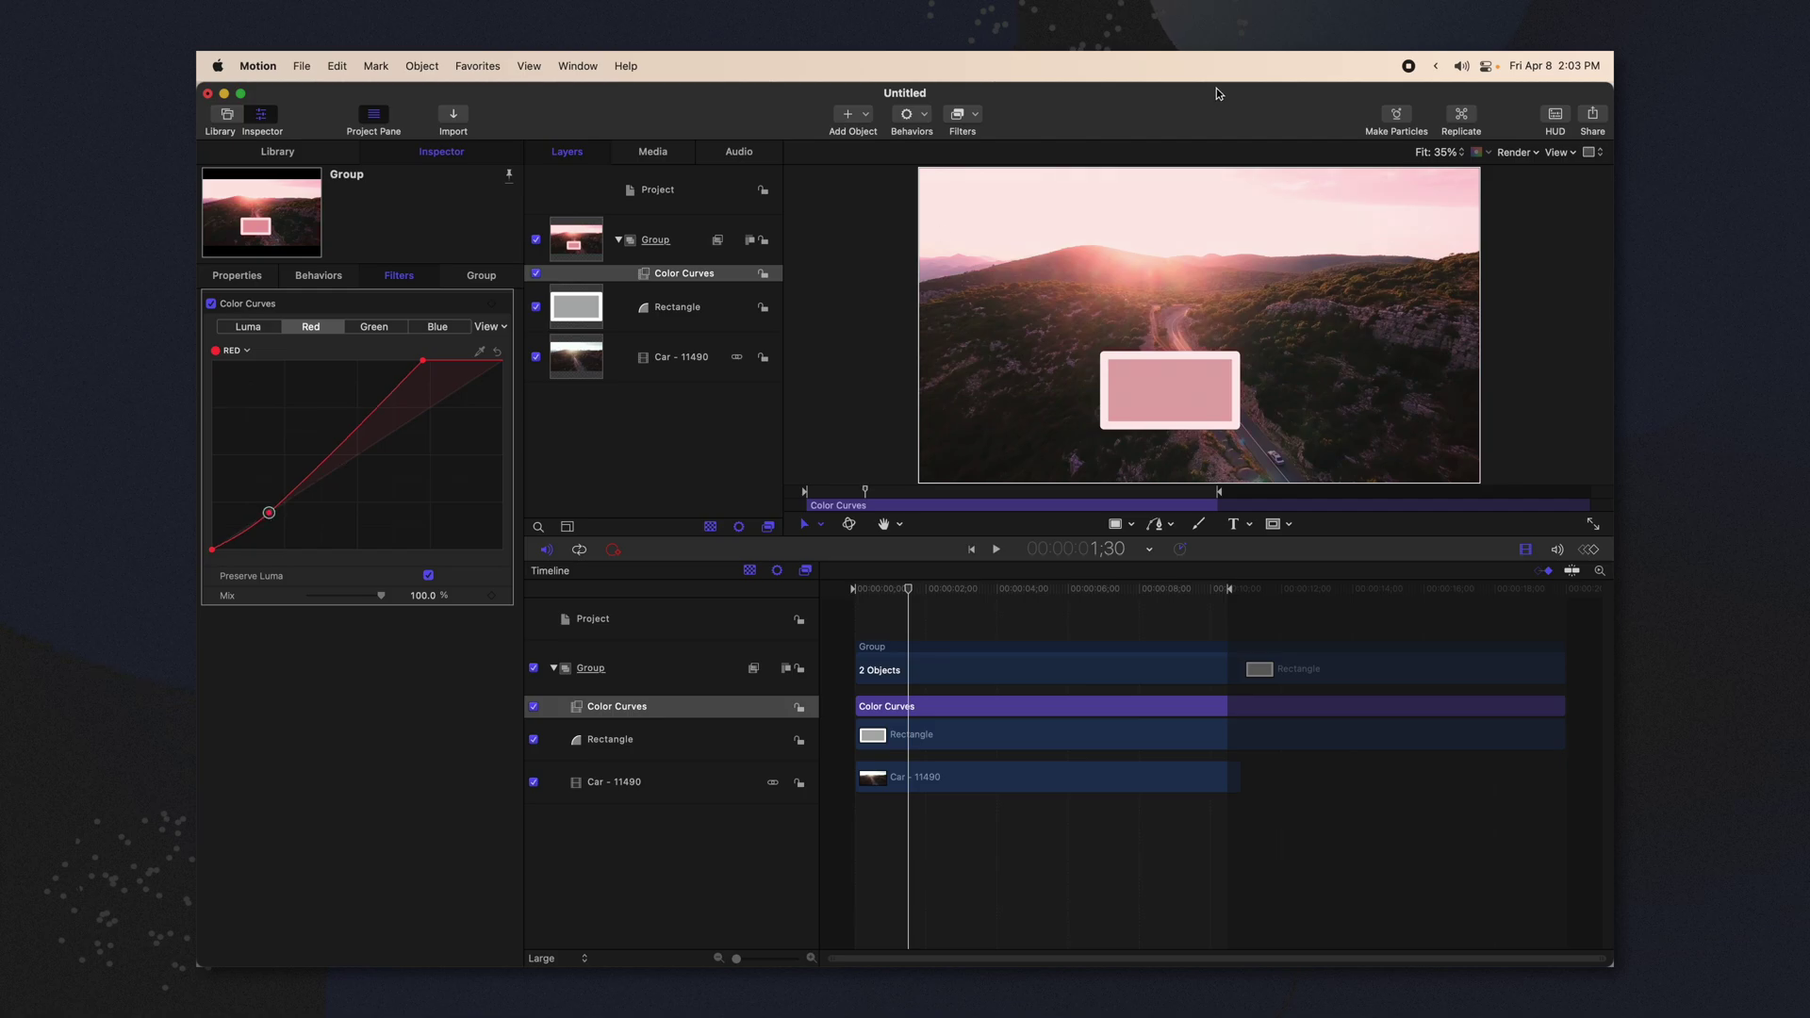
left_click(976, 114)
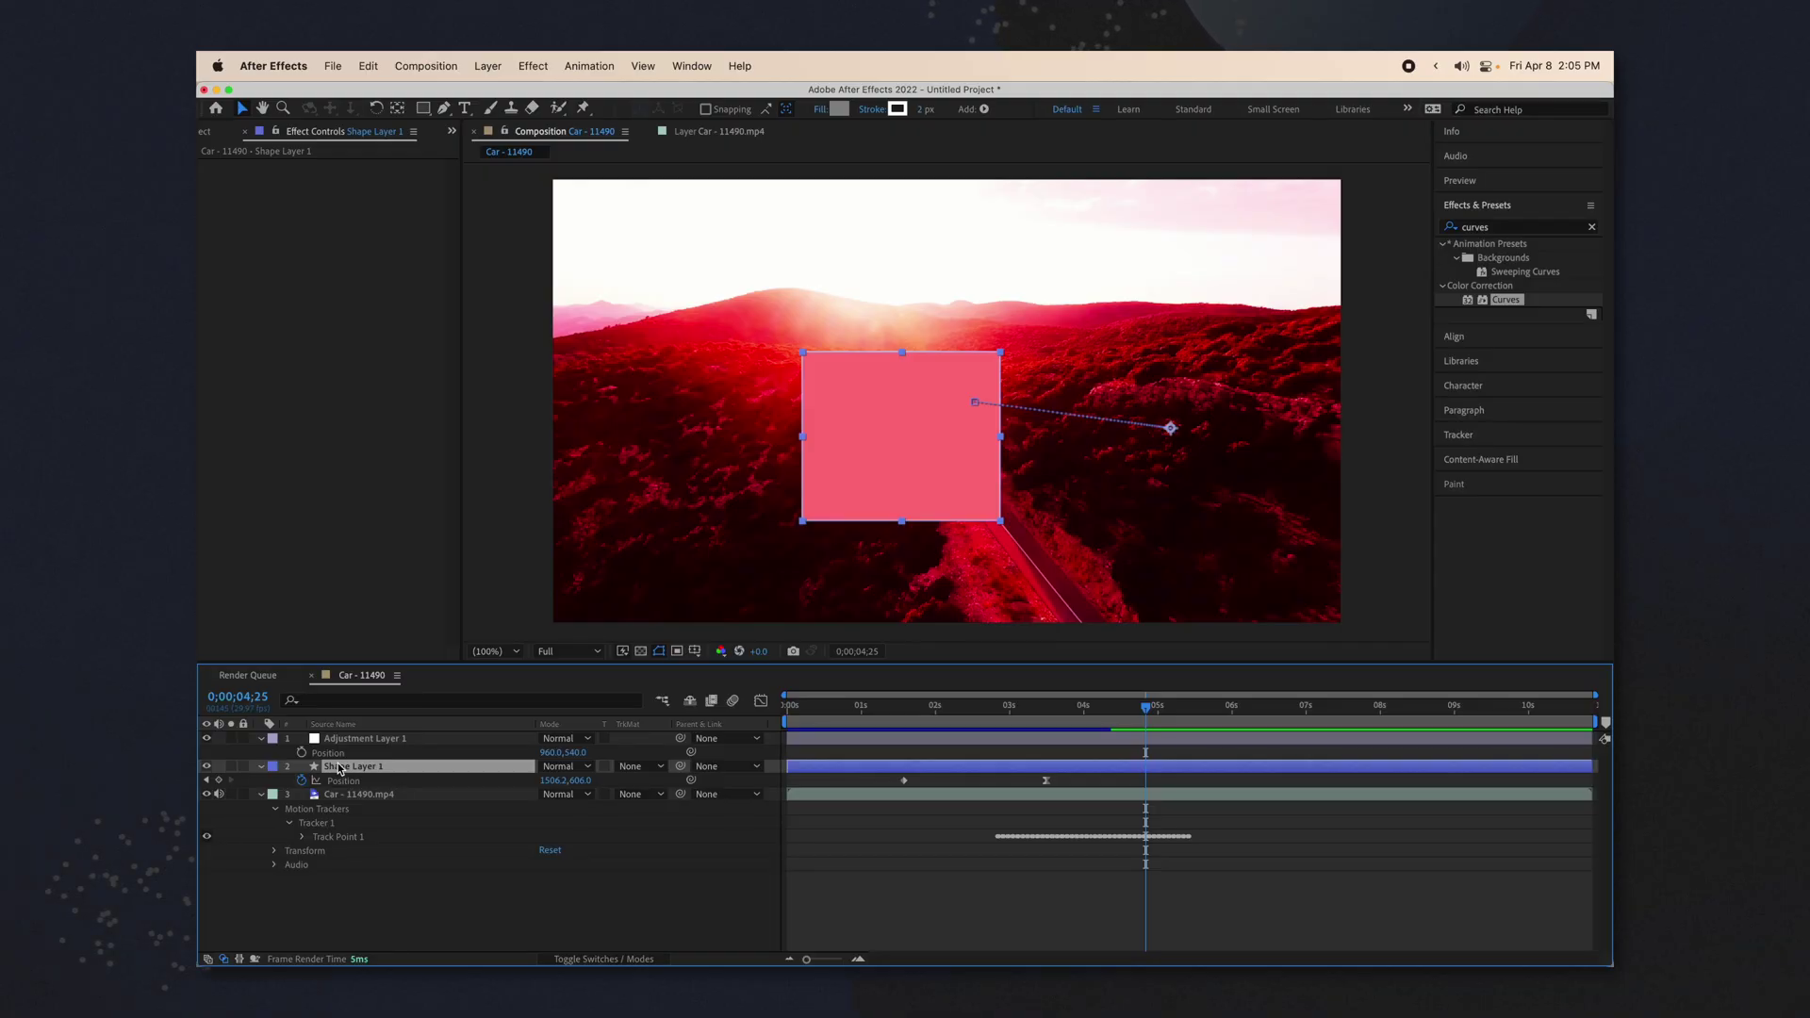
- Add a wiggle(5,40) expression to Shape Layer 1's Position and rewind to the start
left_click(302, 781, "alt")
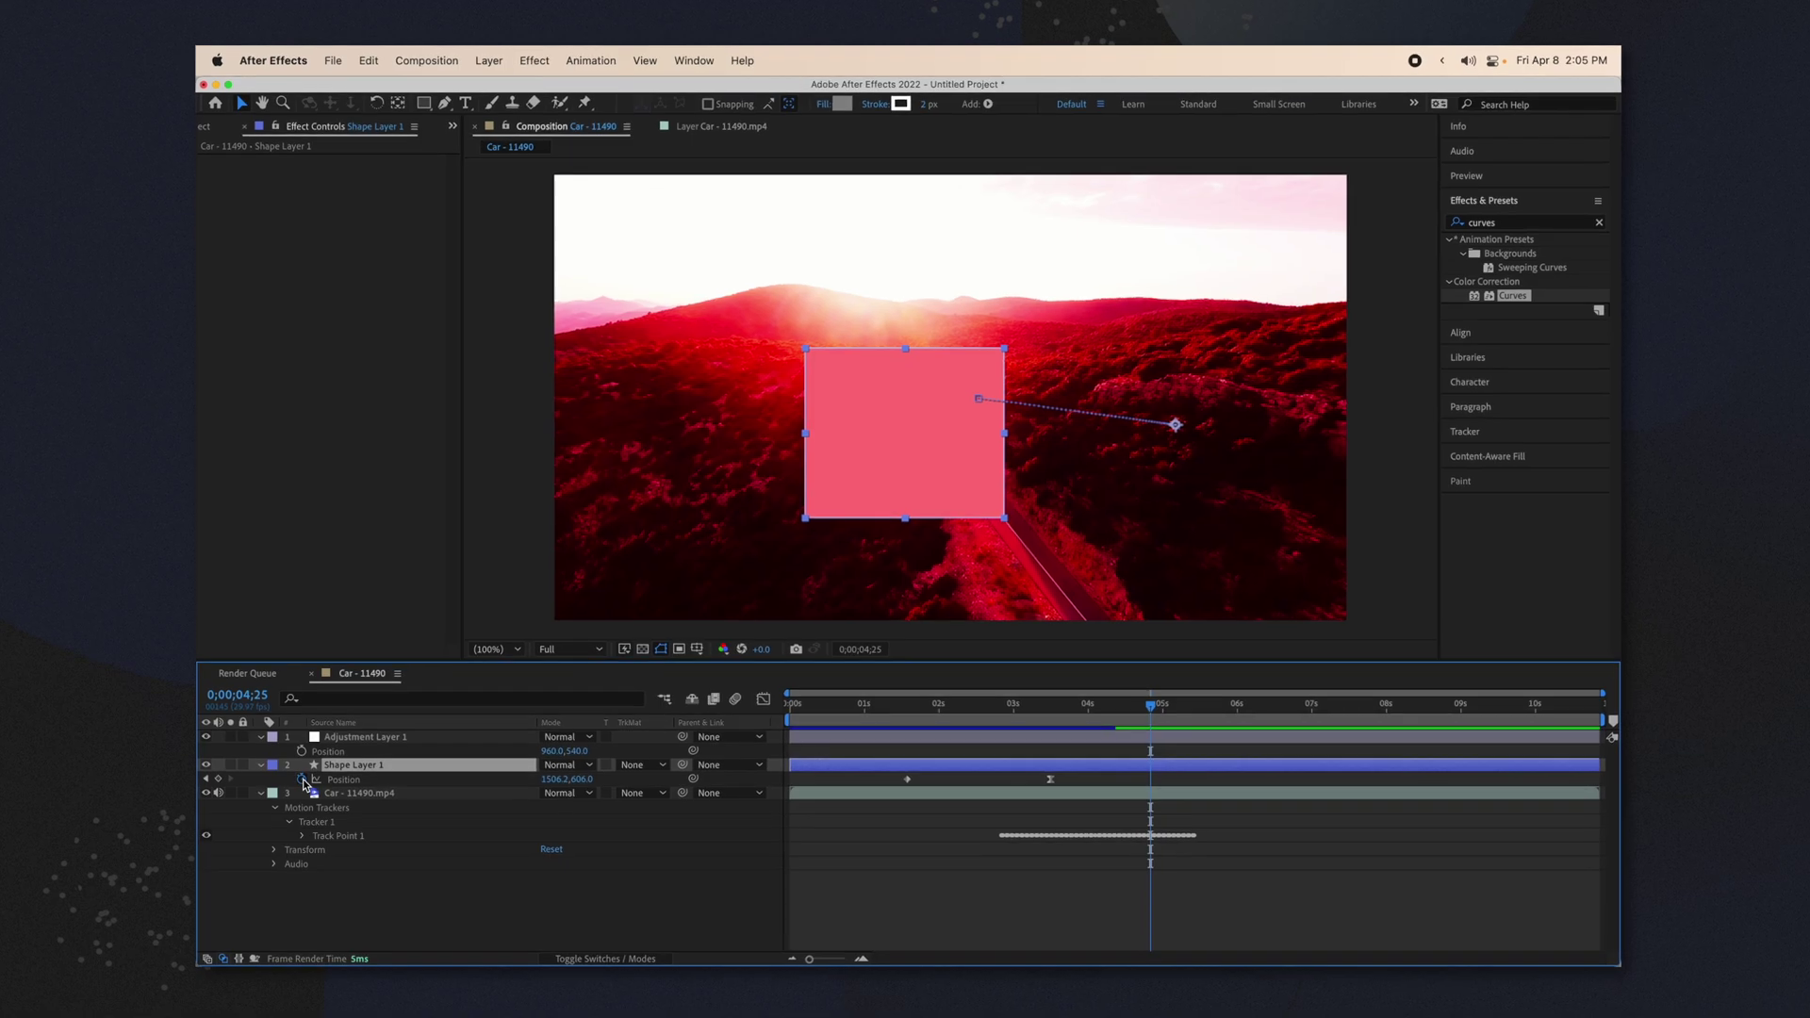
type("wiggle")
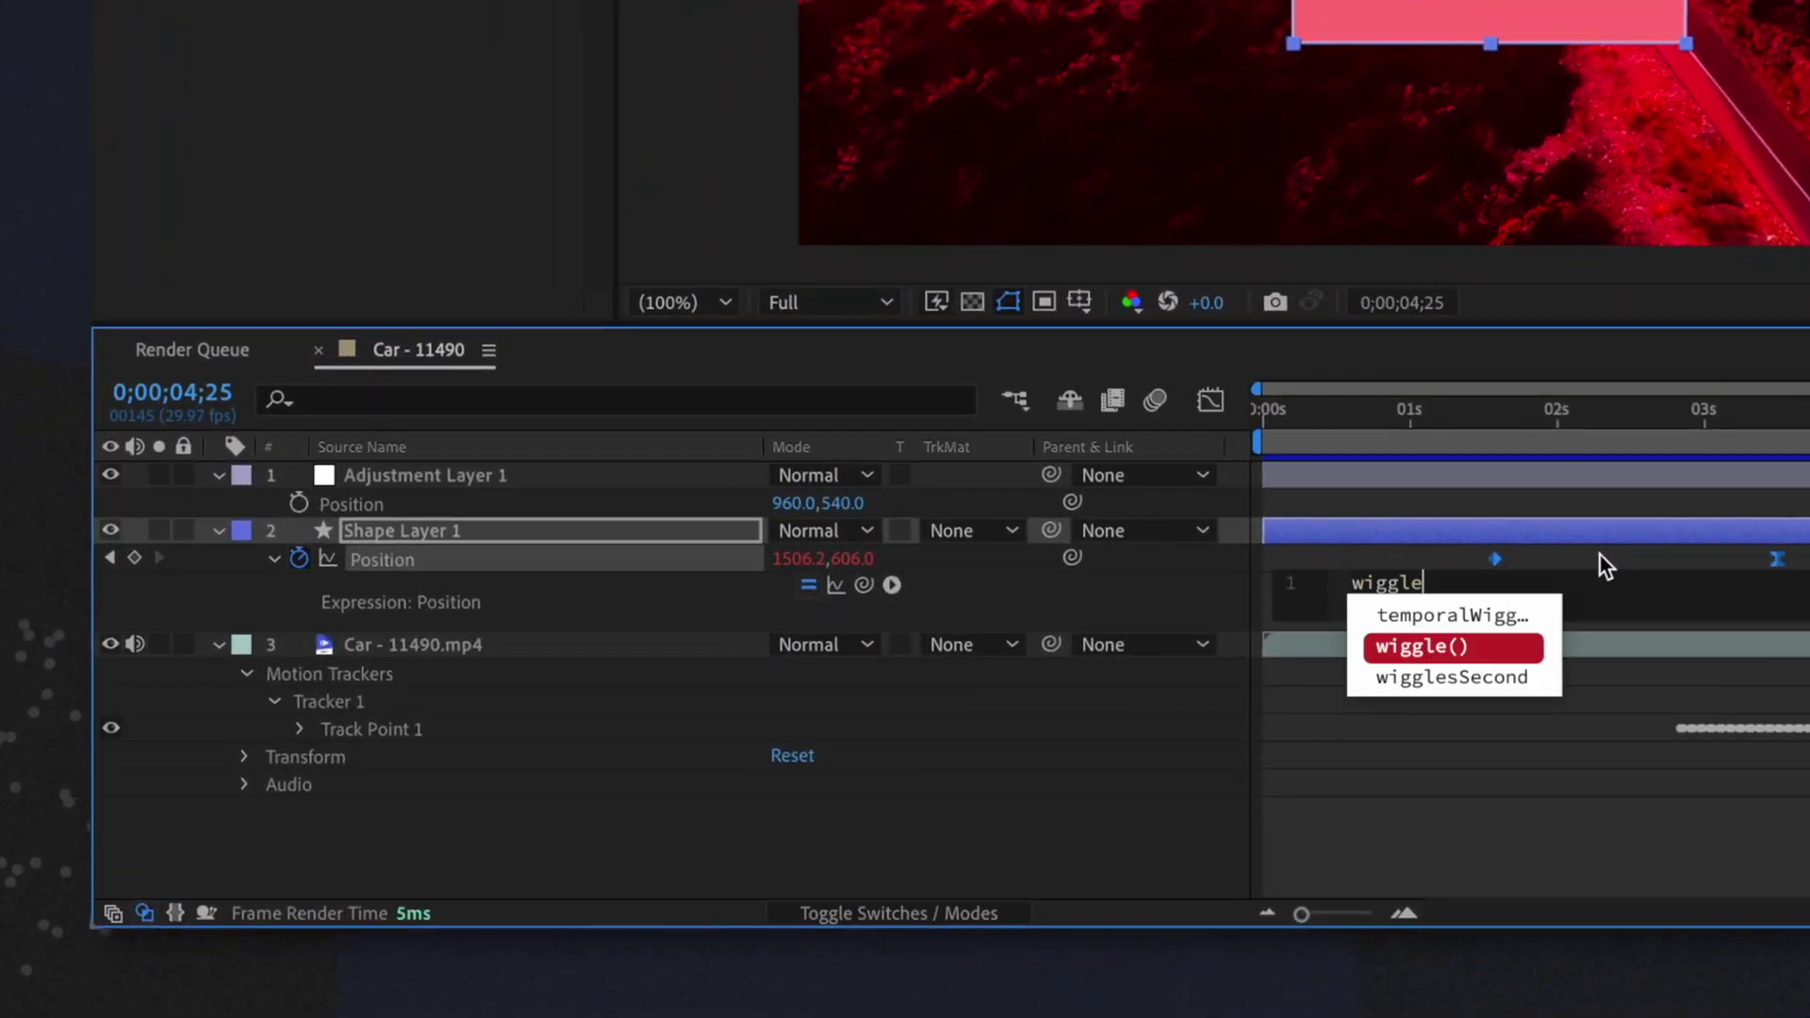
key("Return")
type("5,40")
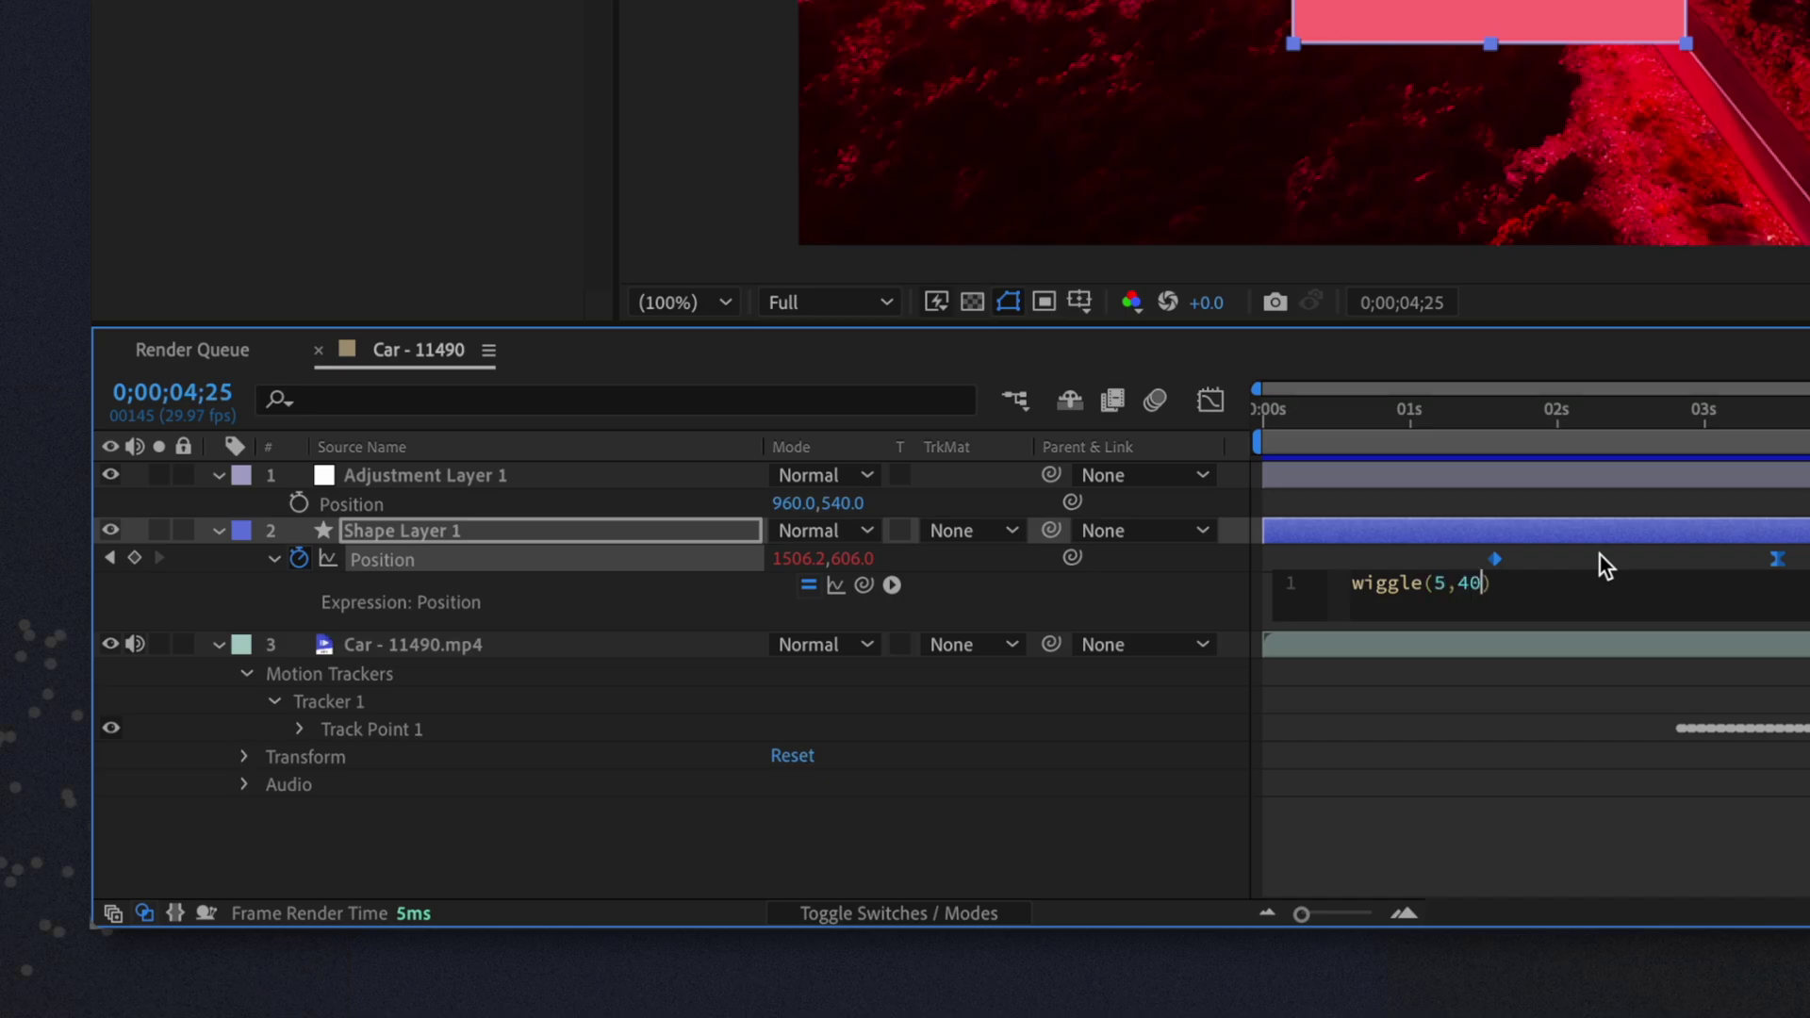
left_click(1642, 415)
left_click_drag(1641, 415, 1260, 415)
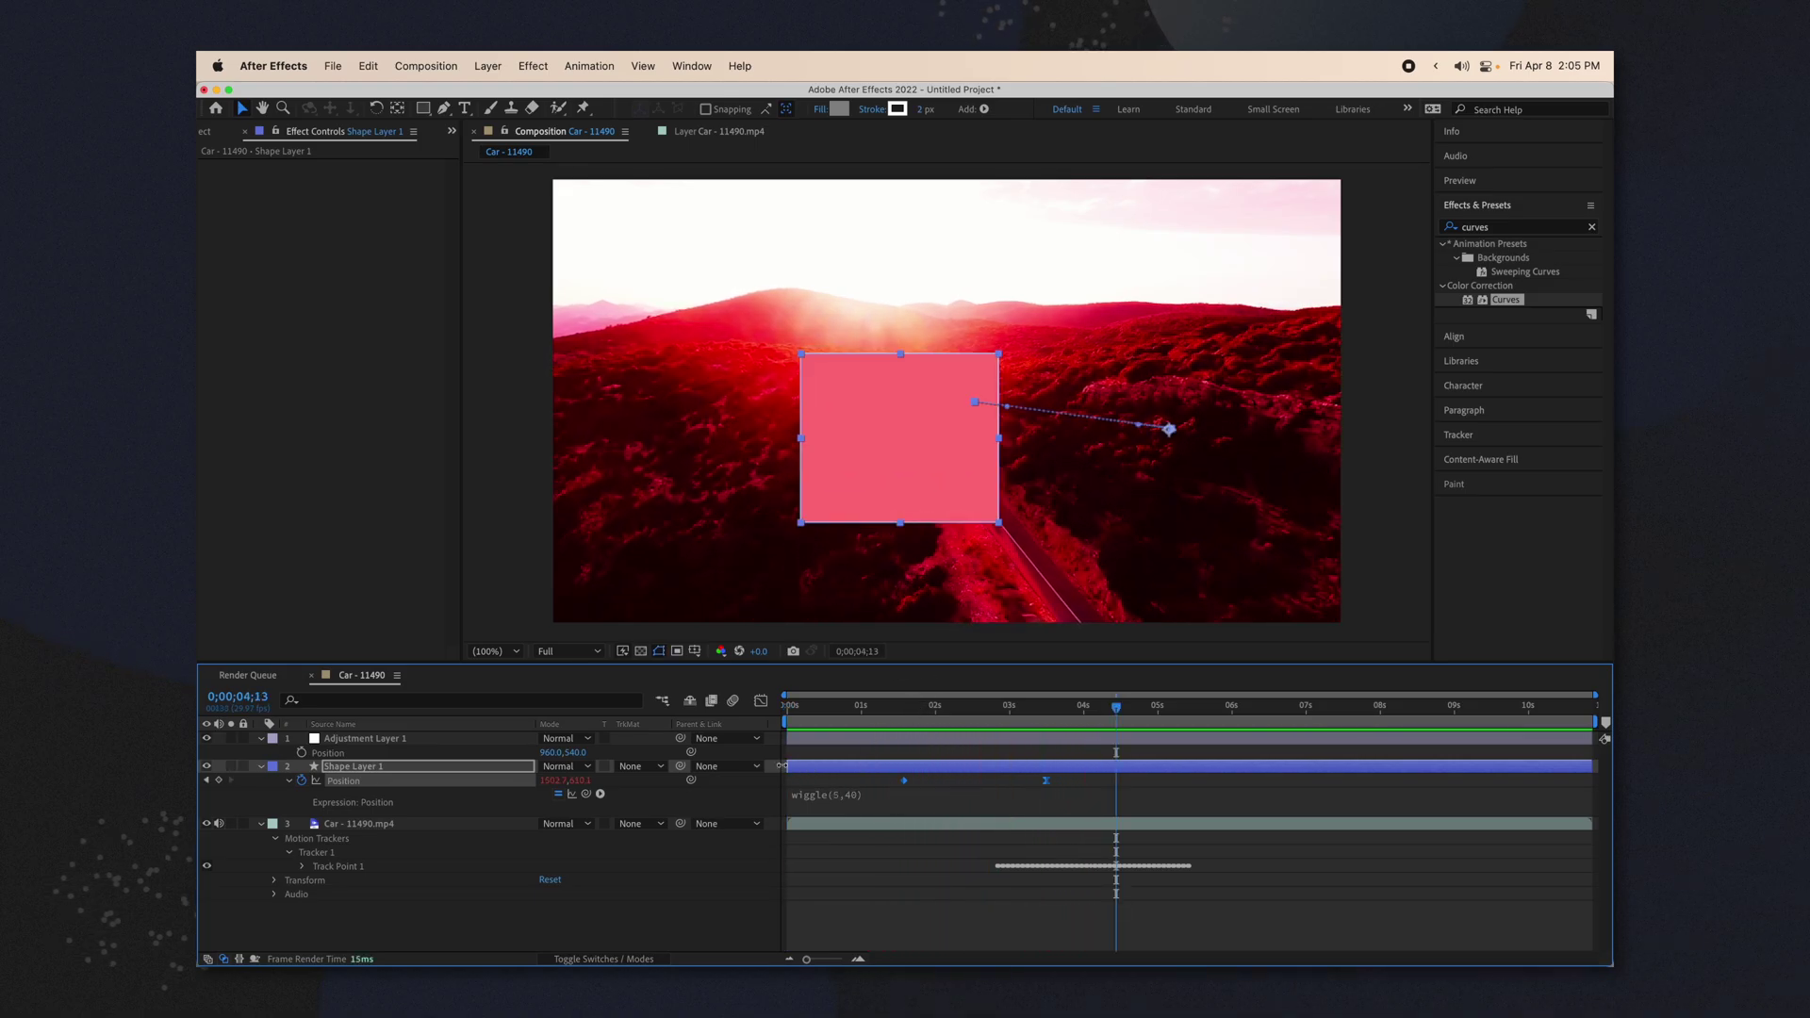
left_click(599, 795)
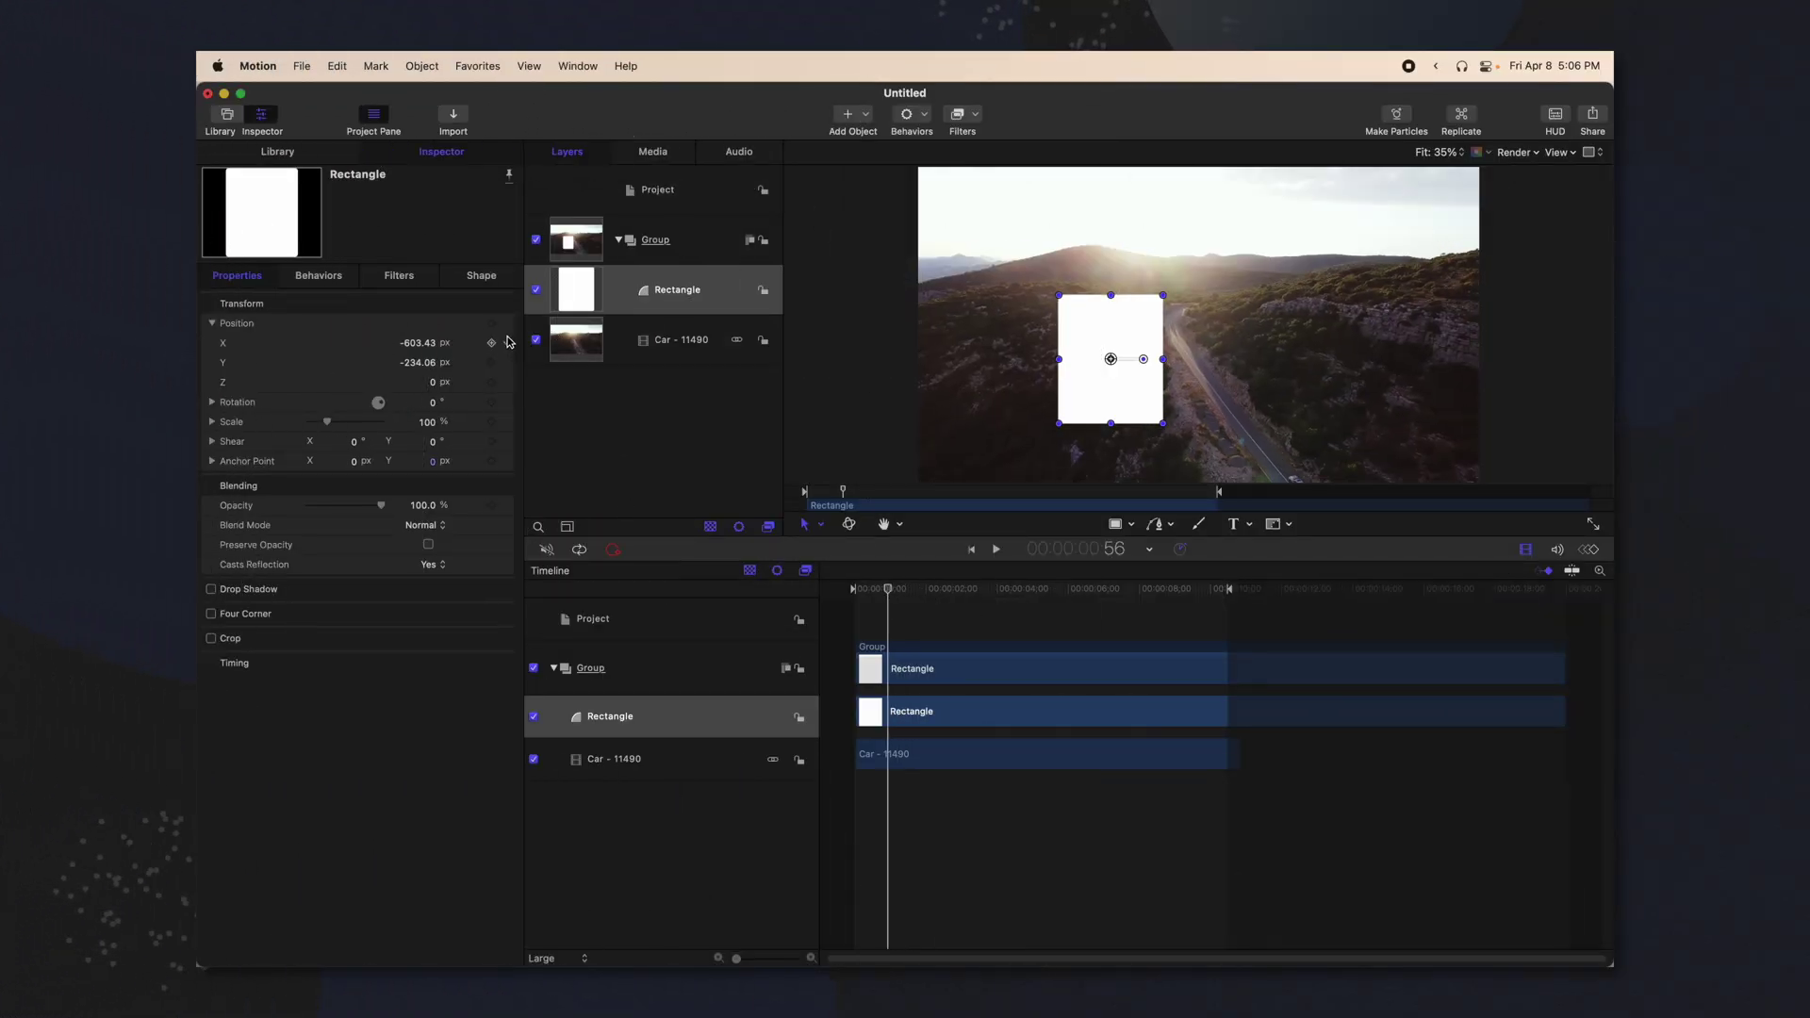
- Add a Randomize parameter behavior to the Rectangle's Position
left_click(701, 280)
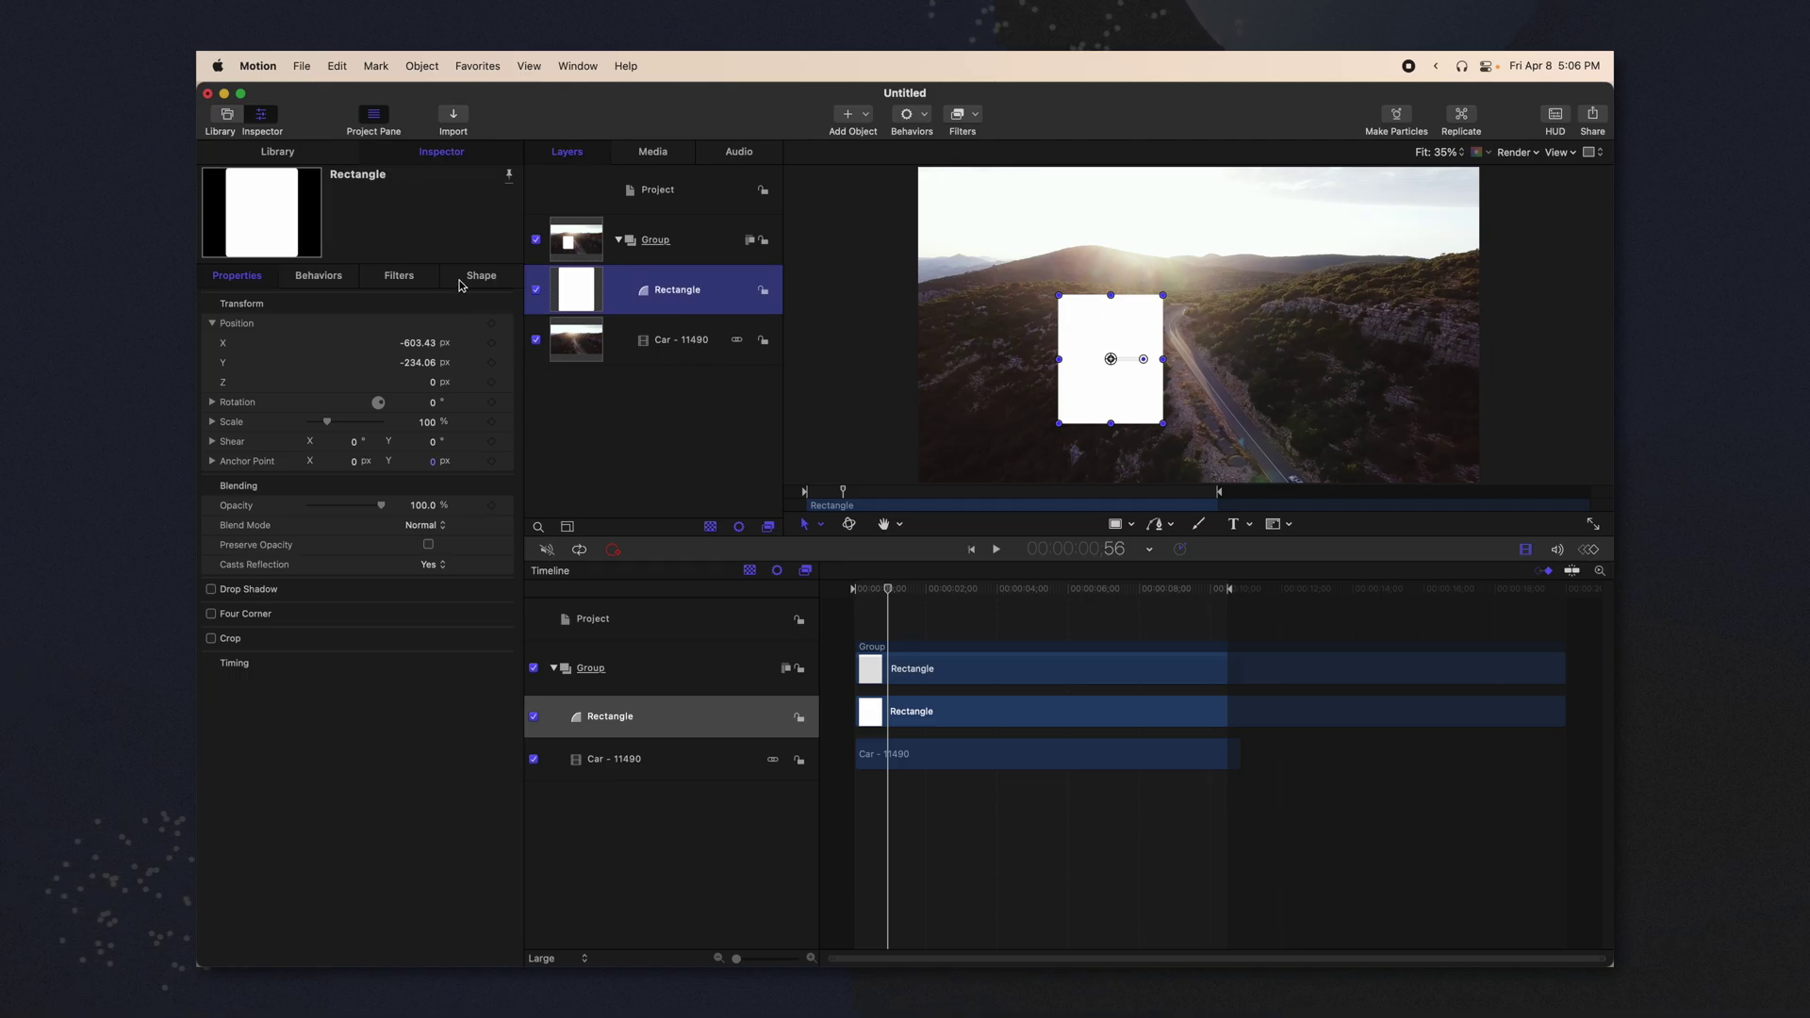
left_click(509, 326)
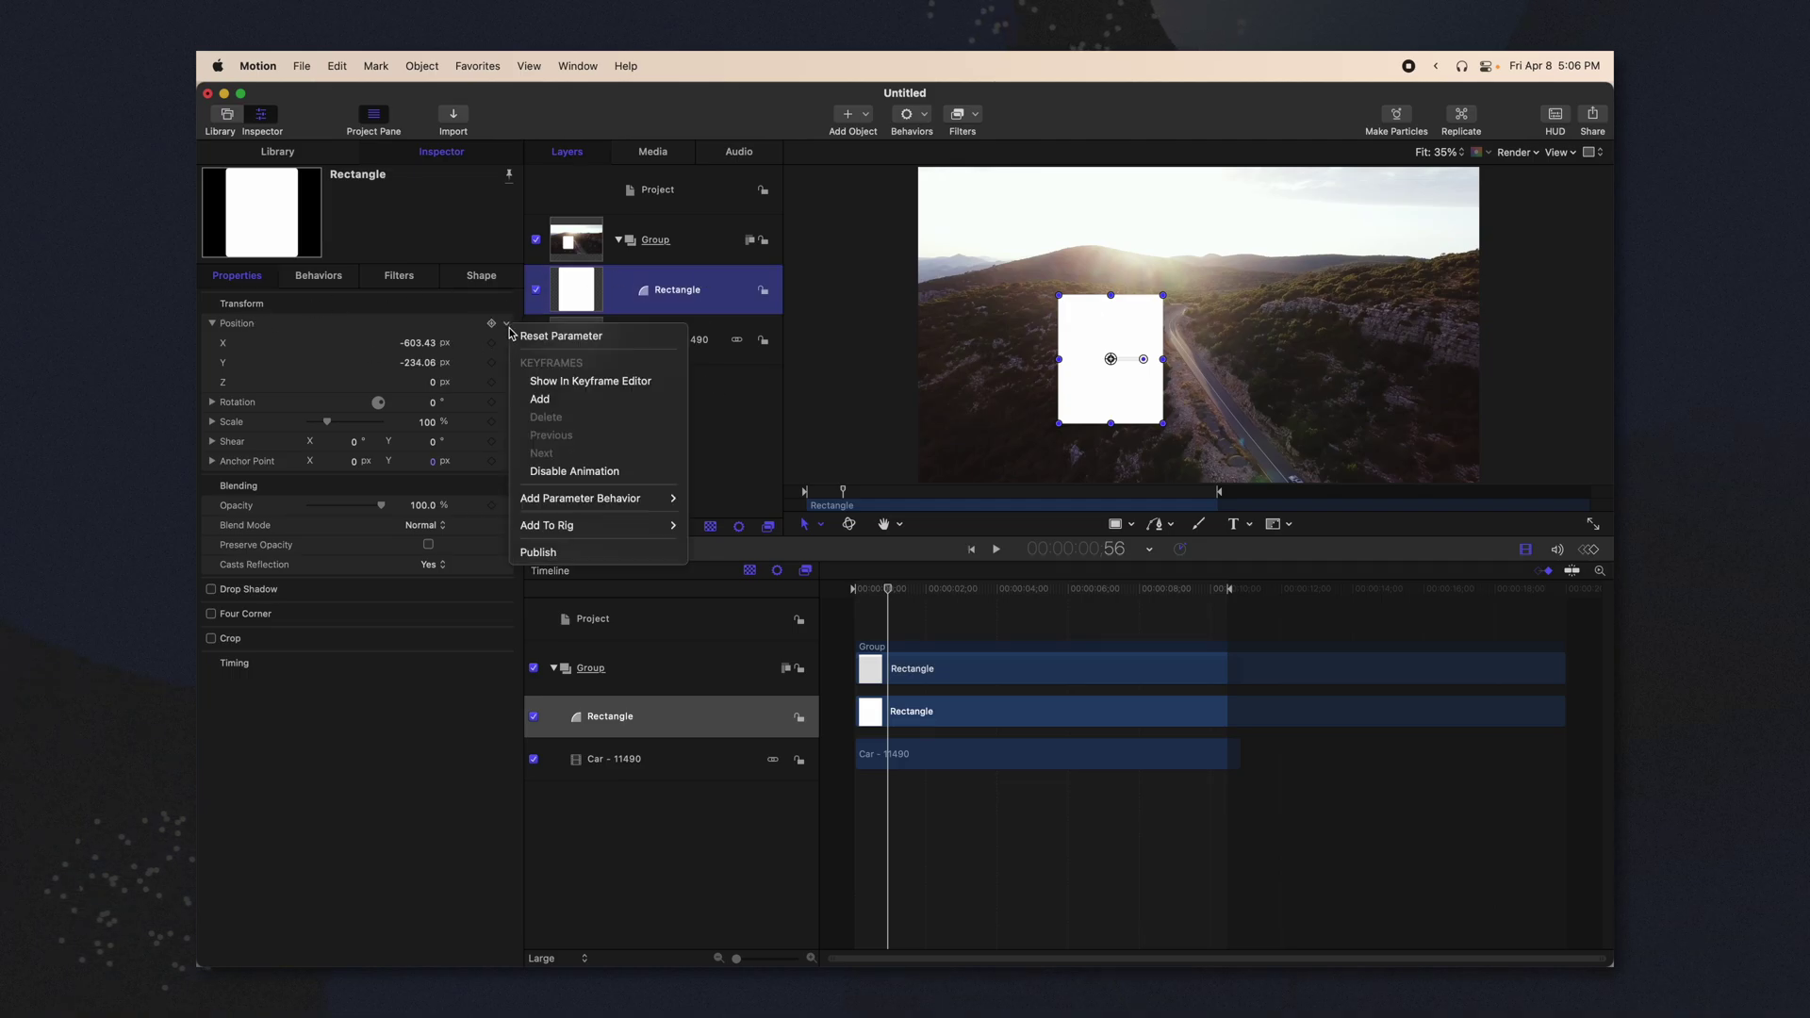
mouse_move(611, 498)
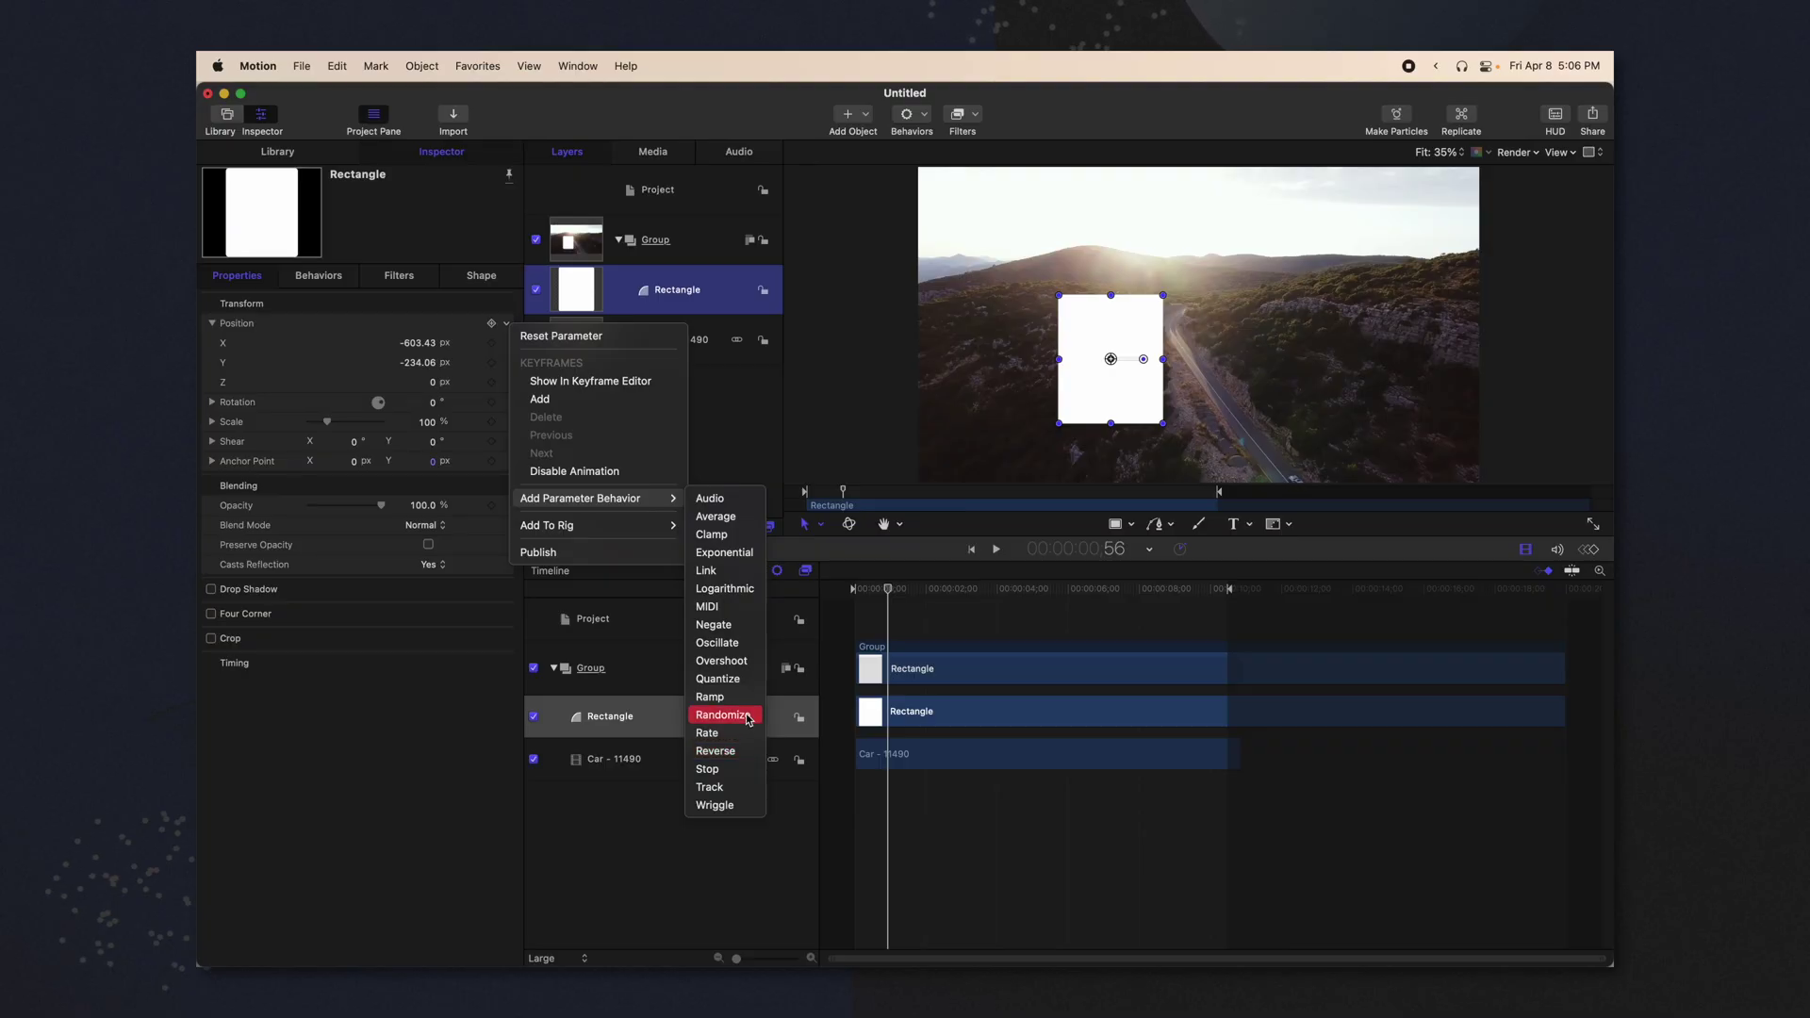
left_click(748, 719)
- Set Randomize Amount 100 px, Frequency 4, Noisiness 0.3 and Add and Subtract mode, previewing the jitter
left_click_drag(936, 592, 976, 608)
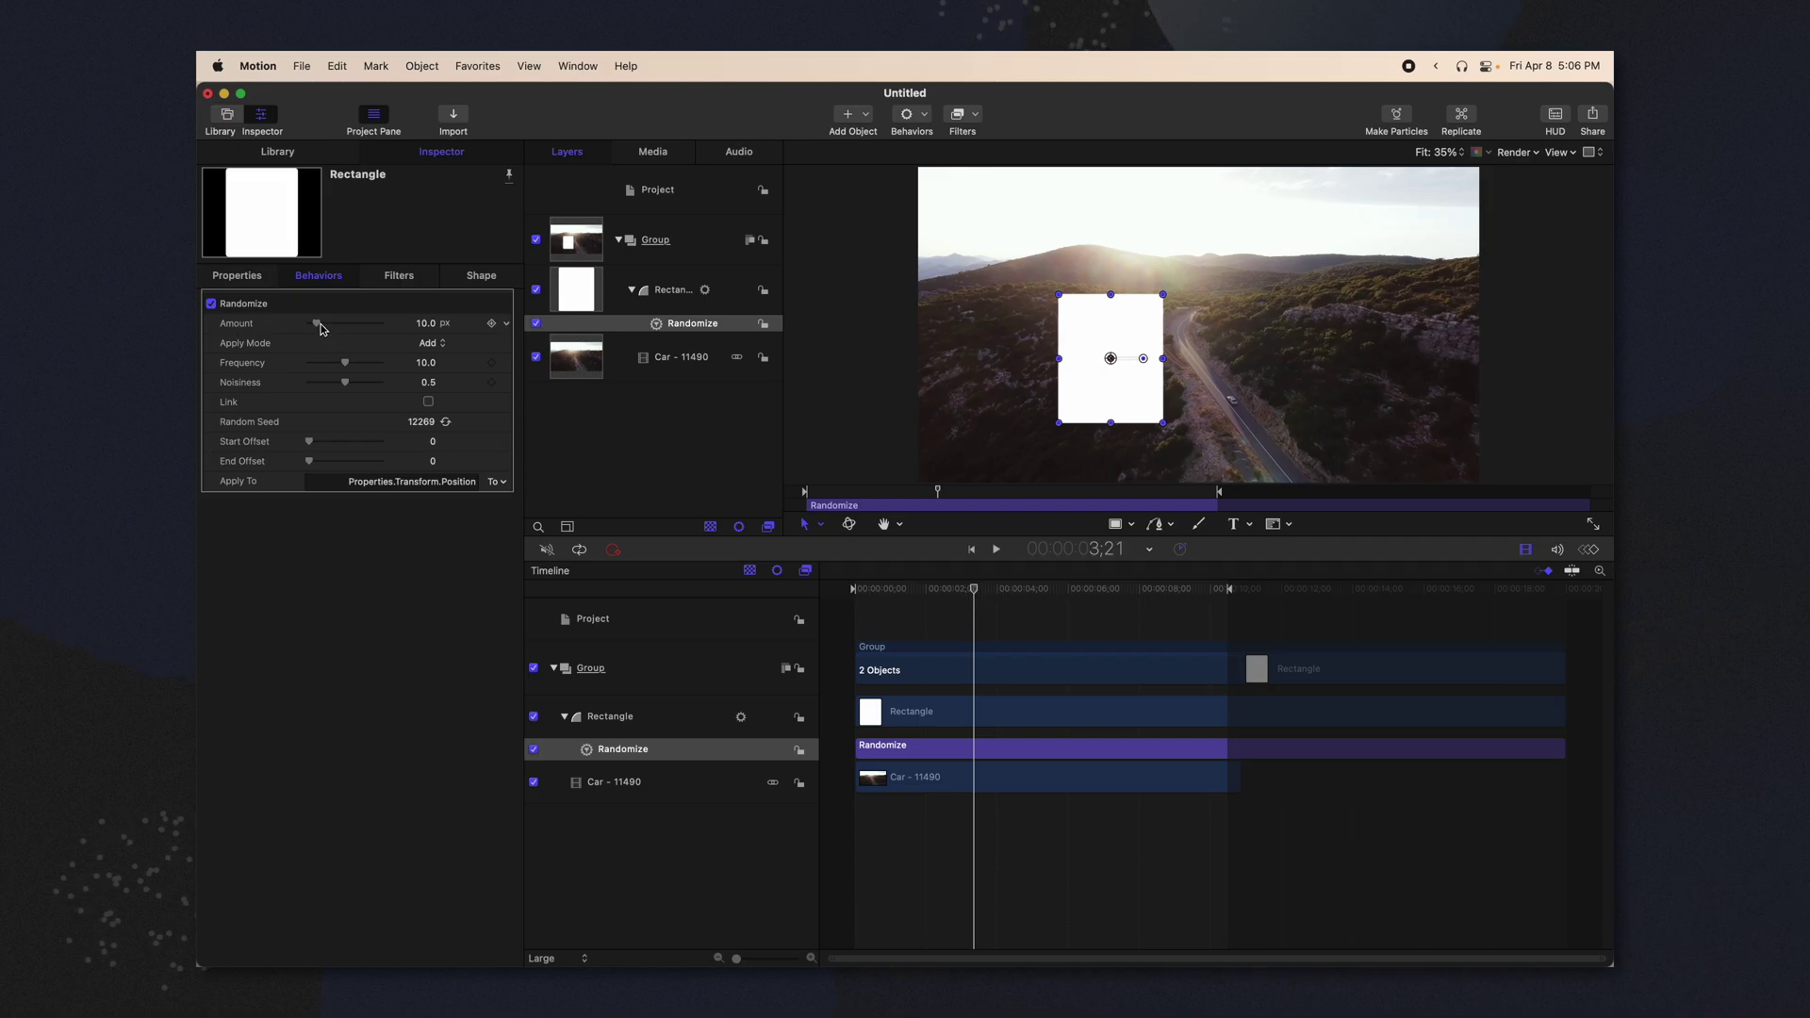
left_click_drag(317, 323, 393, 333)
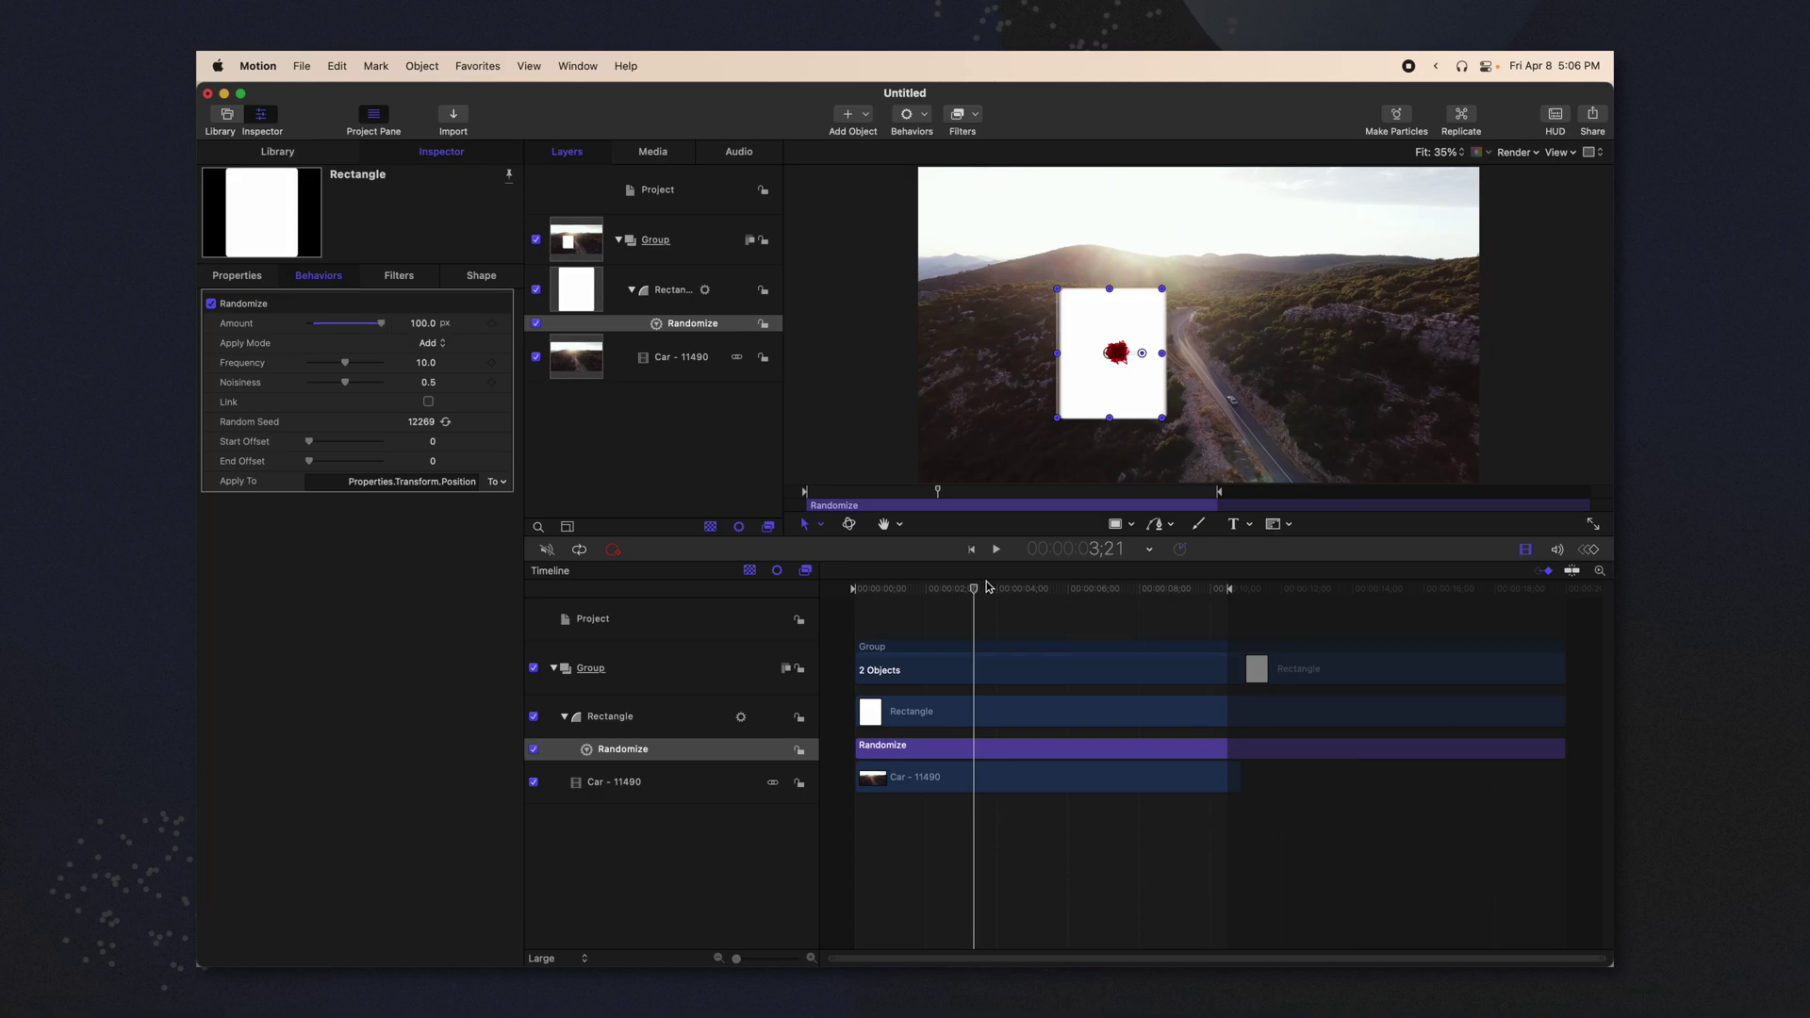
key("space")
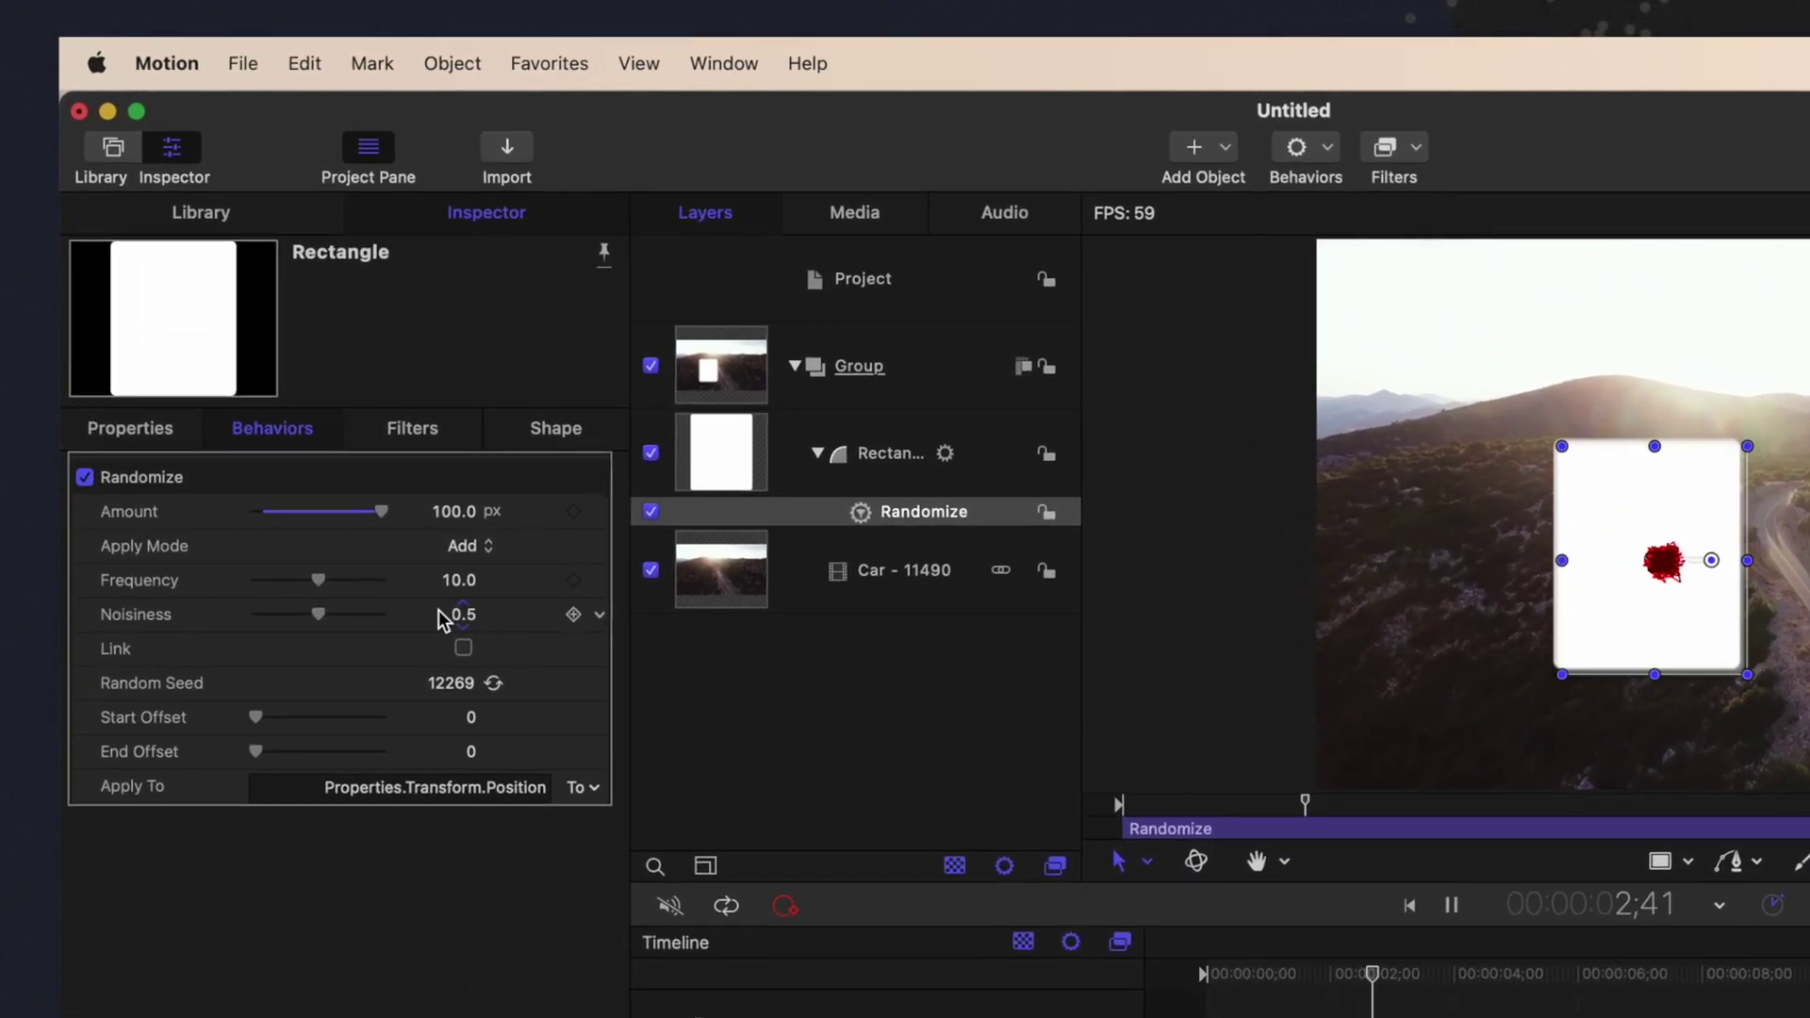
key("space")
left_click_drag(319, 580, 284, 618)
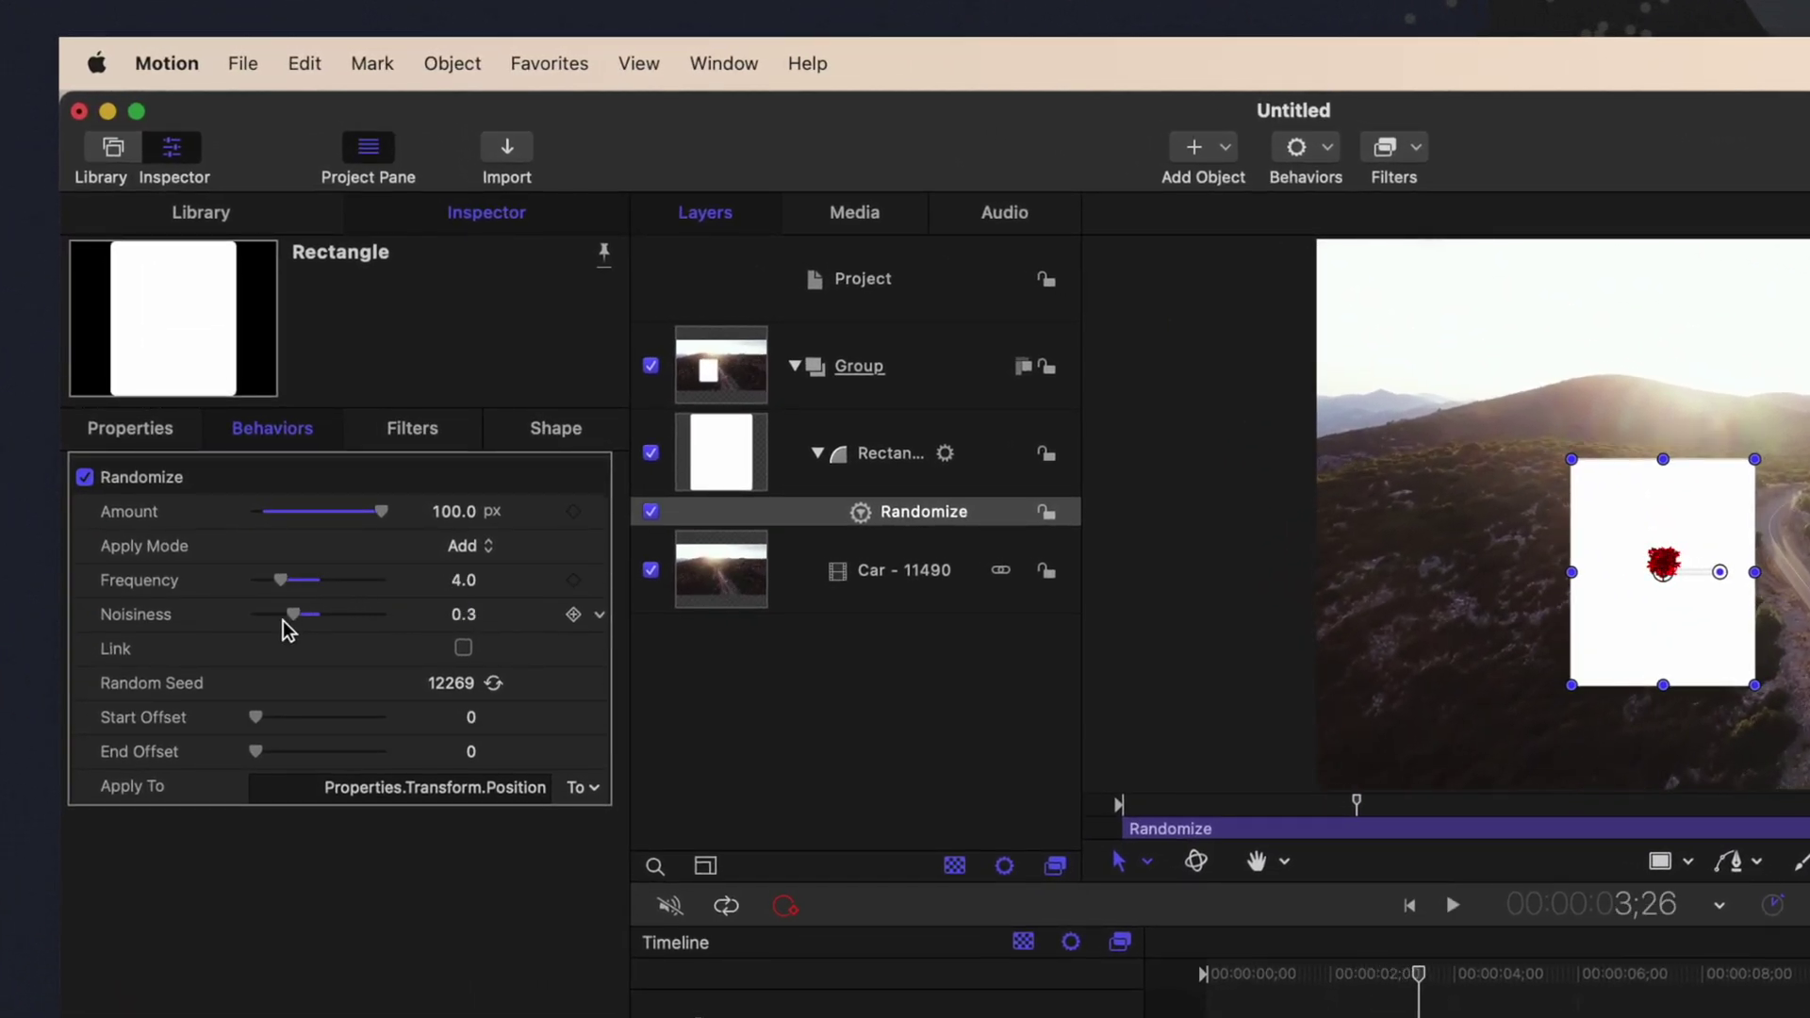
left_click(462, 546)
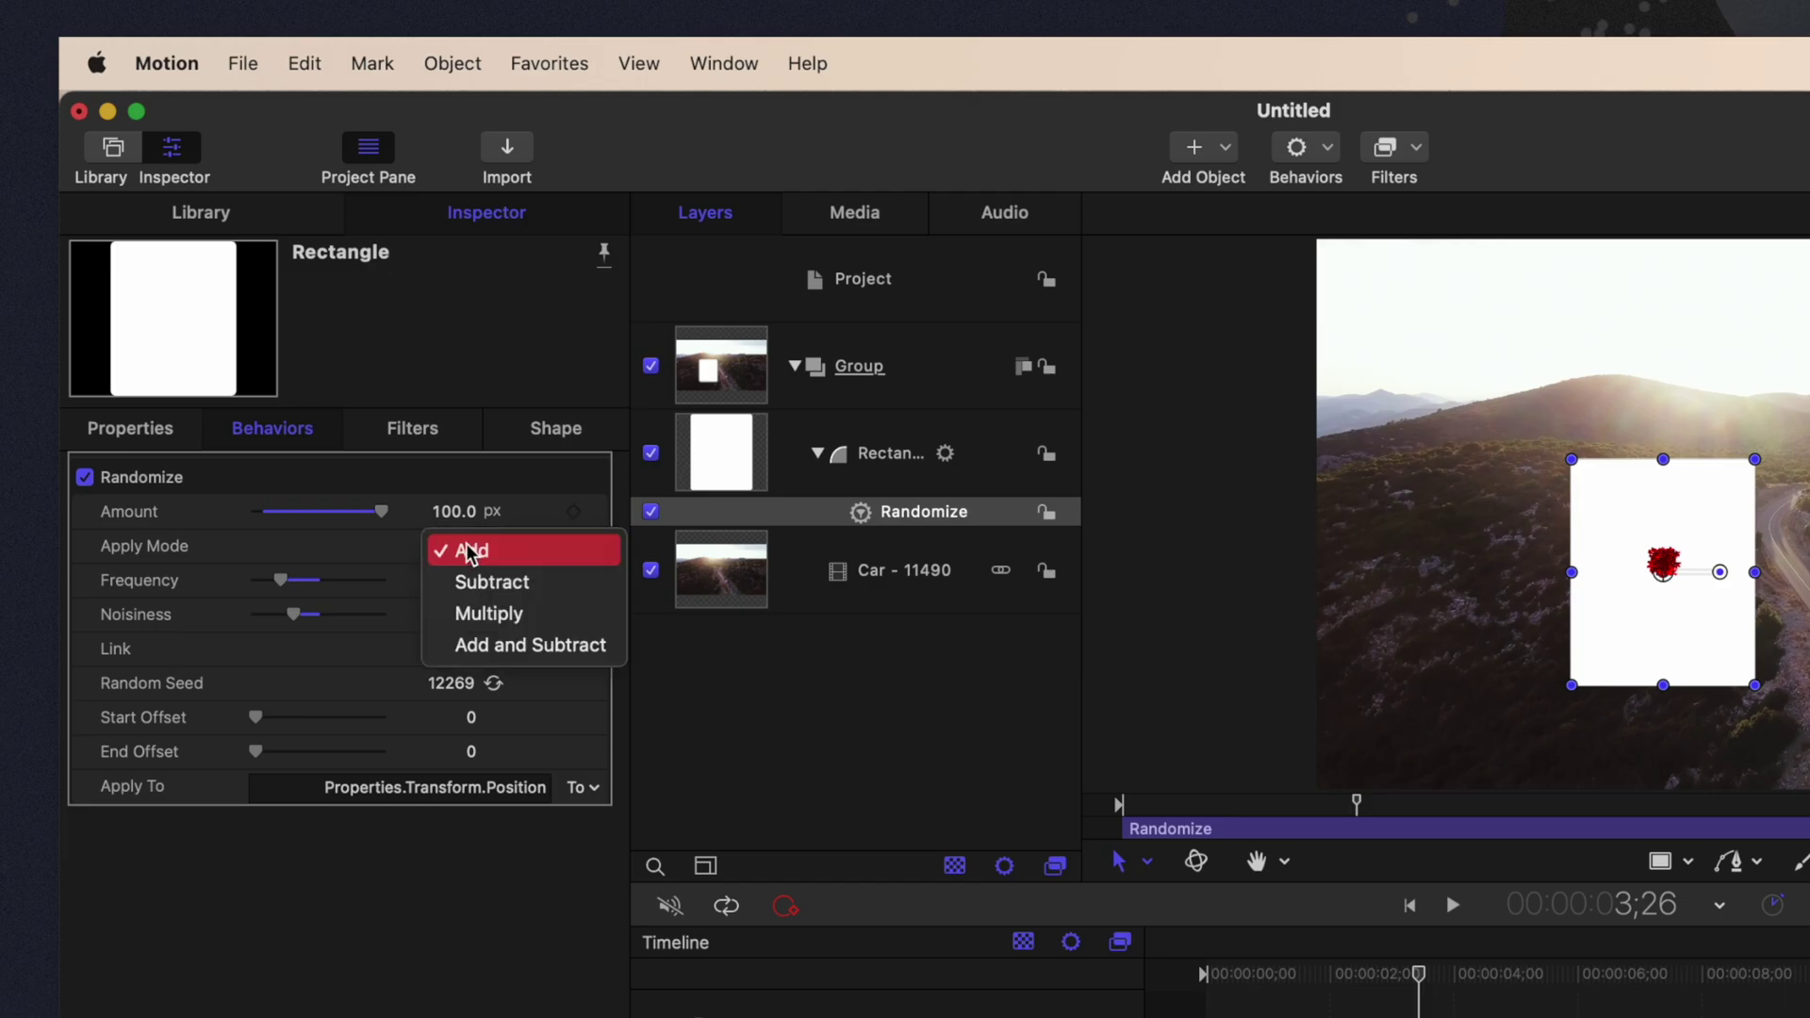
left_click(481, 660)
key("space")
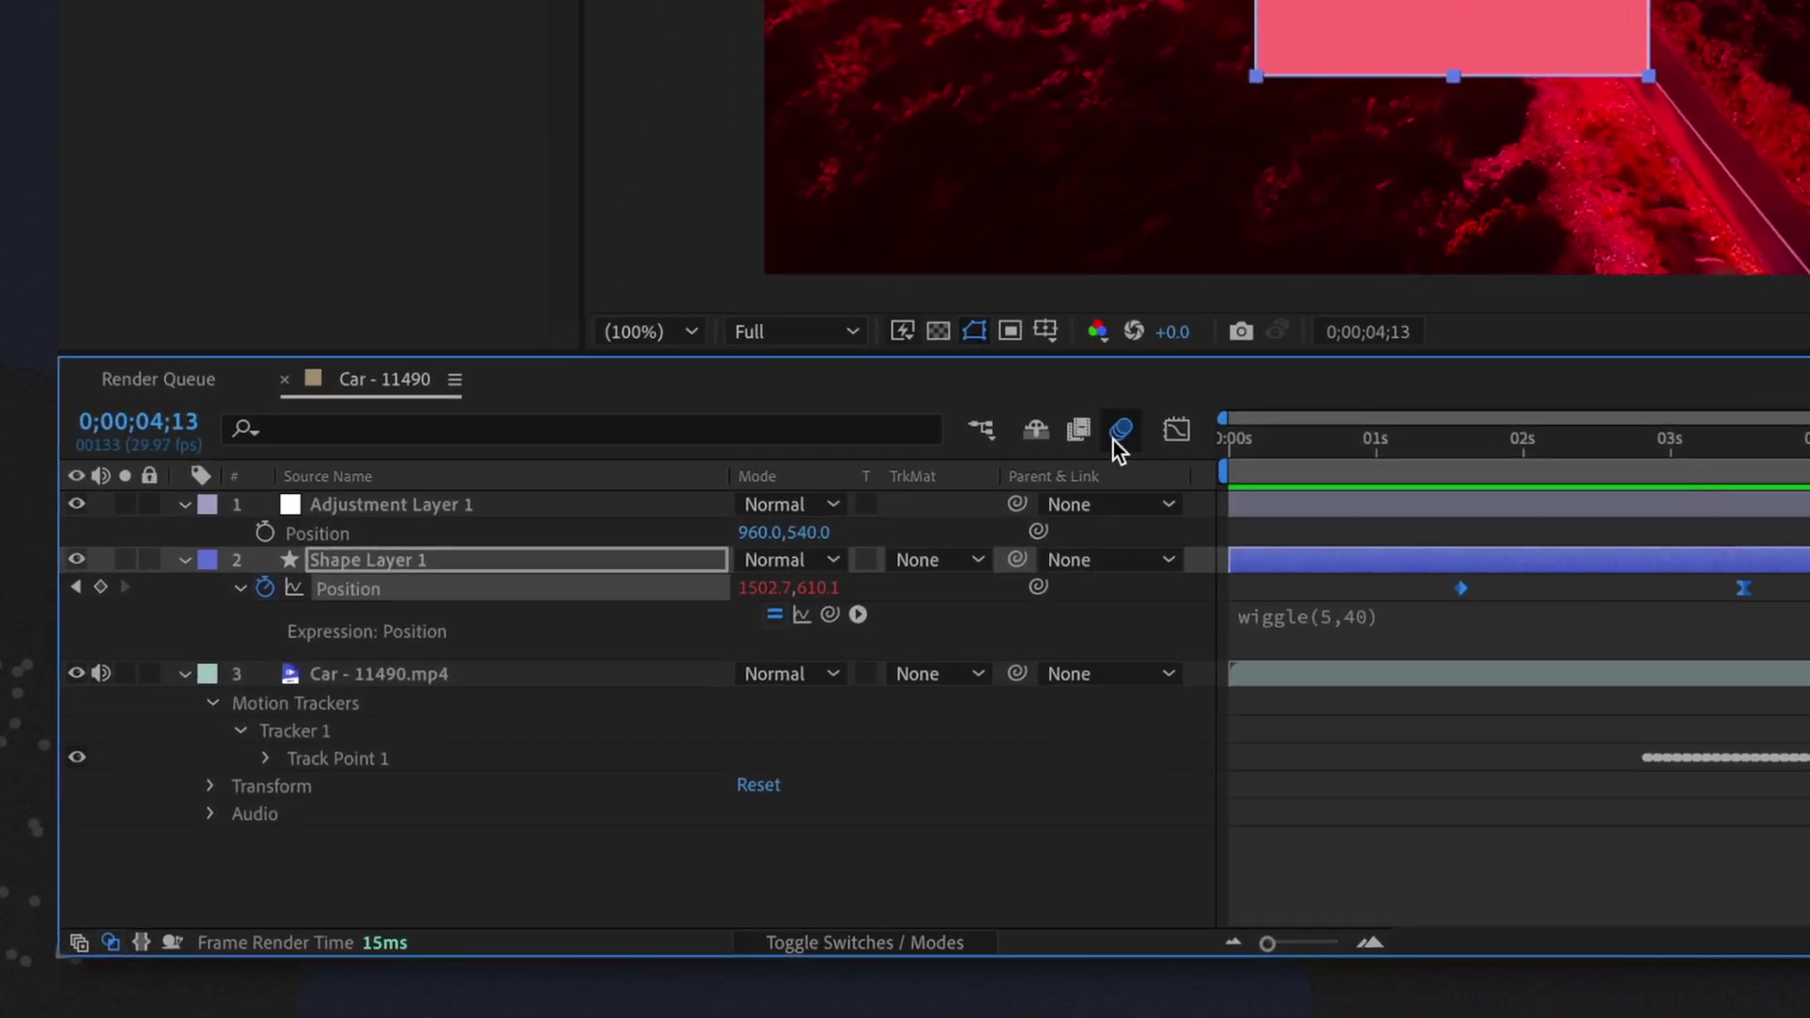
- Enable composition motion blur, show the layer switches, and scrub from about 3 seconds to preview
left_click(1119, 435)
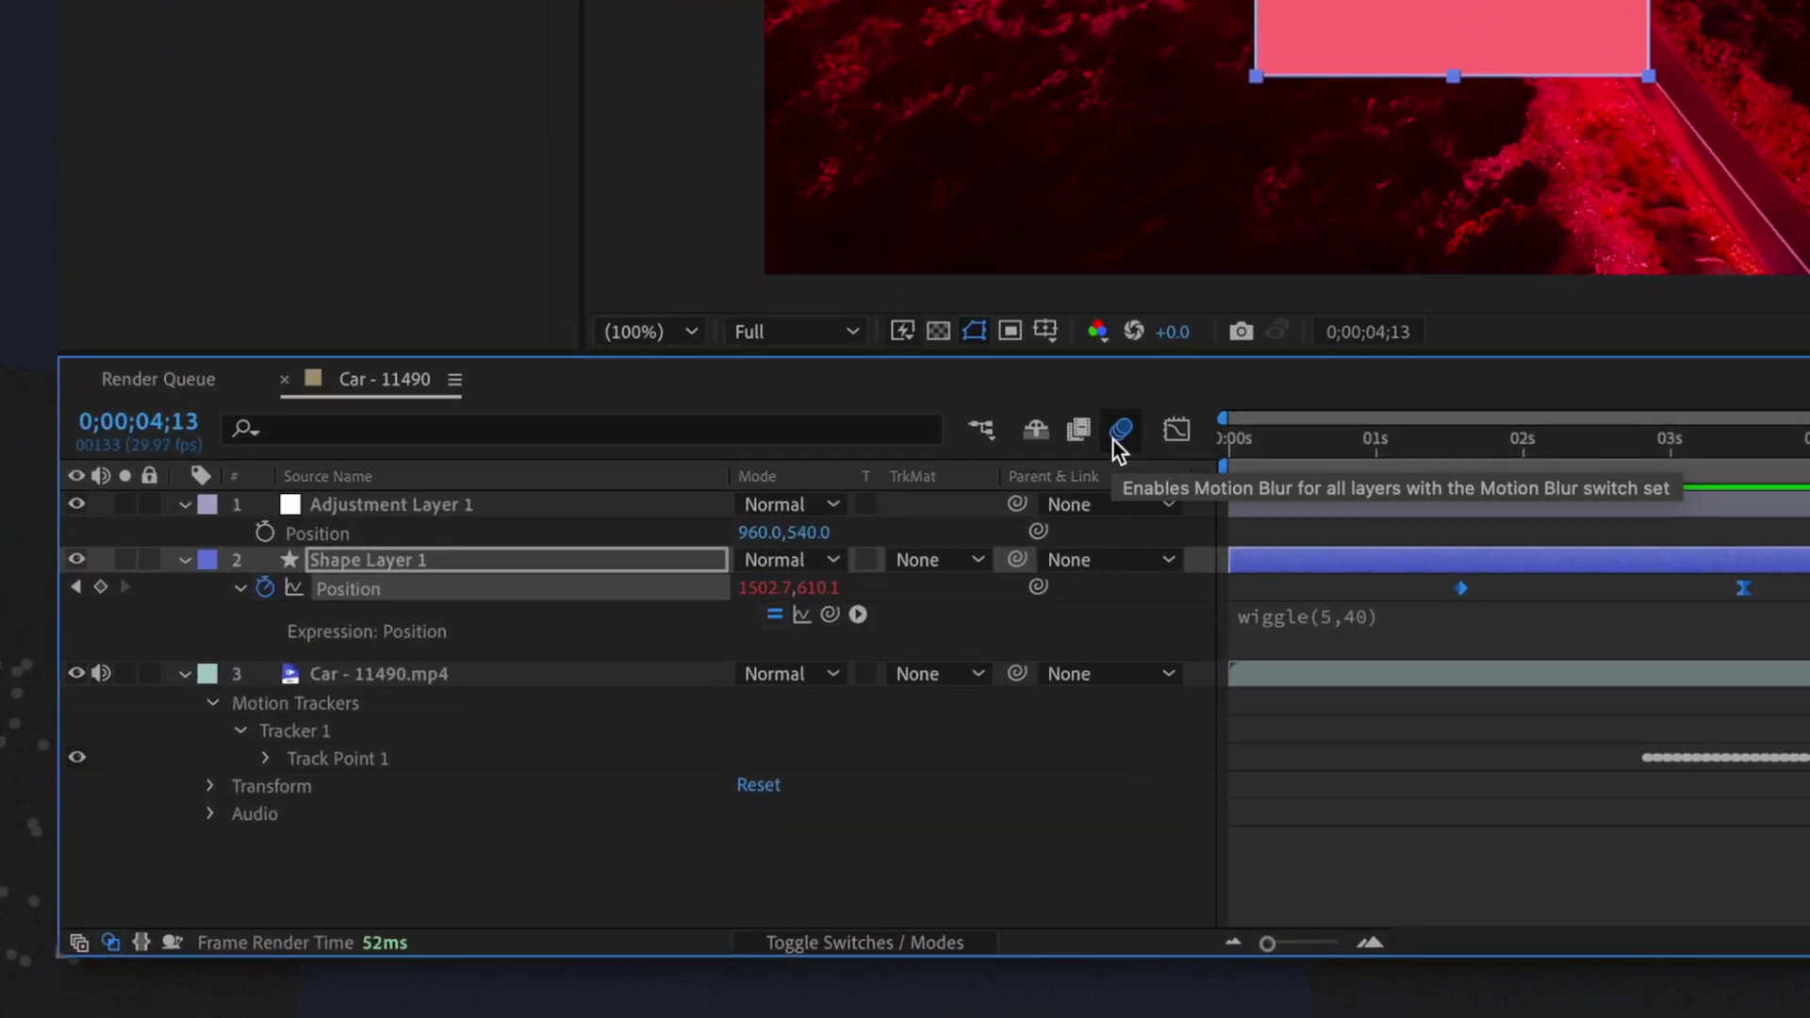
left_click(803, 943)
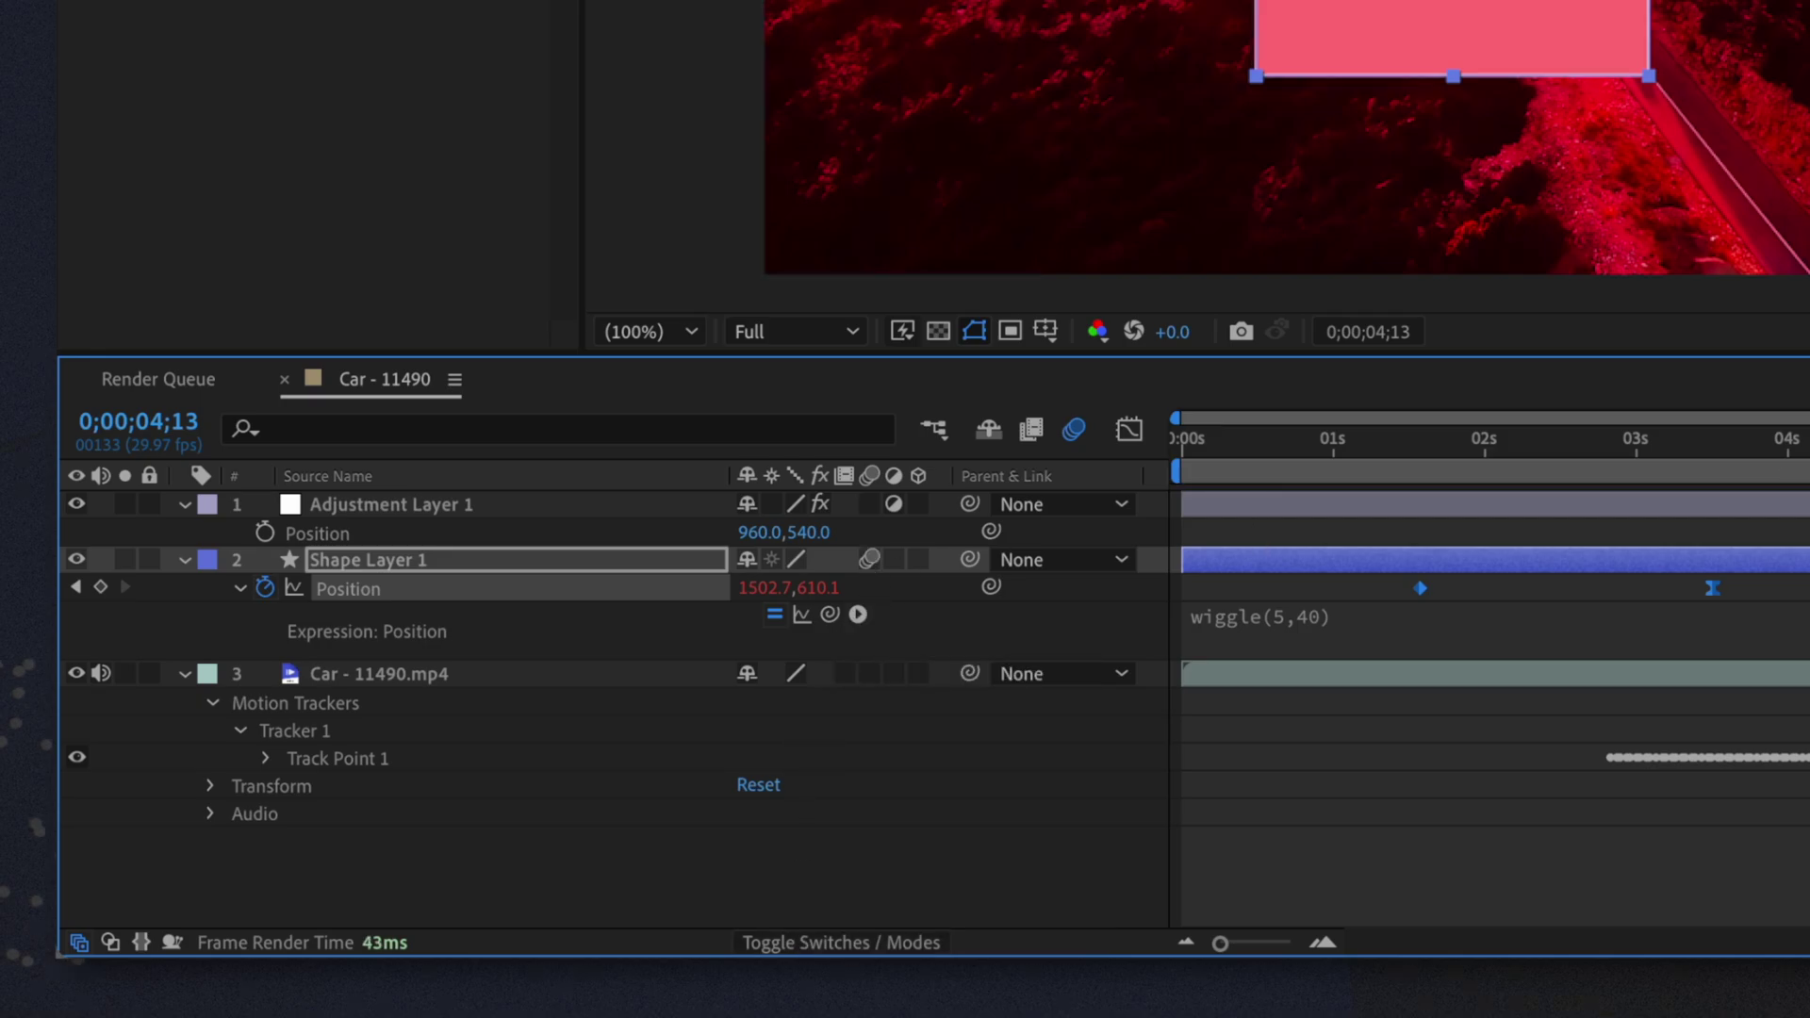
left_click(1656, 441)
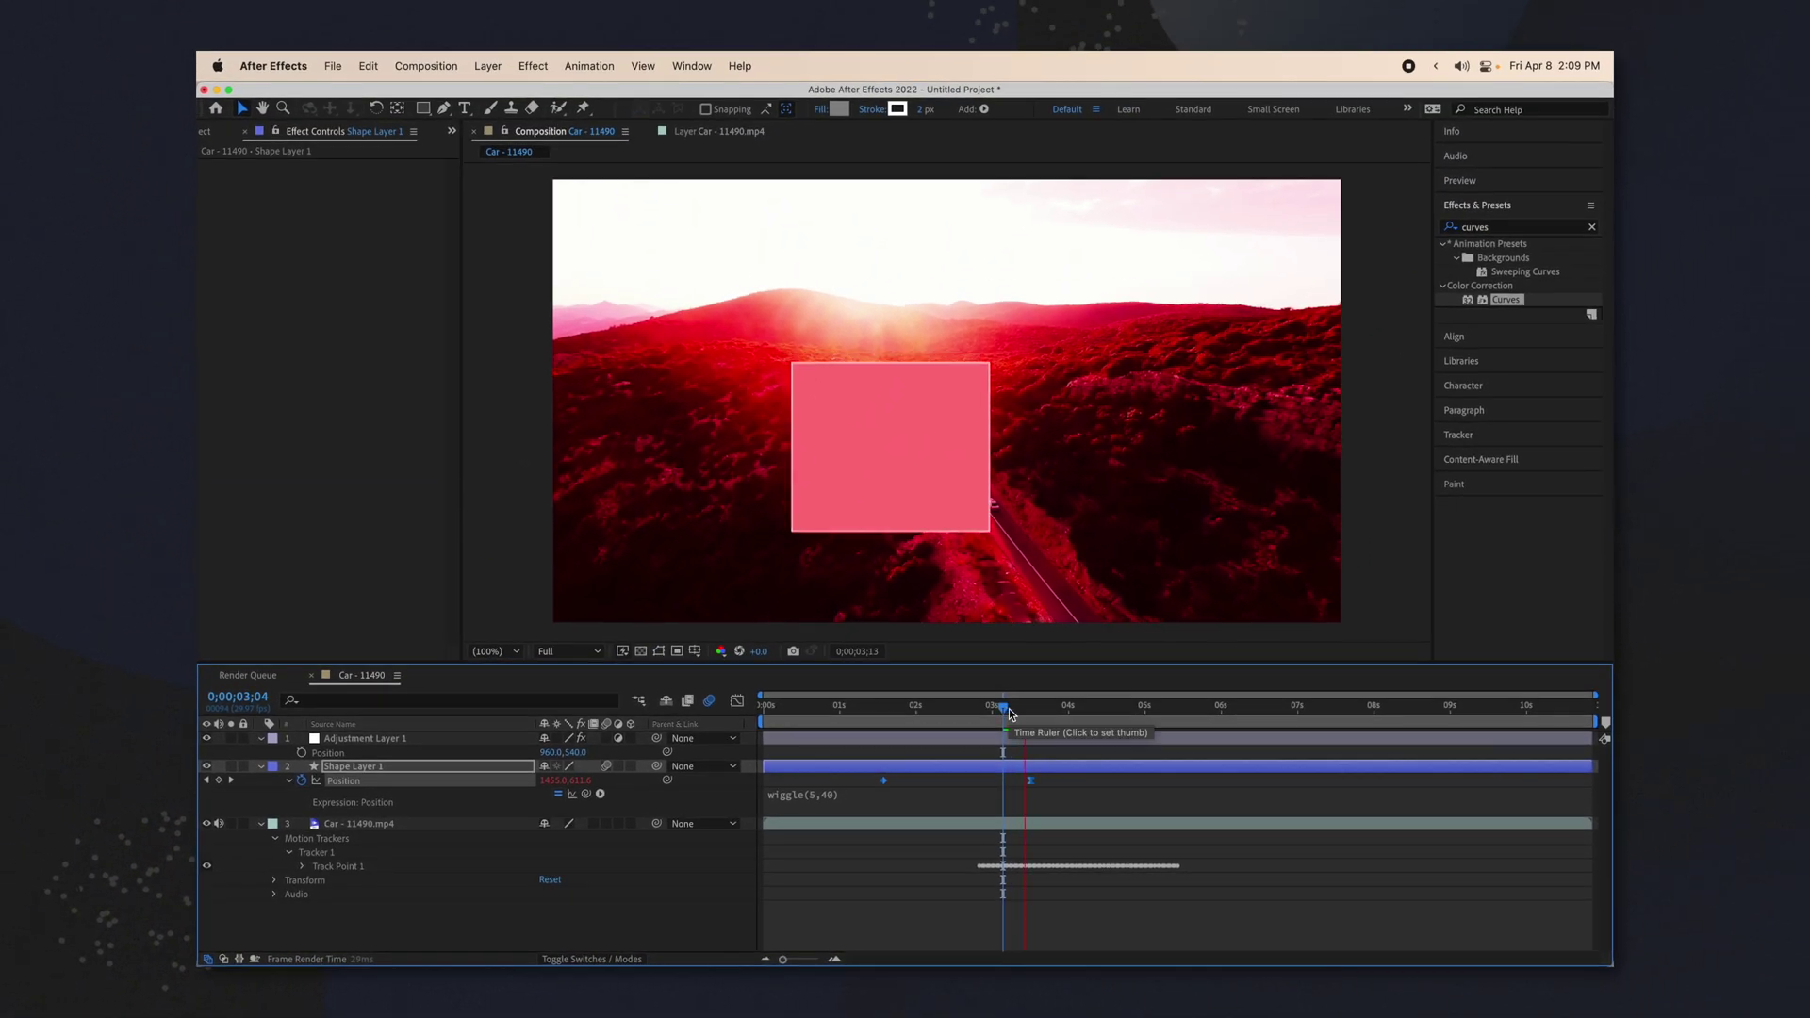
left_click_drag(1052, 695, 1003, 713)
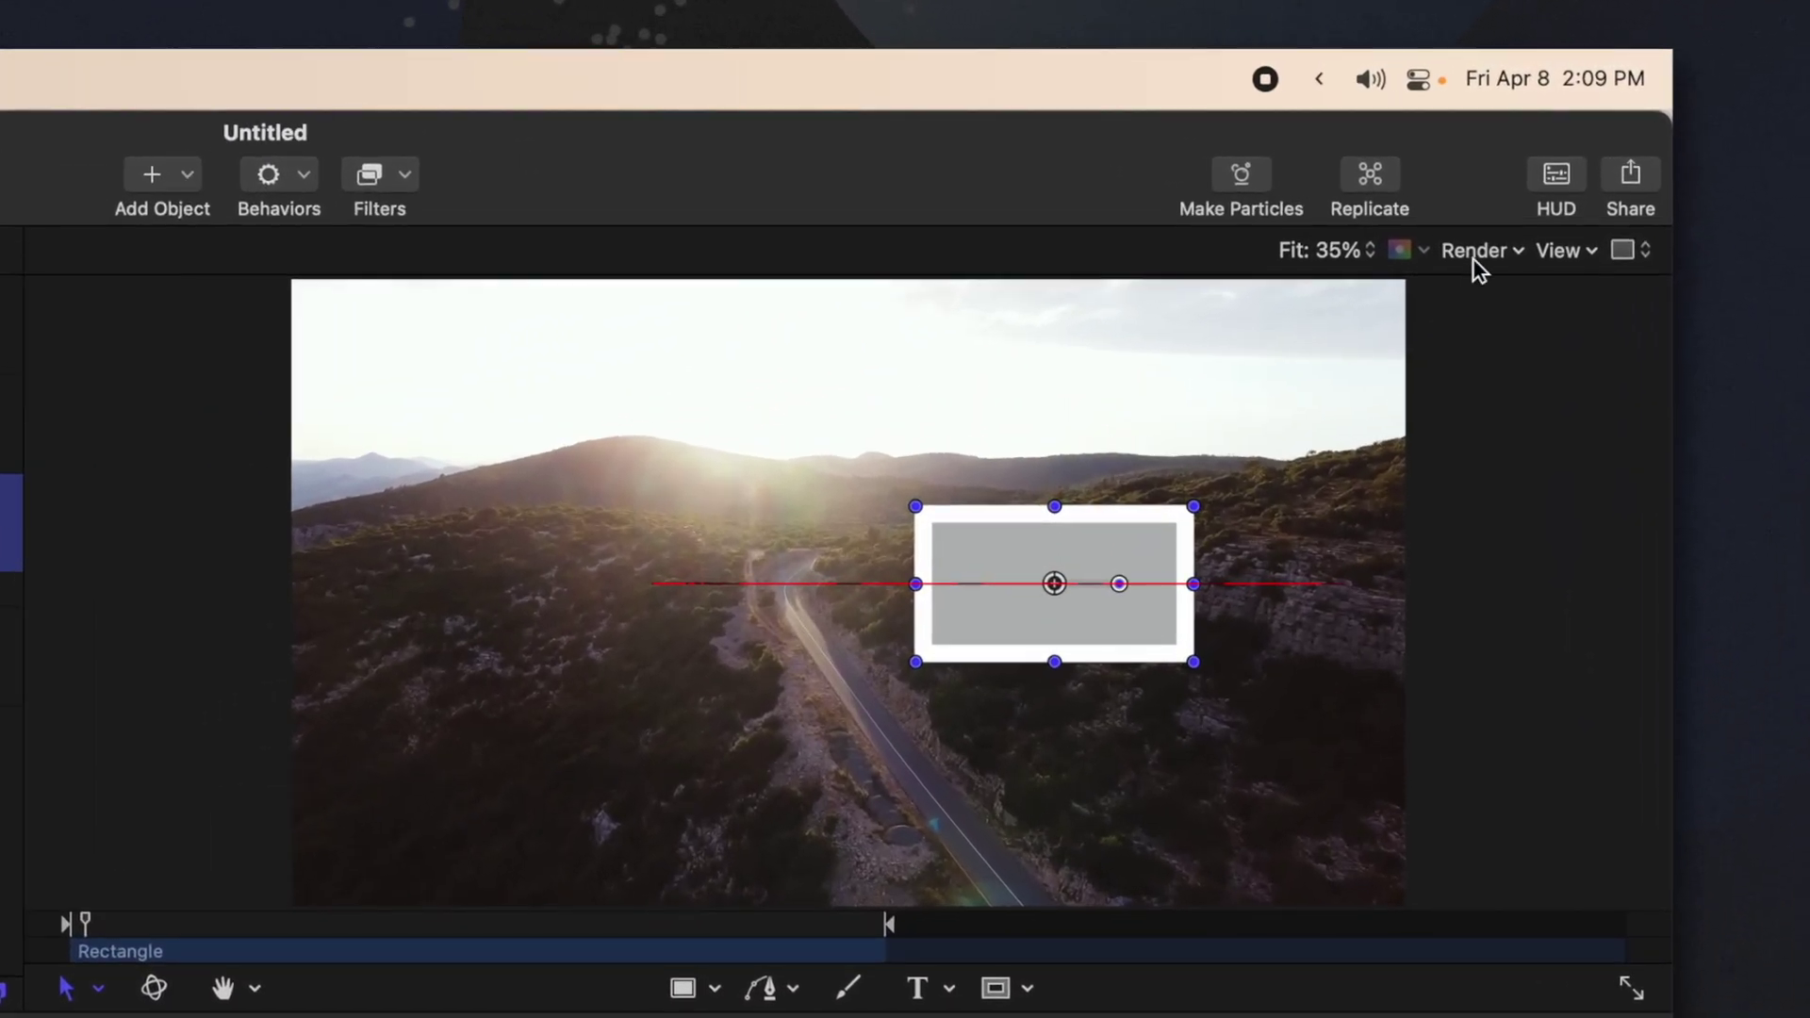
- Turn on Motion Blur from the canvas Render menu and view the Project's motion blur properties
left_click(1479, 253)
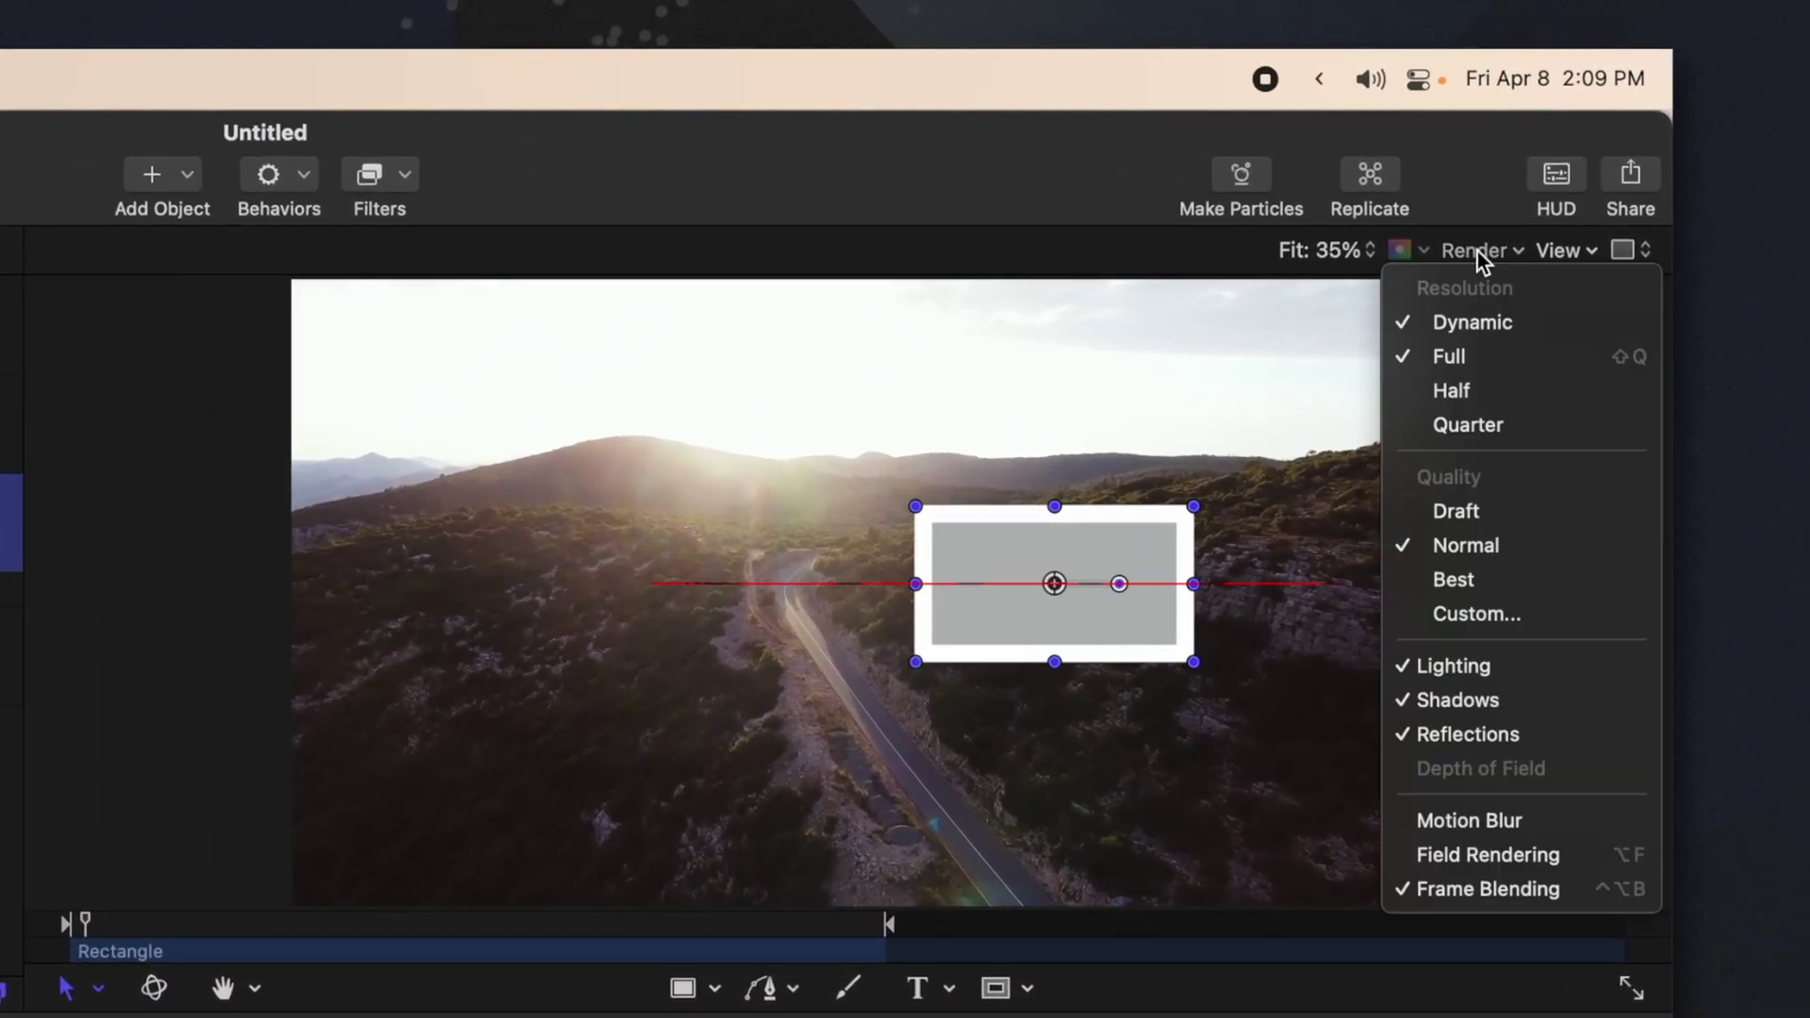
left_click(1507, 822)
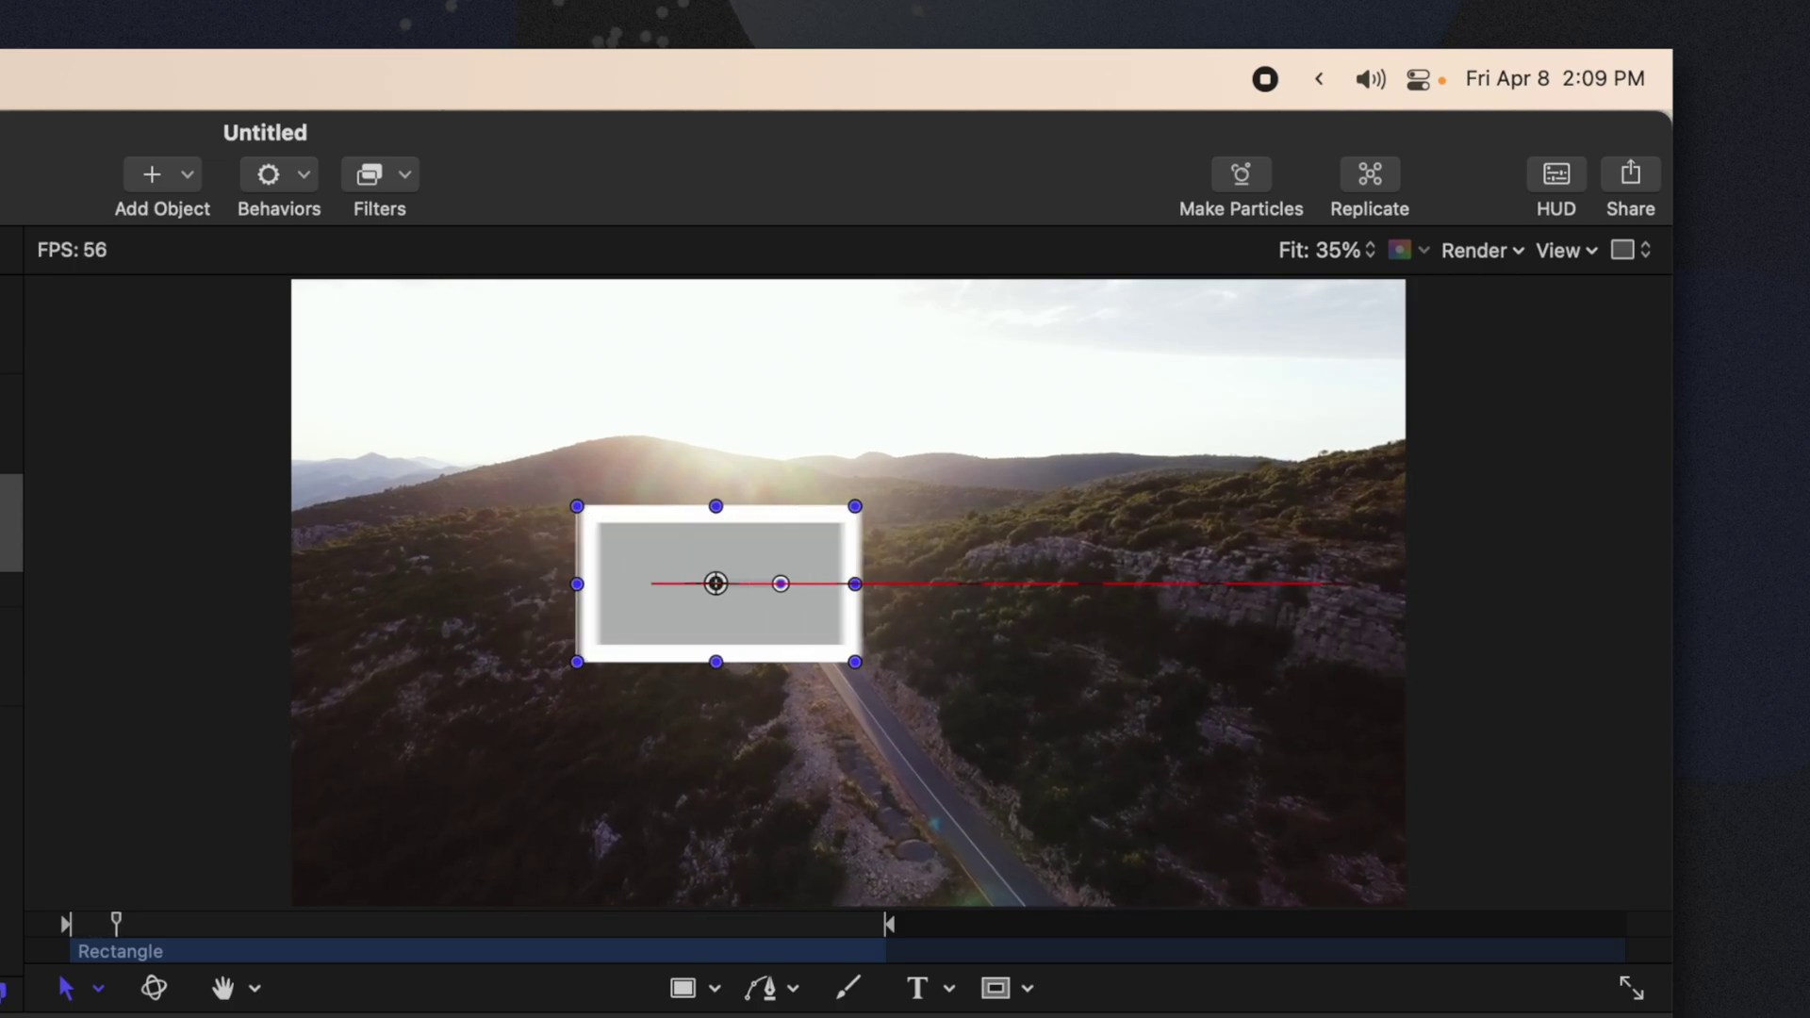
key("space")
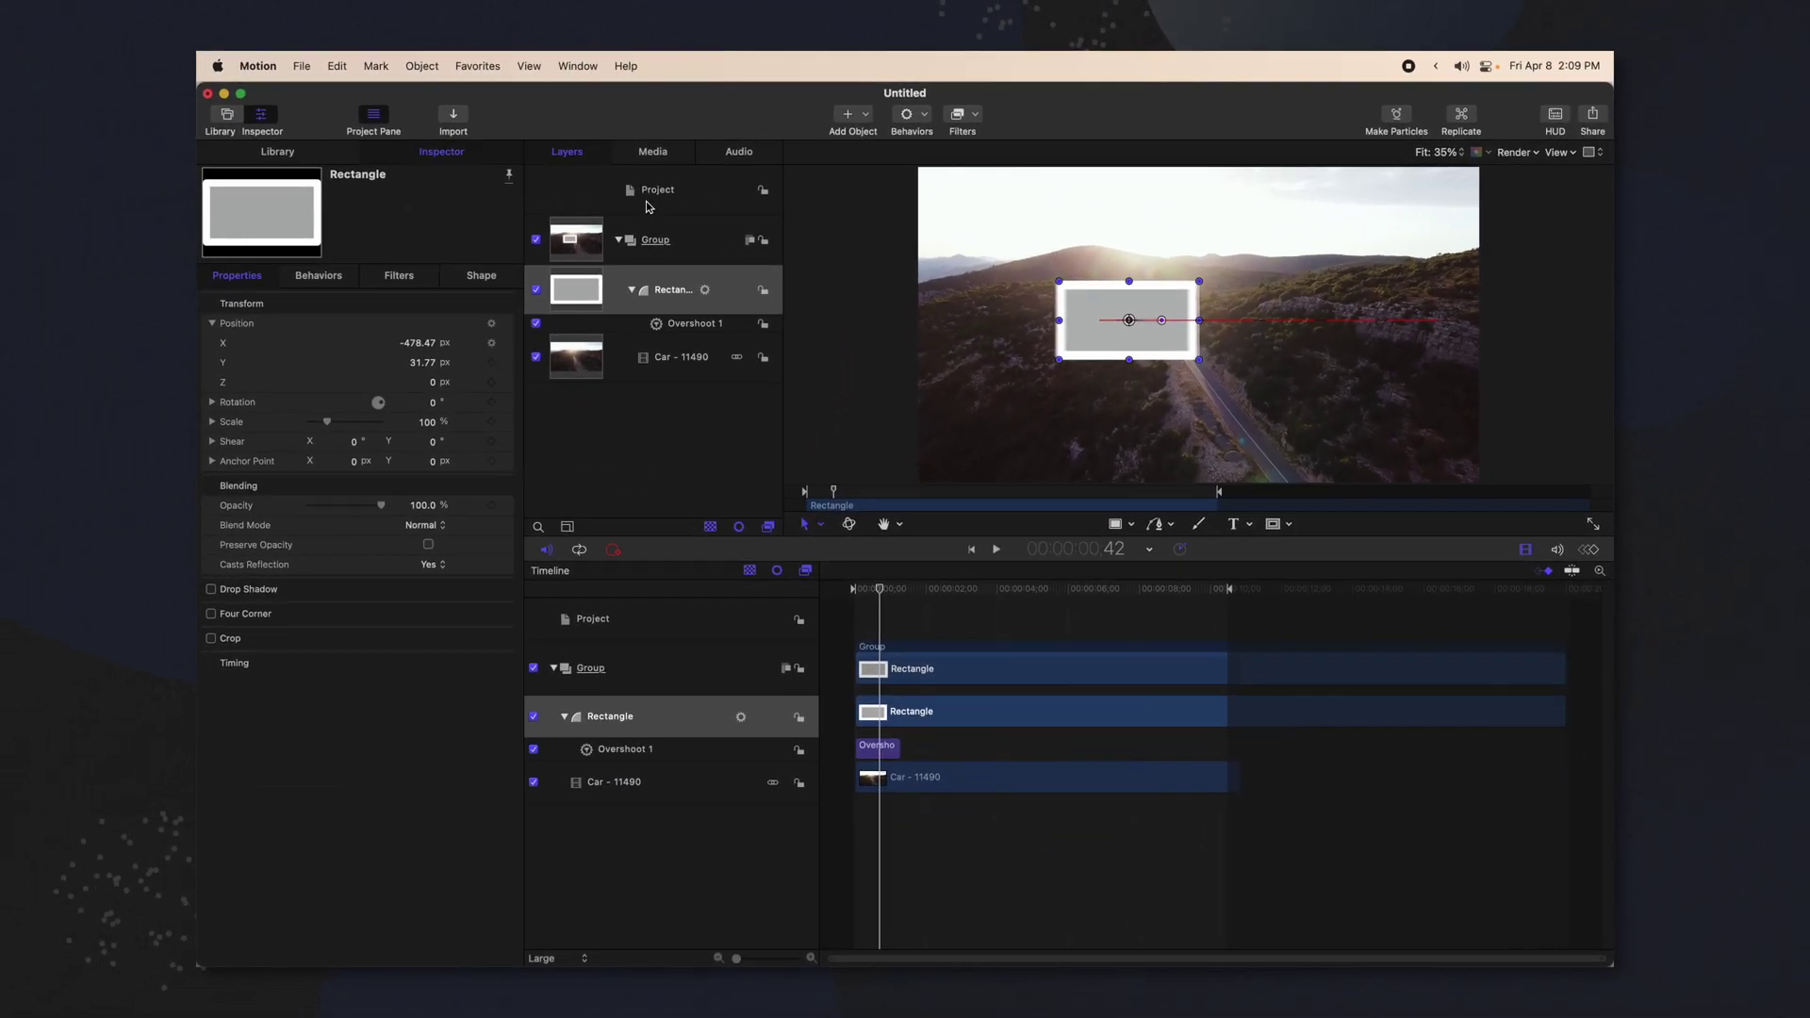
left_click(649, 200)
scroll(266, 896, "down", 2)
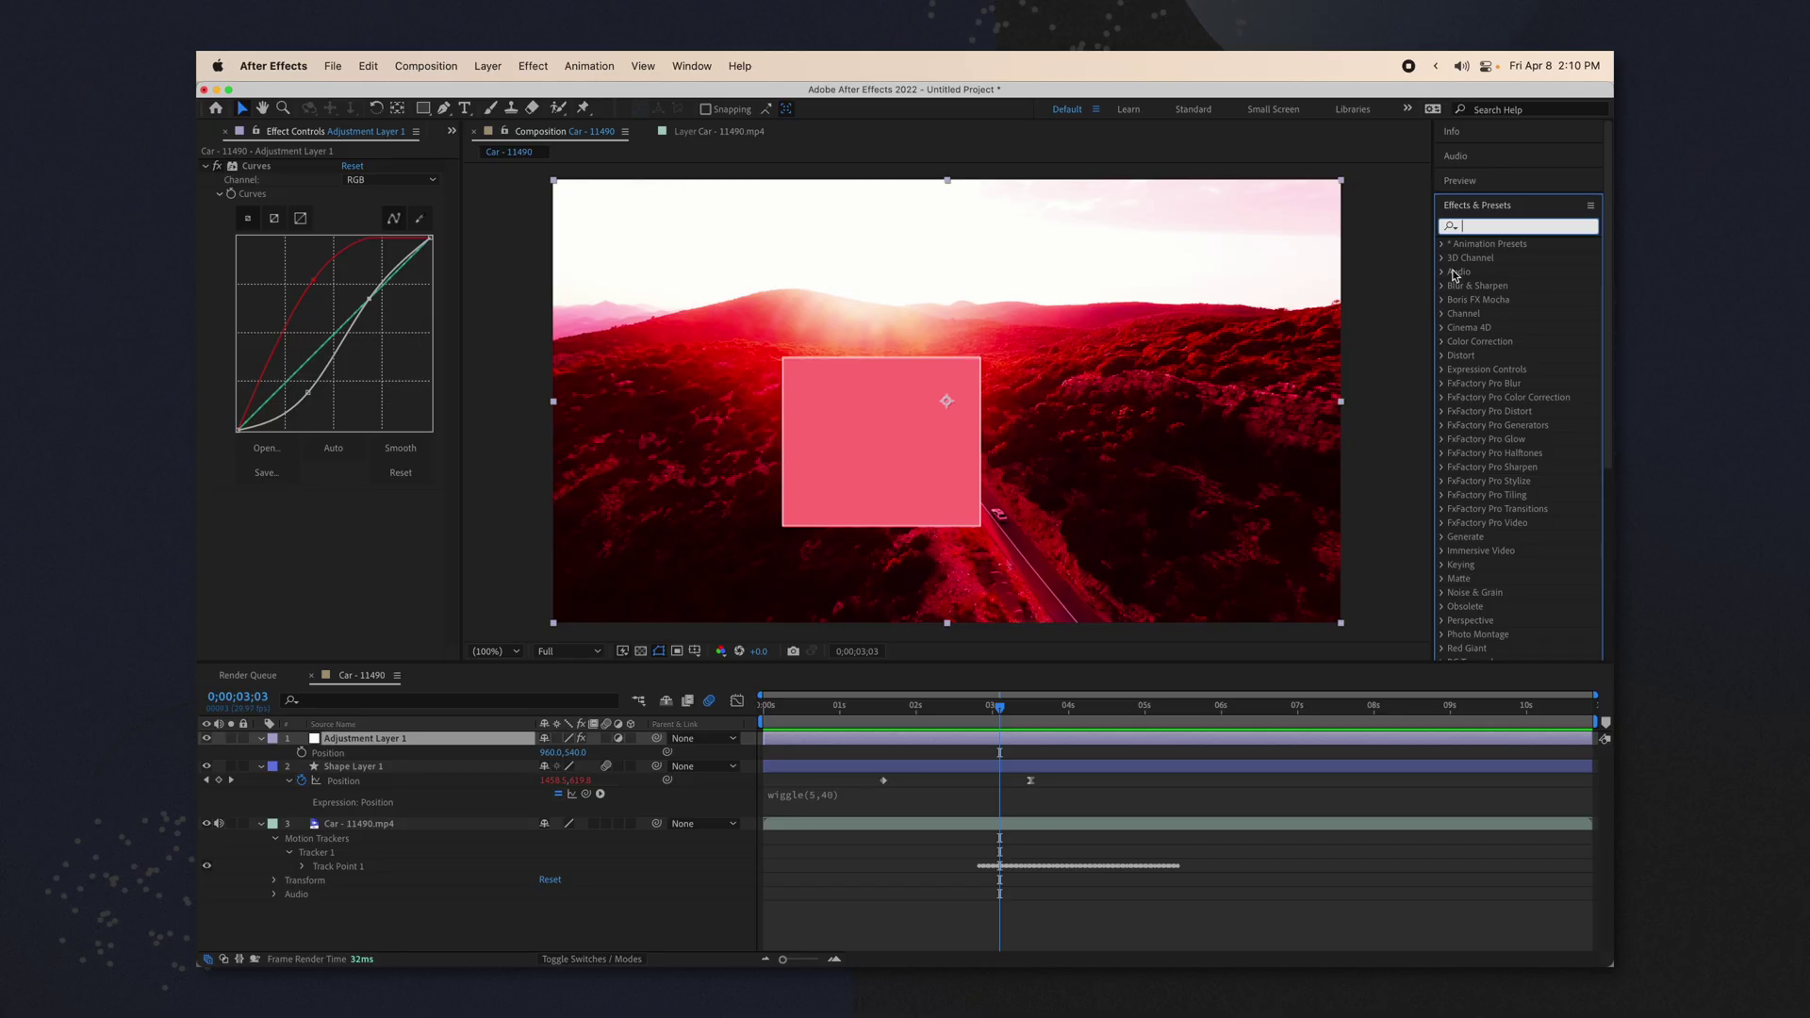
- Apply Gaussian Blur to Adjustment Layer 1 and set Blurriness to 97.9
left_click(1513, 227)
type("gau")
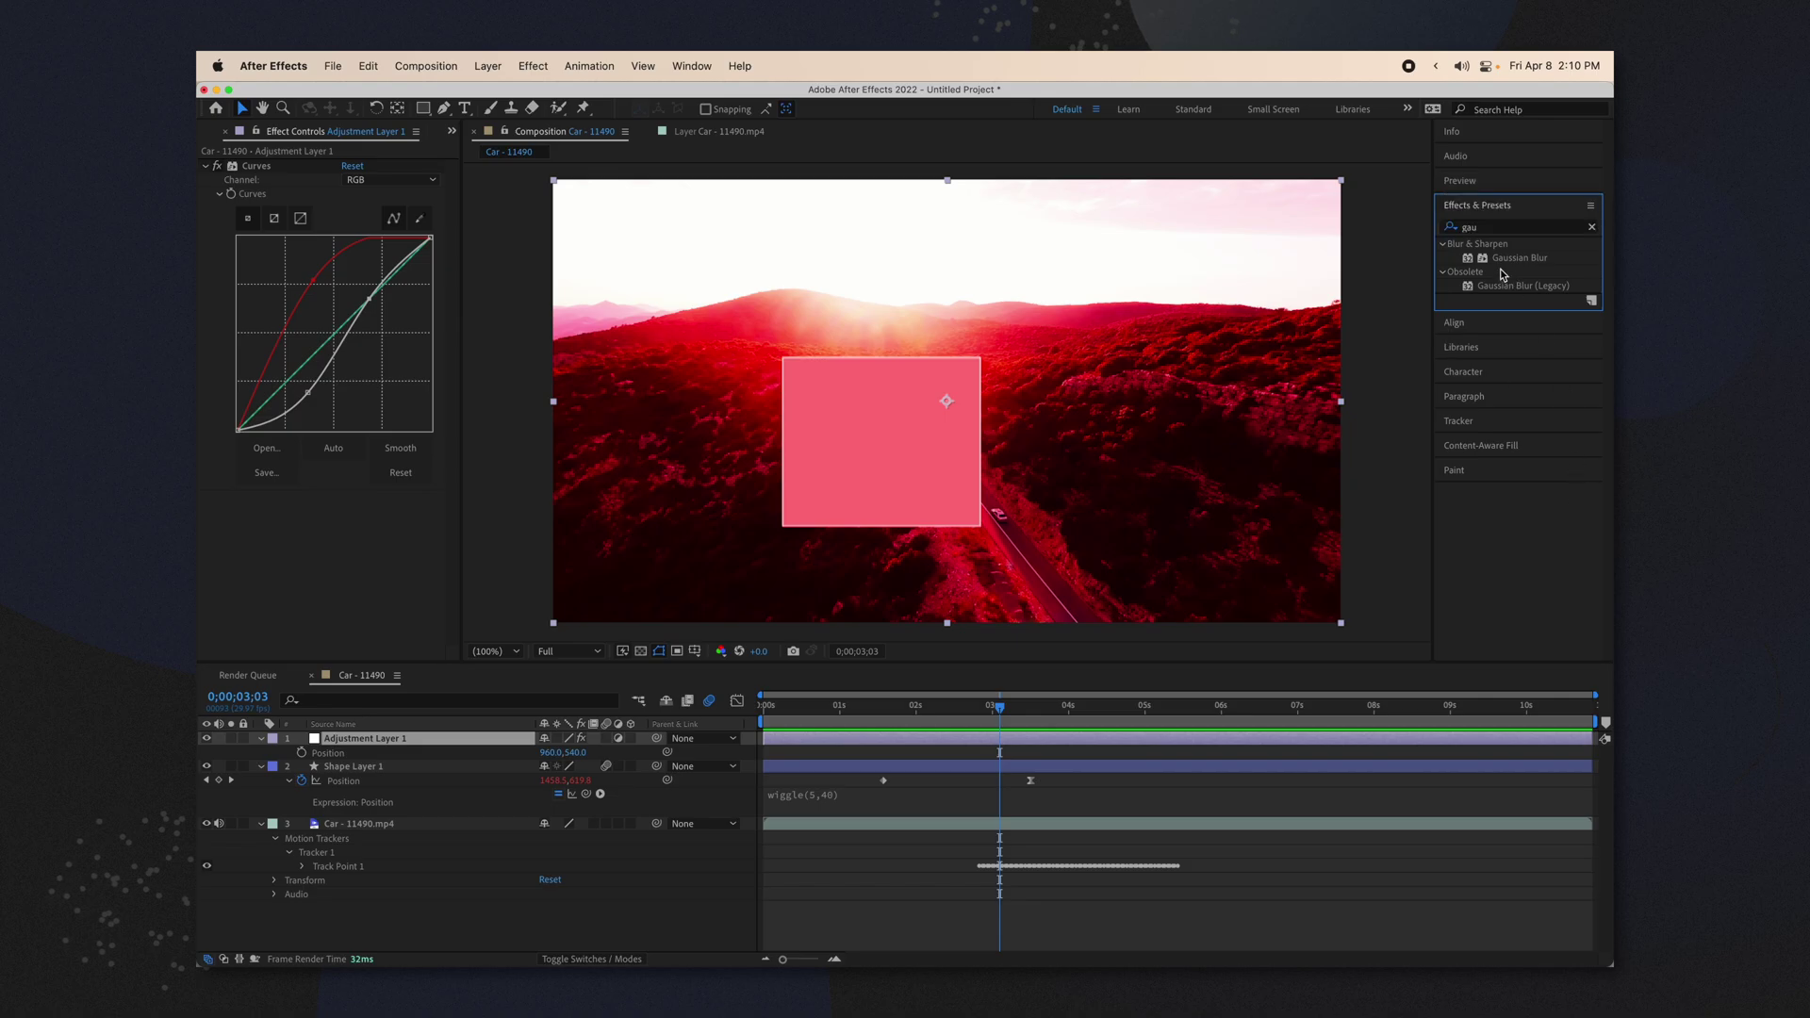
left_click_drag(1498, 259, 356, 746)
left_click_drag(350, 512, 443, 512)
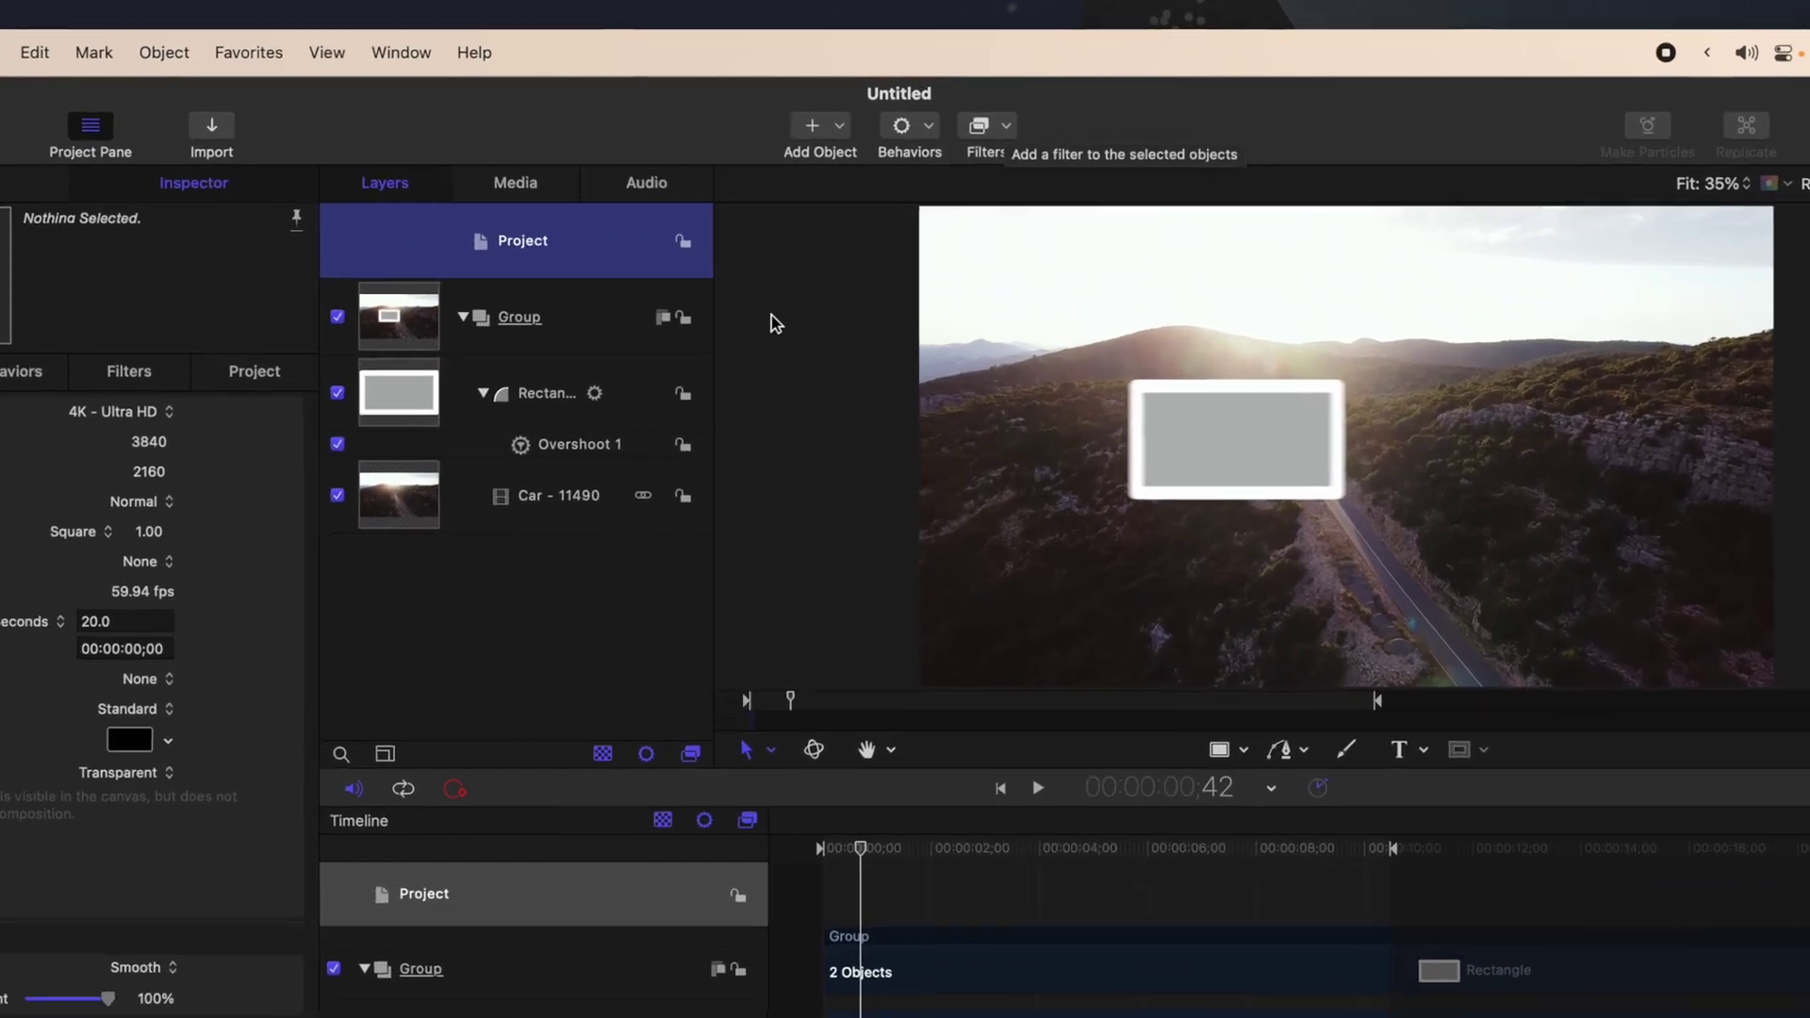
- Add a Gaussian Blur filter to the Group
left_click(699, 246)
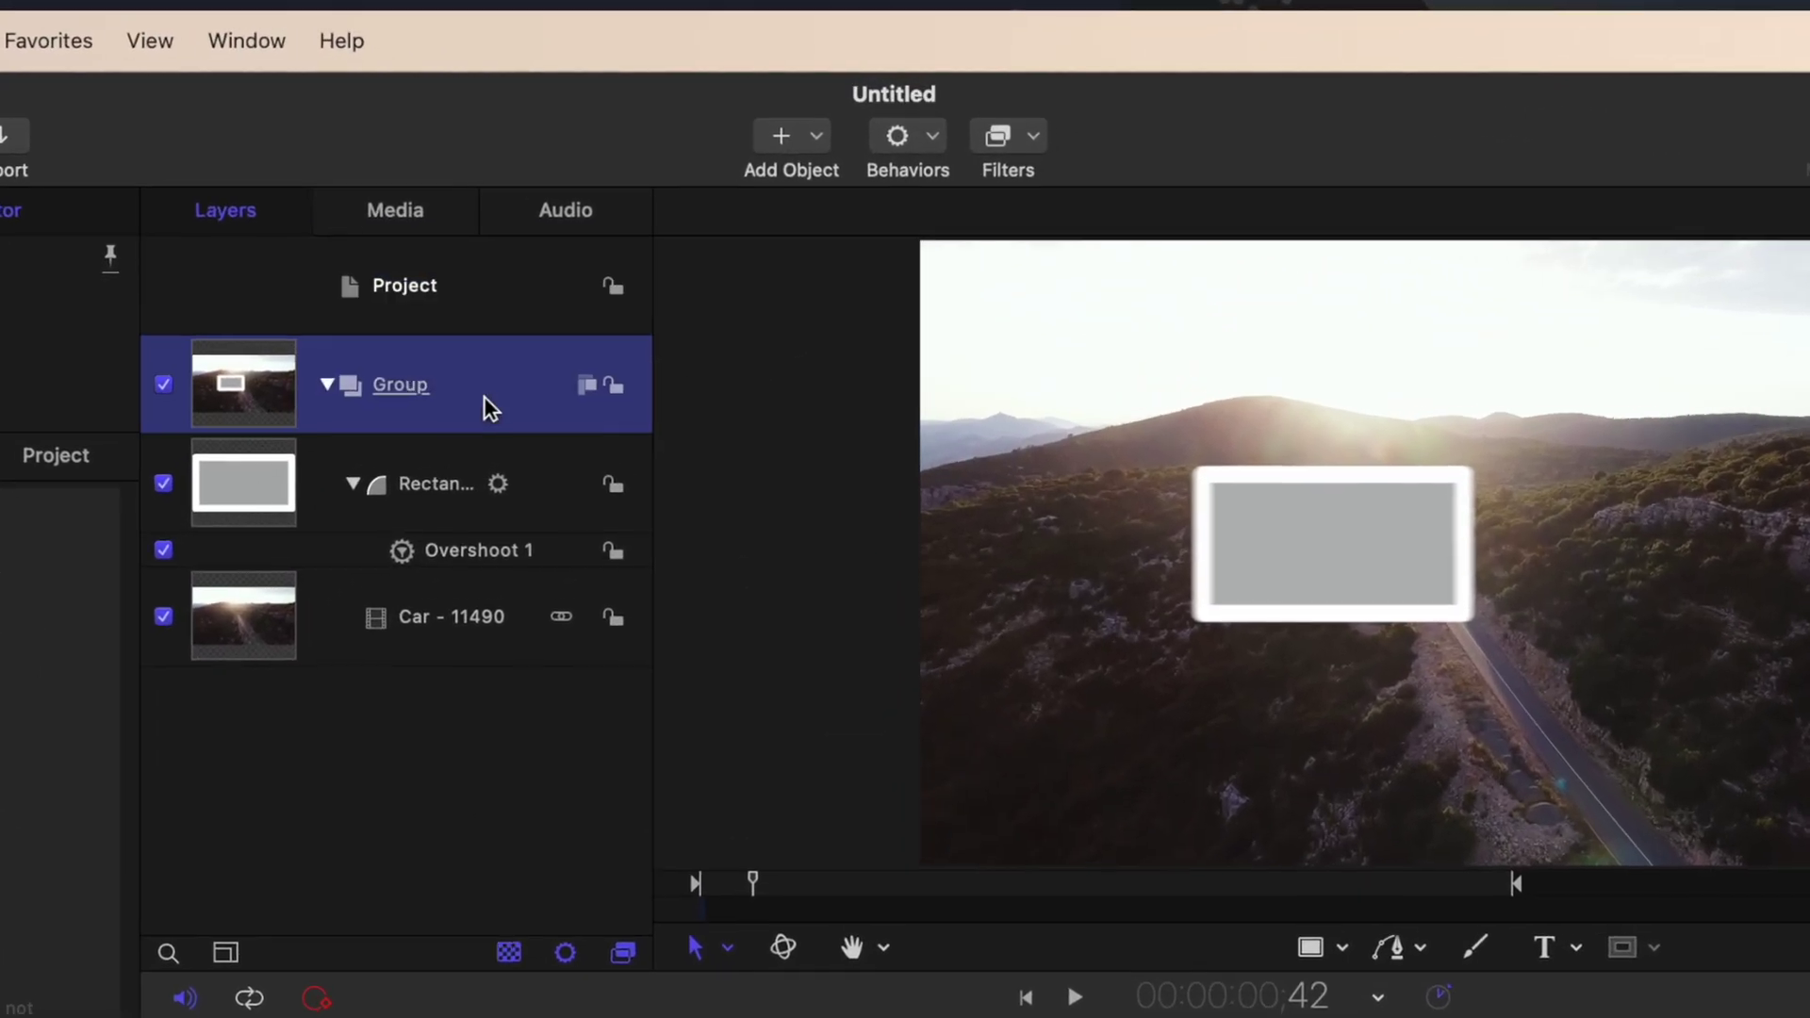
left_click(1006, 139)
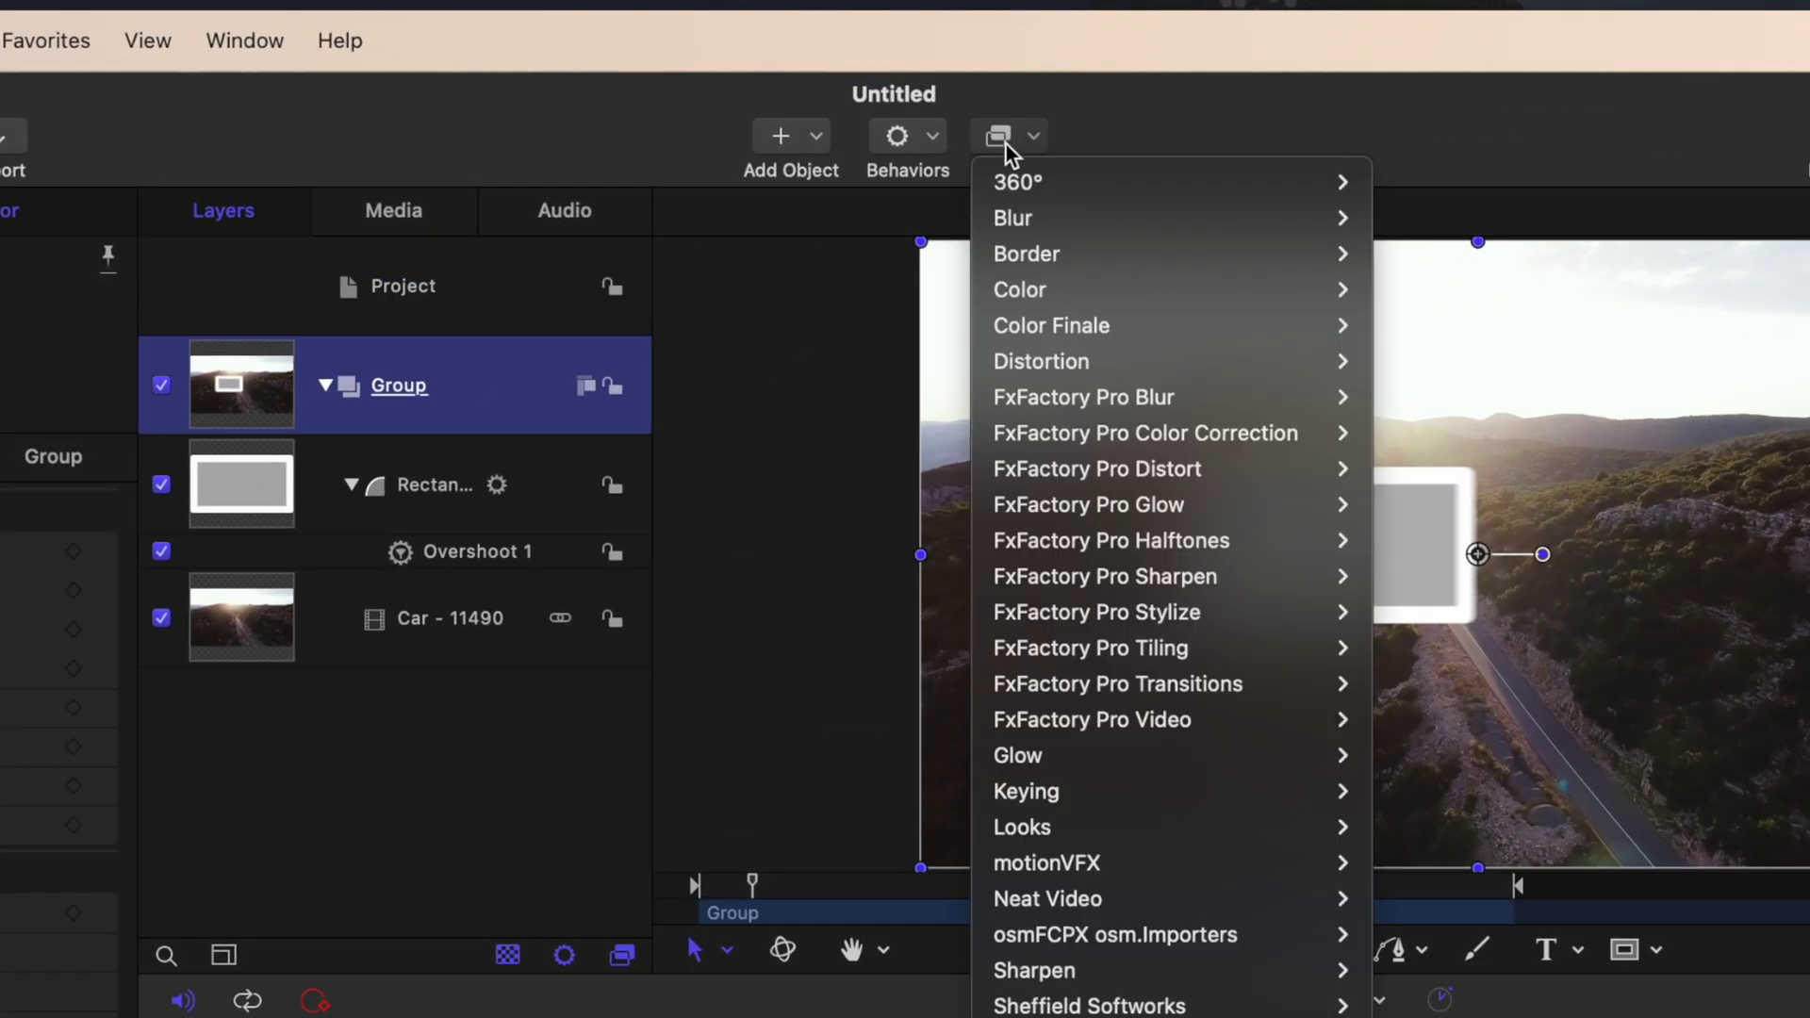
mouse_move(1011, 221)
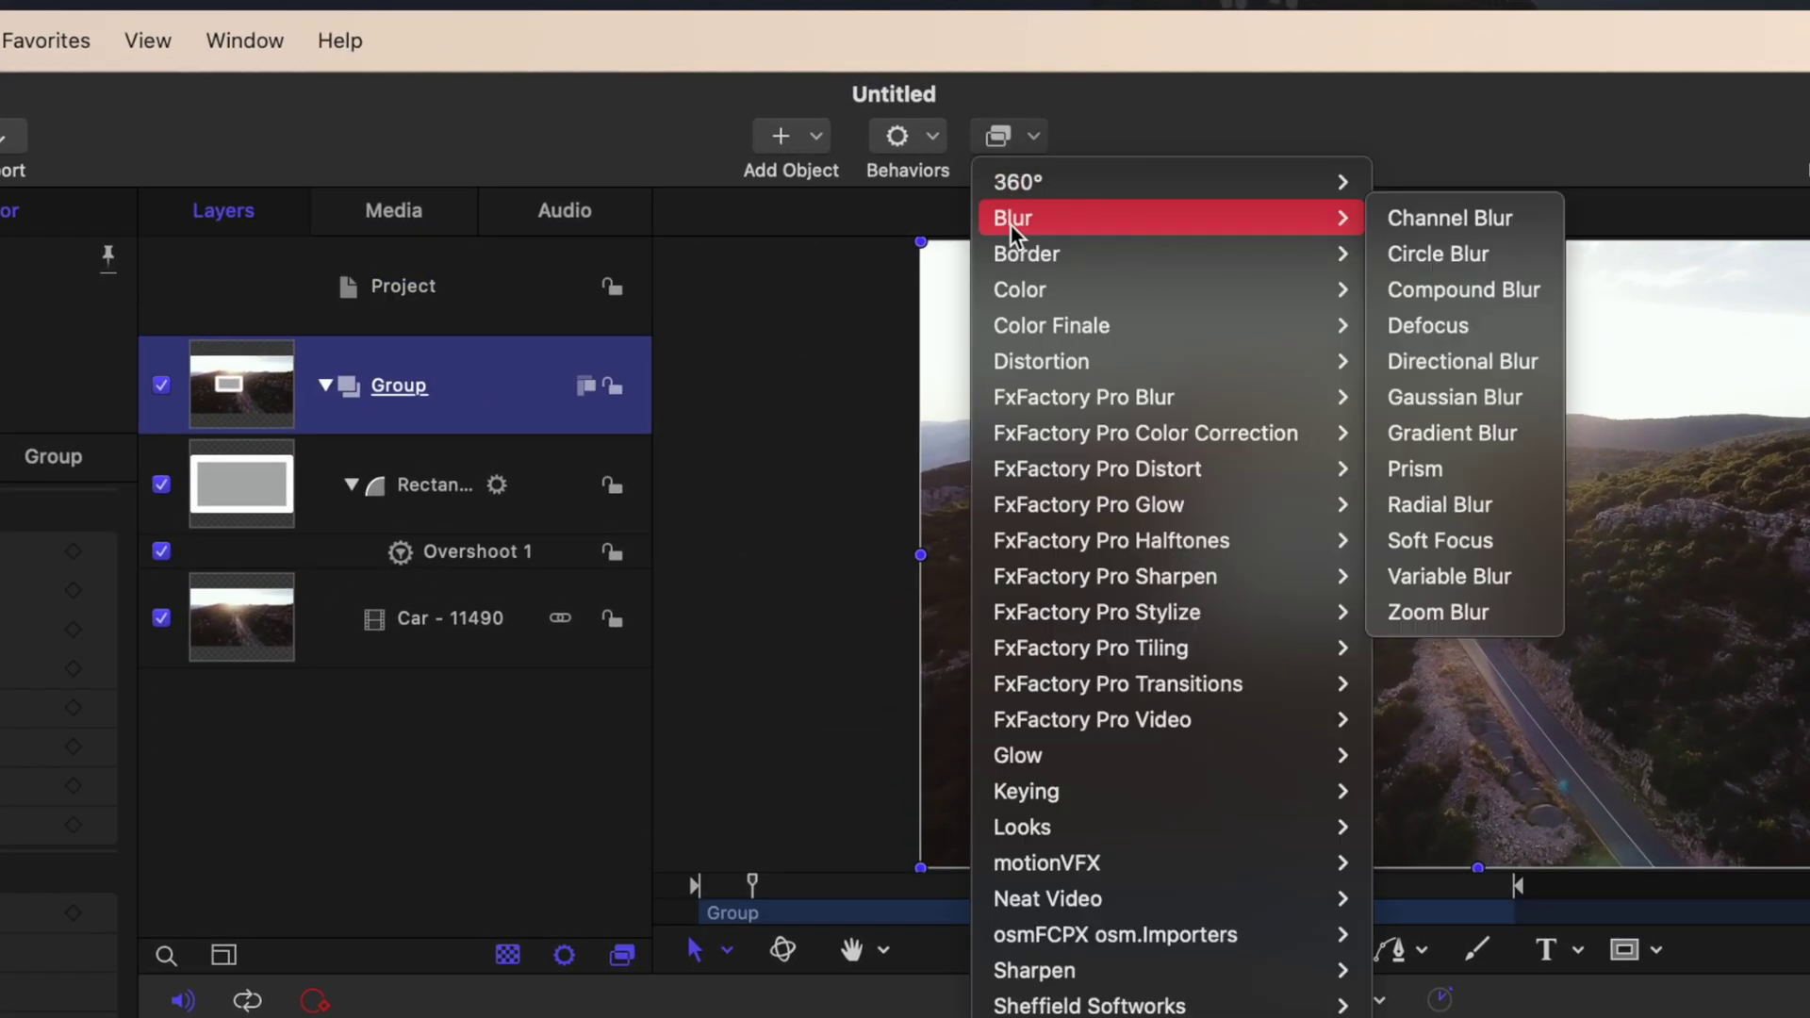
left_click(1479, 396)
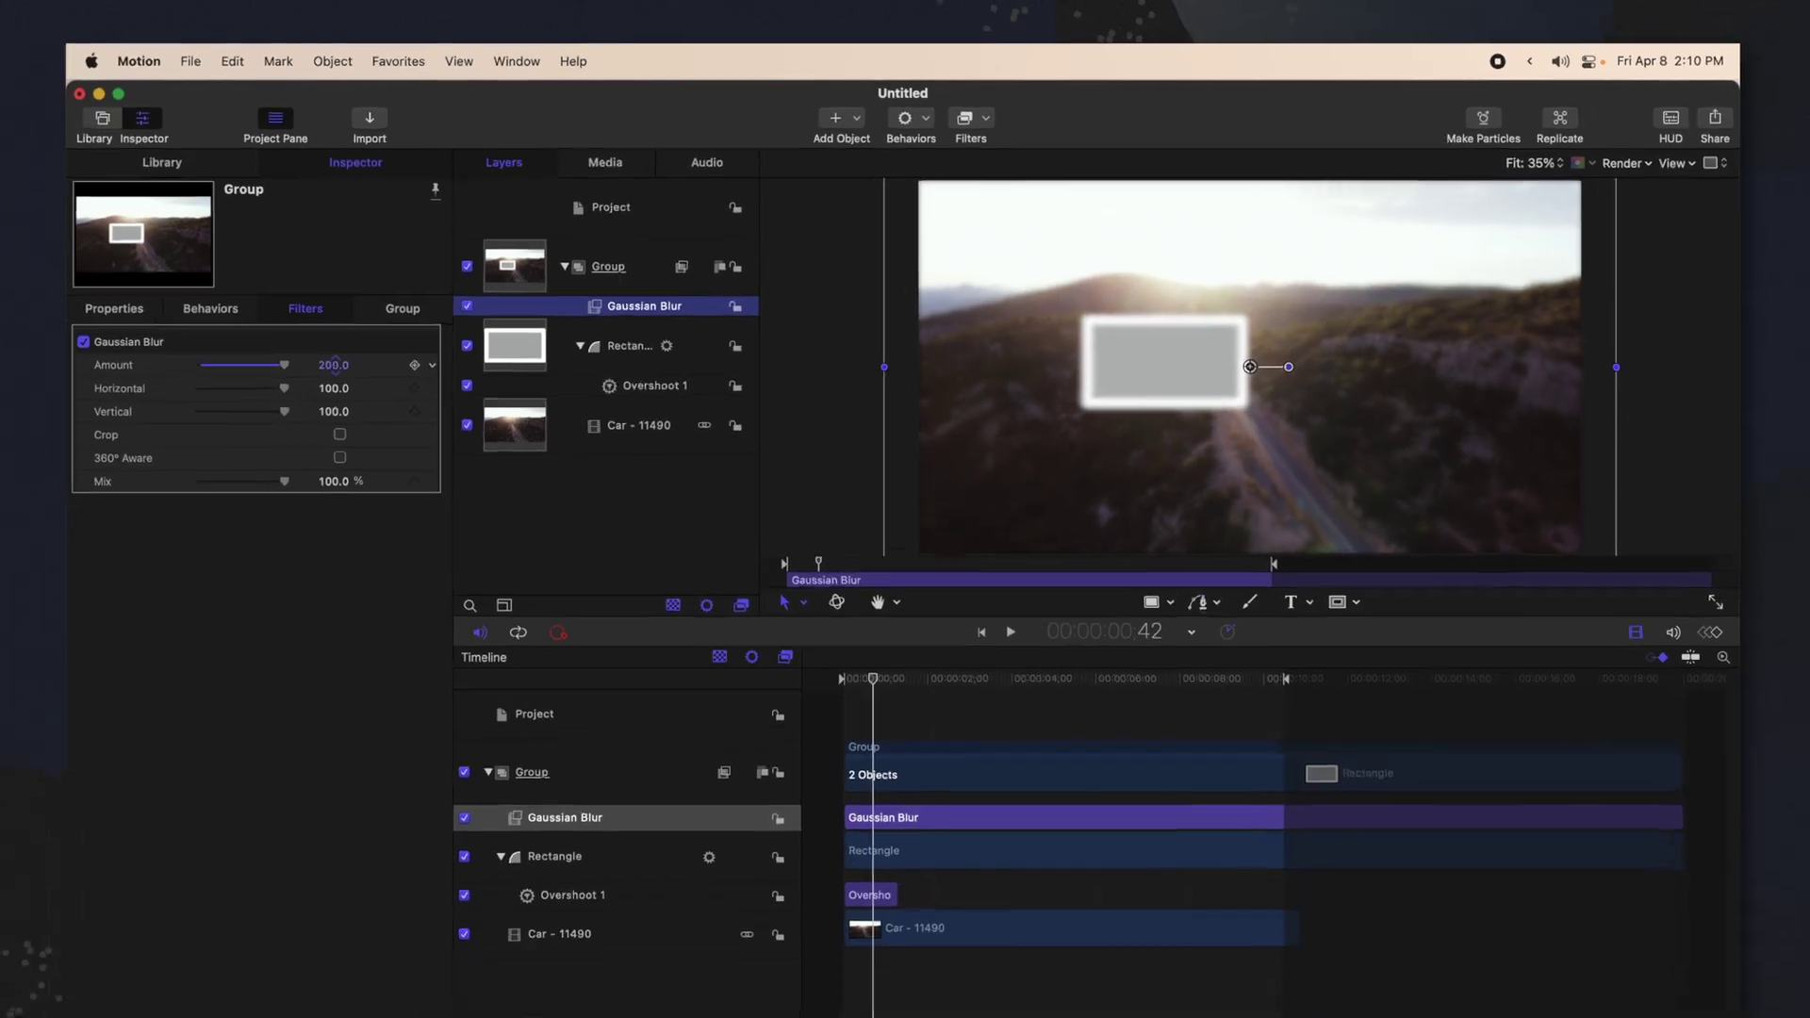
- Set the blur Amount to 658, preview with Crop on, then turn Crop back off
left_click_drag(421, 323, 430, 388)
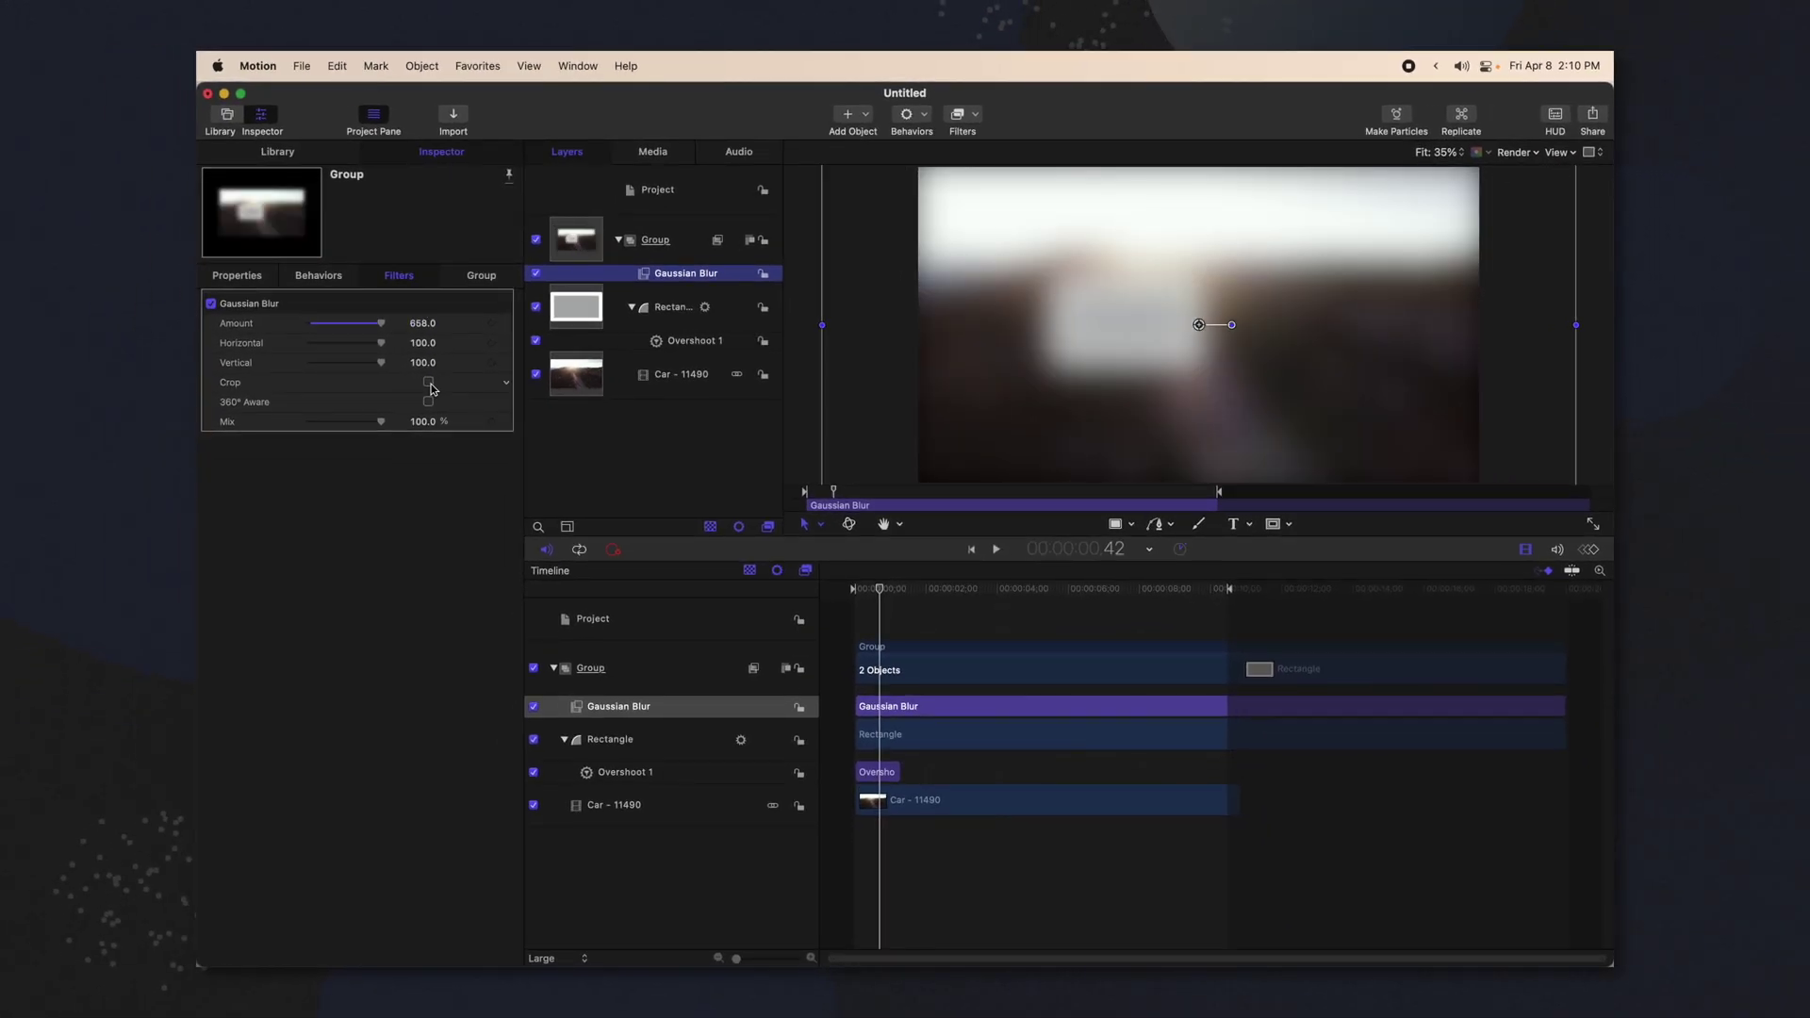
left_click(429, 383)
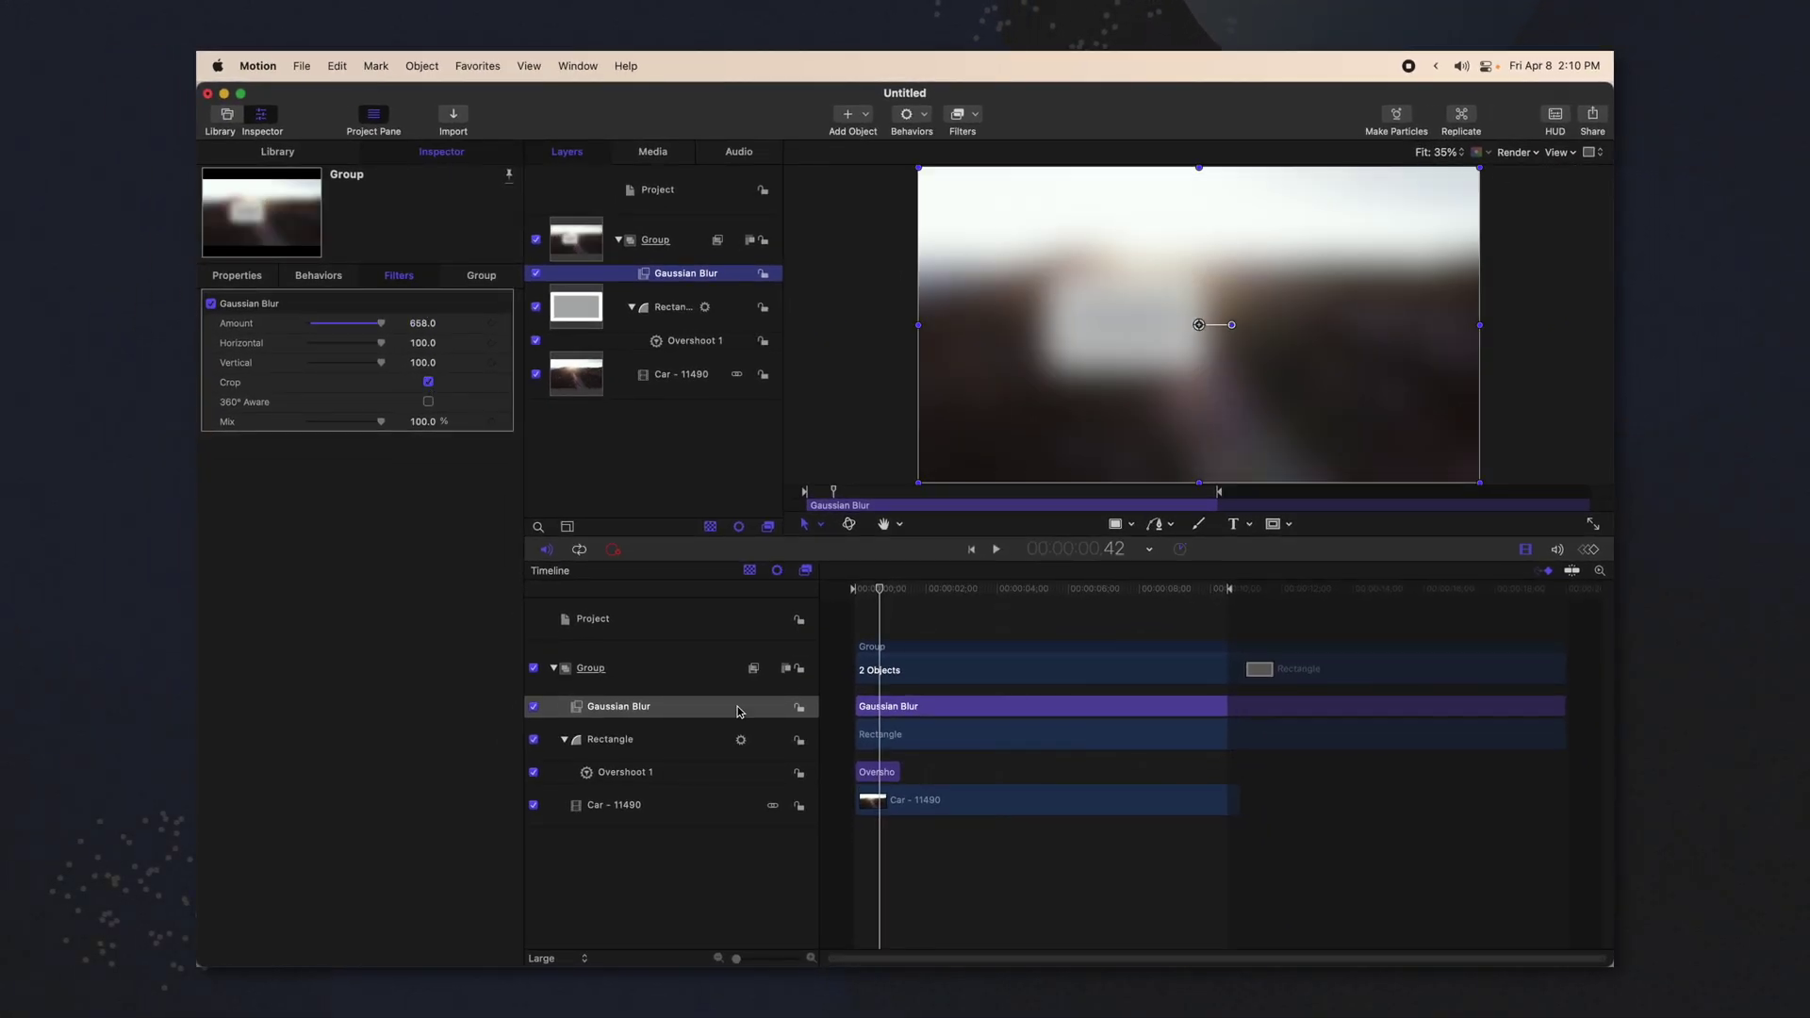
left_click_drag(911, 610, 874, 608)
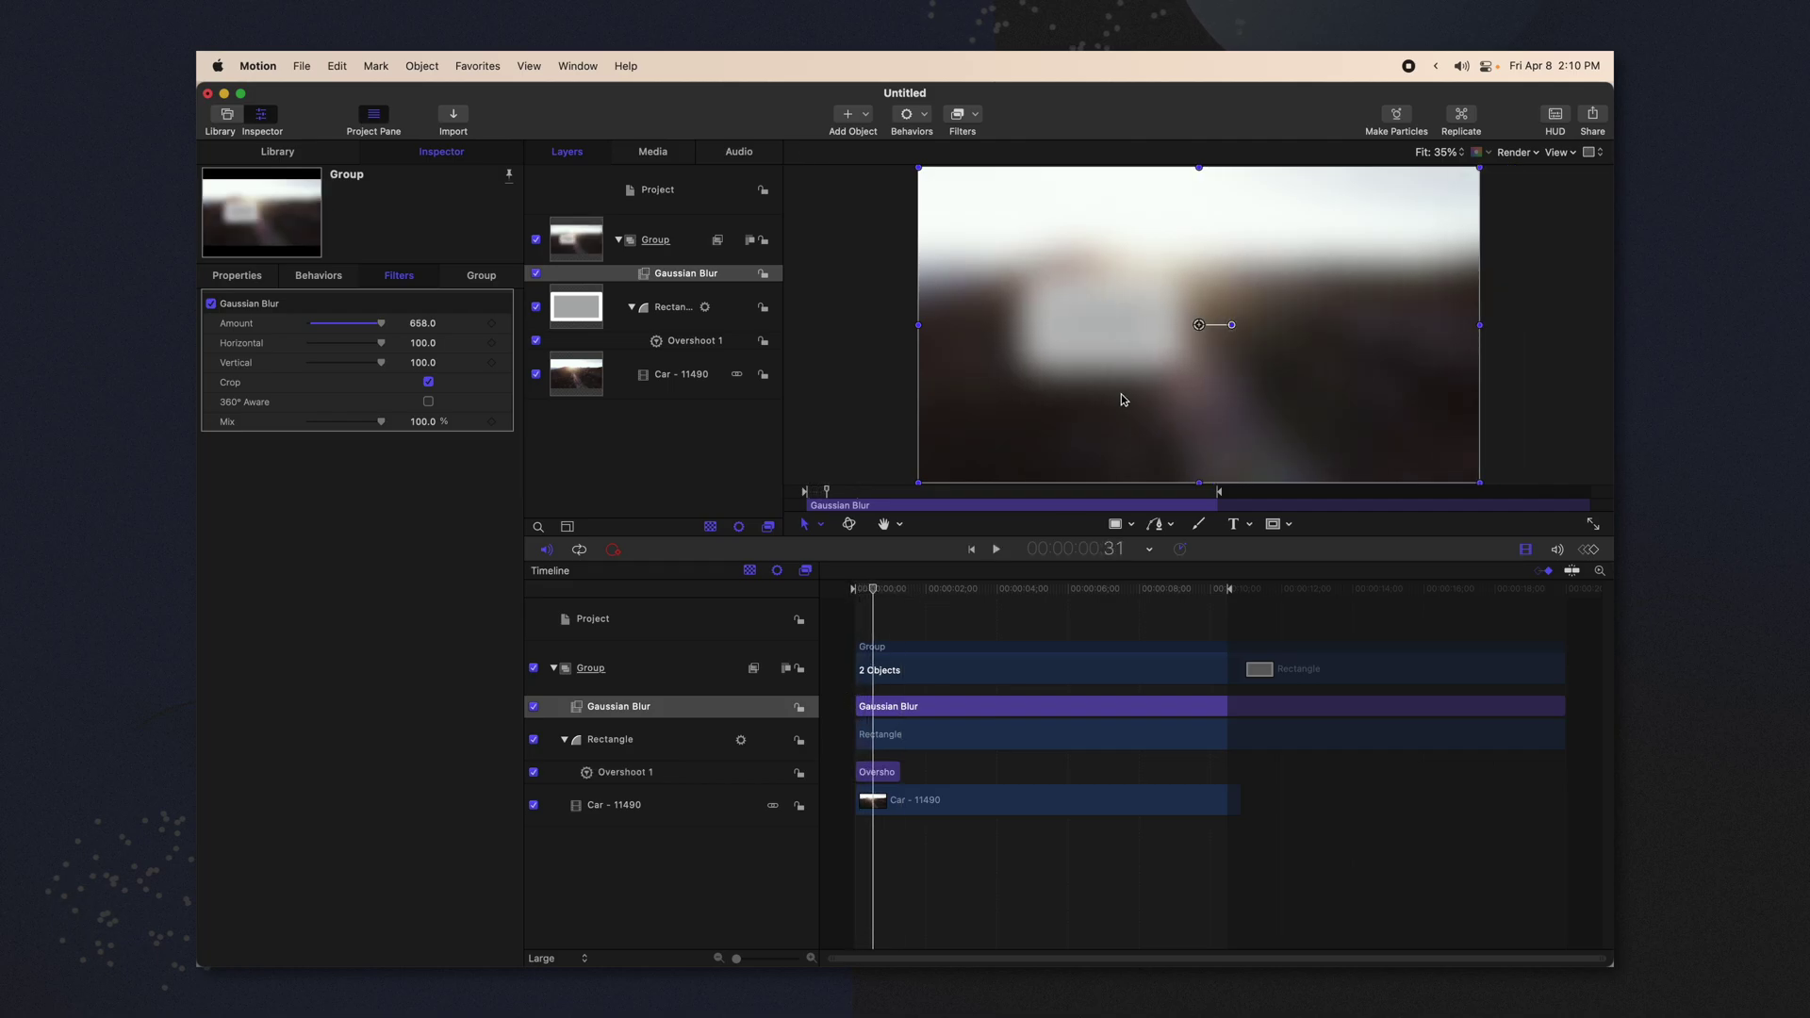
left_click(430, 384)
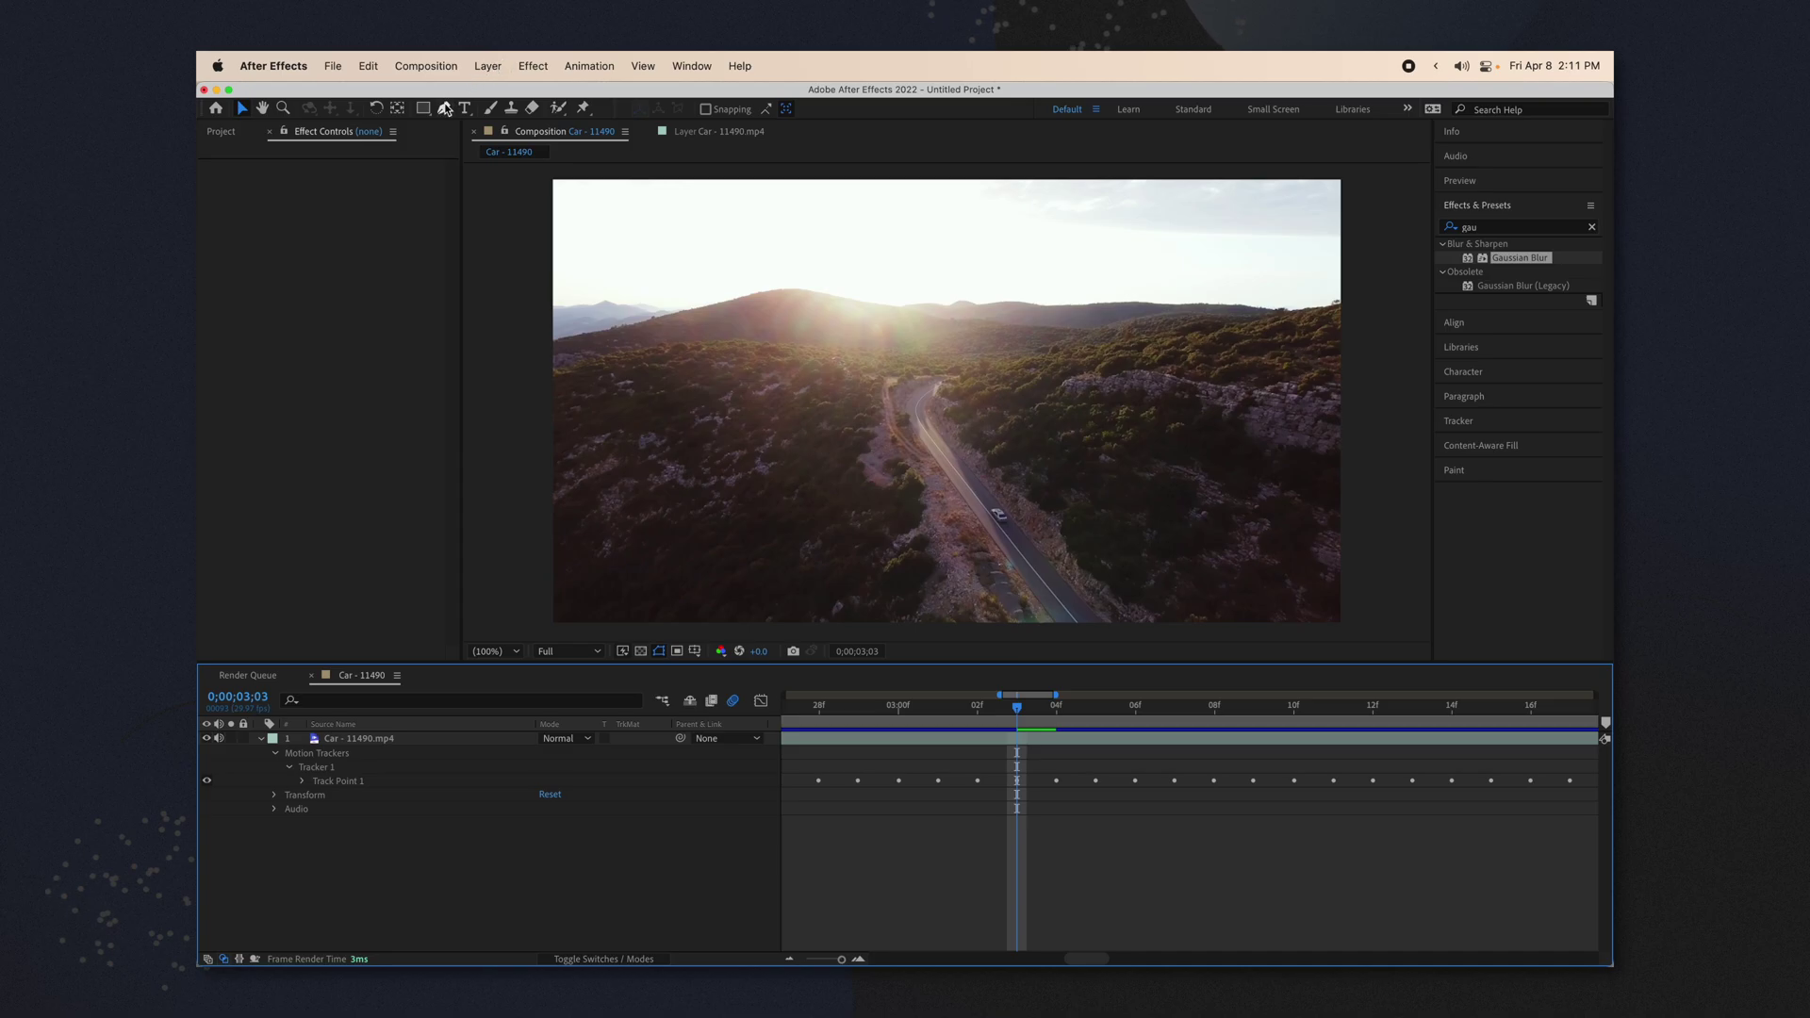
- Draw a closed Pen mask around the road on the Car - 11490.mp4 layer
left_click(445, 109)
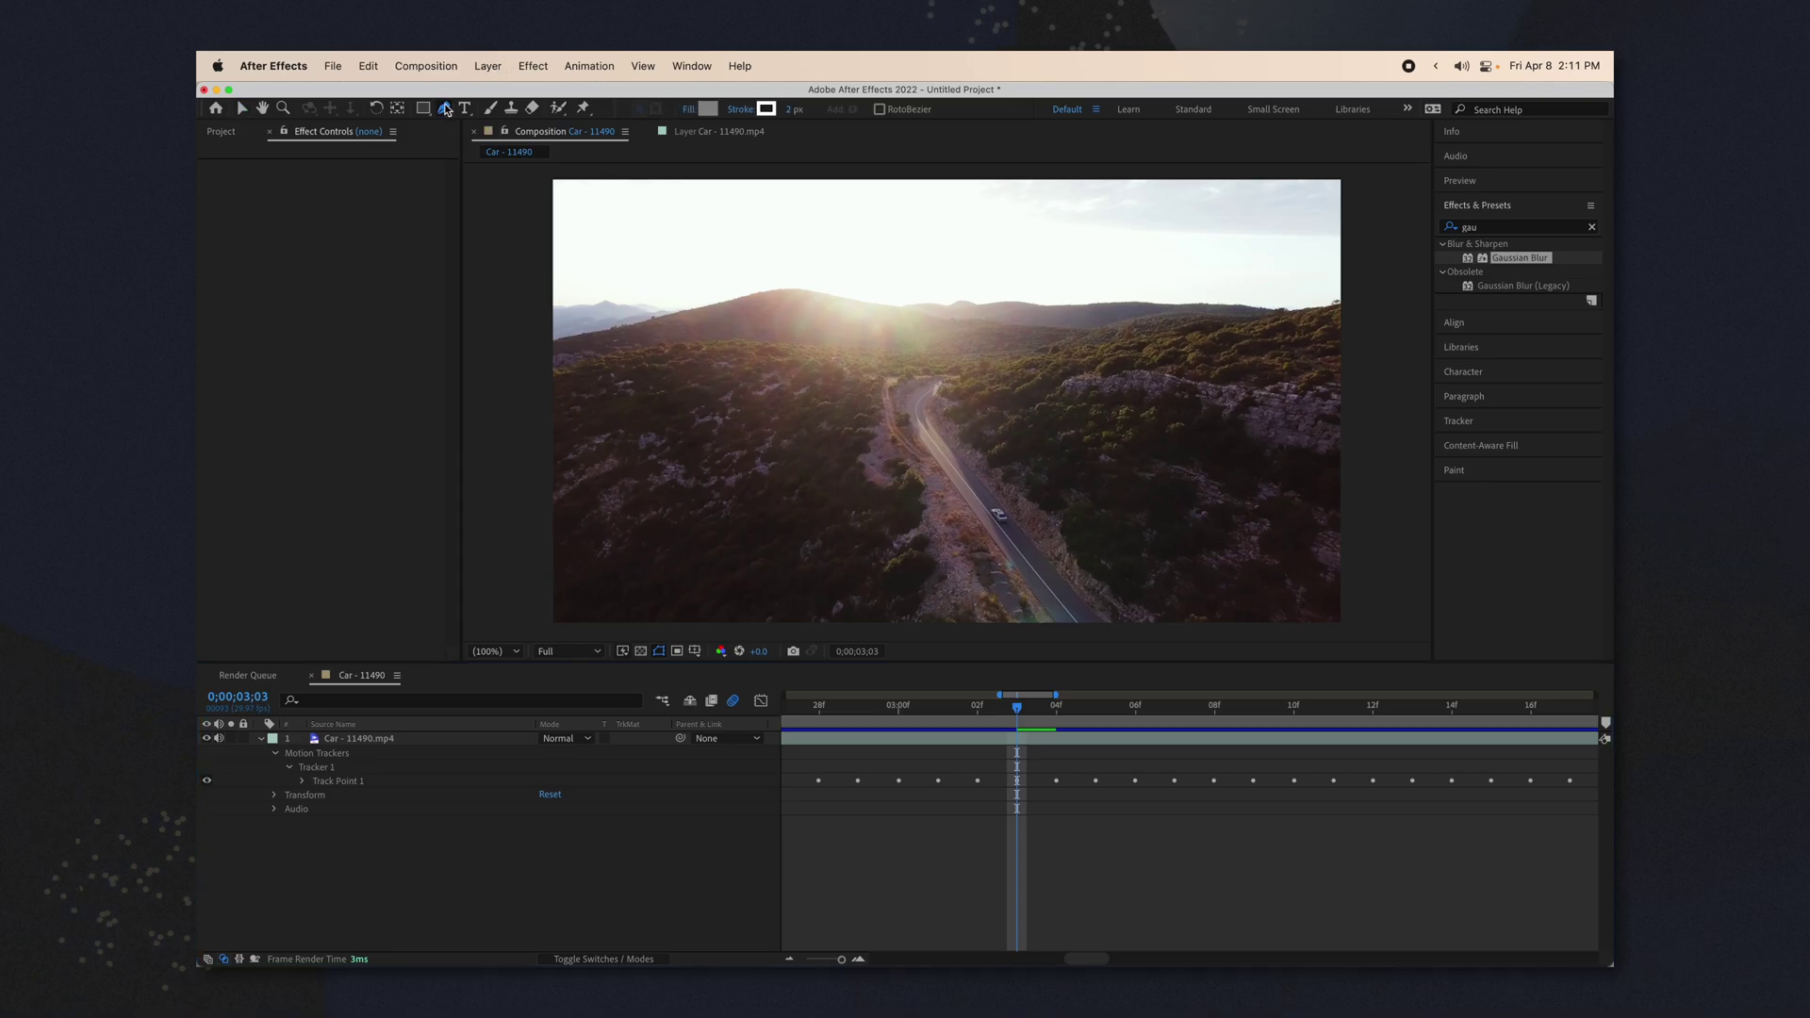
left_click(451, 740)
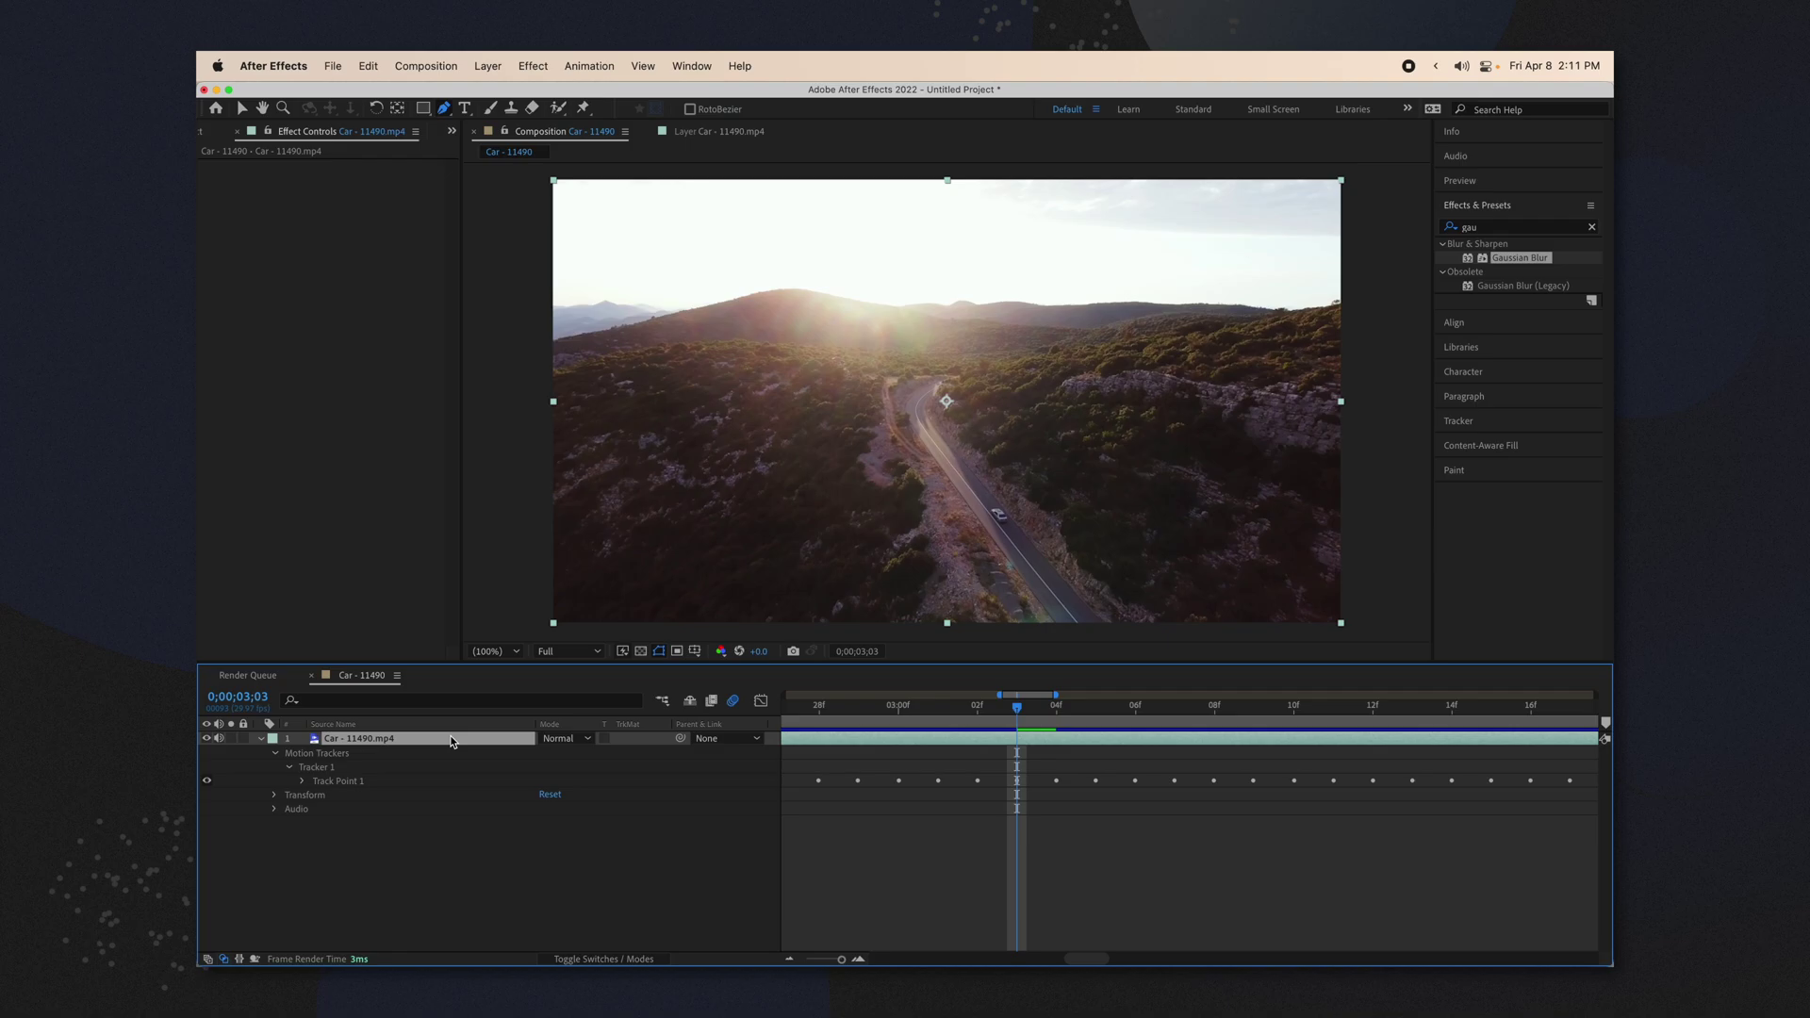
left_click(897, 450)
left_click(927, 552)
left_click(1078, 566)
left_click(1080, 448)
left_click(1014, 413)
left_click(930, 454)
left_click(896, 450)
left_click_drag(896, 453, 894, 568)
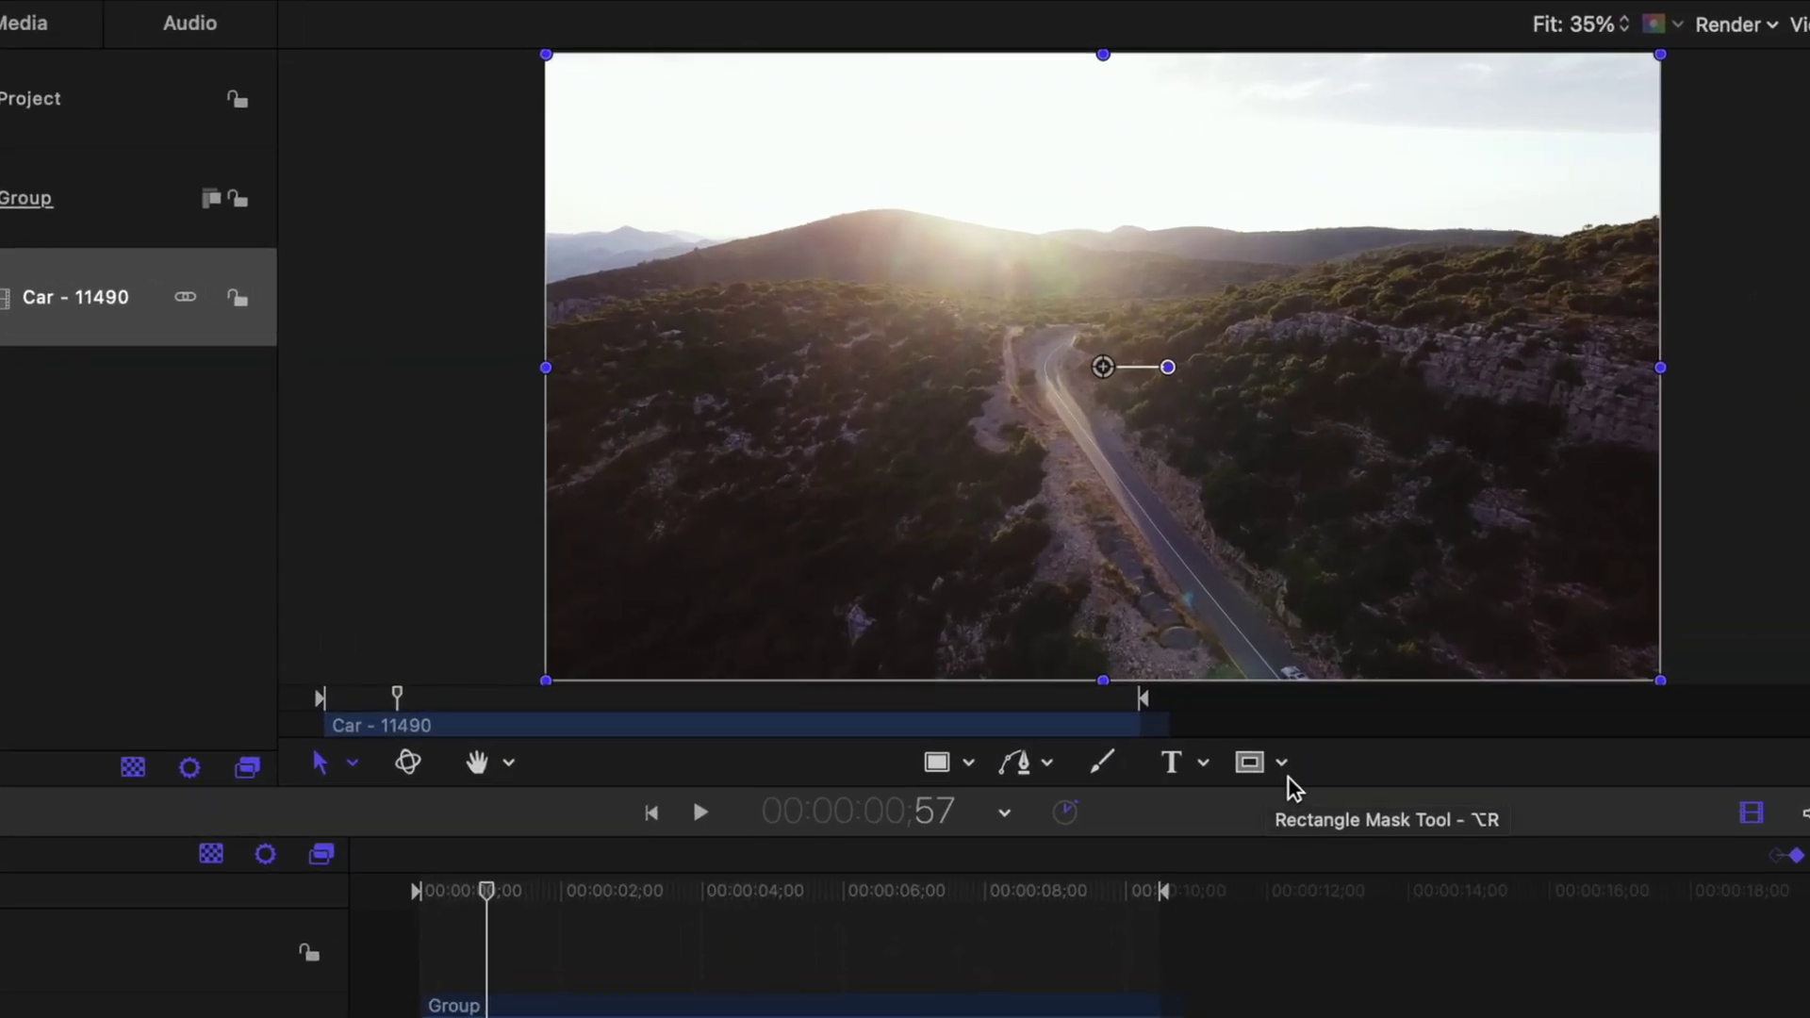
- Draw a closed five-point Bezier Mask around the road, with a curved point on the left
left_click(1286, 767)
left_click(1286, 767)
left_click(1286, 767)
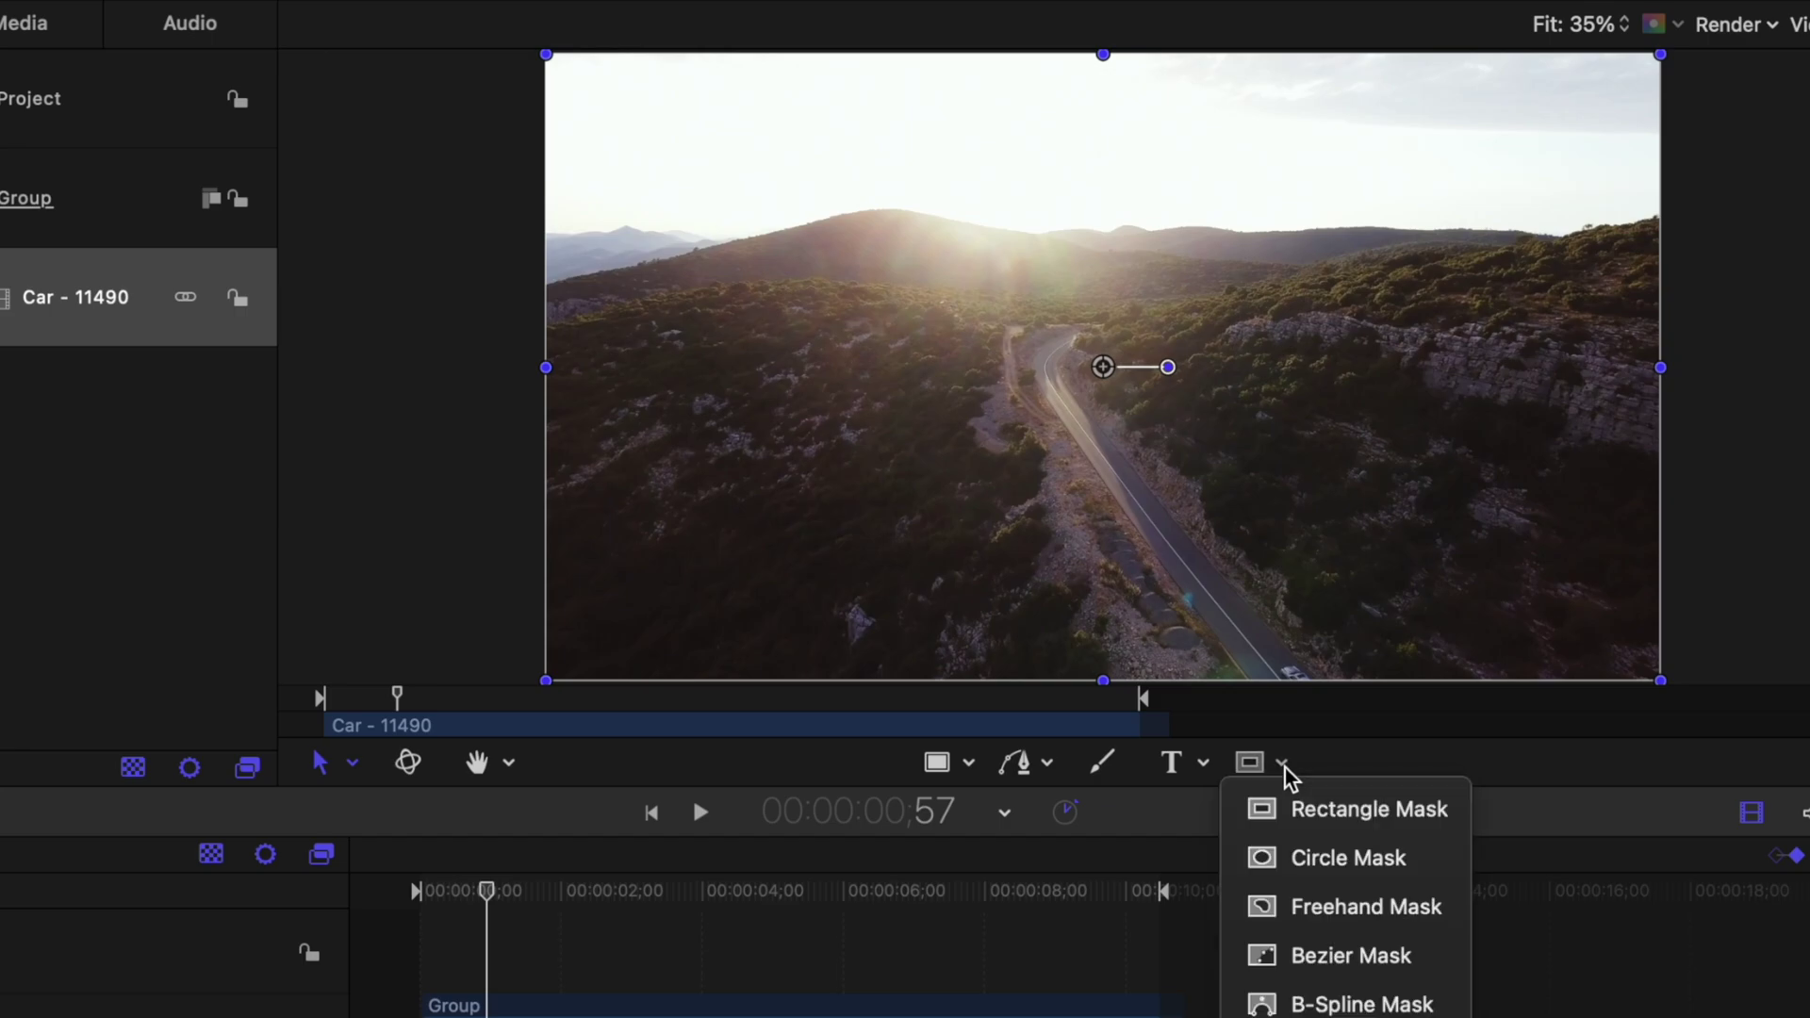
left_click(1306, 956)
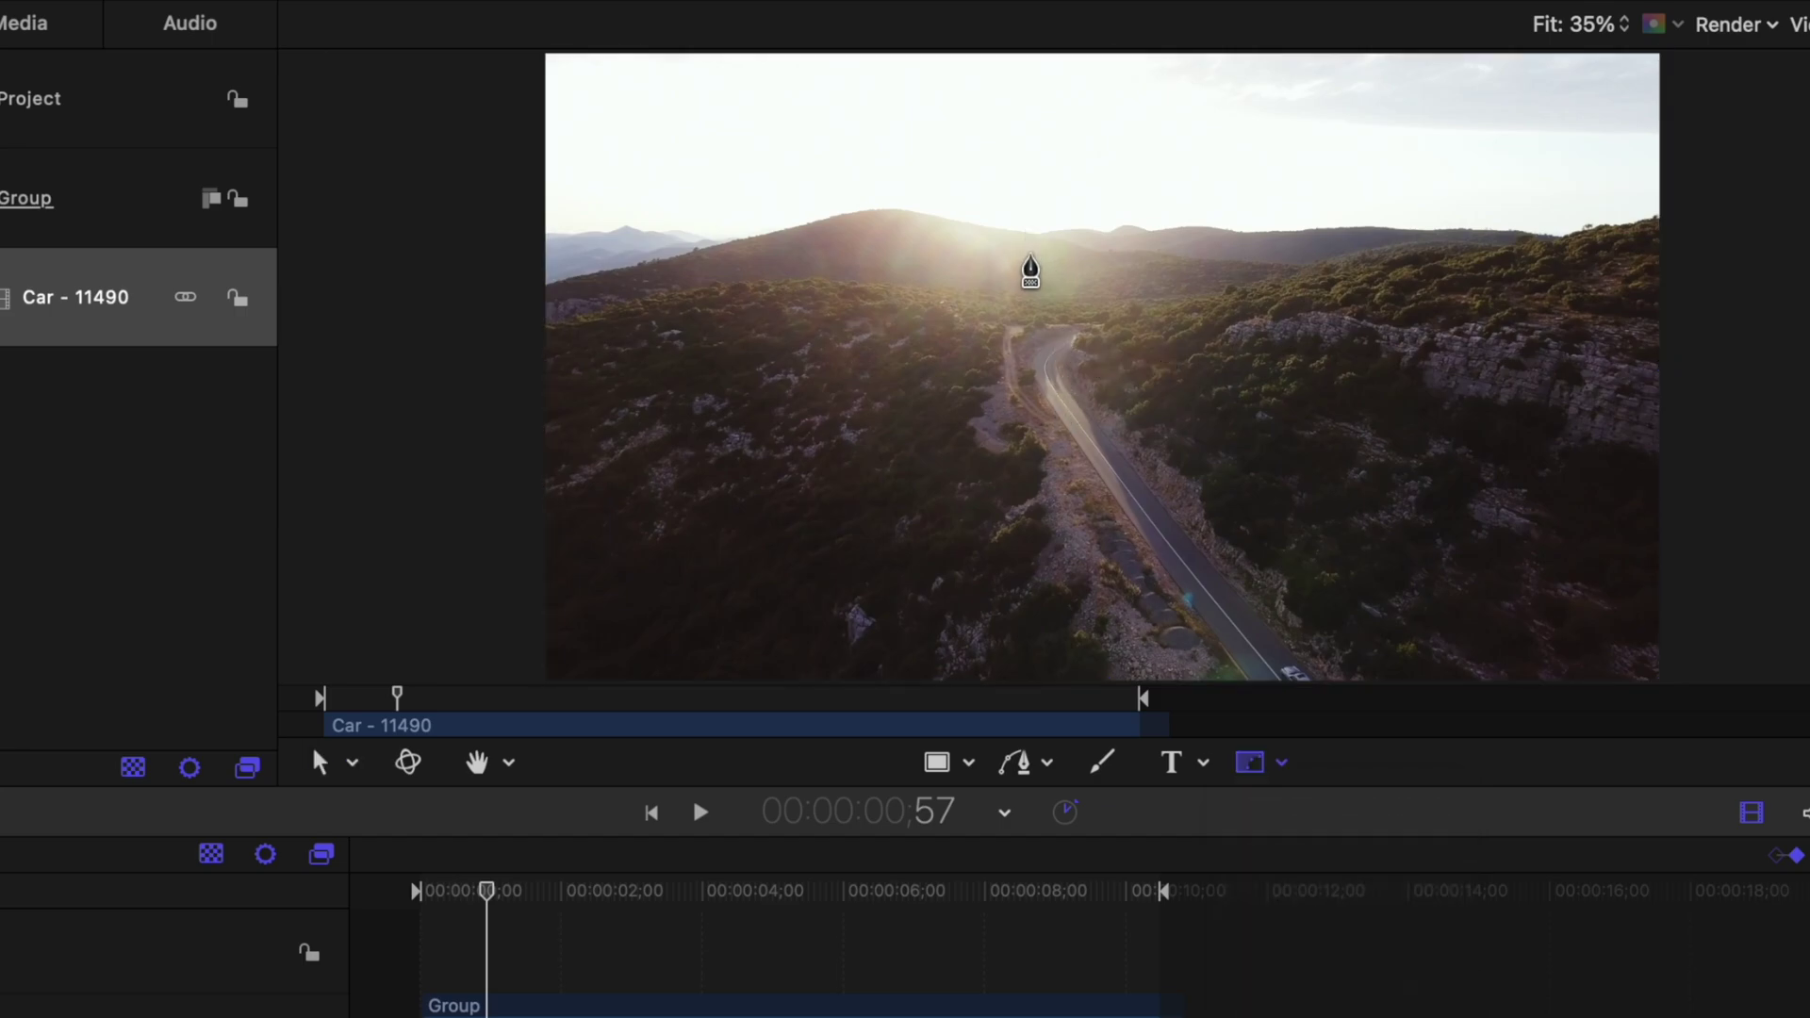
left_click(968, 320)
left_click_drag(730, 476, 930, 635)
left_click(1214, 545)
left_click(1179, 378)
left_click(995, 285)
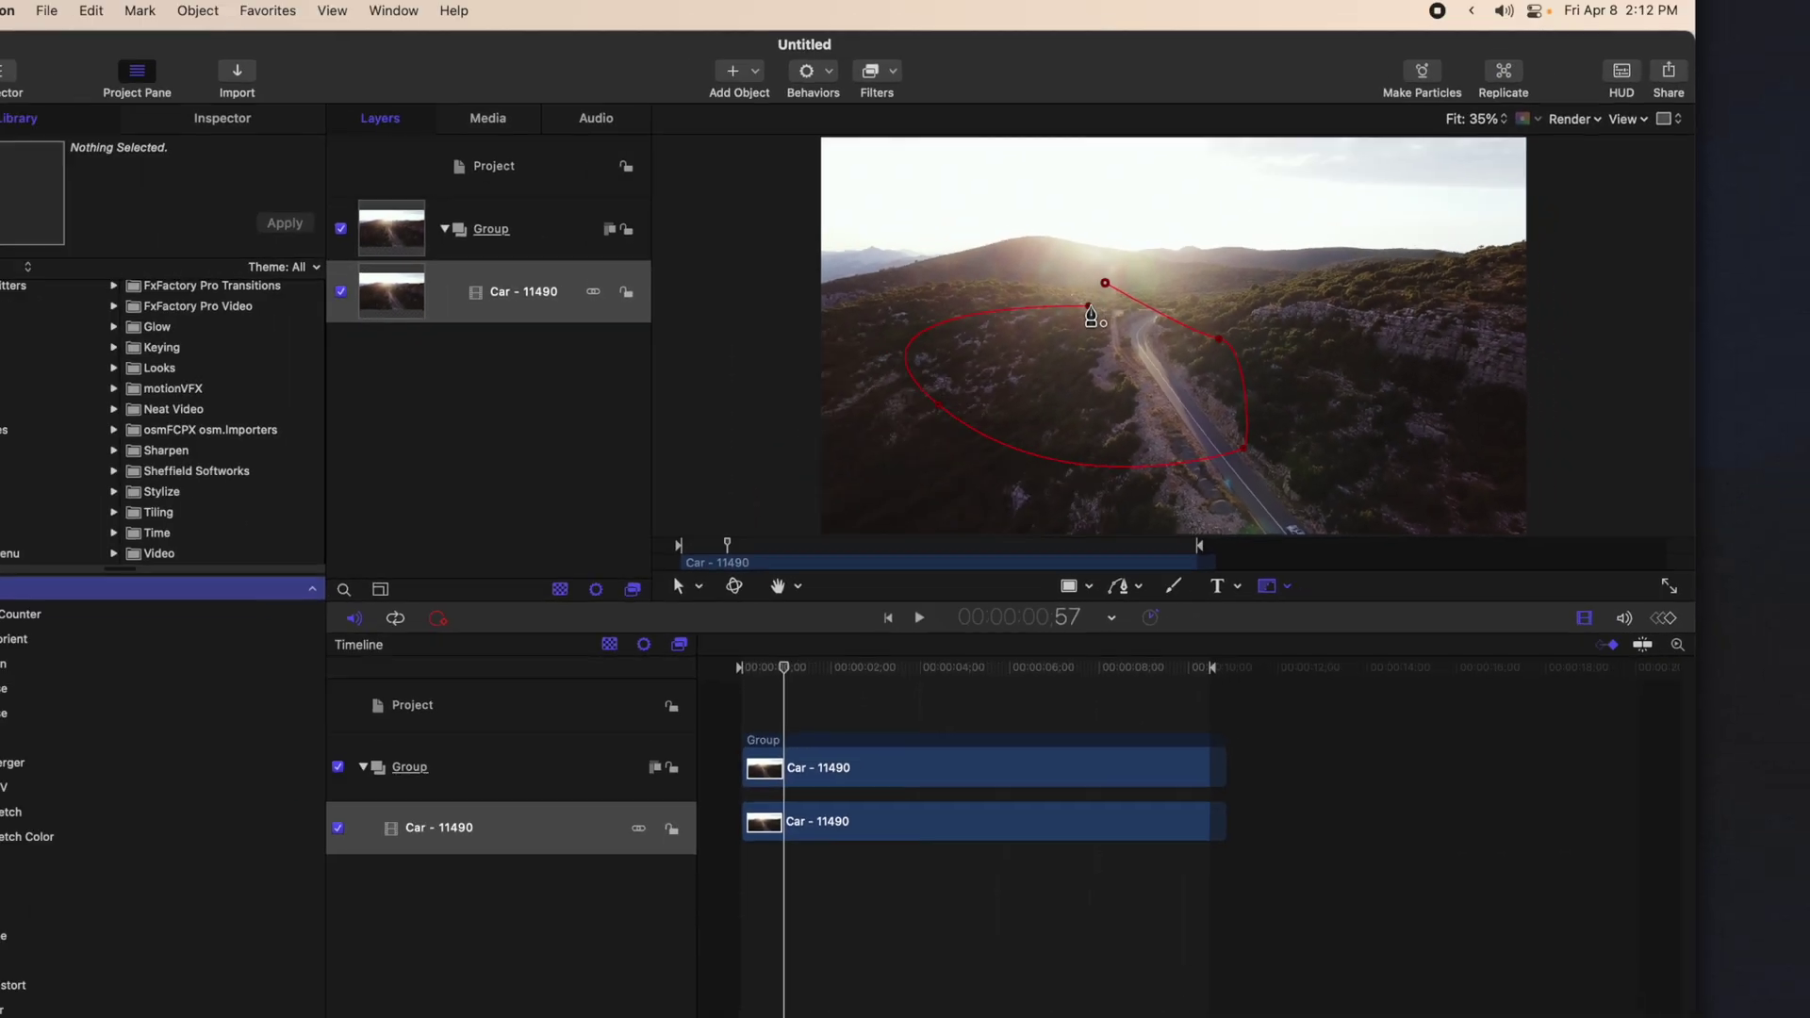
left_click(968, 319)
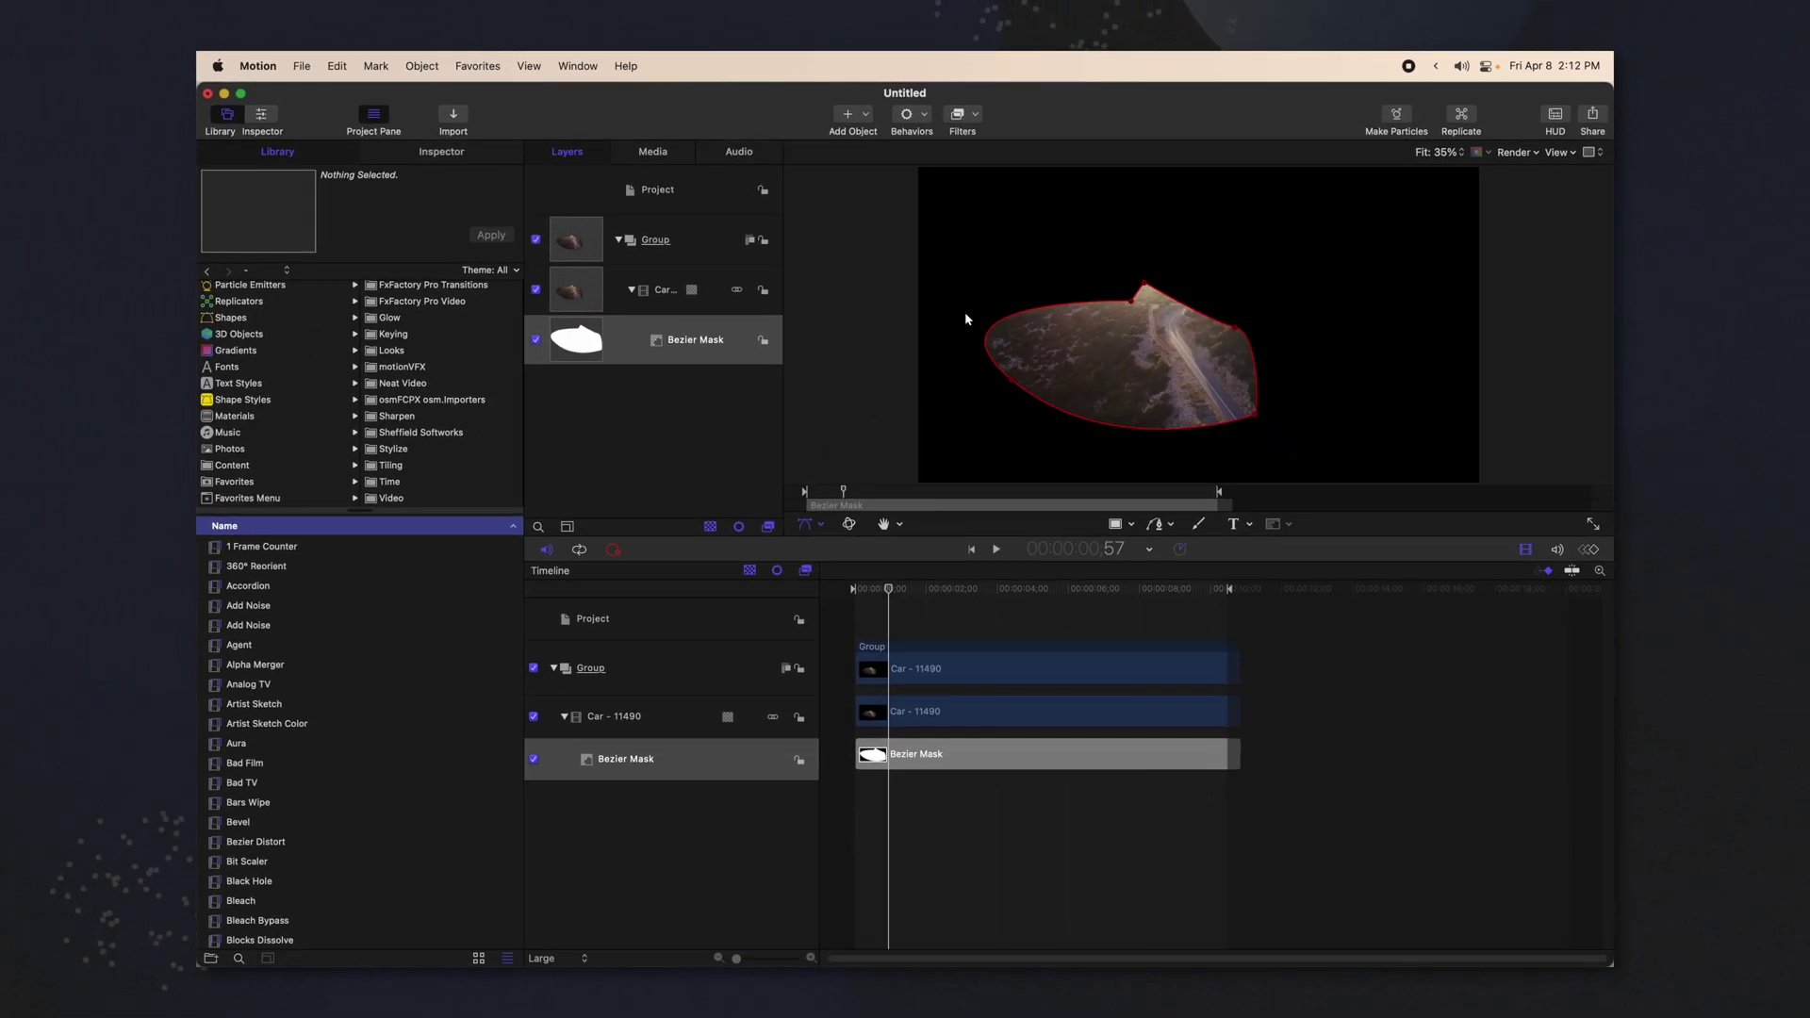
- Keyframe the mask's Control Points, then move Point 1 up-left about one second in
left_click(443, 152)
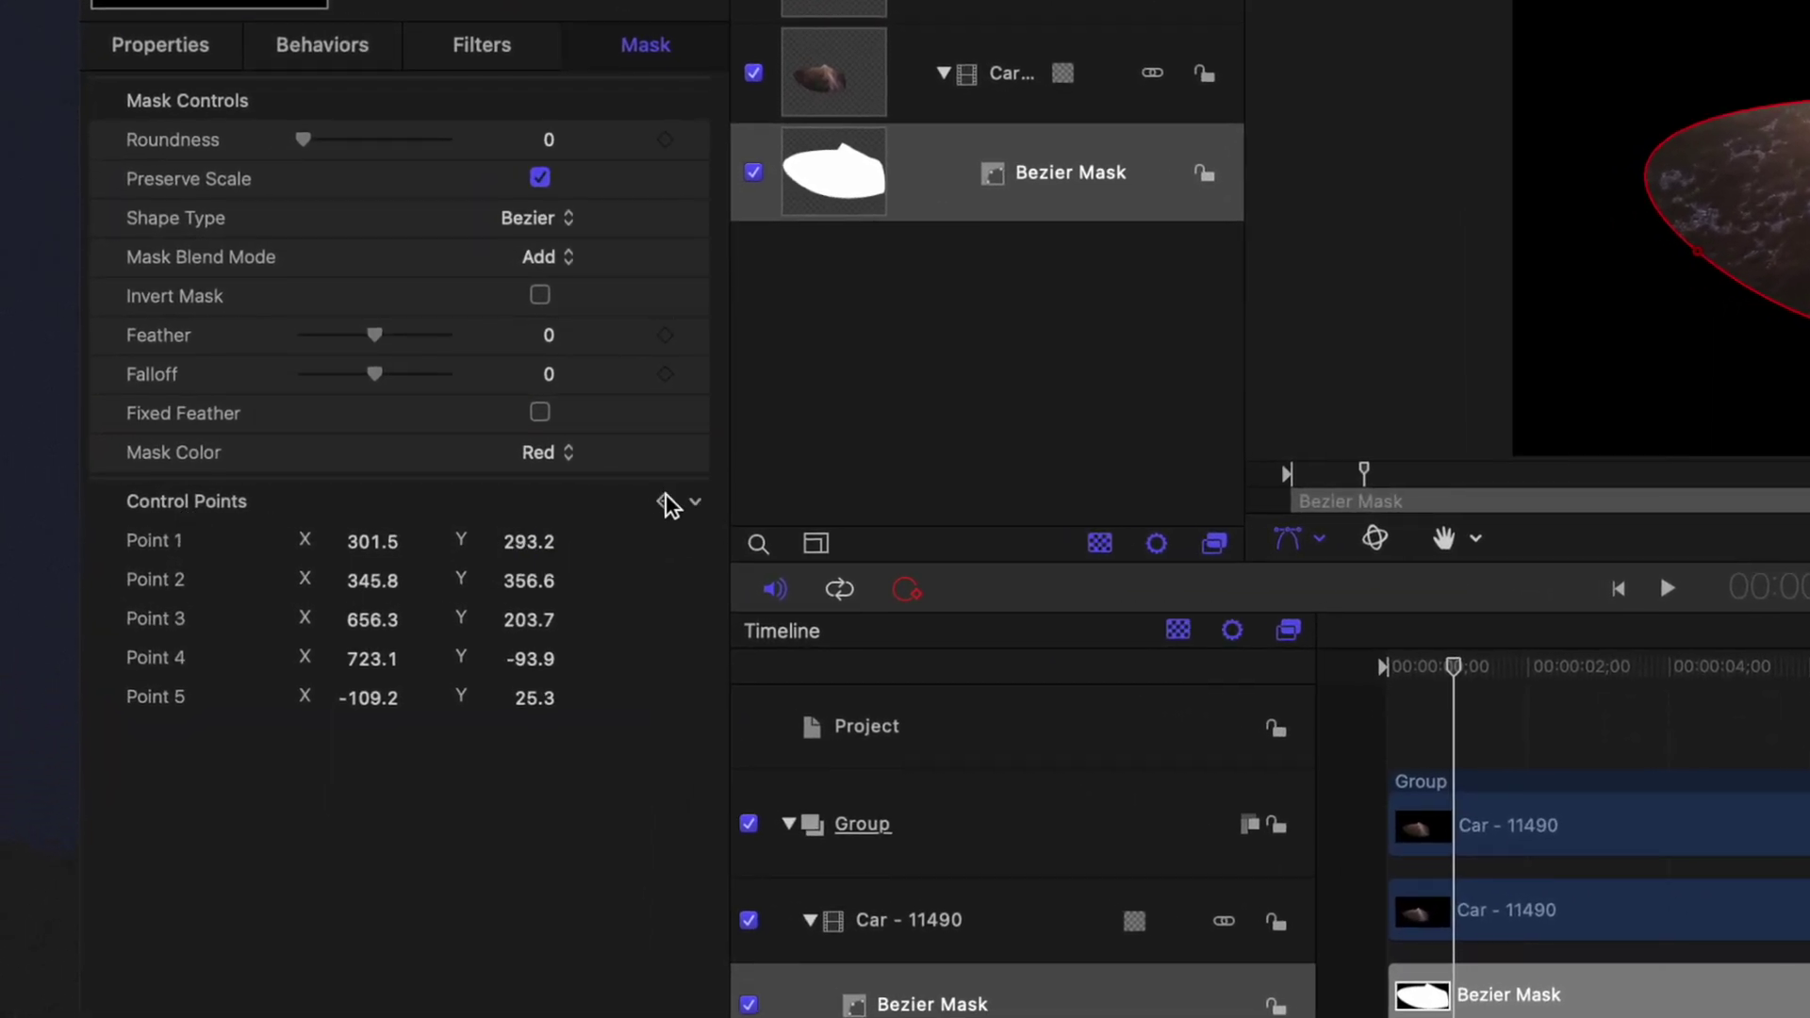
left_click(667, 504)
left_click_drag(1476, 672, 1511, 667)
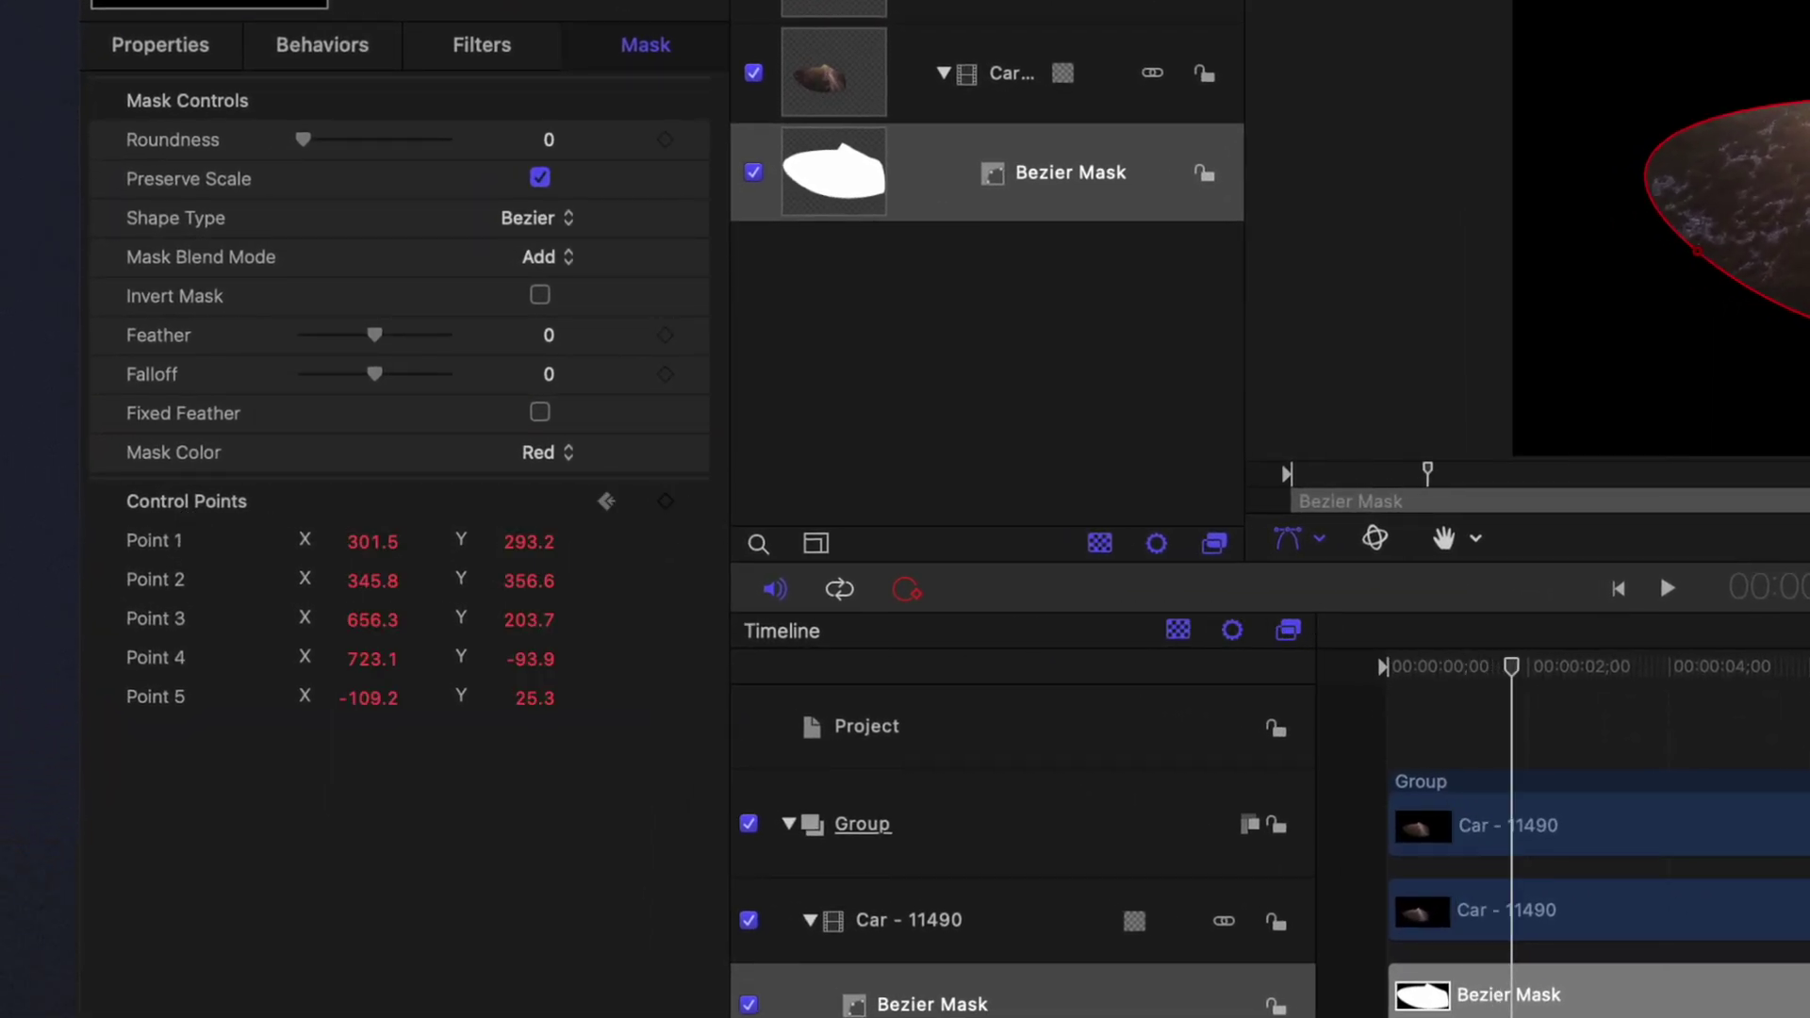
left_click_drag(1646, 177, 1637, 153)
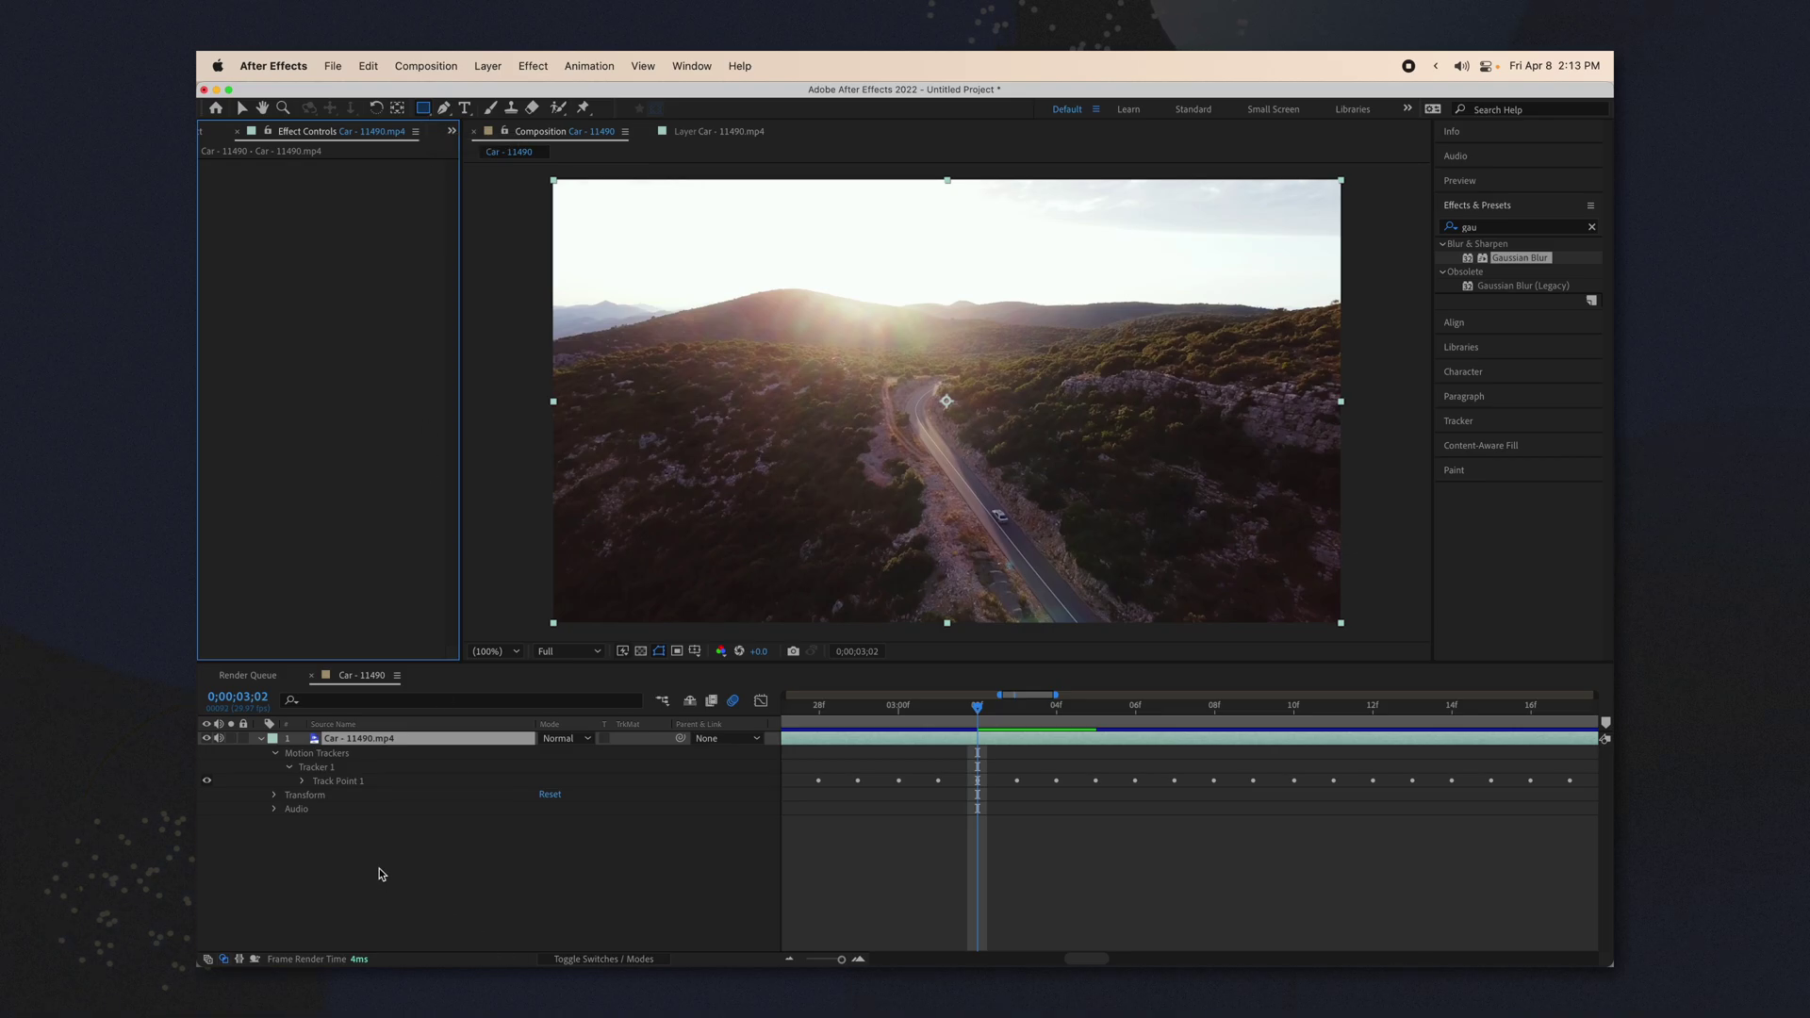
- On a new shape layer, draw a grey rectangle over the road and a five-point star left of it
left_click(399, 800)
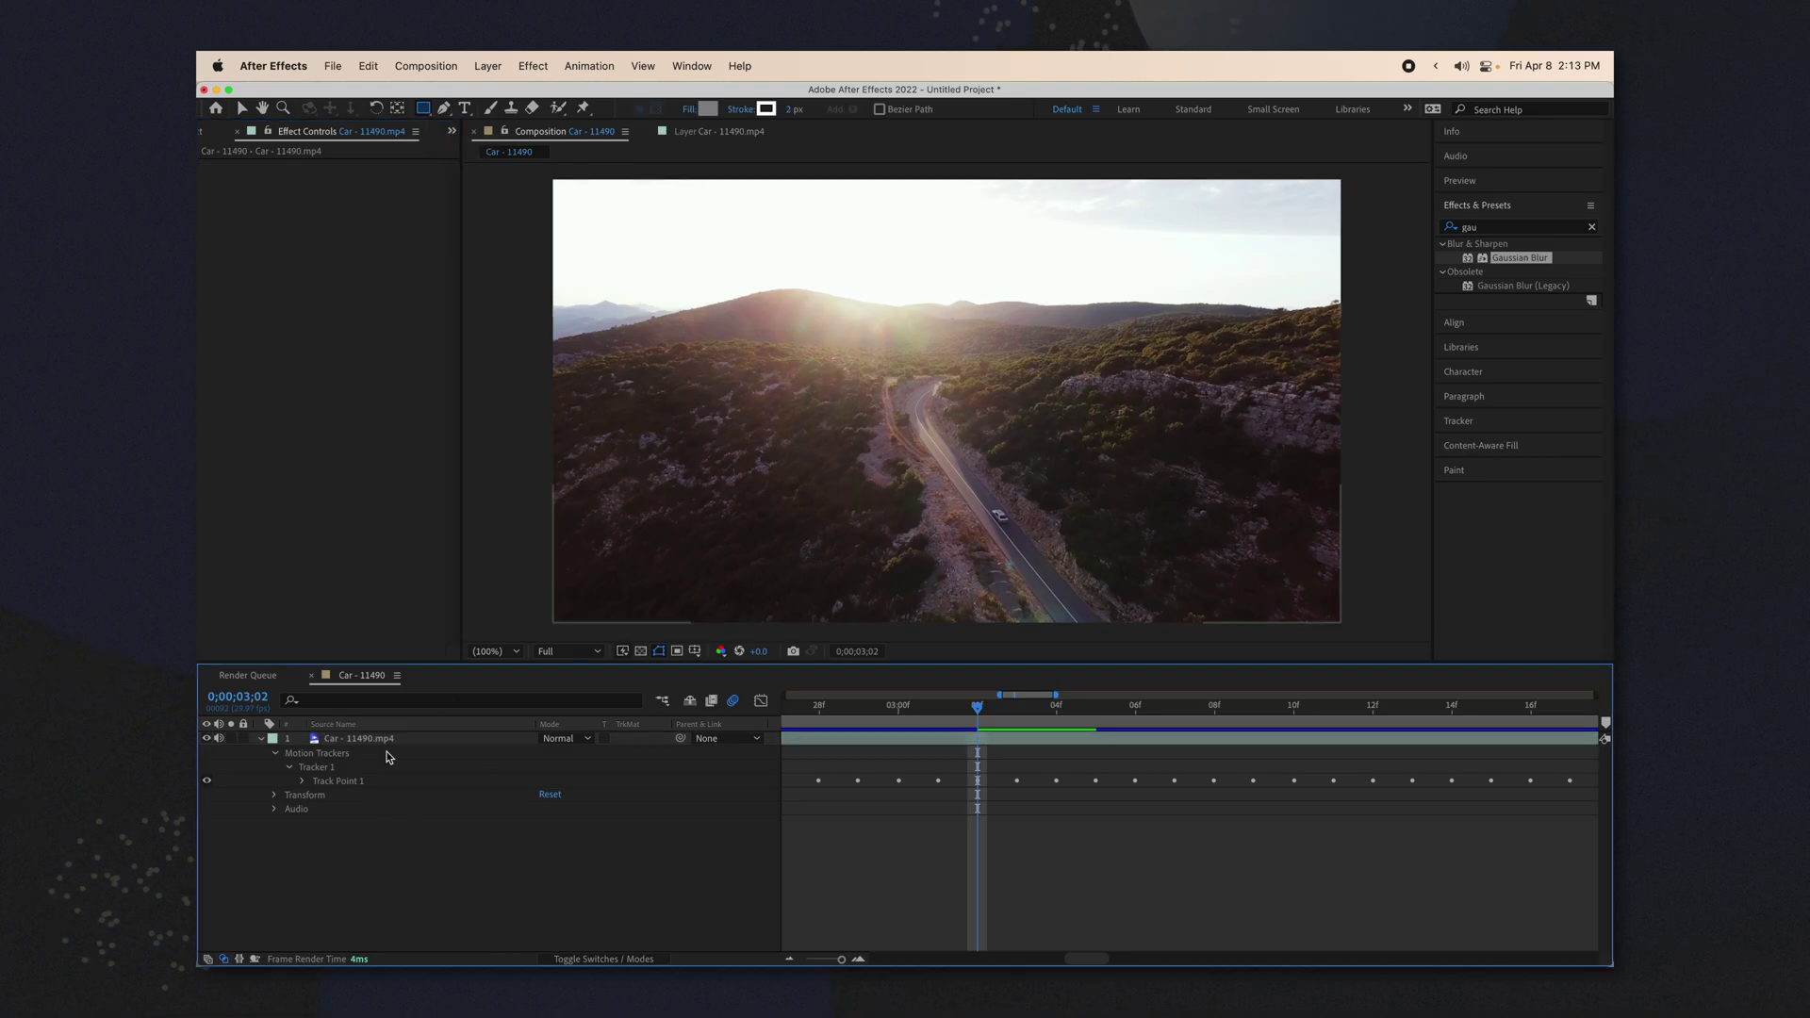
left_click_drag(853, 311, 1081, 525)
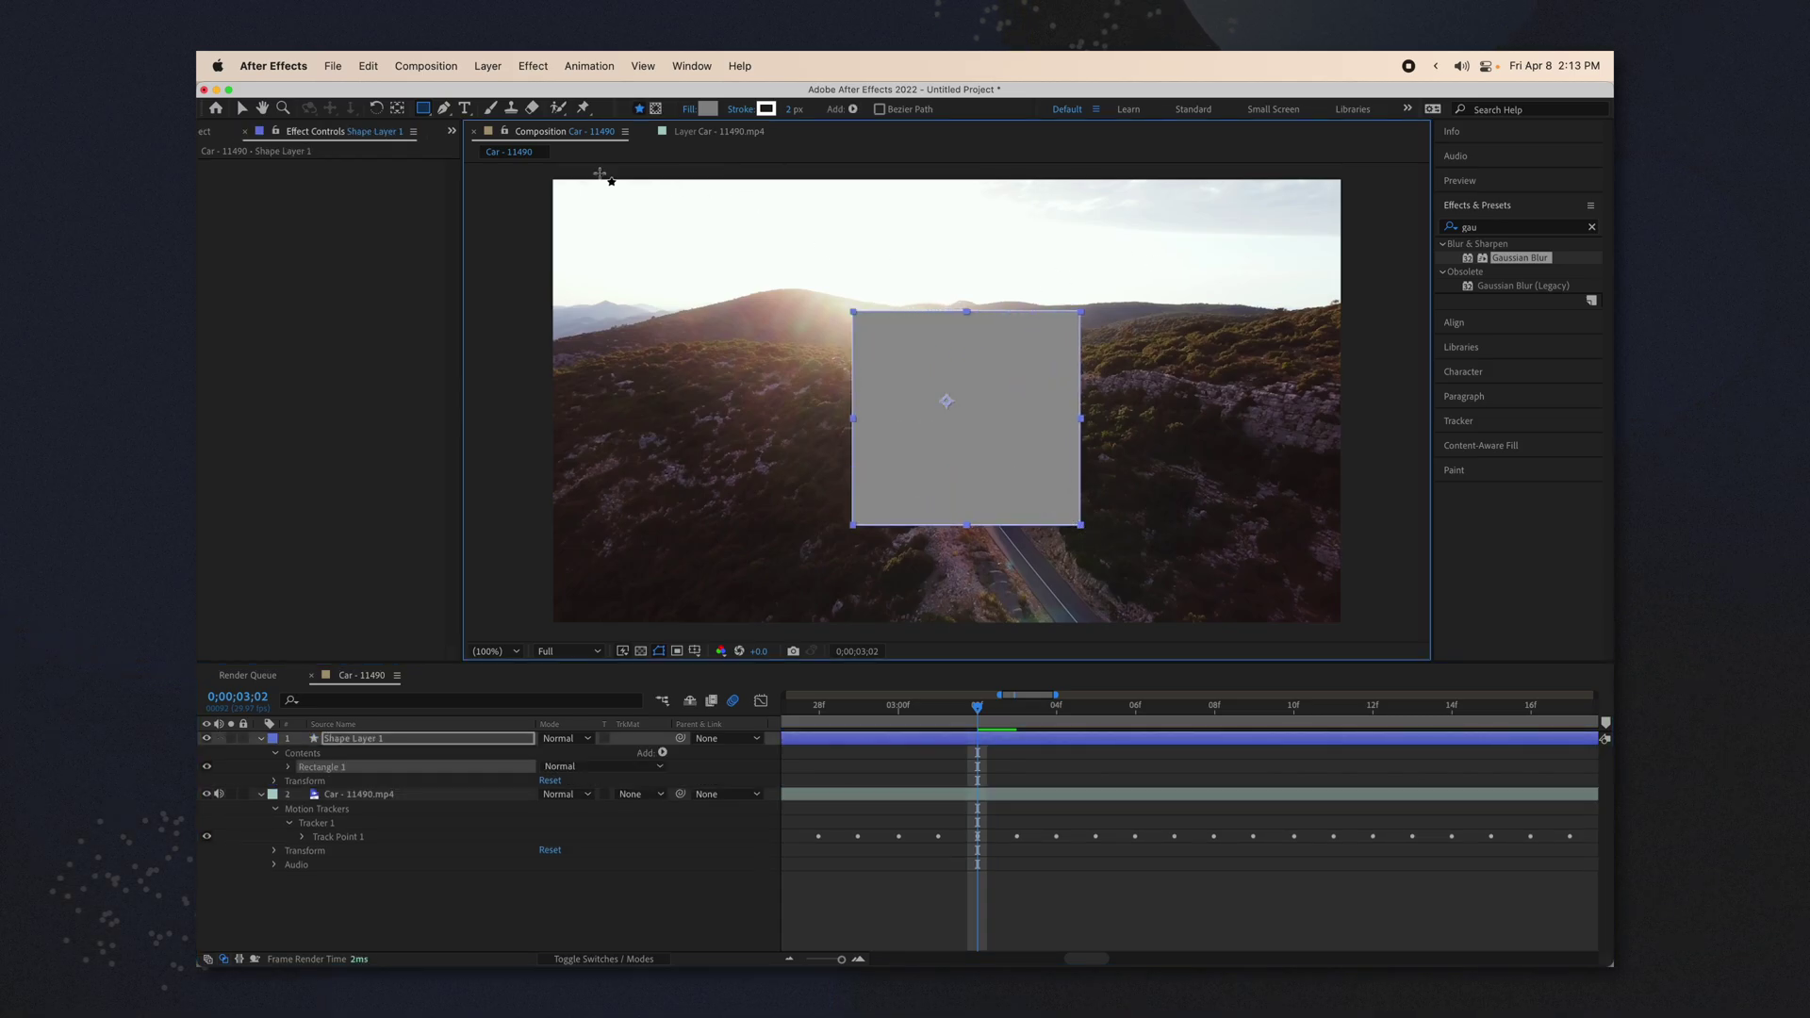
left_click_drag(426, 110, 476, 180)
left_click_drag(783, 377, 869, 469)
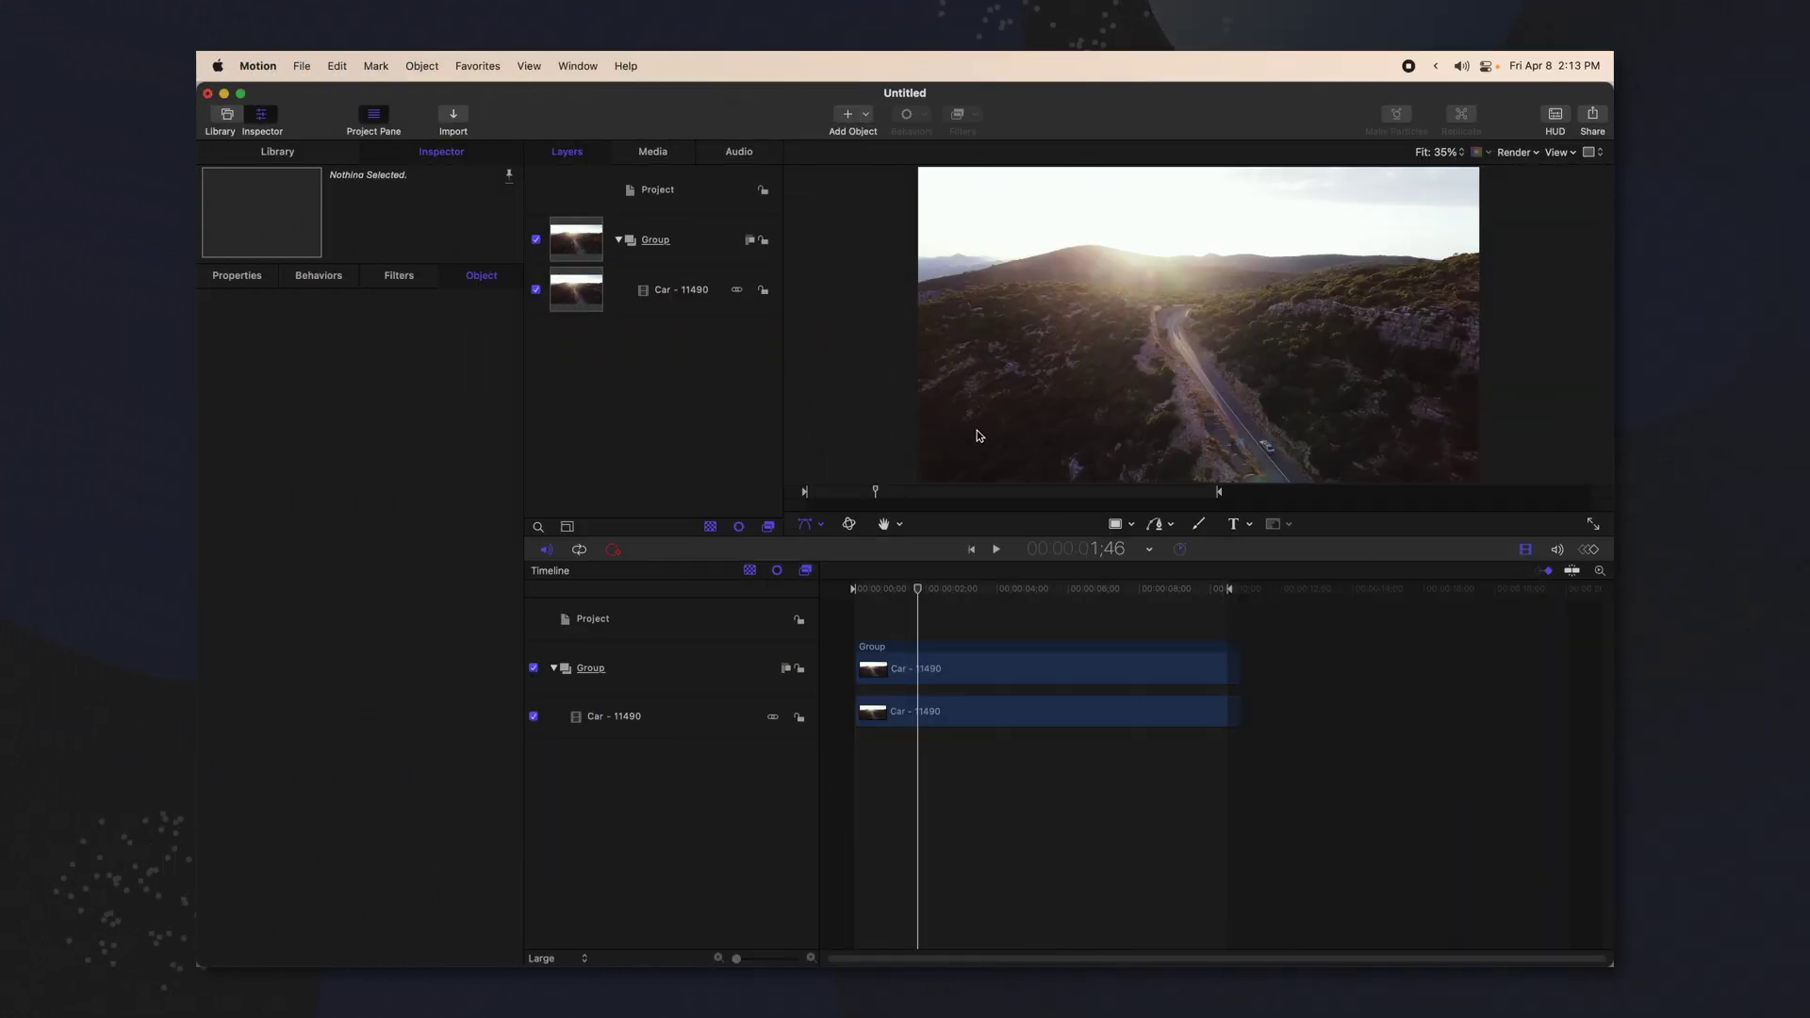
- Try drawing a circle and a rectangle over the road, undoing each one
left_click(1122, 528)
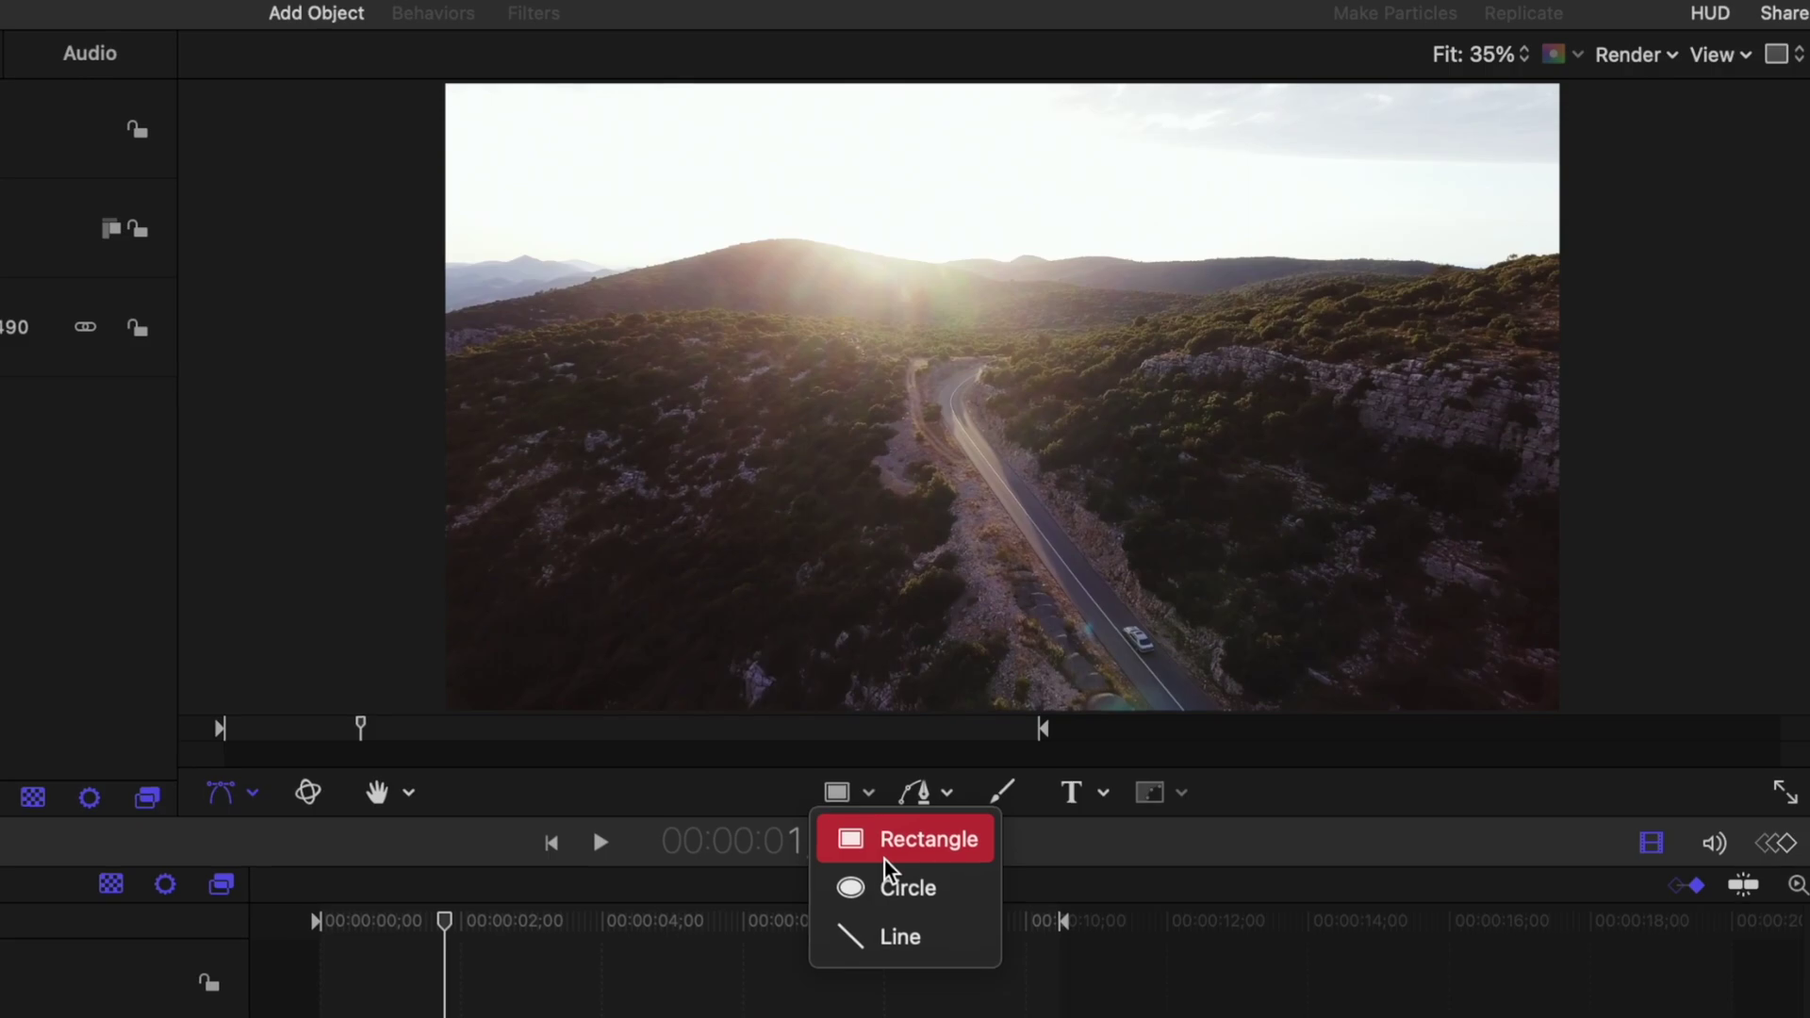
left_click(901, 888)
left_click_drag(816, 230, 997, 495)
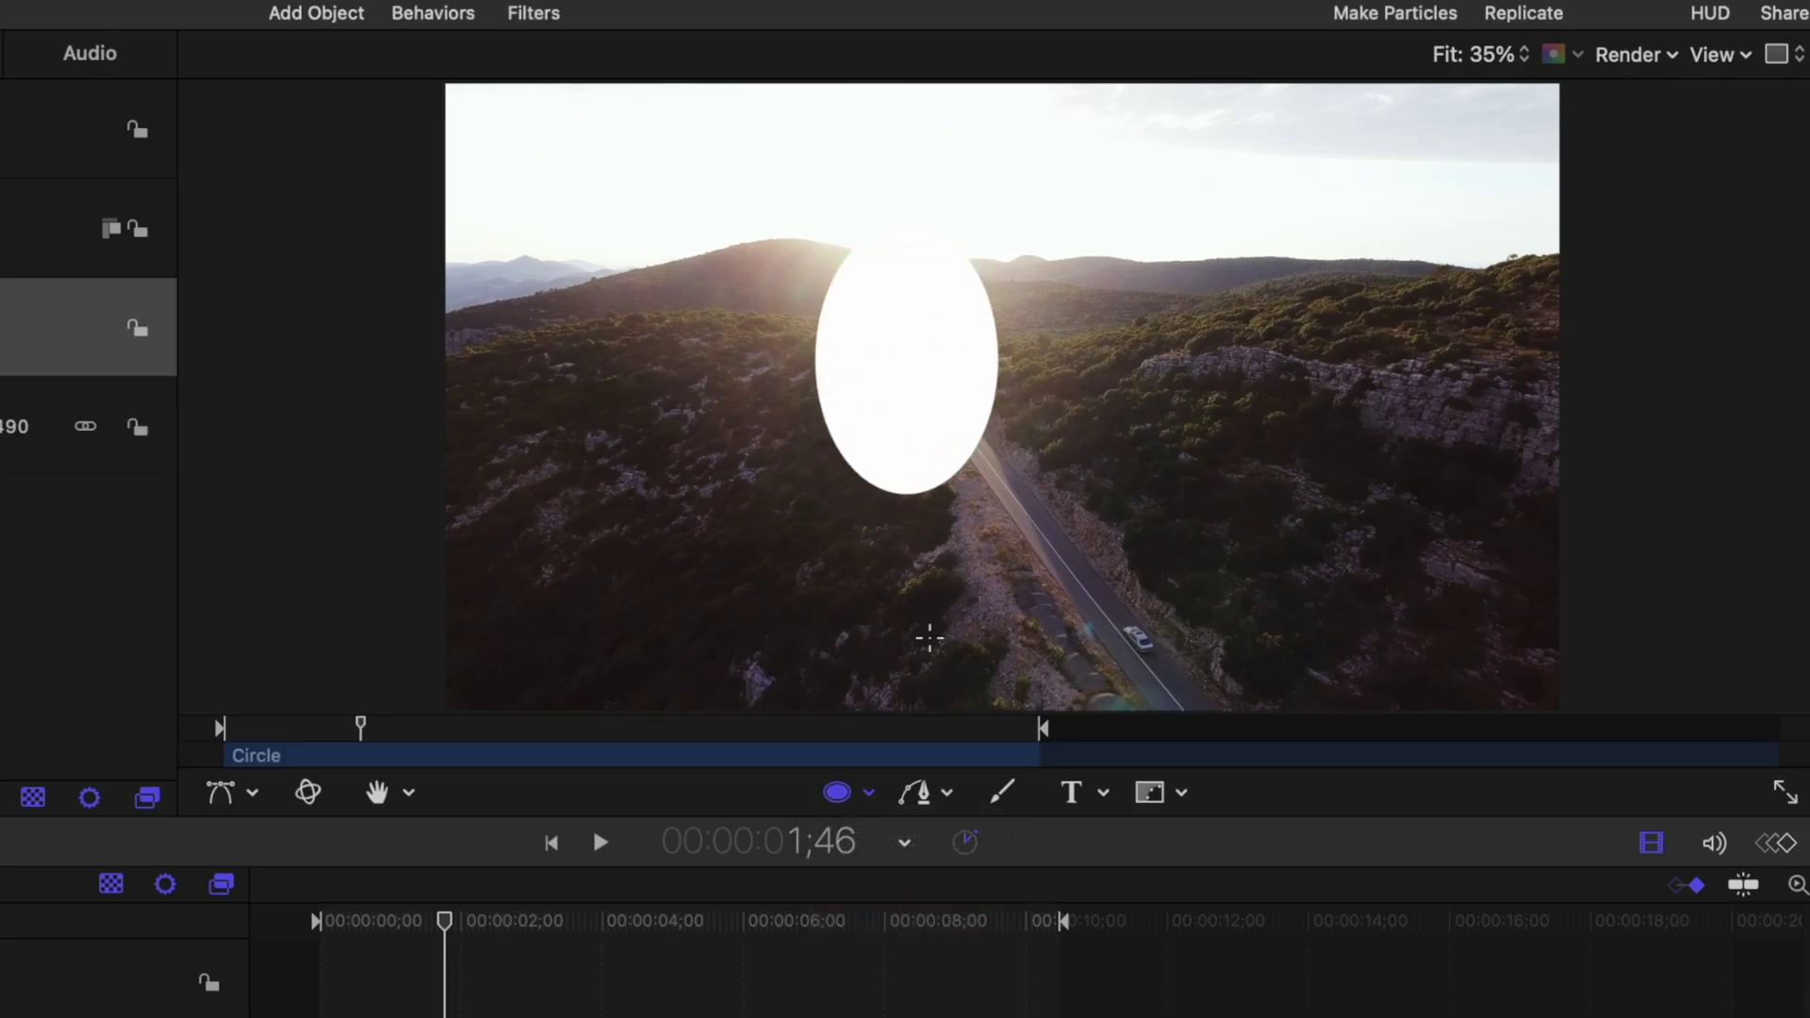
key("super+z")
left_click(865, 793)
key("Return")
left_click_drag(748, 383, 854, 502)
key("super+z")
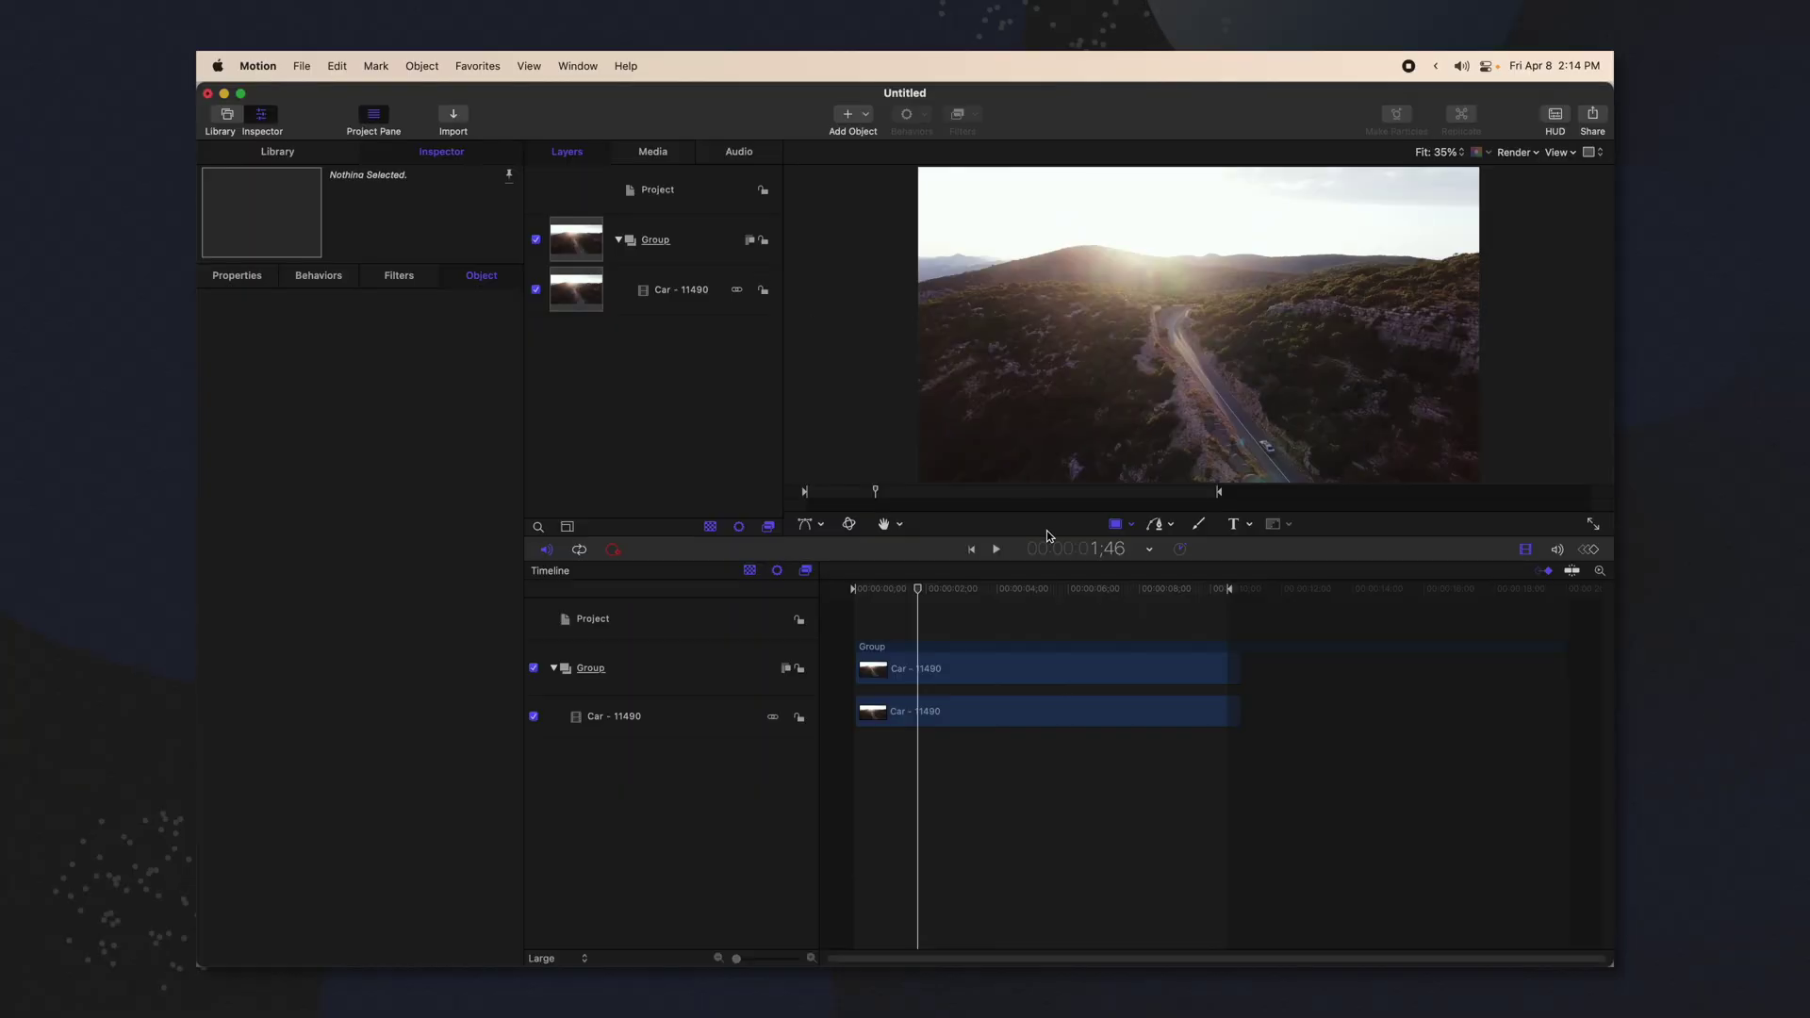
- Drag the Hexagon from Library > Shapes into the Layers list and enlarge it on the canvas
left_click(347, 151)
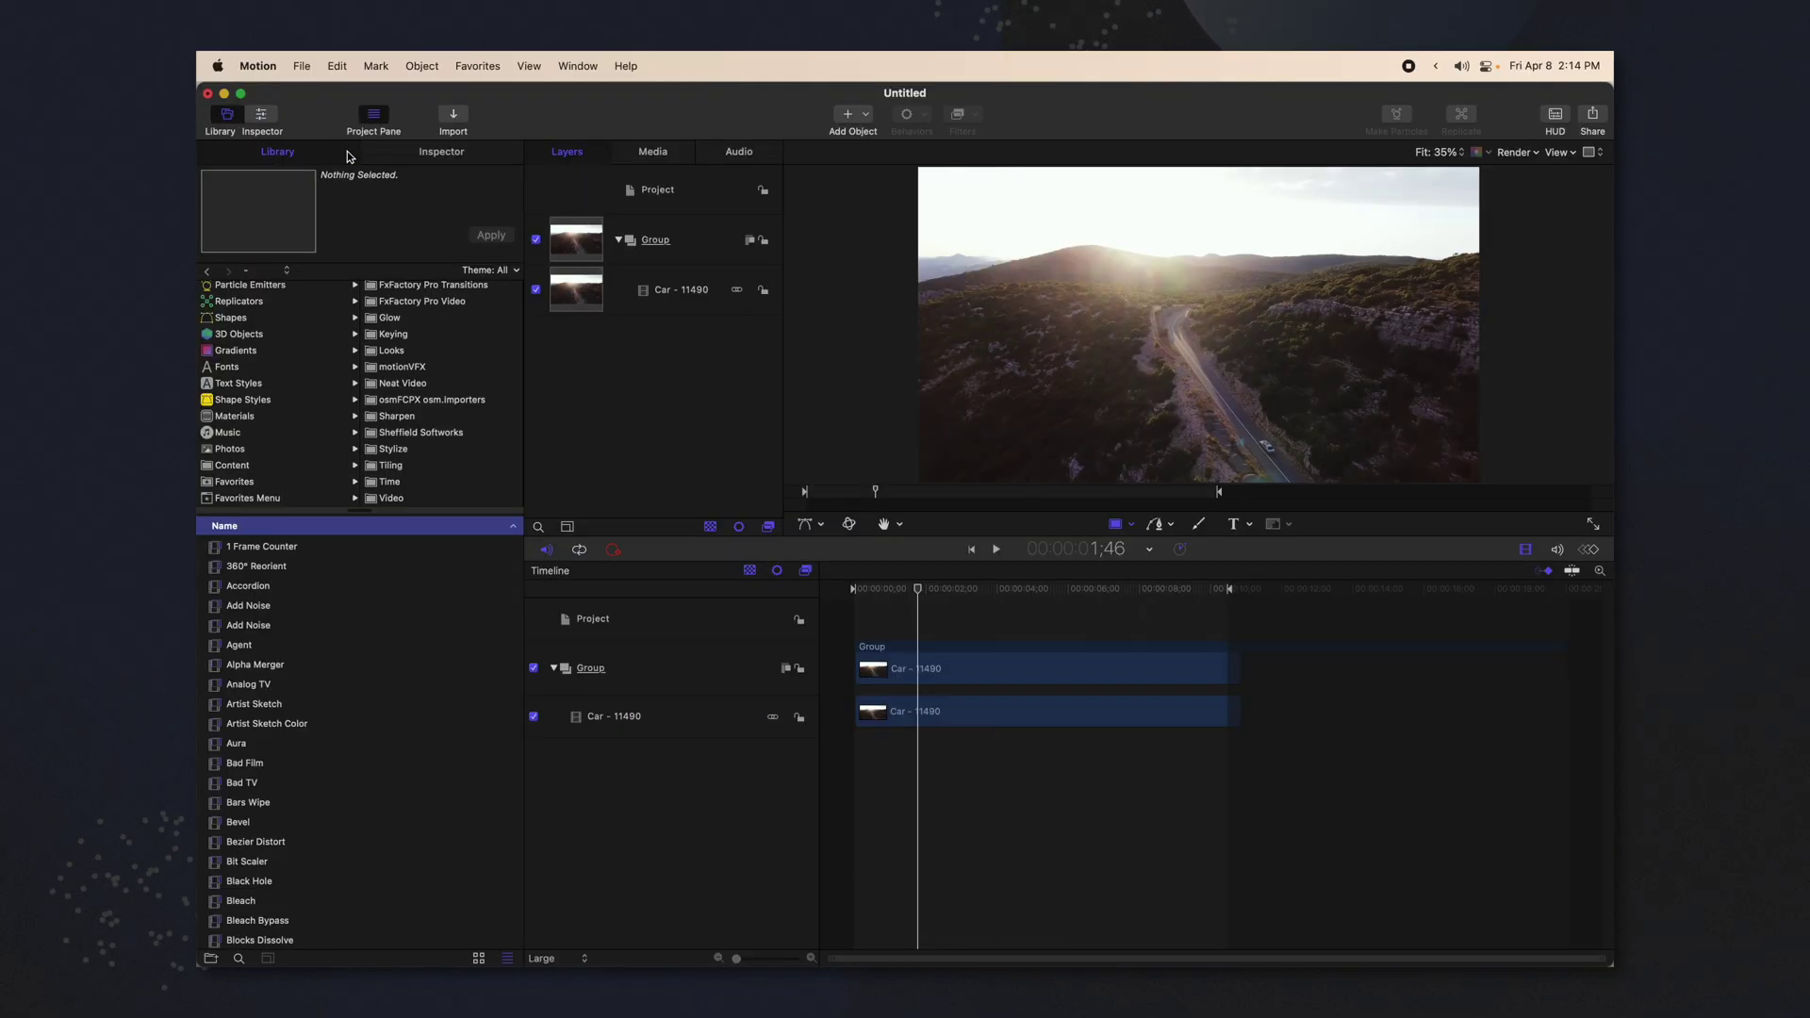
left_click(248, 375)
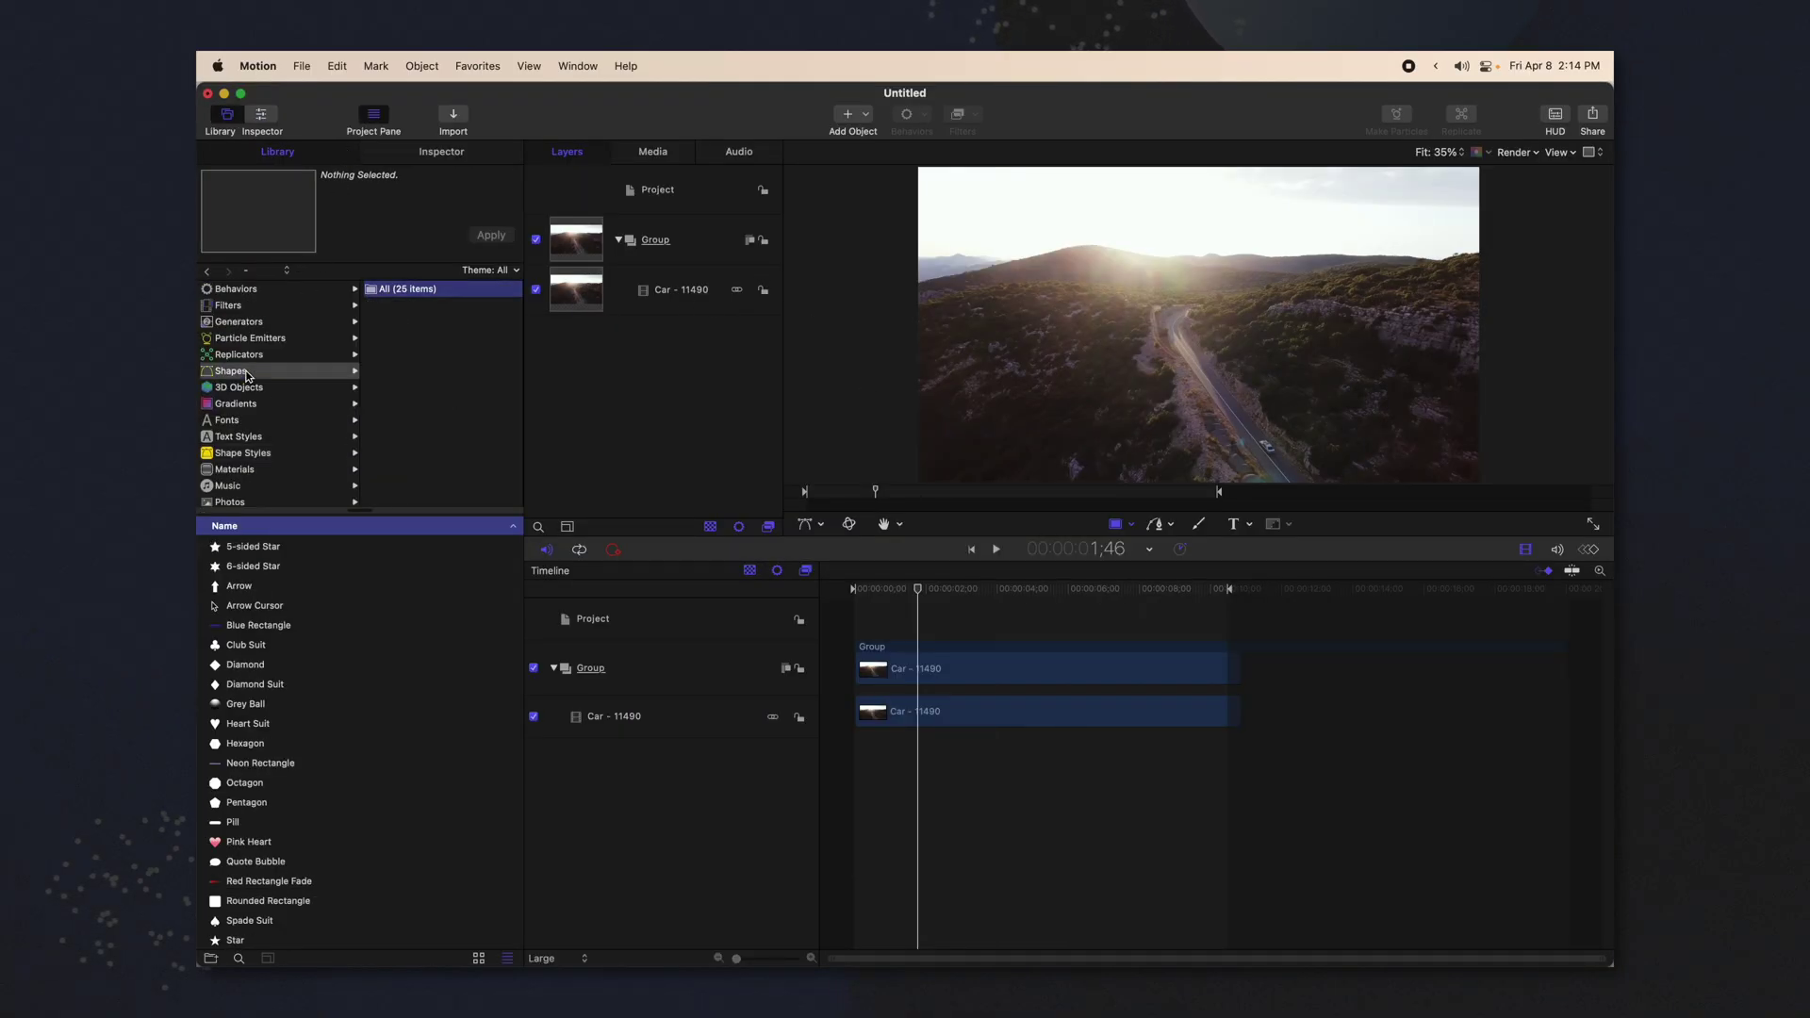
scroll(300, 620, "down", 4)
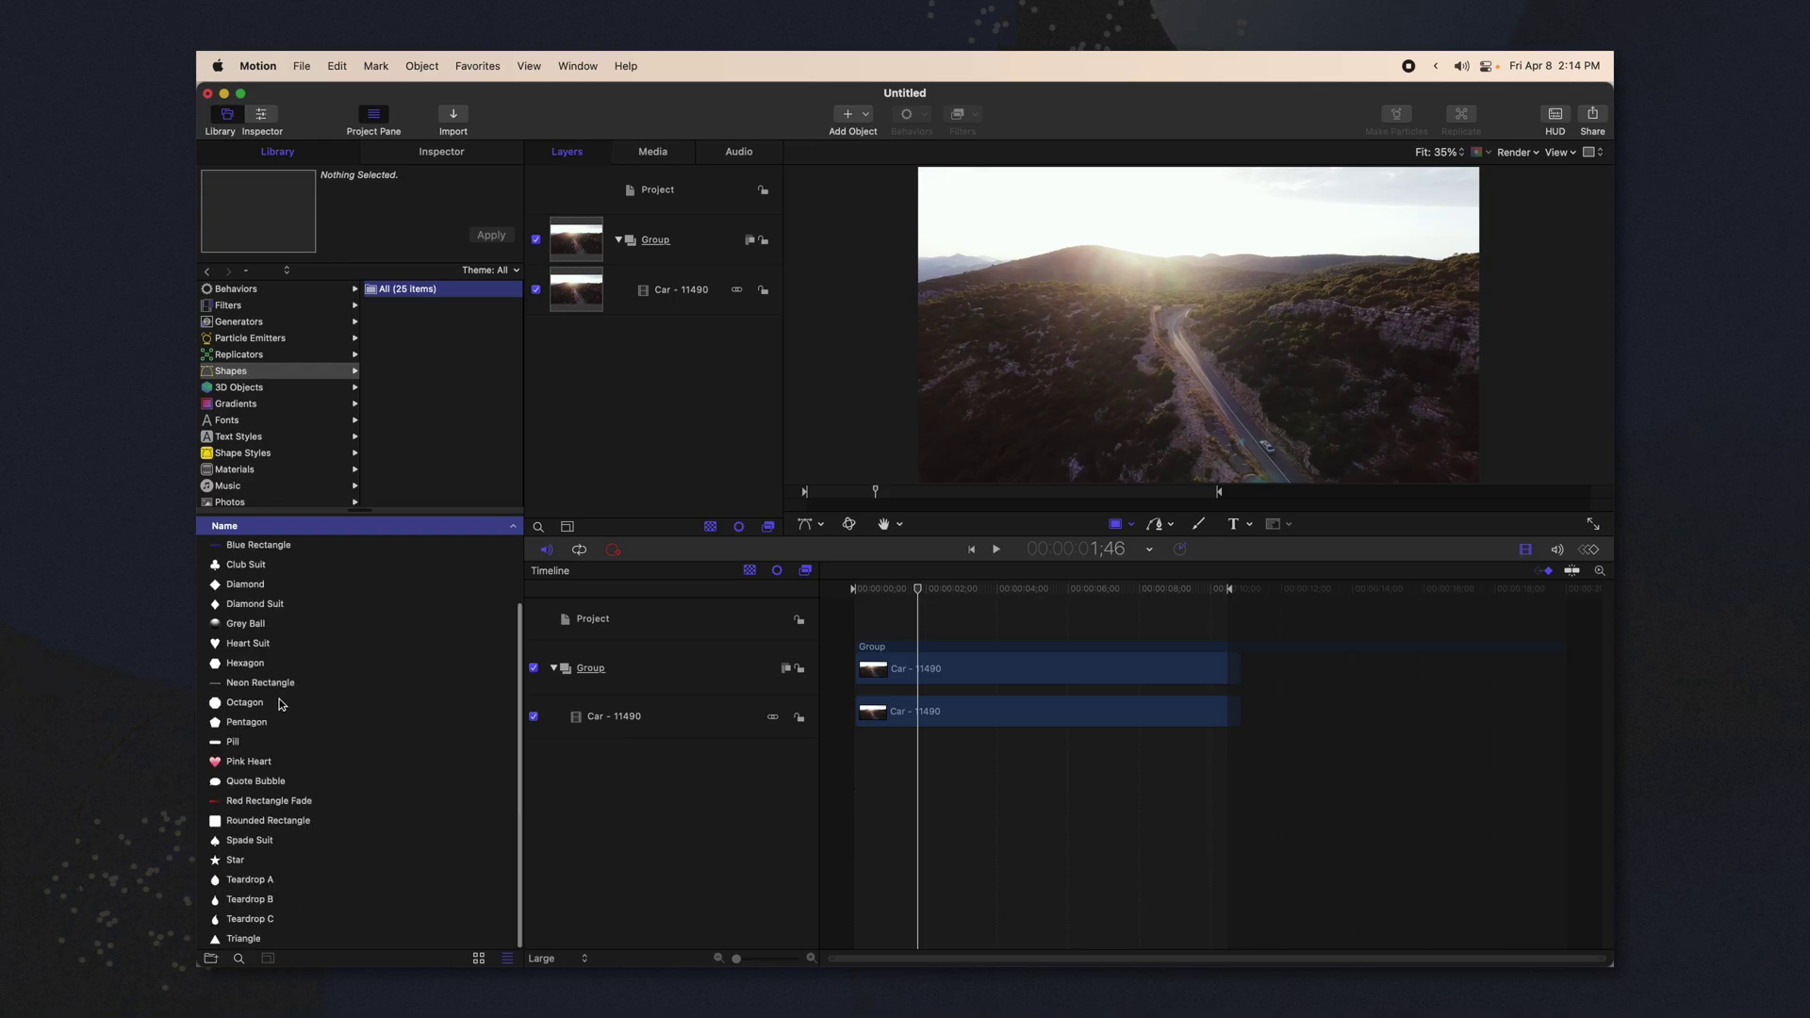
left_click_drag(348, 668, 627, 392)
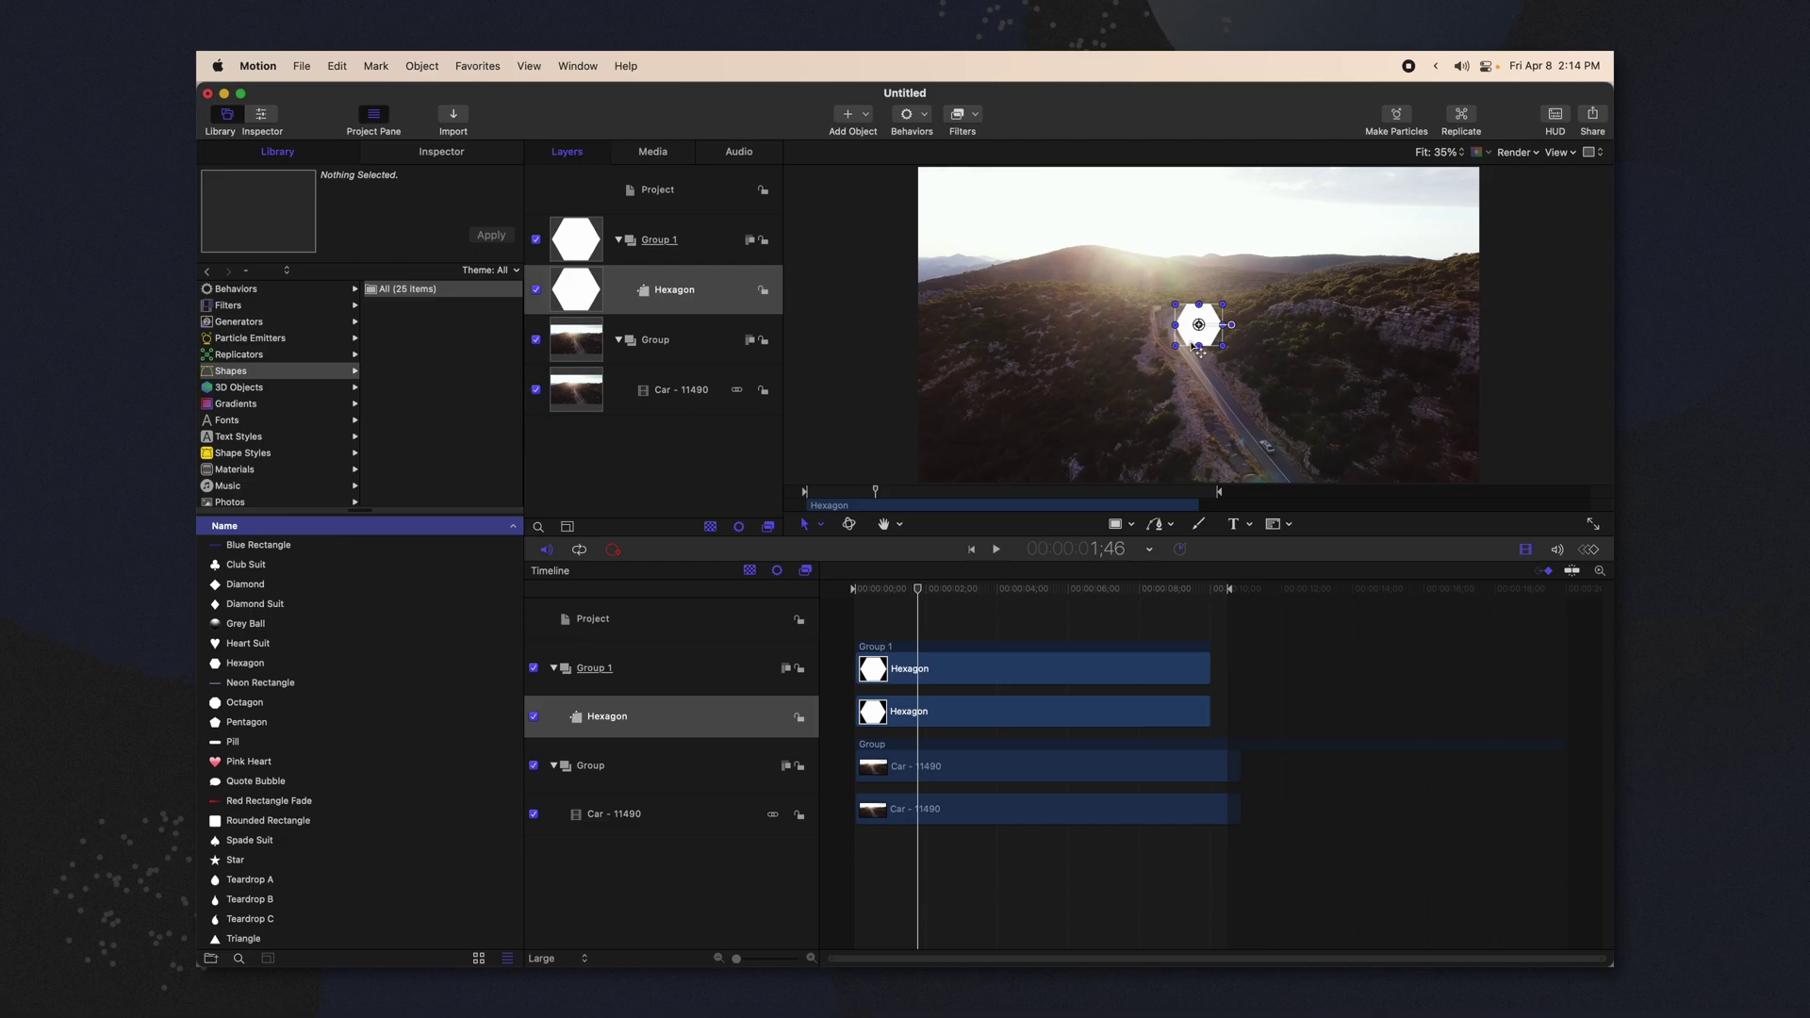
left_click_drag(1177, 342, 1114, 395)
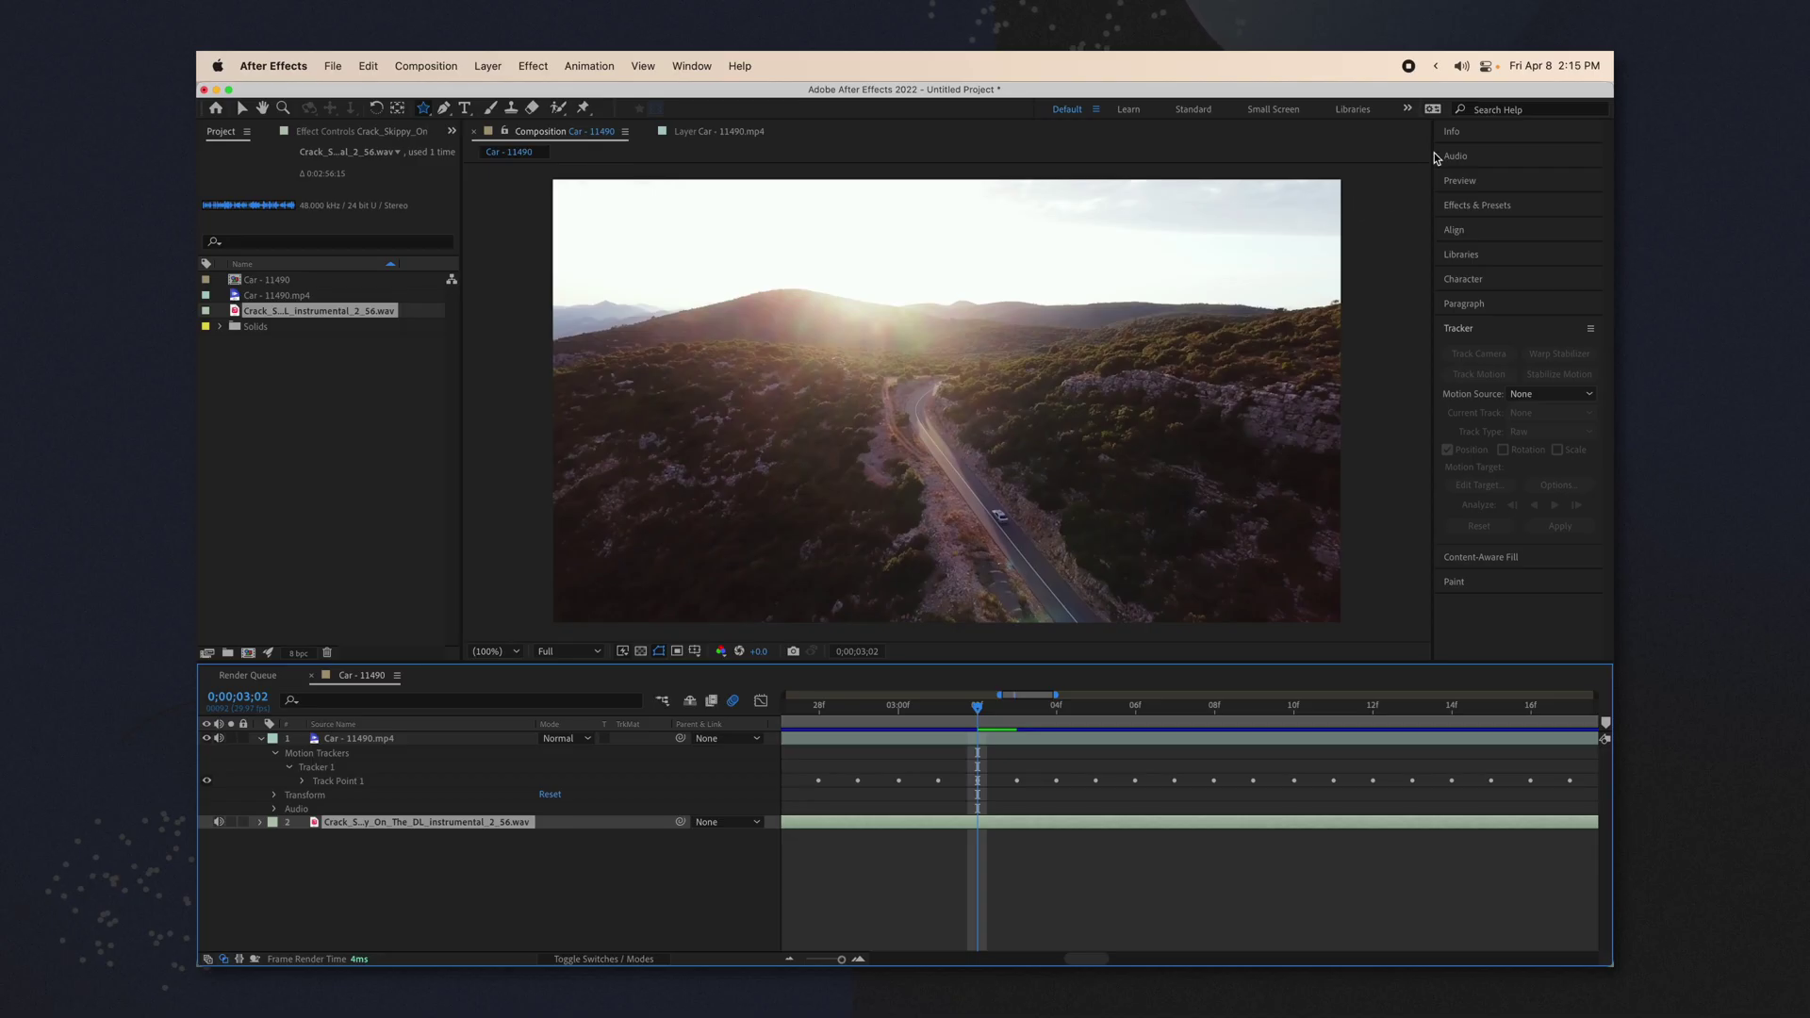
- Expand the Audio panel to show level meters for the road clip and instrumental track
left_click(1452, 157)
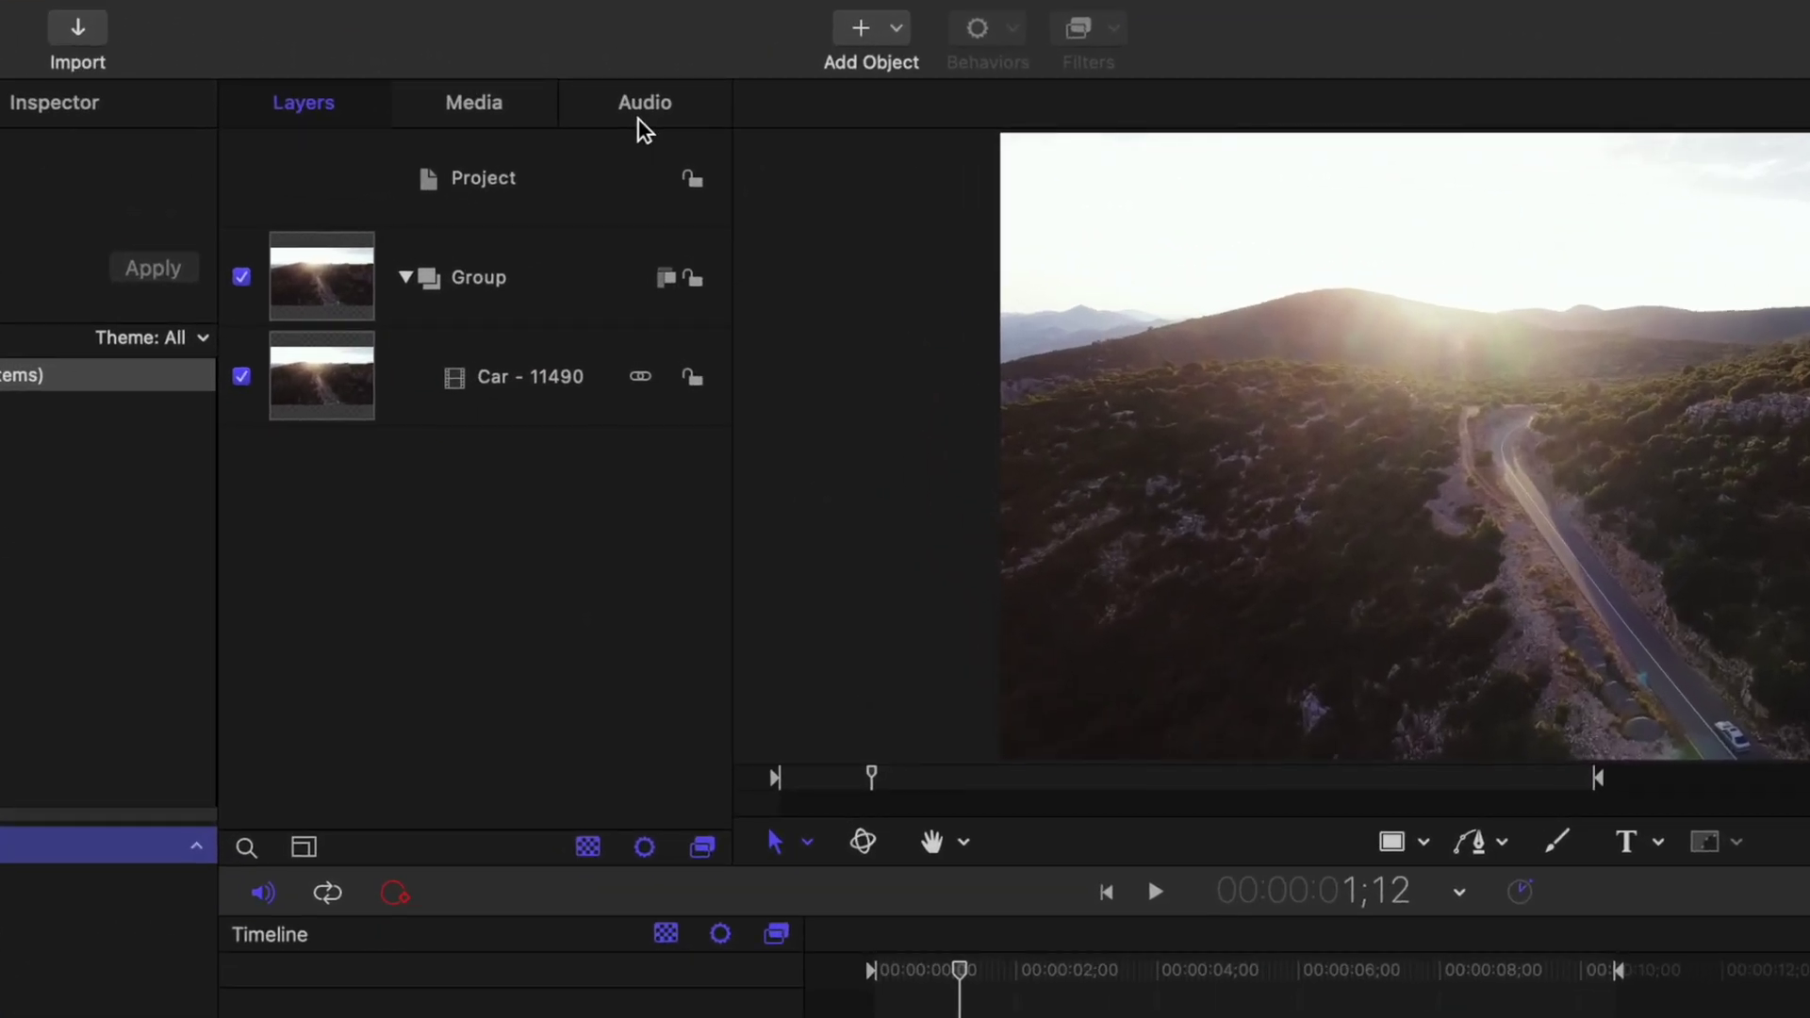
- Show the Audio list, check the Car - 11490 Stereo channel setting, and mute playback
left_click(645, 106)
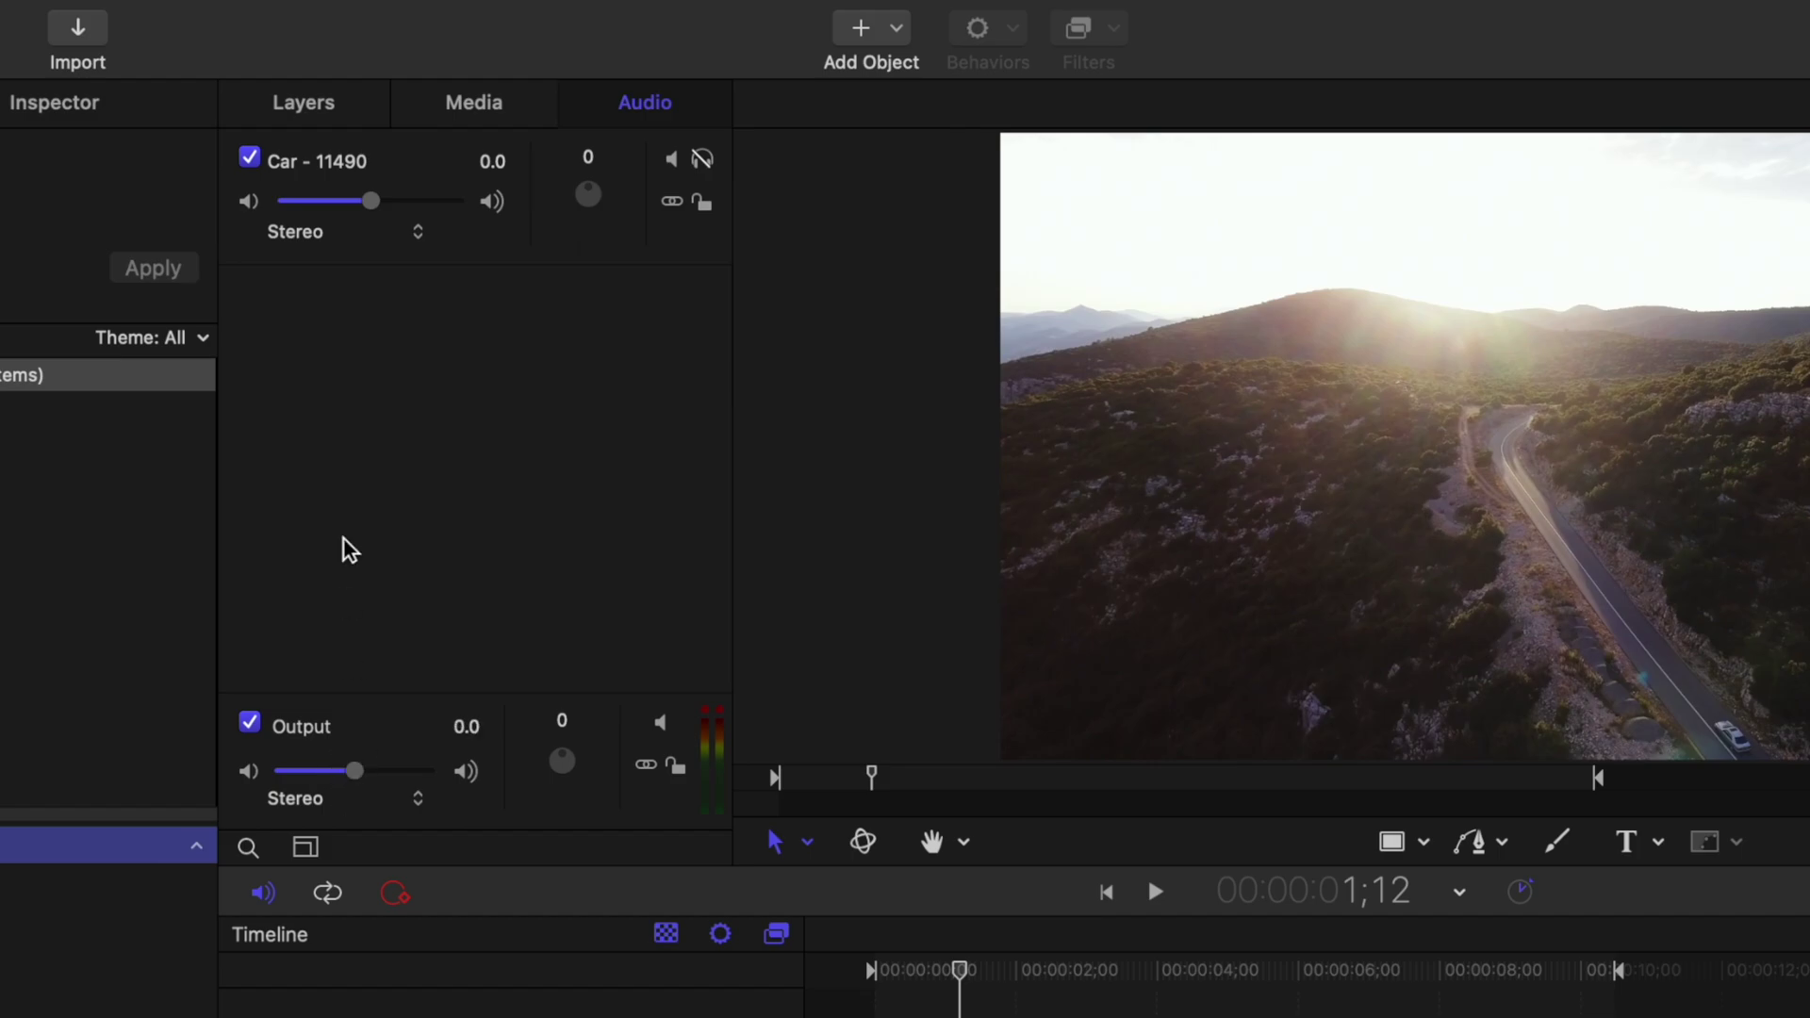
left_click(347, 235)
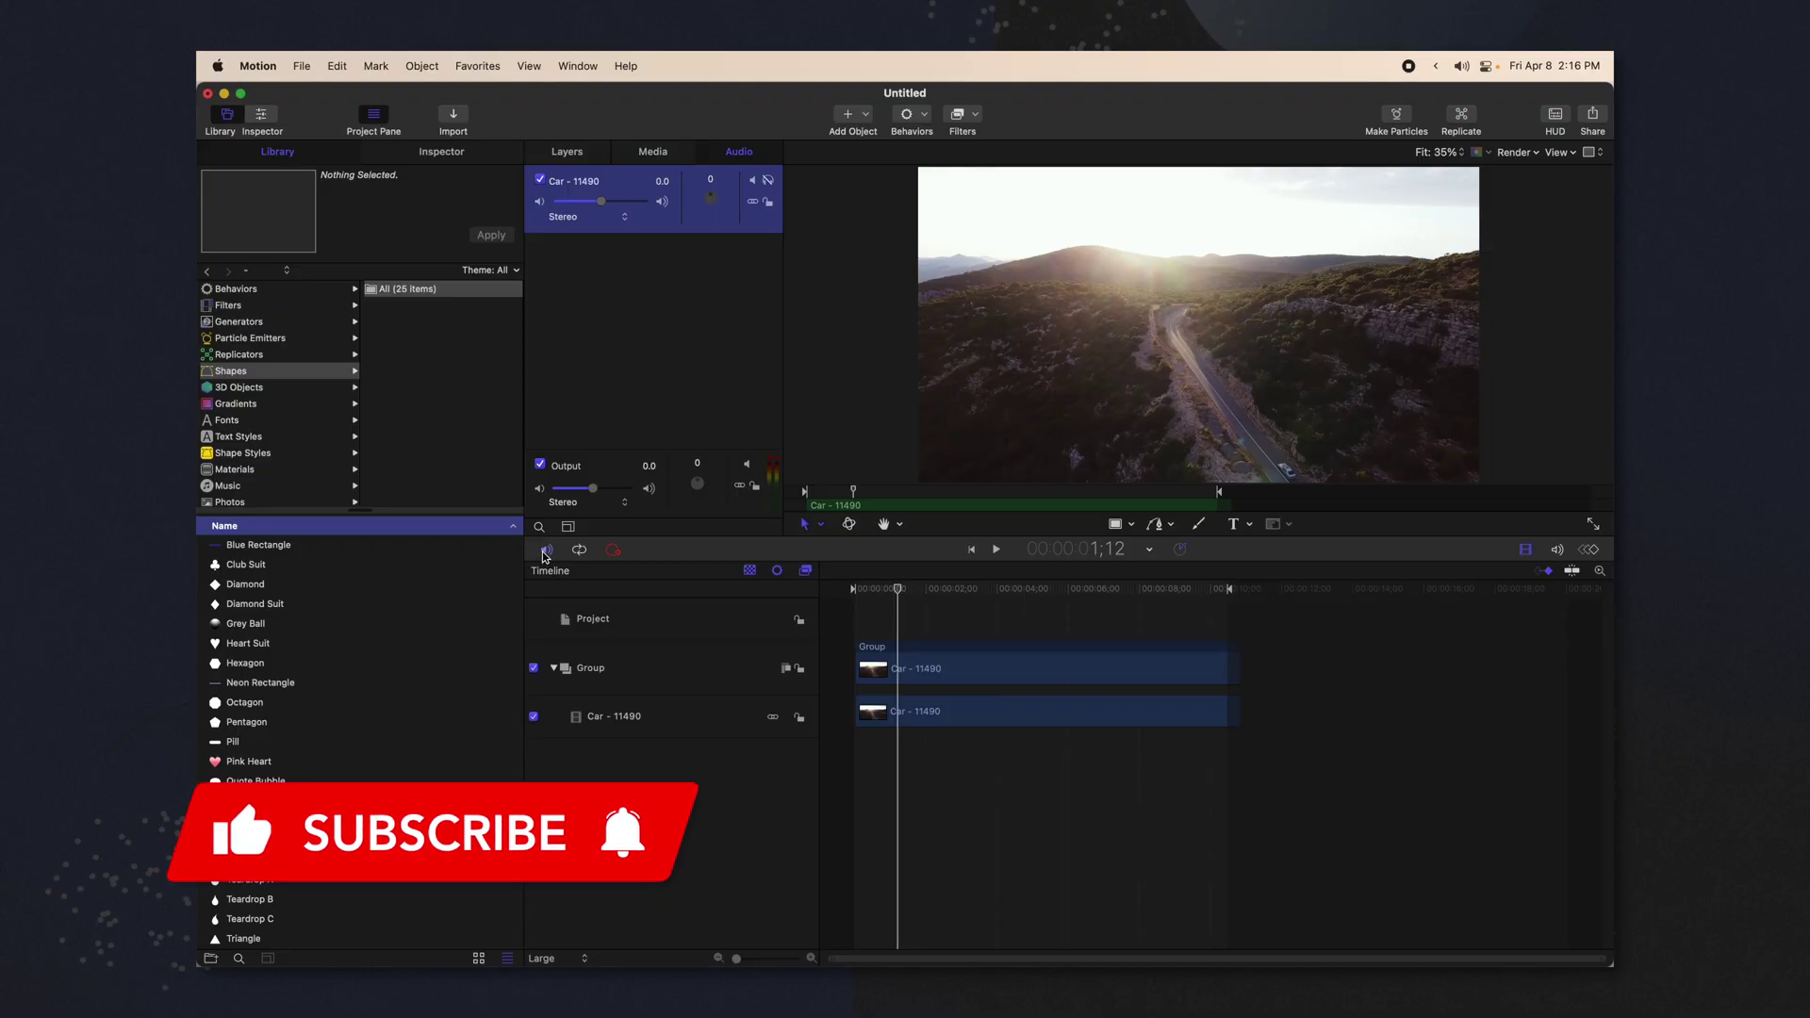
left_click(544, 551)
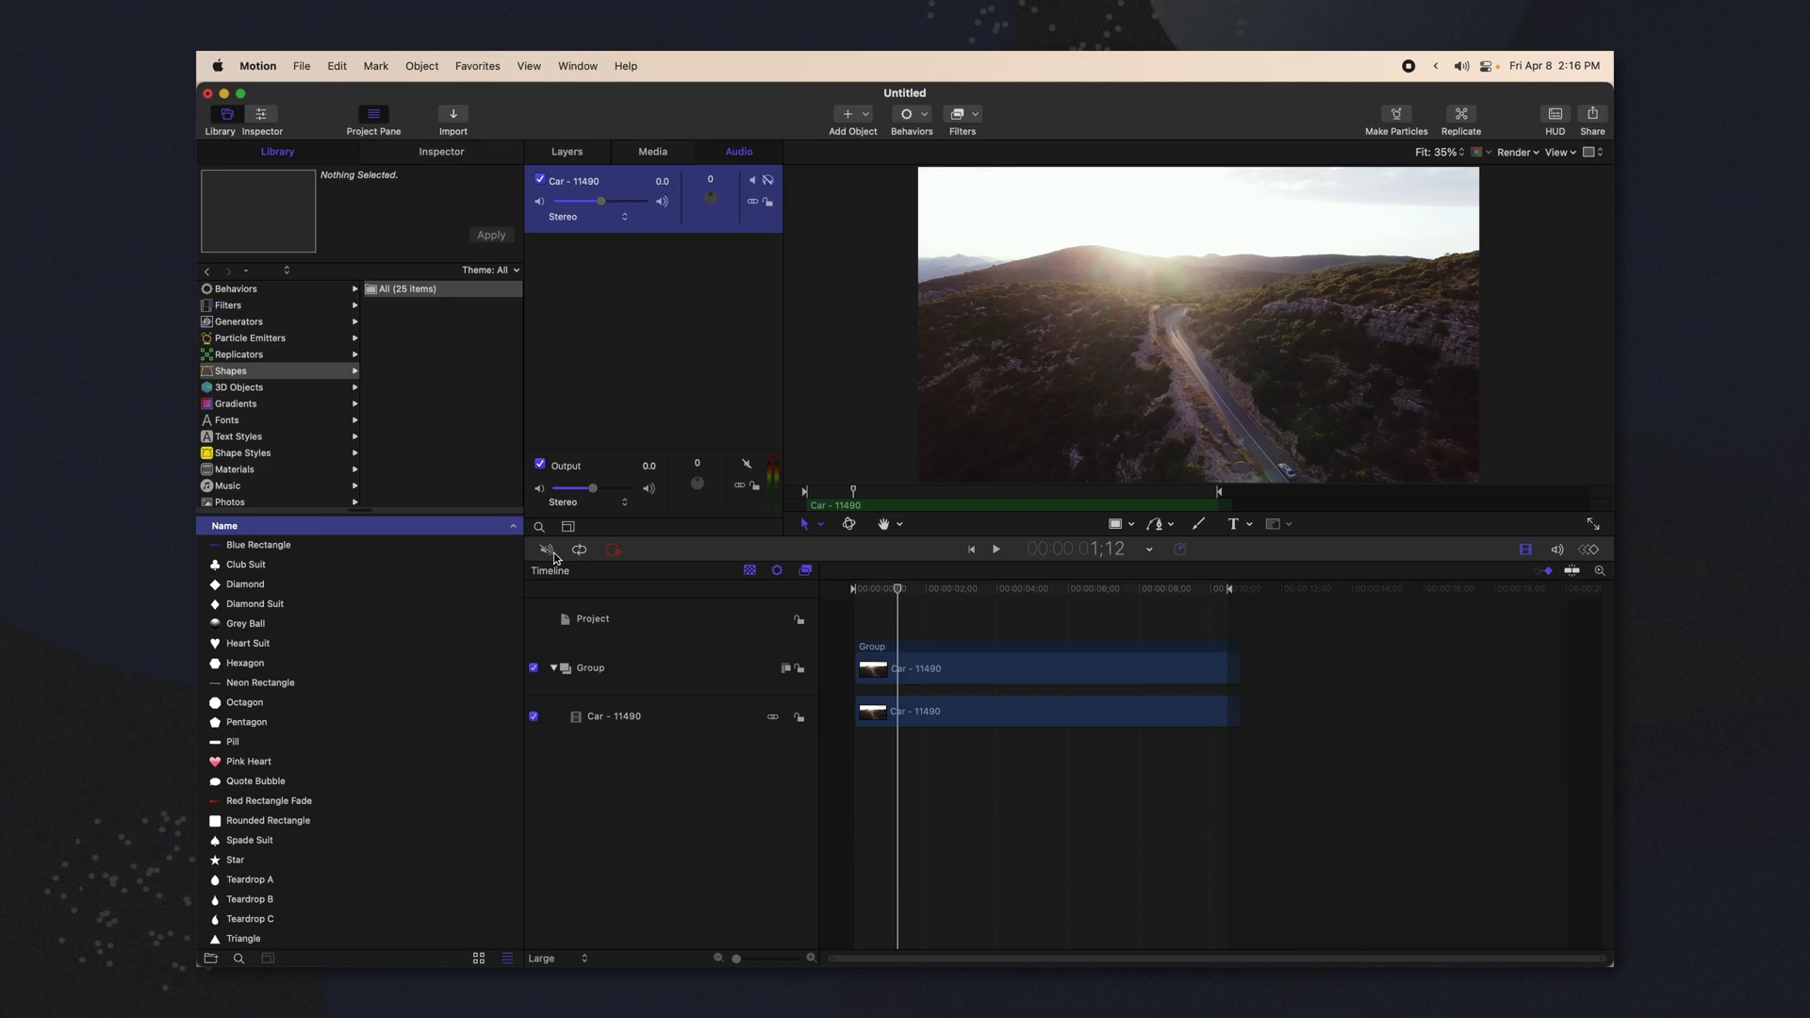